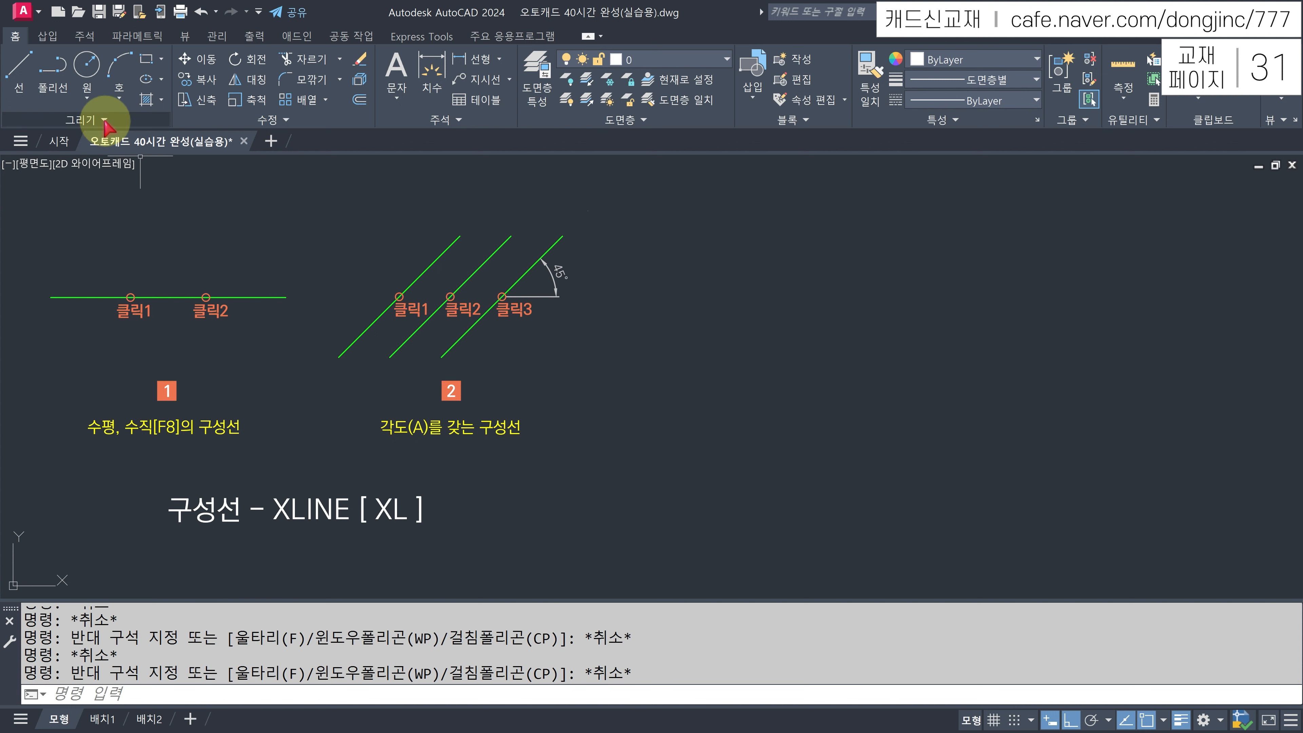
Draw a horizontal and a vertical construction line crossing at one point in the empty drawing area, with ortho mode on.
click(104, 120)
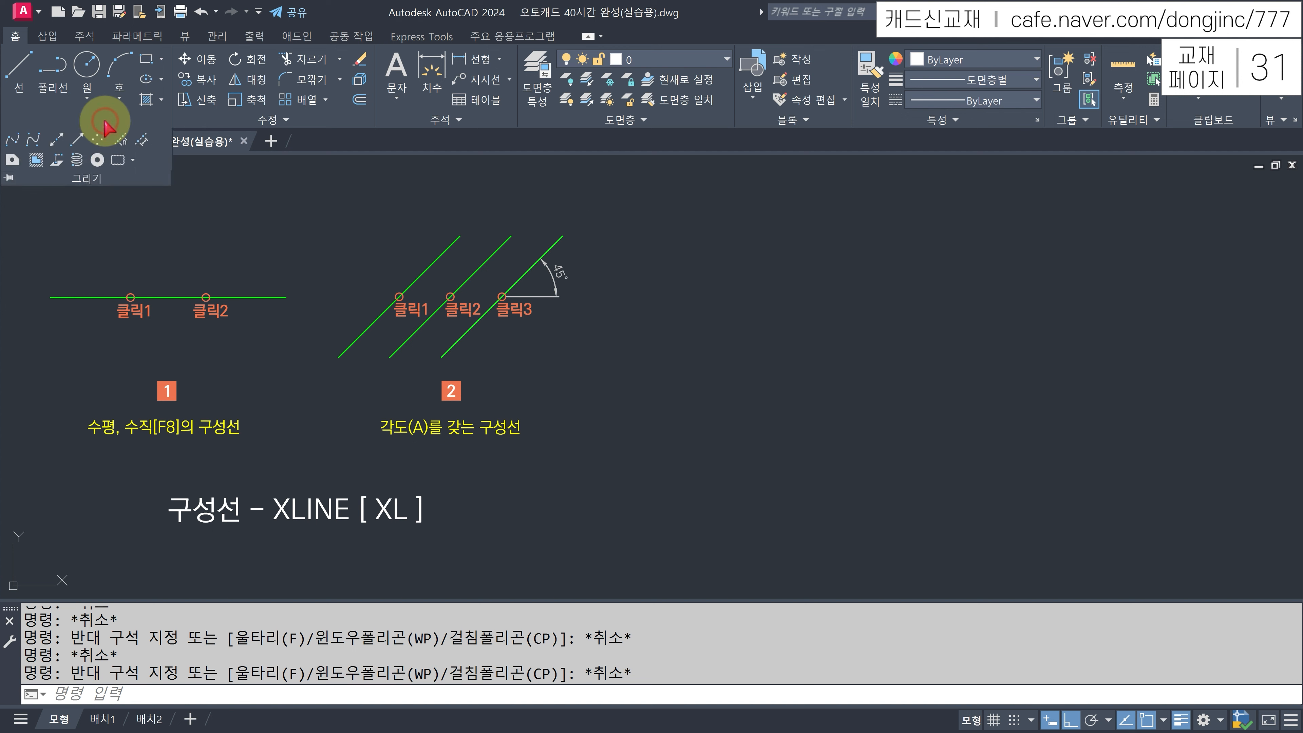
click(57, 139)
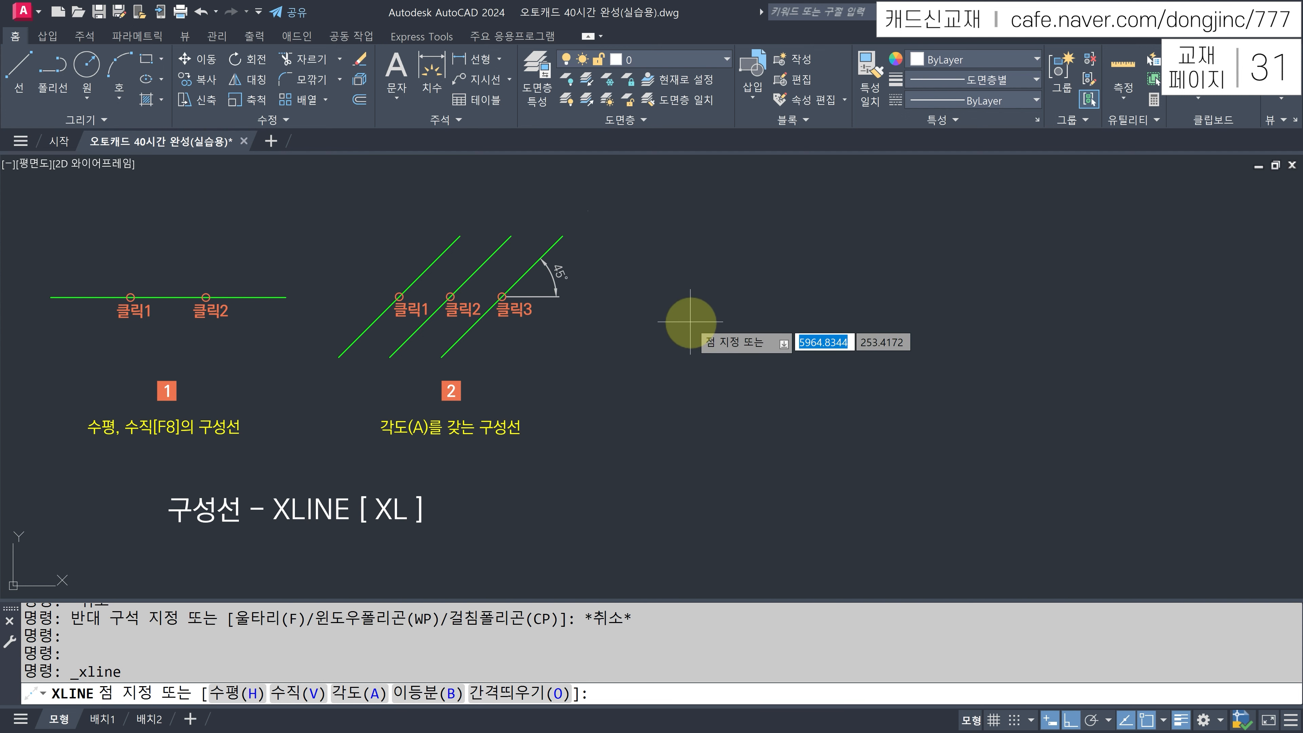
click(740, 308)
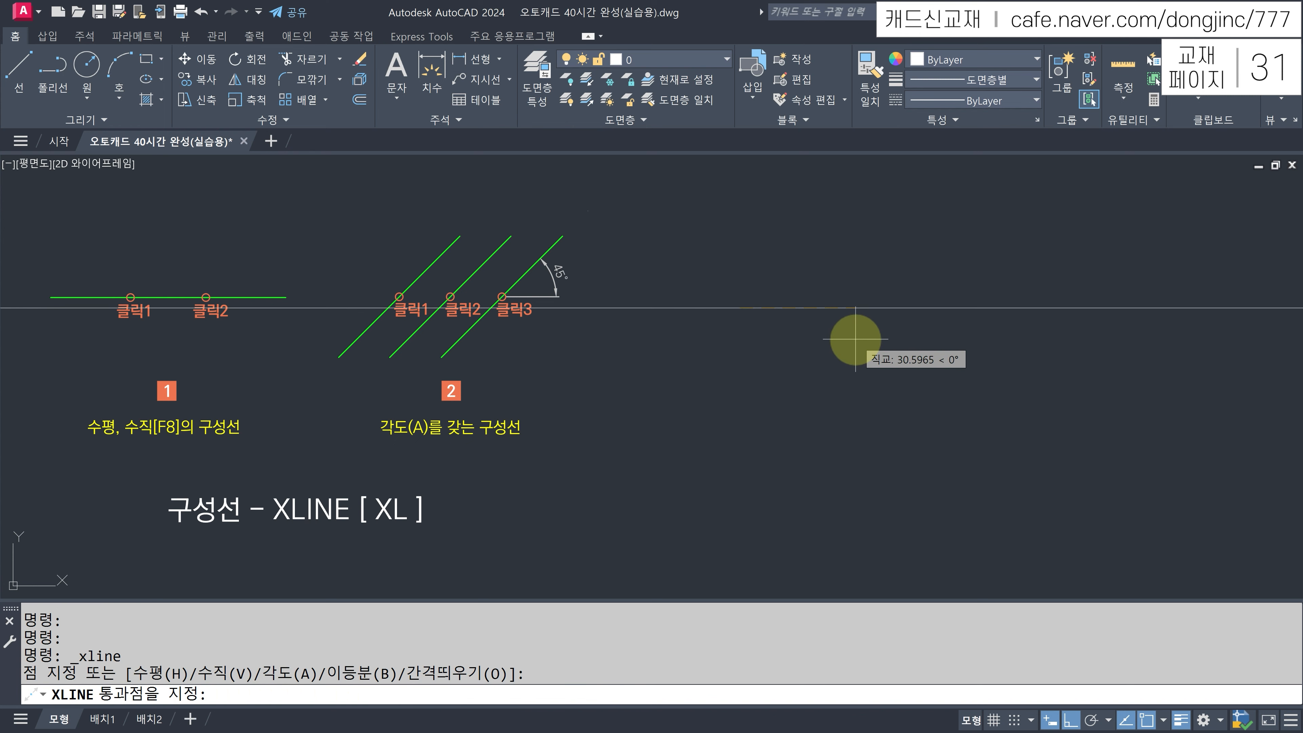
key(F8)
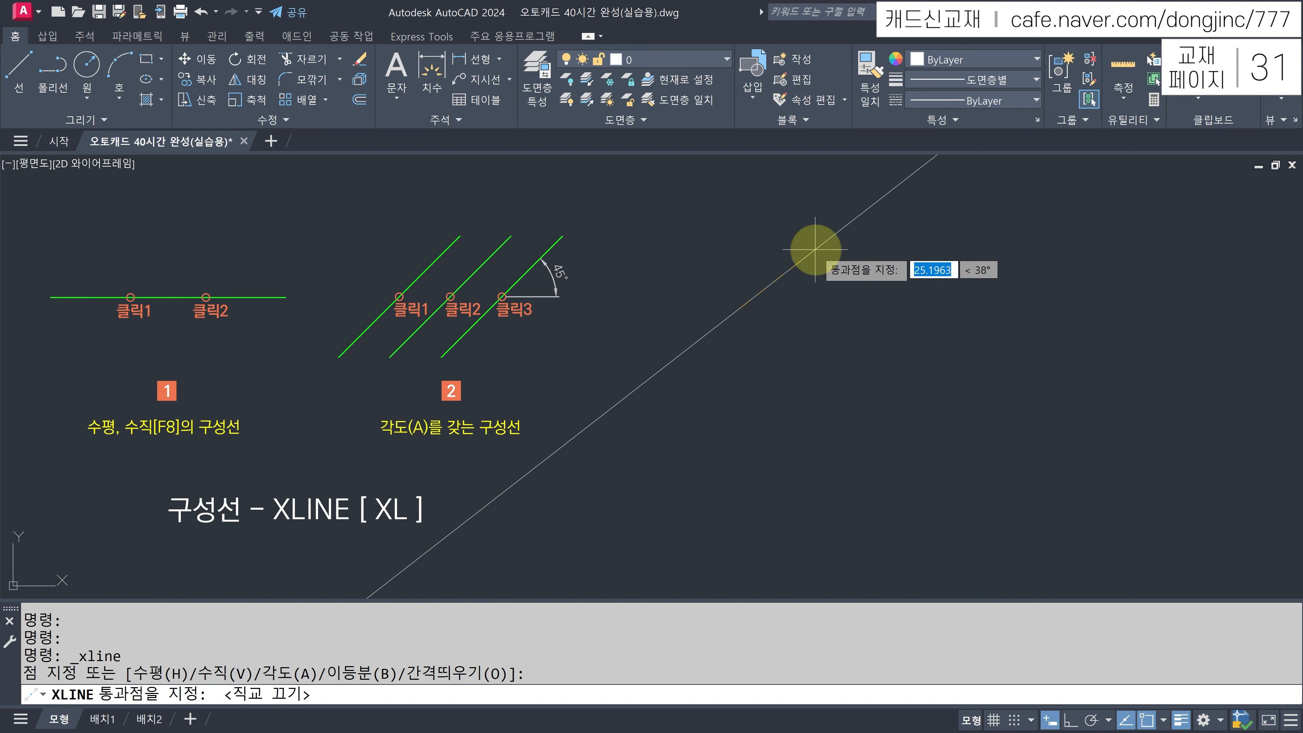
key(F8)
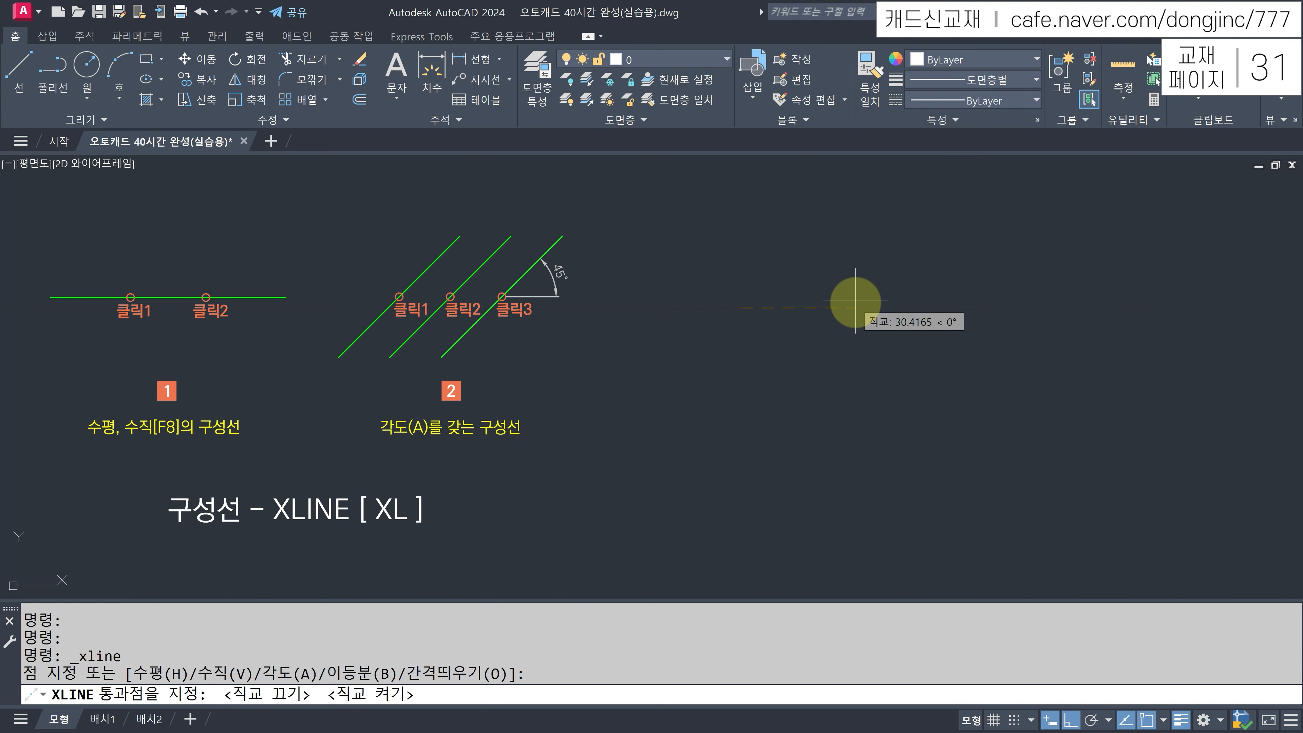
click(855, 297)
click(777, 223)
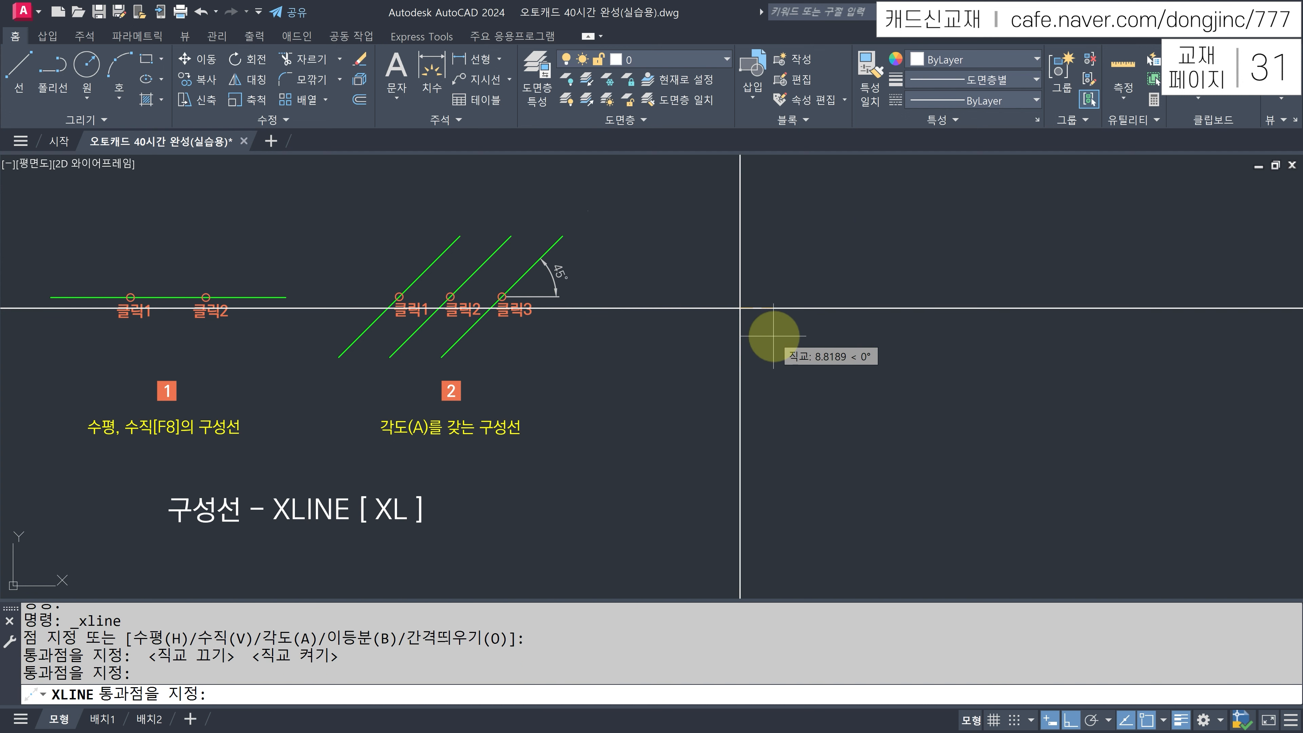
key(Return)
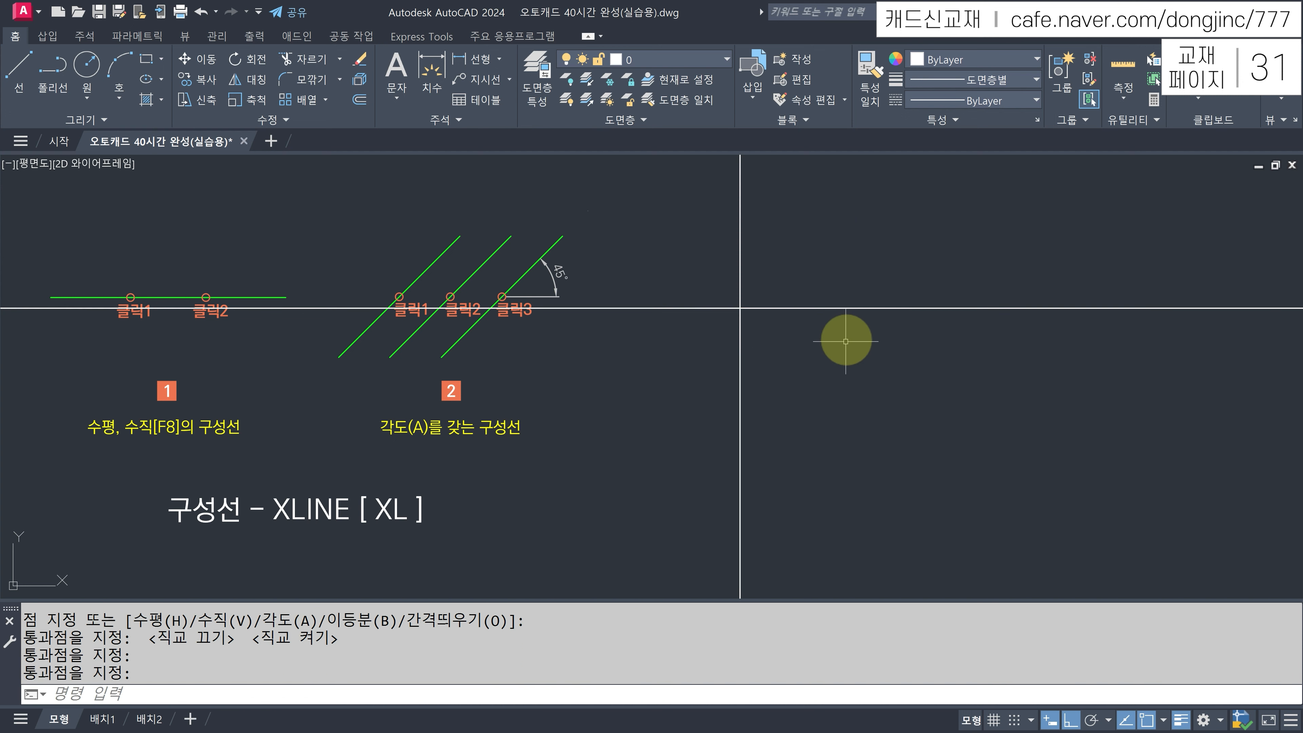
Erase the two crossing construction lines.
click(797, 267)
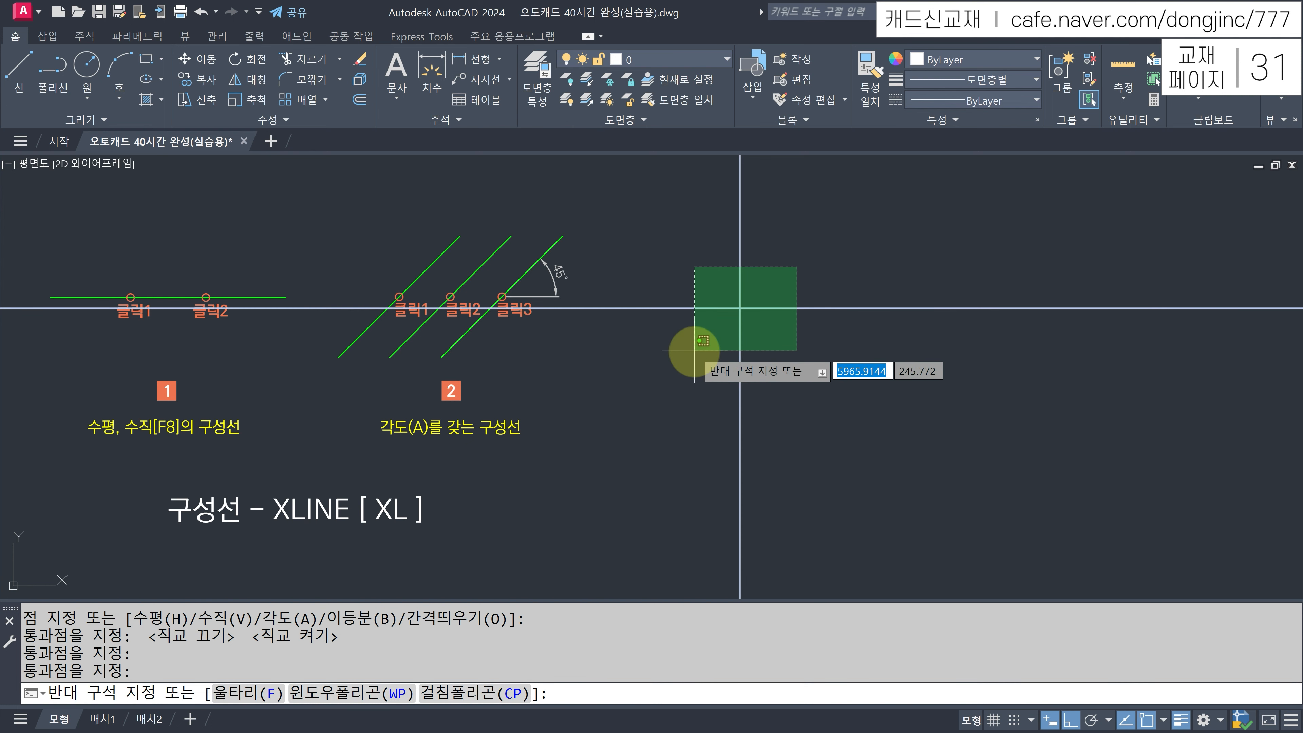
click(694, 351)
text(e)
key(Return)
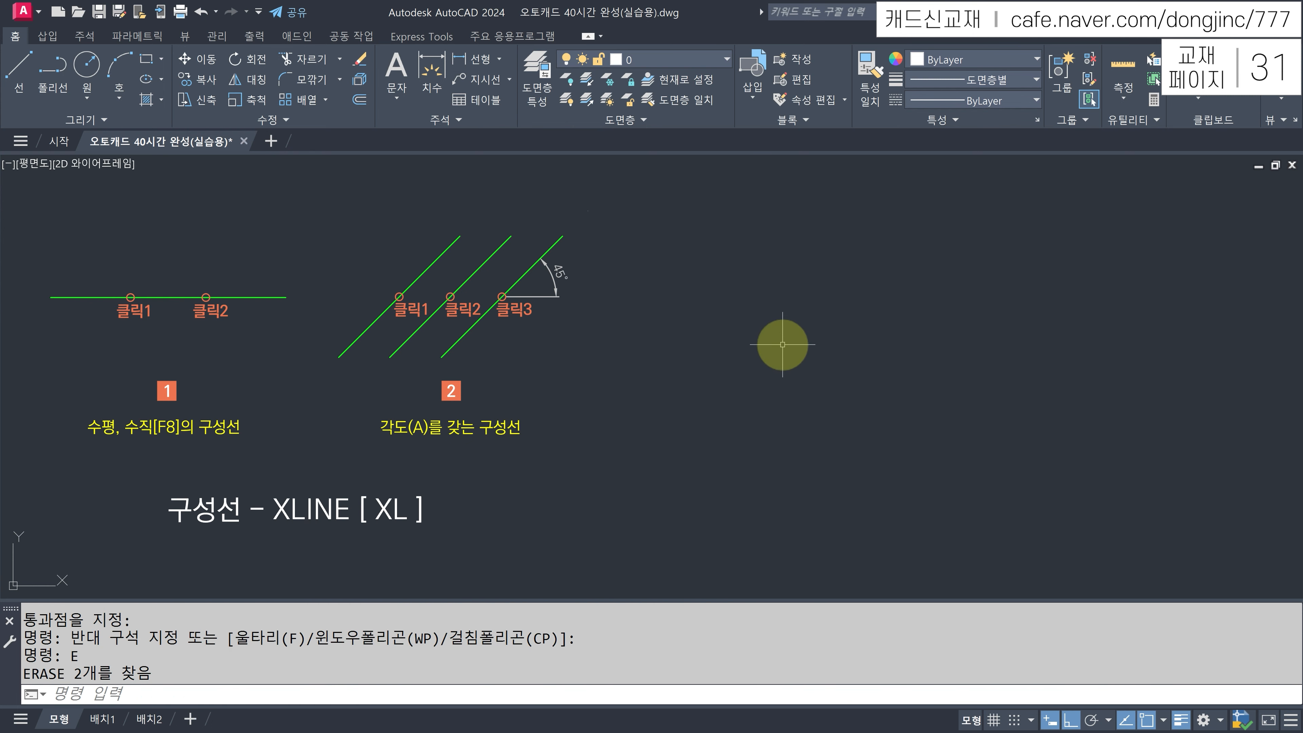
key(Escape)
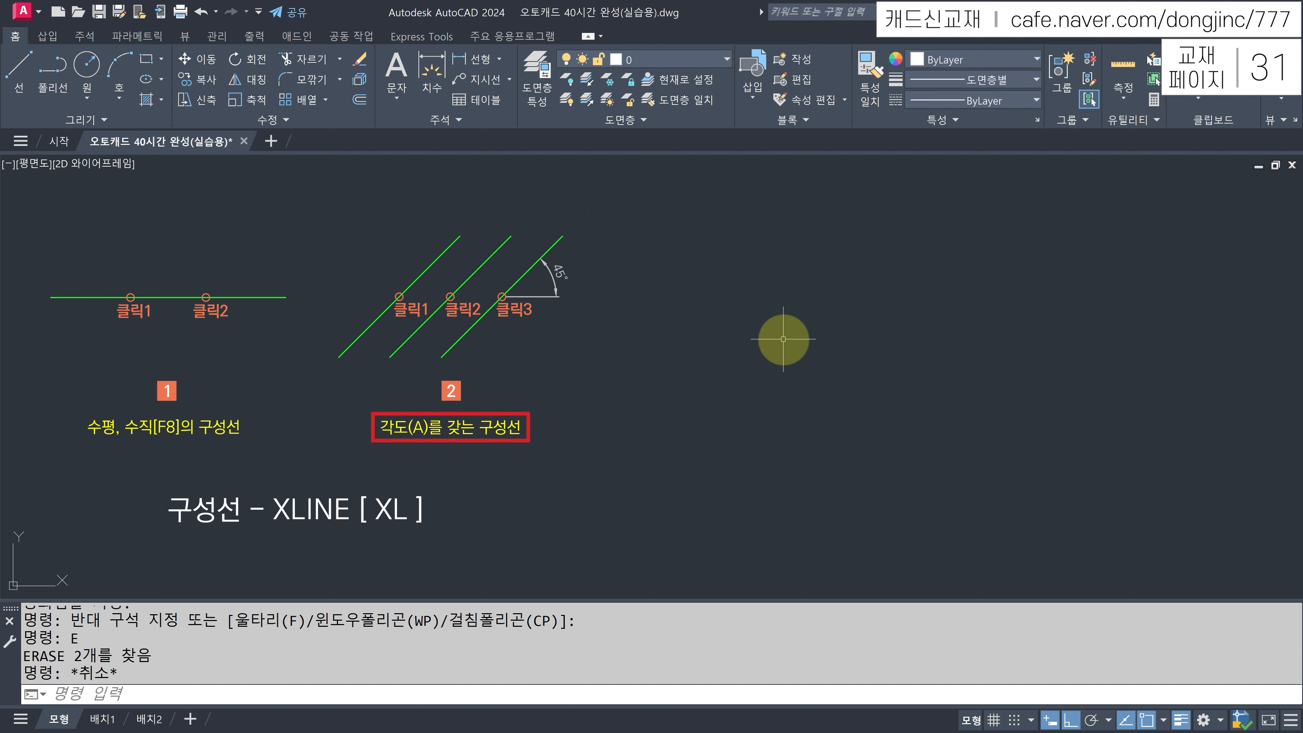
Draw three parallel construction lines at a 45° angle through three separate points in the empty area.
text(XL)
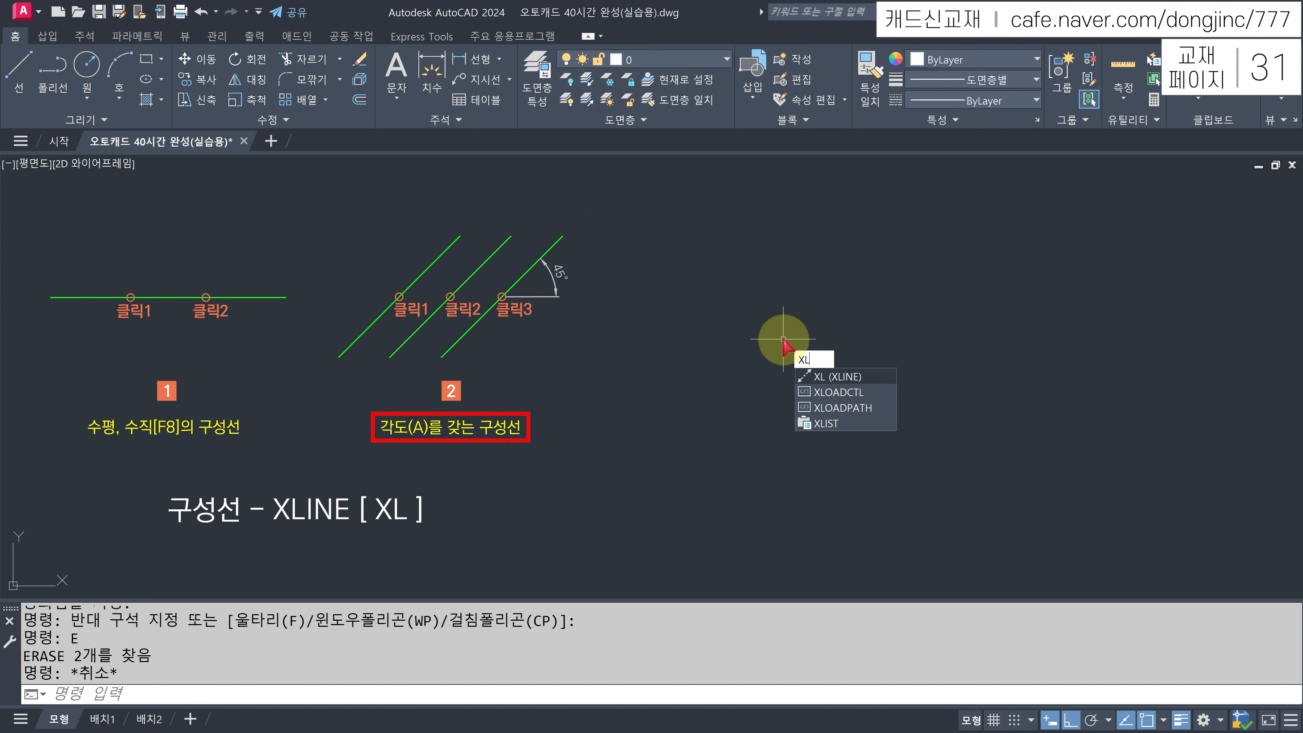
key(Return)
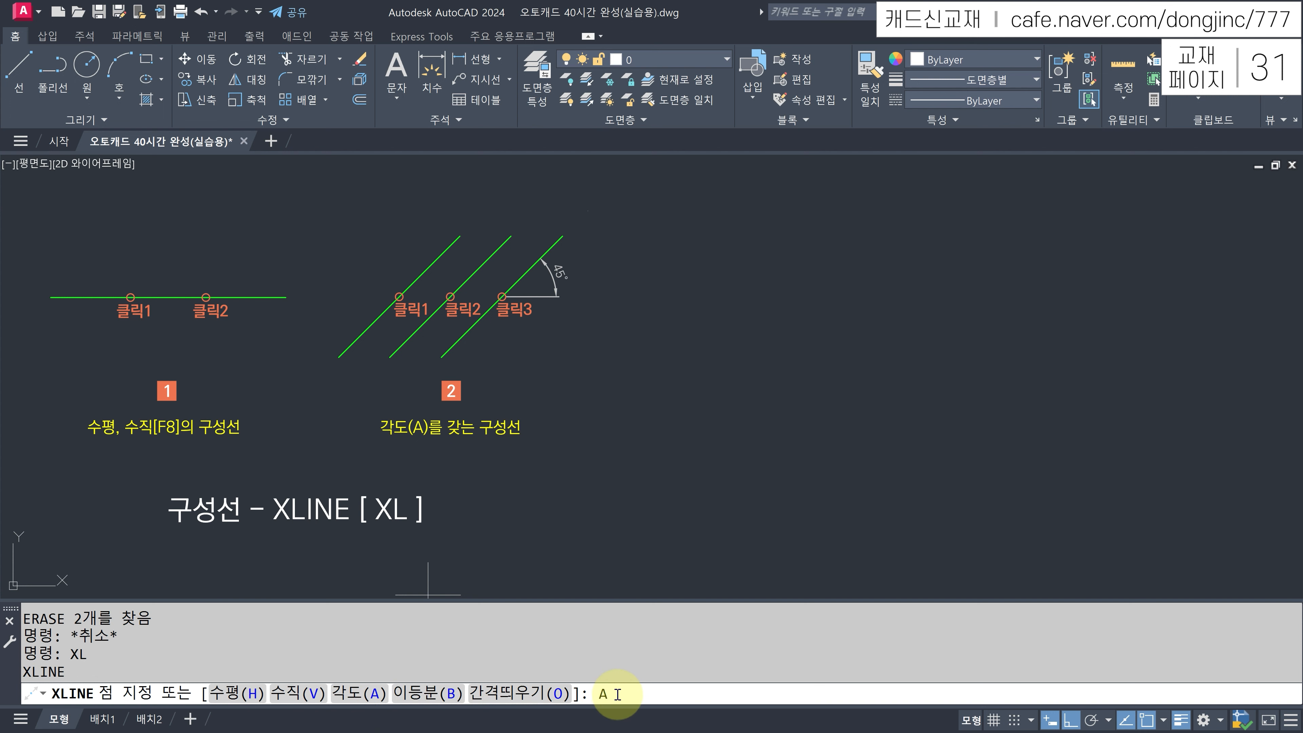
key(Return)
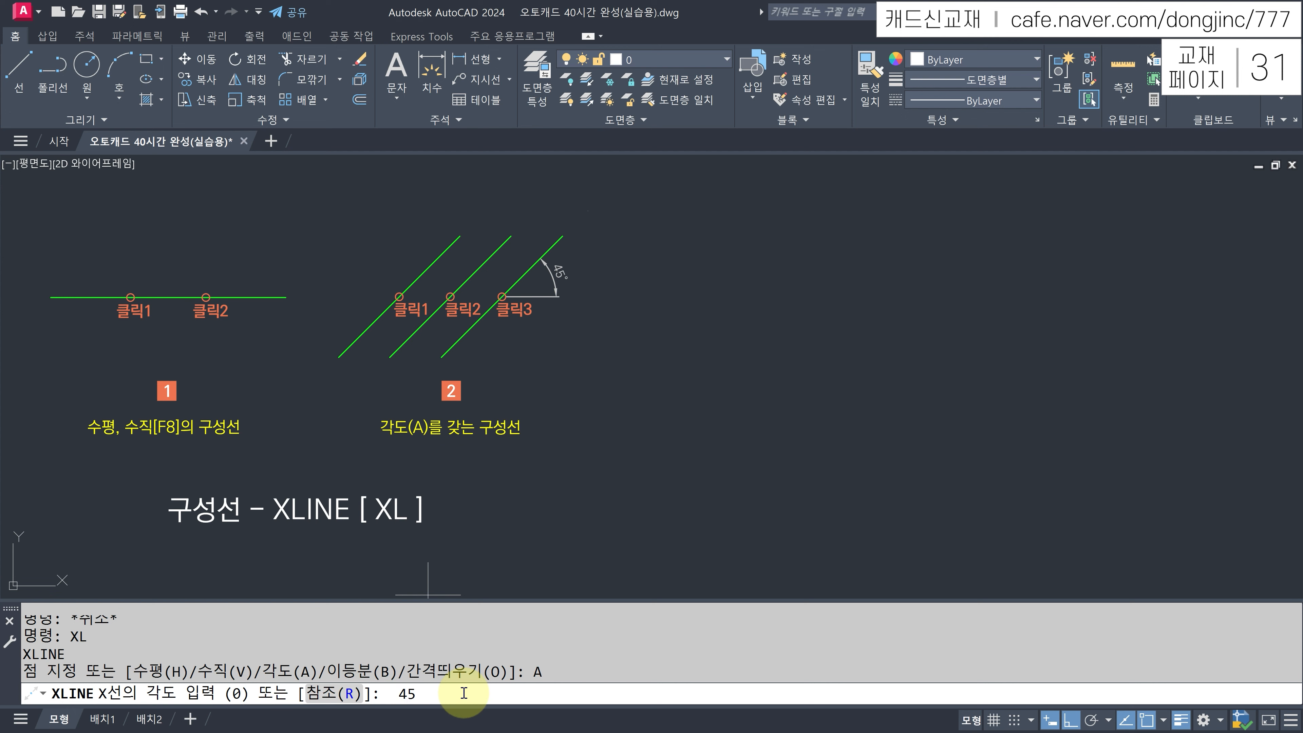
key(Return)
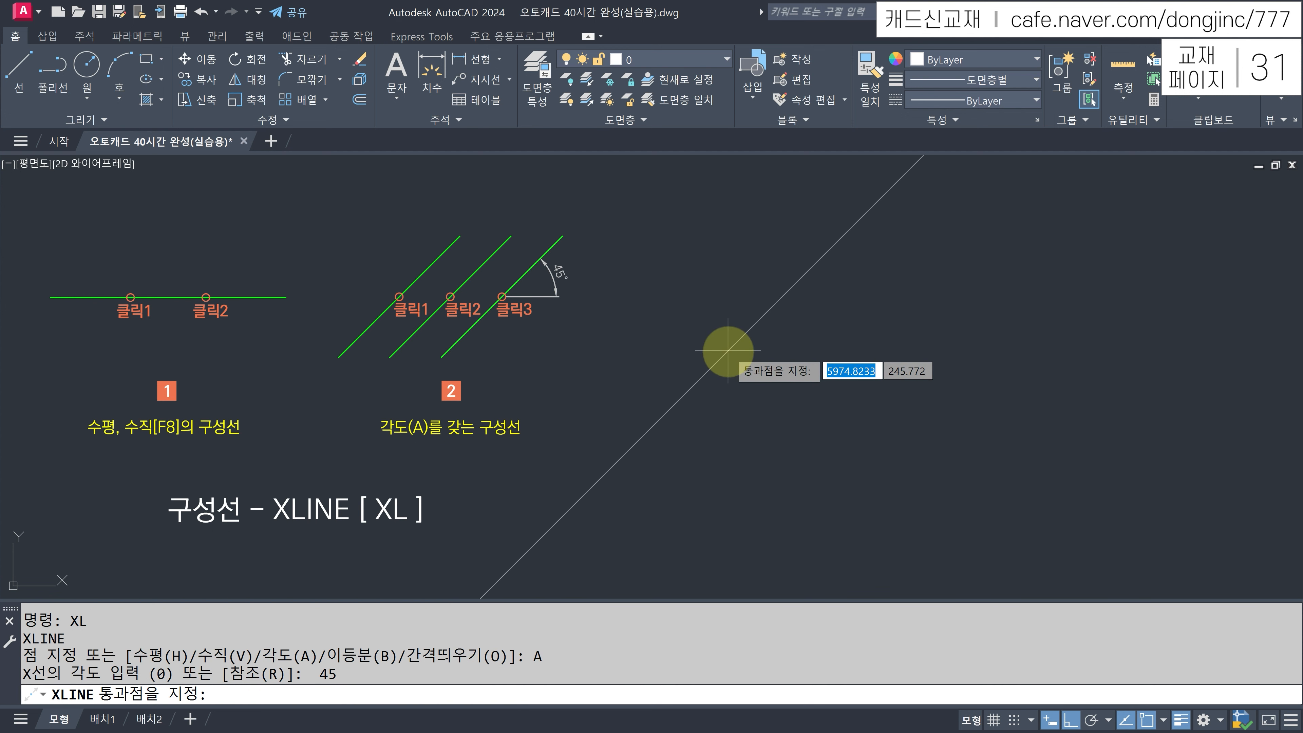
click(722, 351)
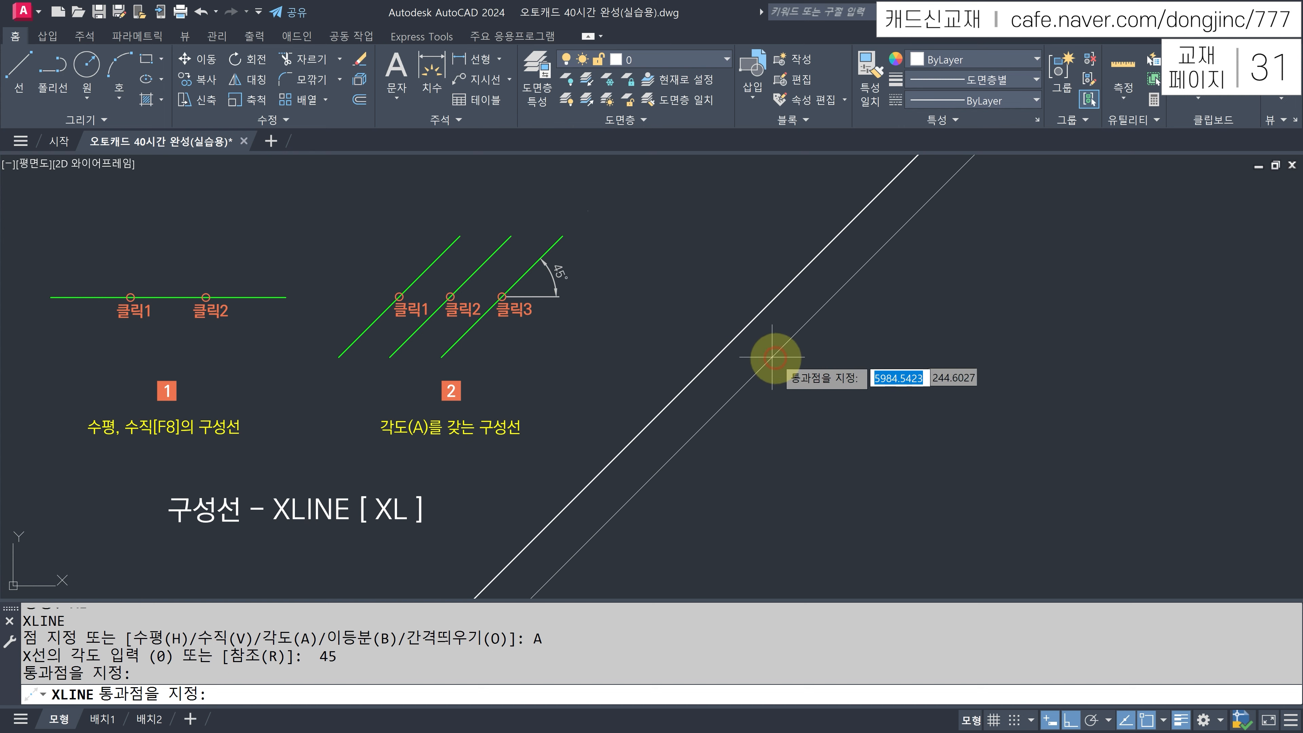
click(790, 358)
click(865, 372)
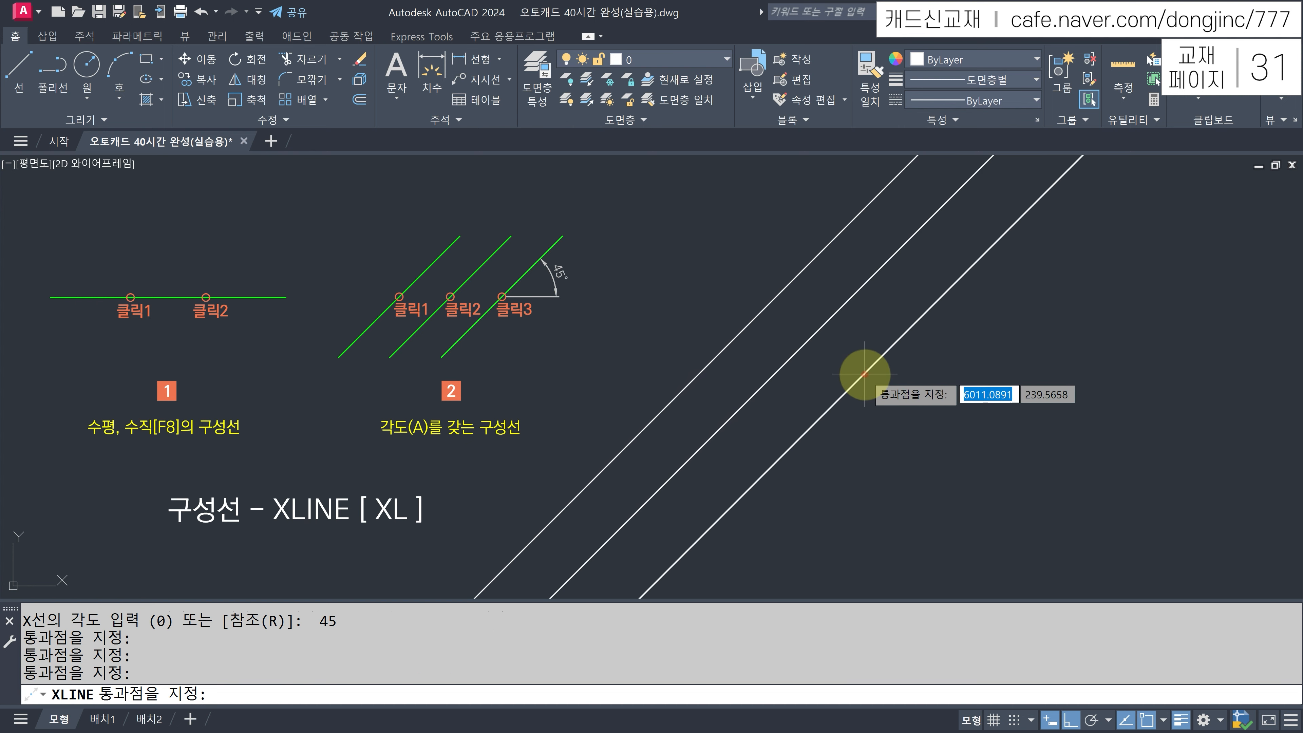
key(Escape)
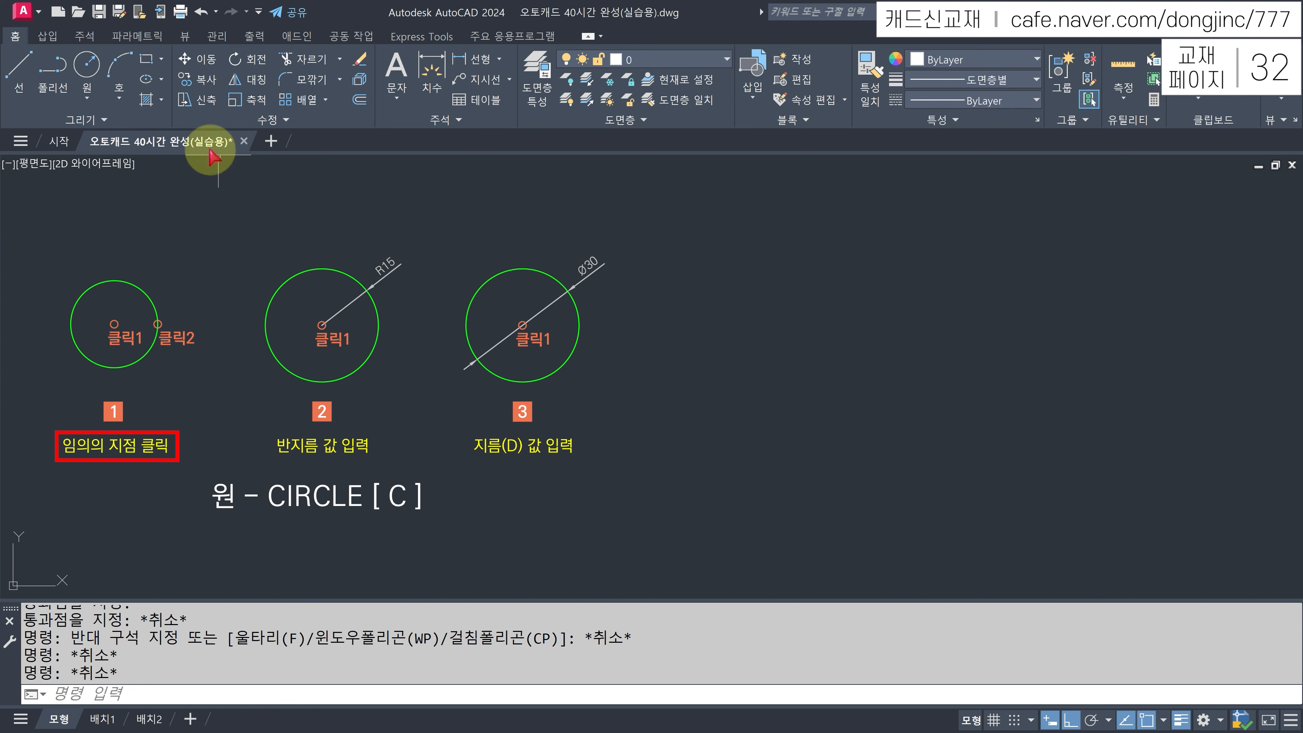
Draw two circles side by side with freely picked radii, the first about 17.3 and the second larger.
click(88, 65)
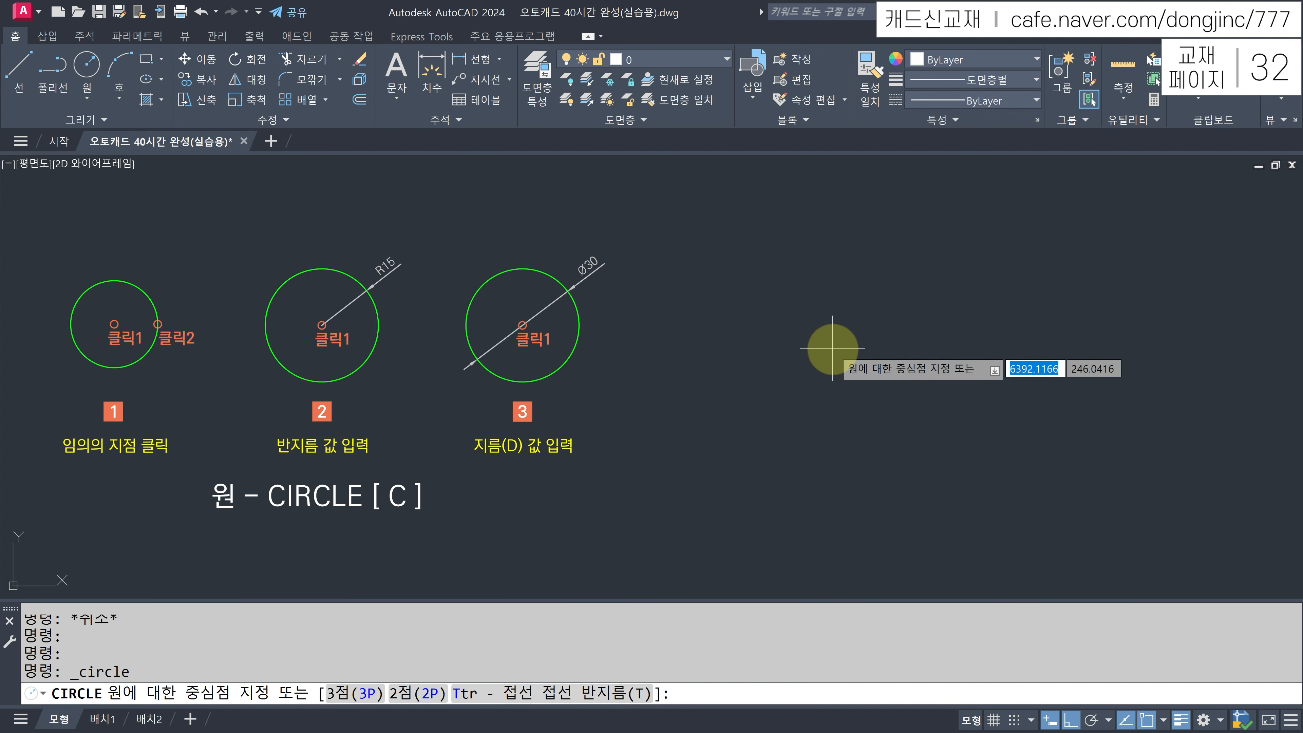
click(819, 355)
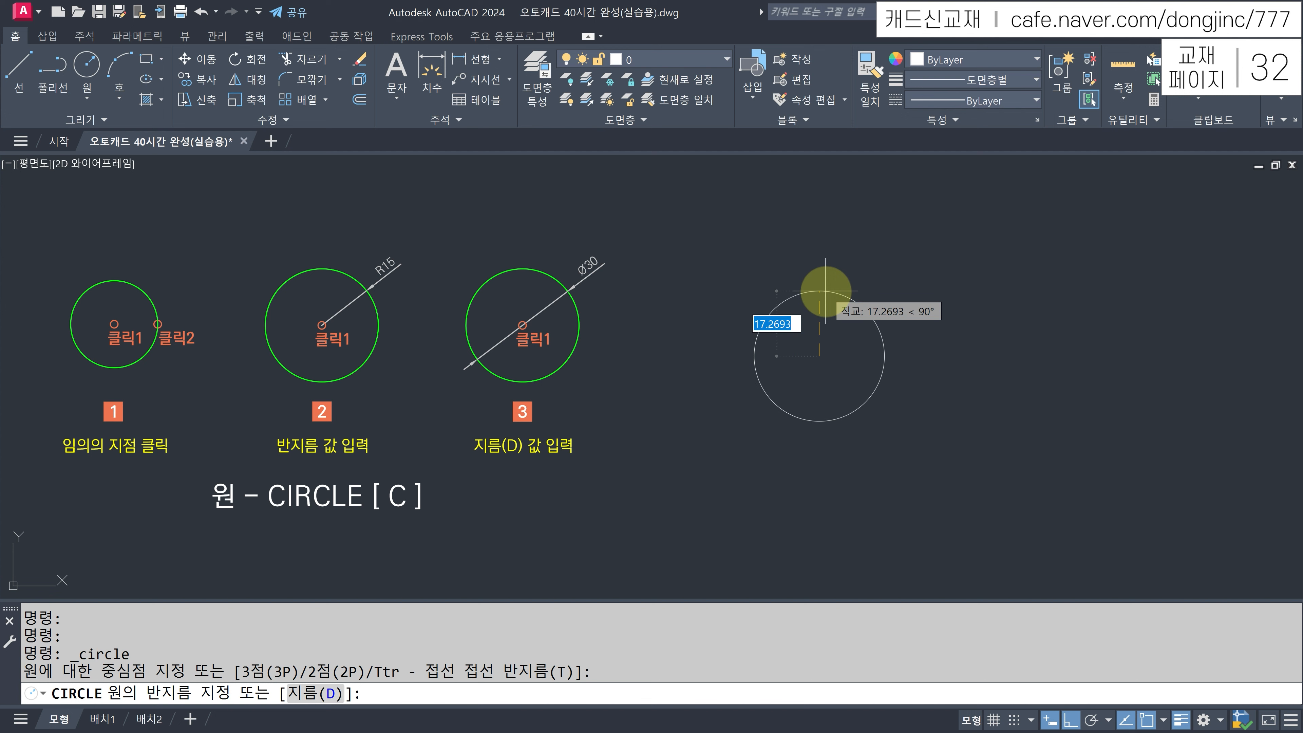
click(826, 290)
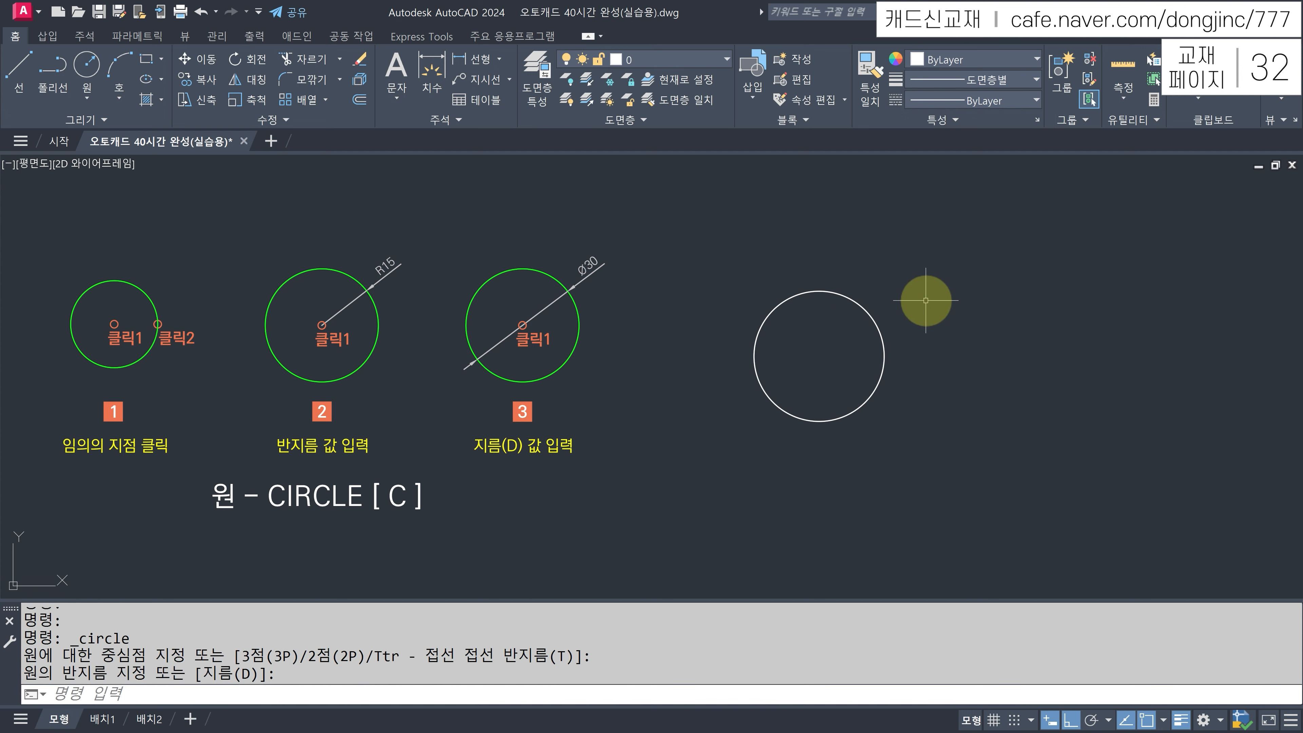
text(C)
key(Return)
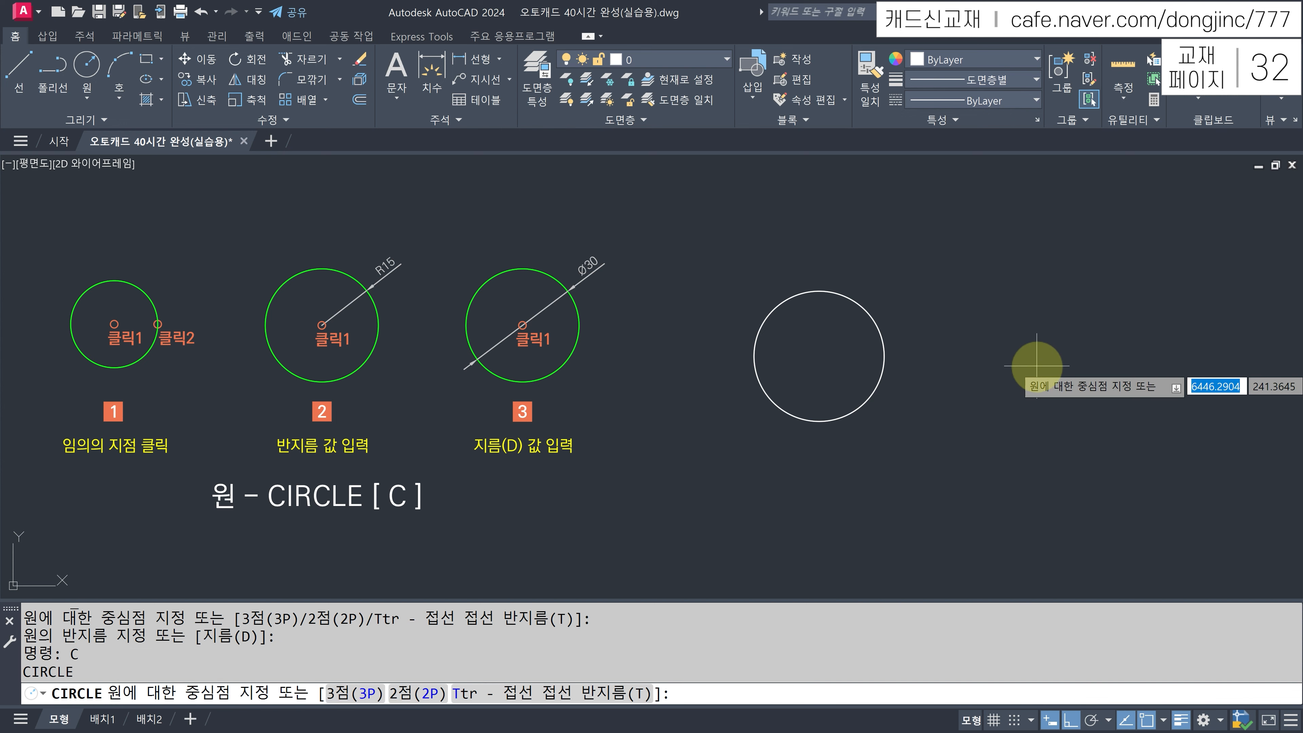
click(1034, 362)
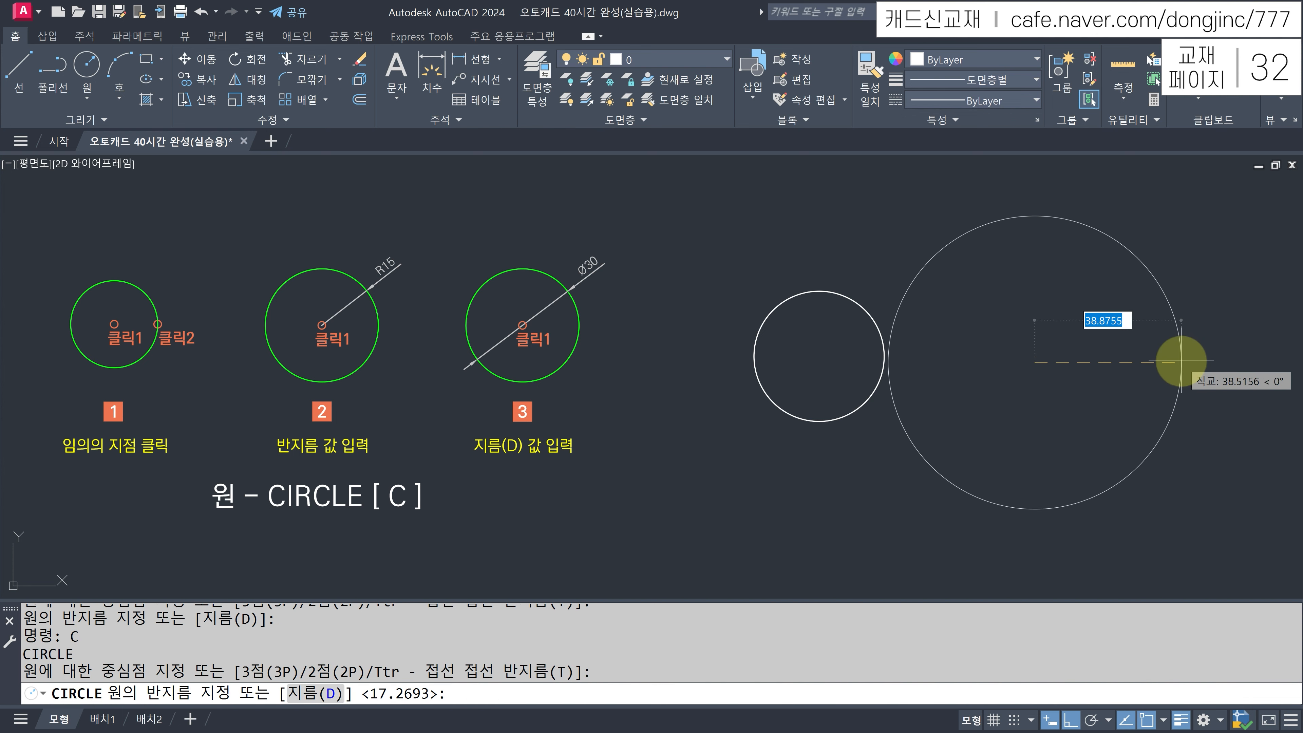
click(1127, 359)
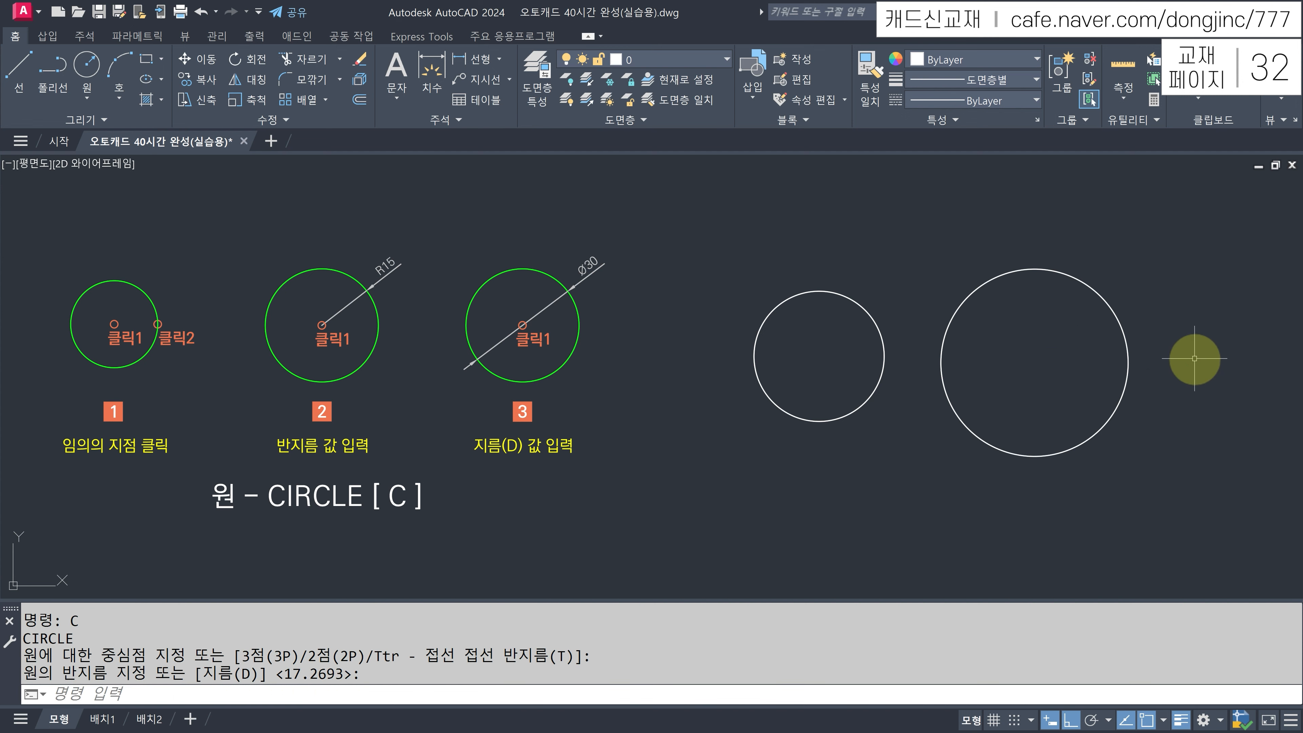
Undo both freely sized circles.
key(ctrl+z)
key(ctrl+z)
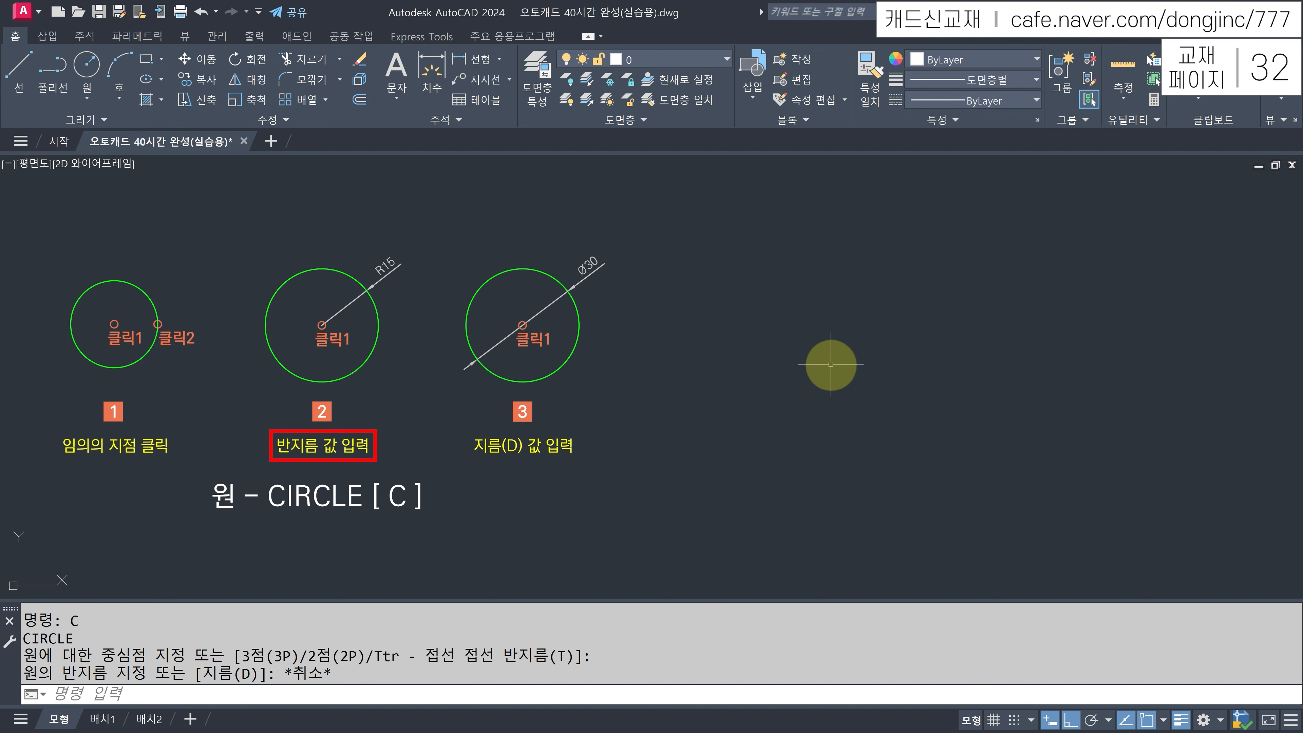
Draw a circle with radius 15 in the empty area beside the example circles.
text(c)
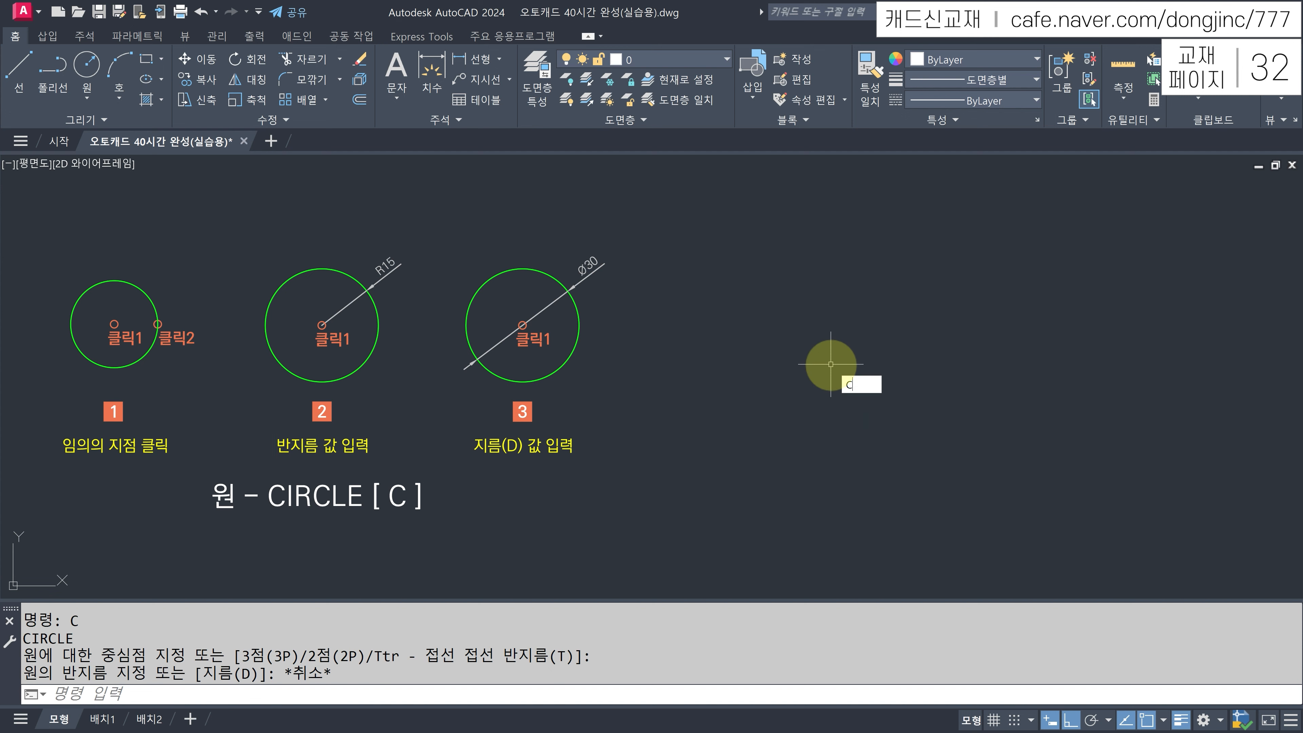
key(Return)
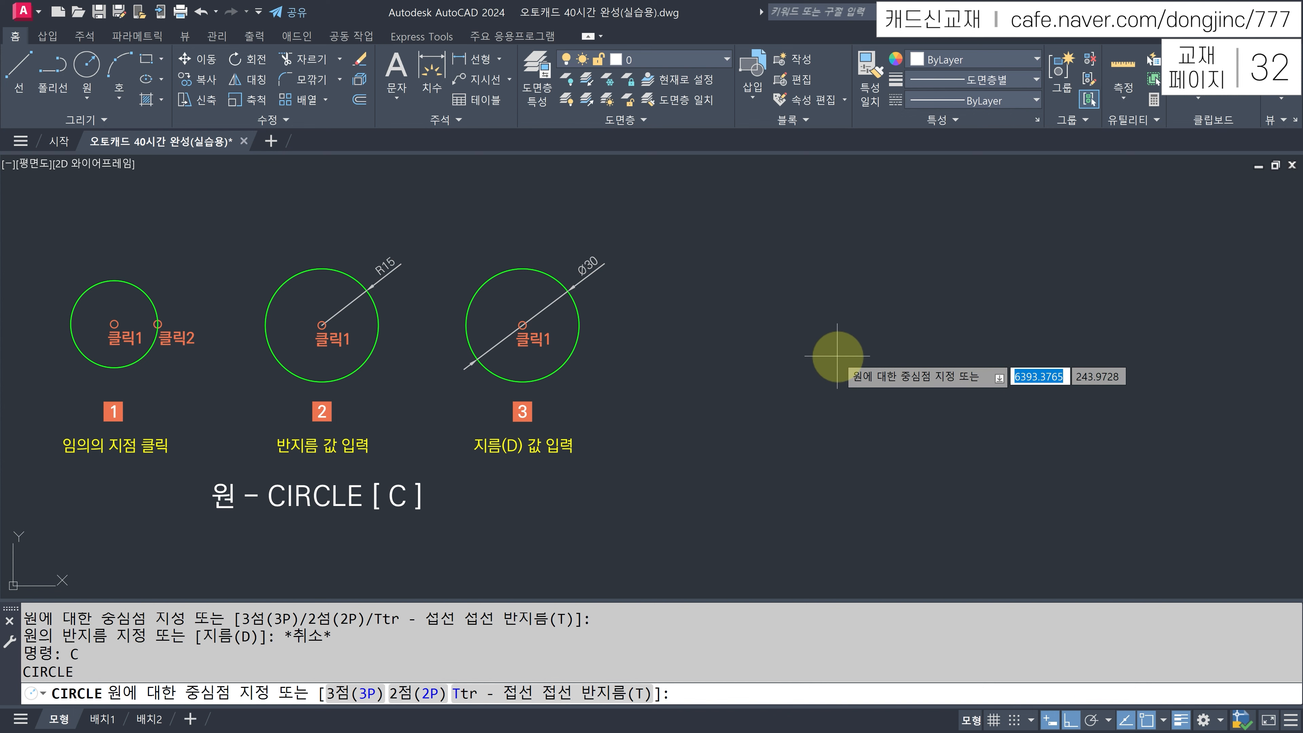
click(837, 355)
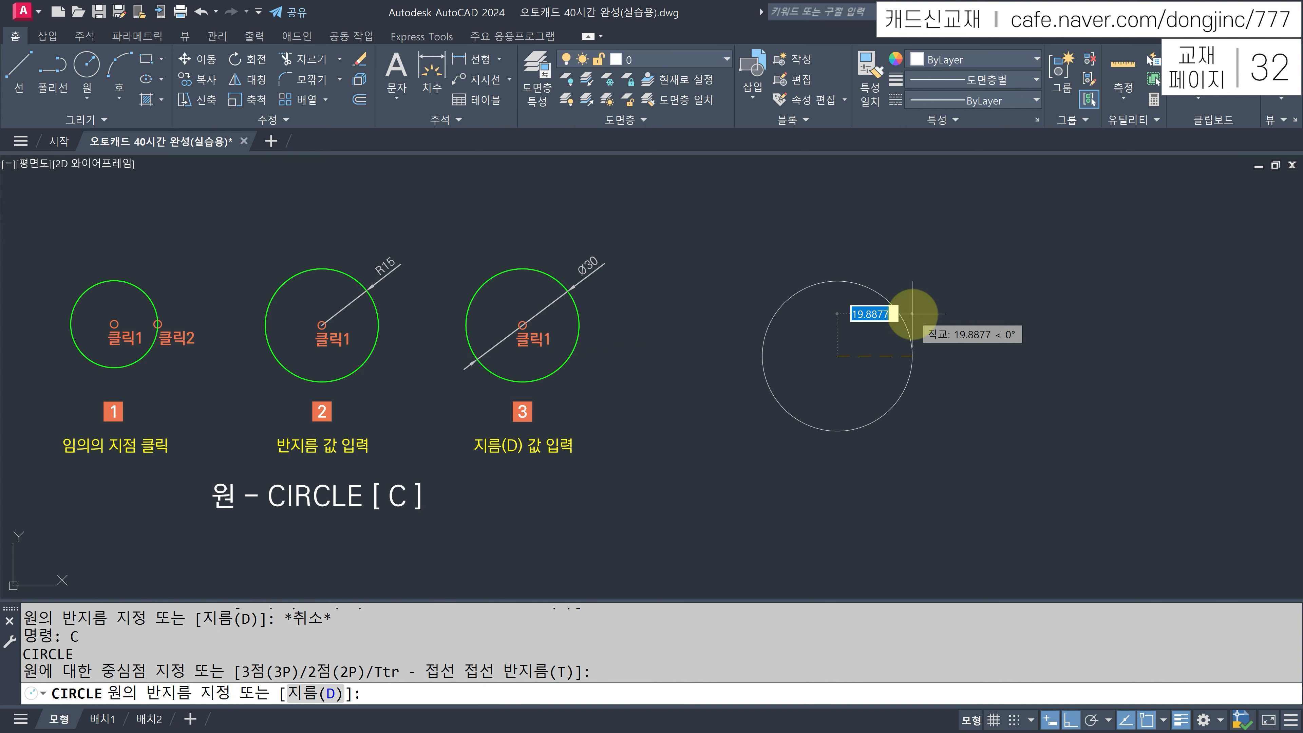
text(15)
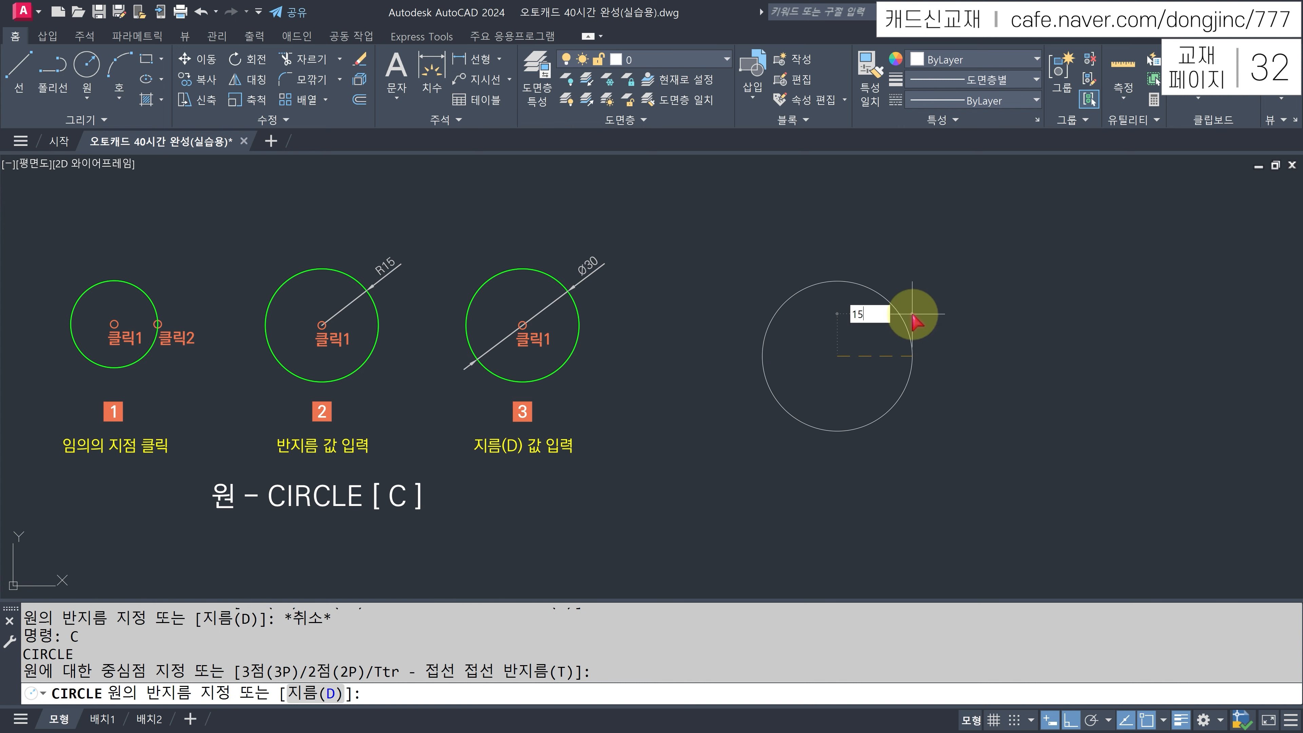
key(Return)
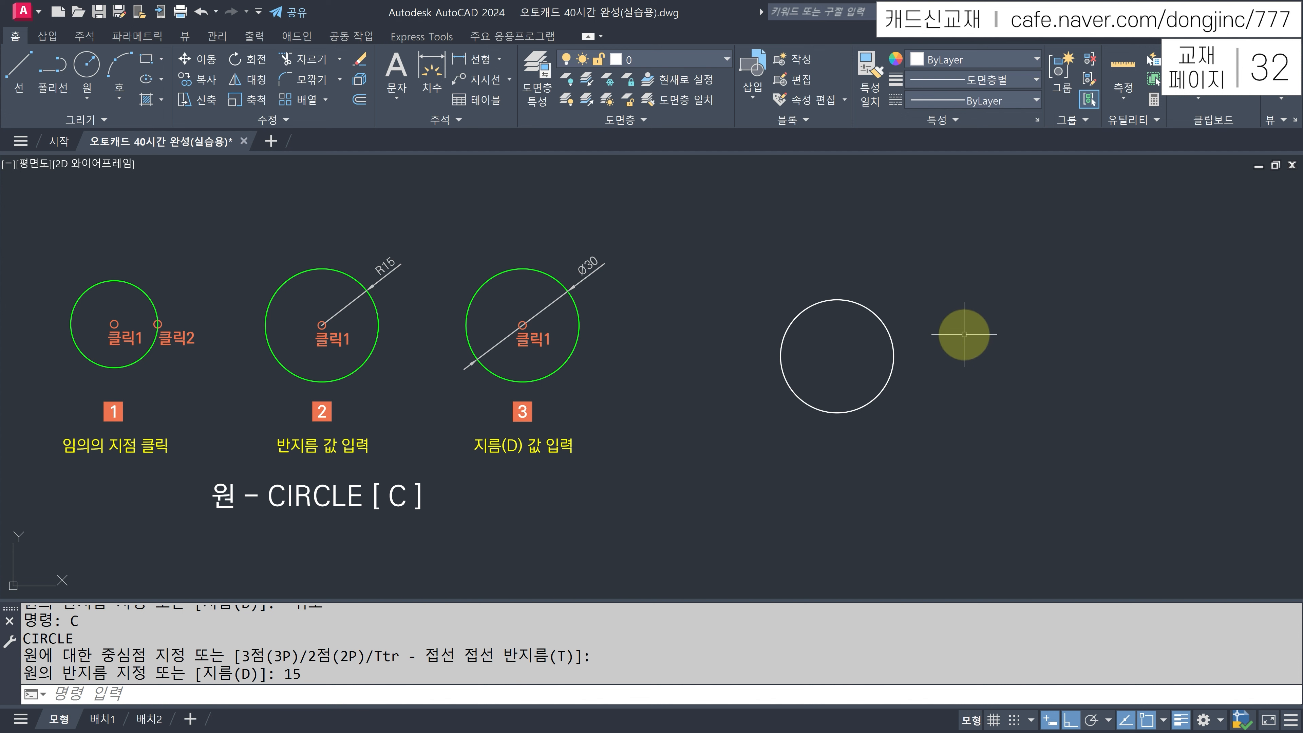
Draw a second circle with radius 15 to the right of the one just drawn.
text(c)
key(Return)
click(1020, 364)
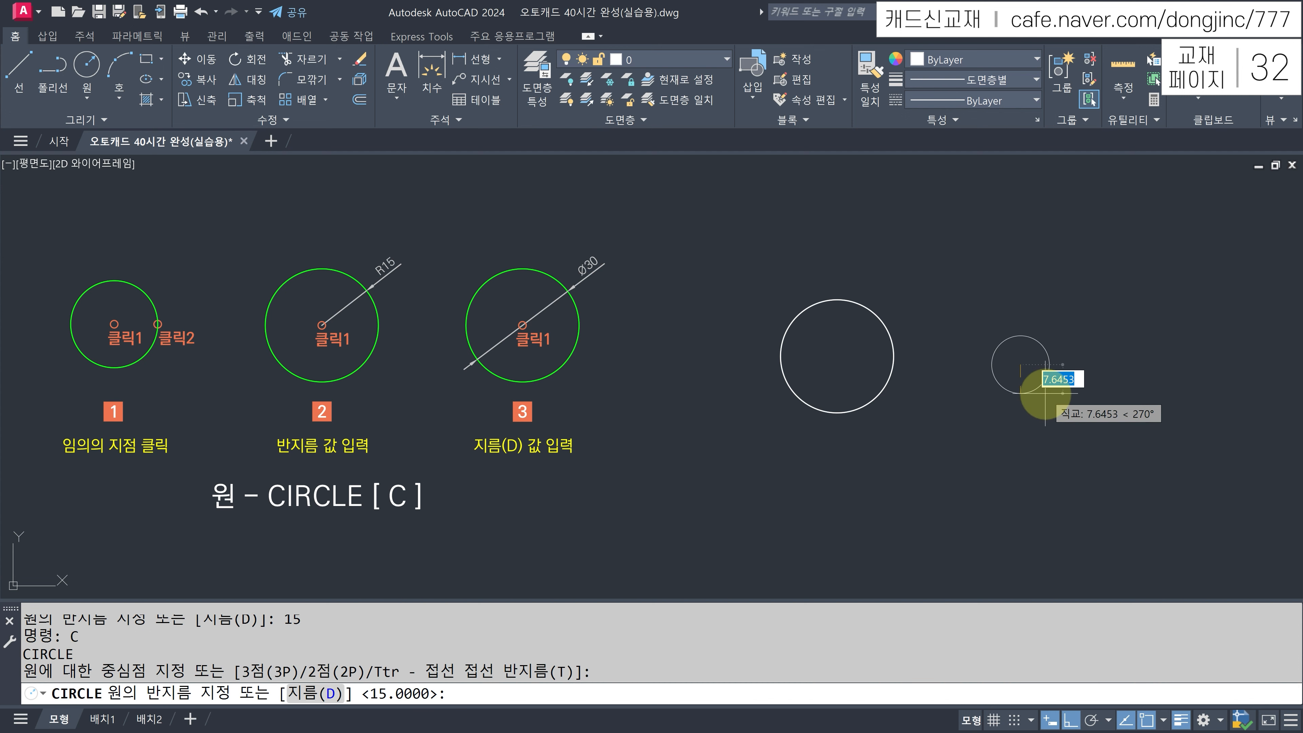
text(15)
key(Return)
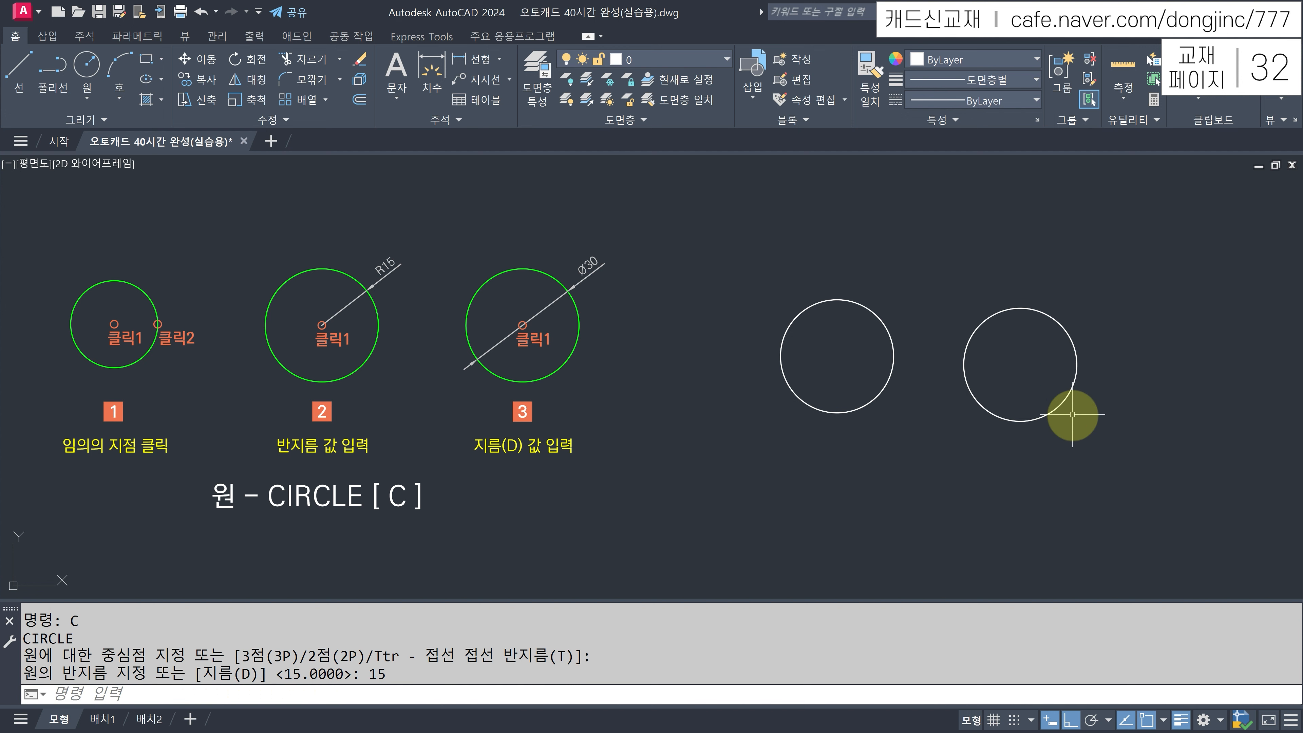
Undo both circles of radius 15.
key(ctrl+z)
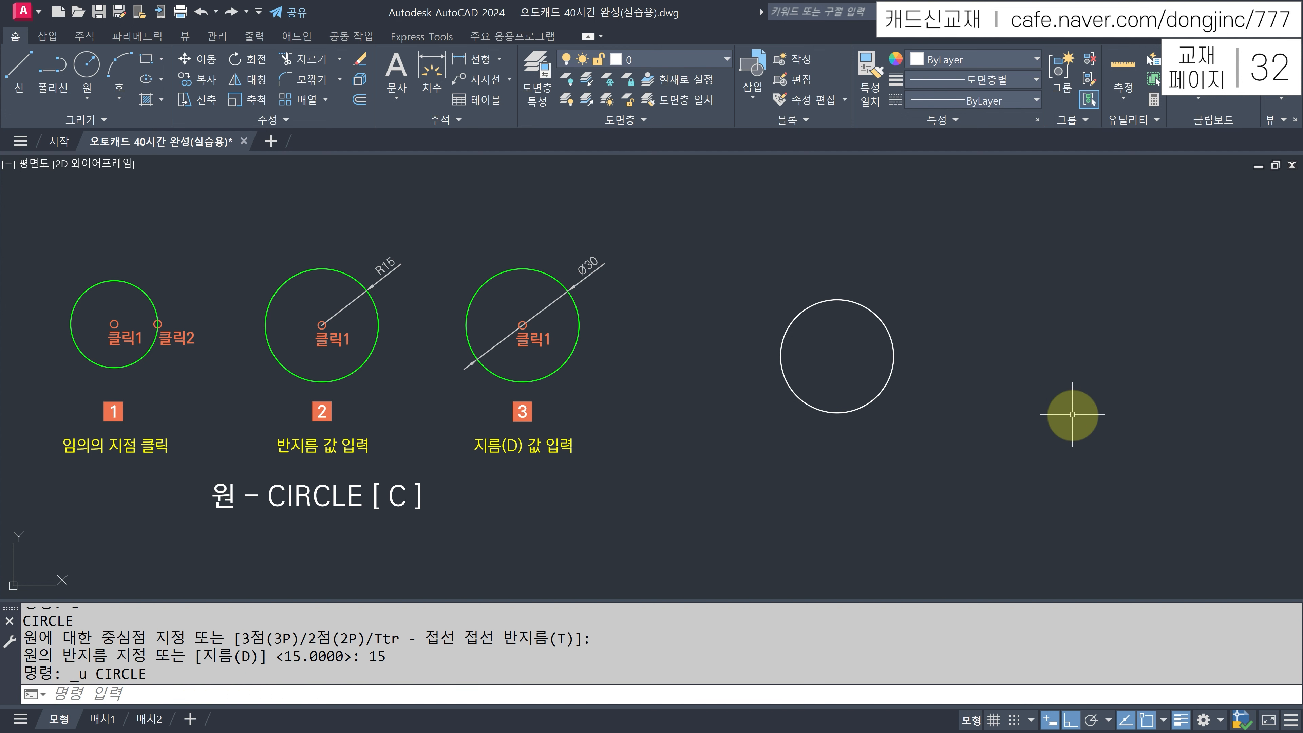
key(ctrl+z)
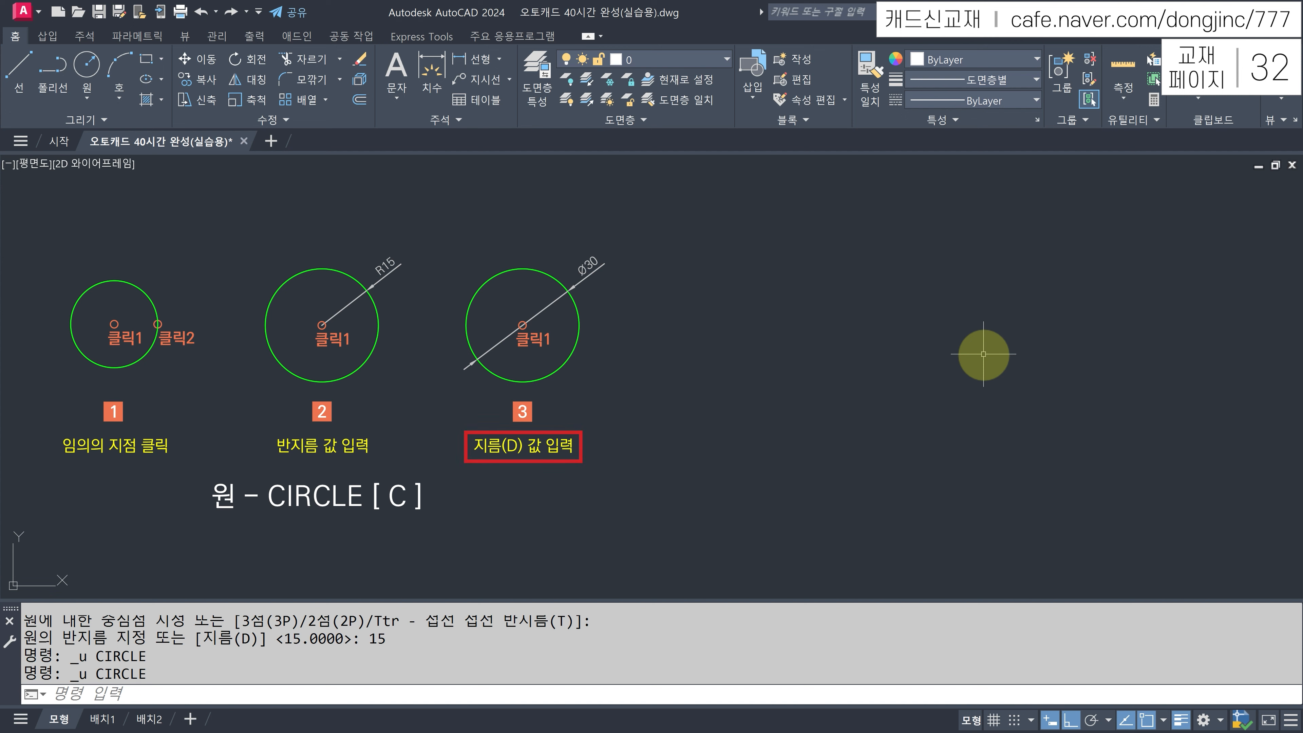
Draw a circle with diameter 30 in the empty area beside the example circles, using the Diameter option.
text(C)
key(Return)
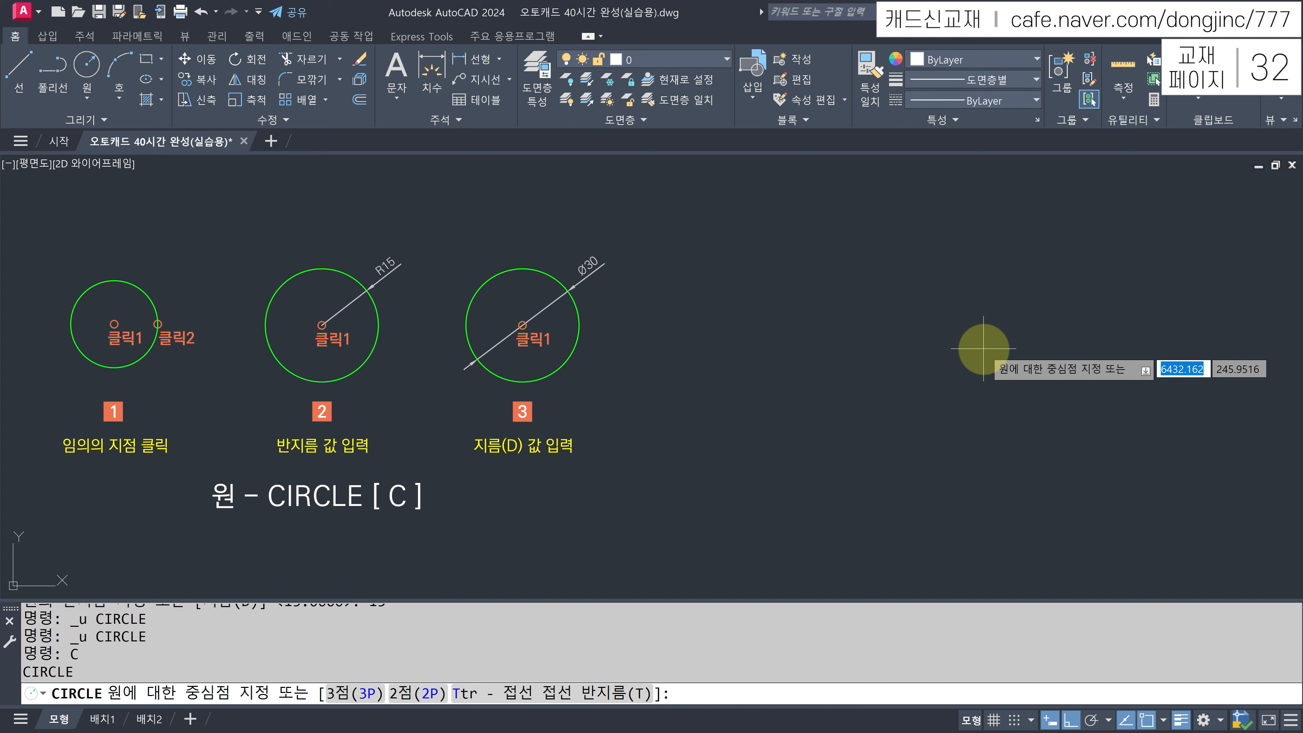
click(909, 328)
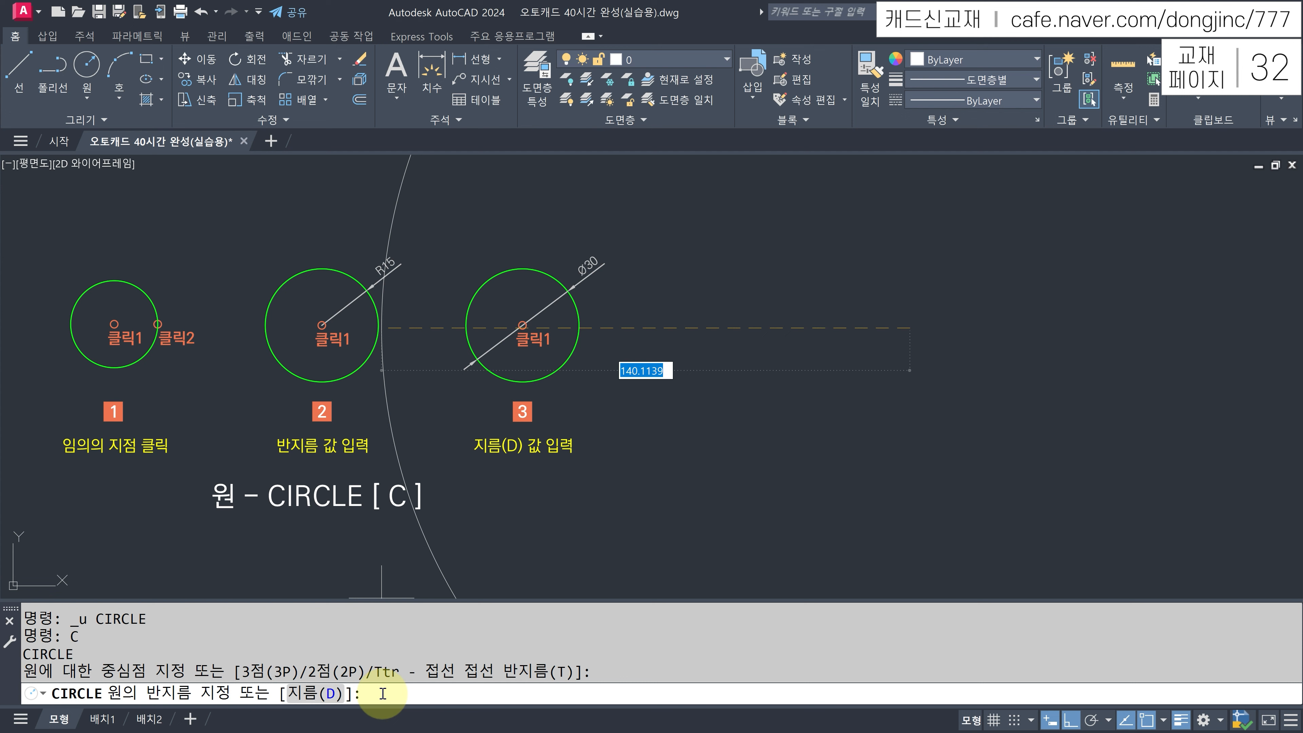
text(D)
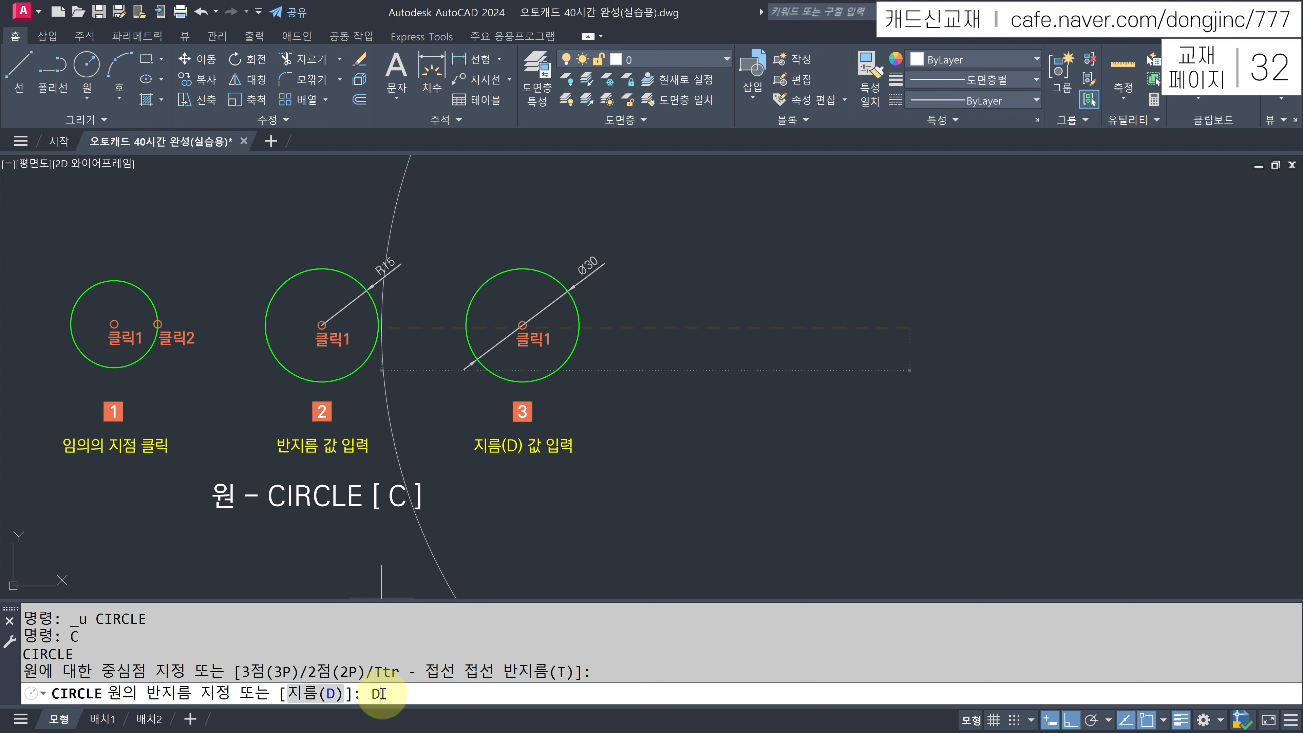
key(Return)
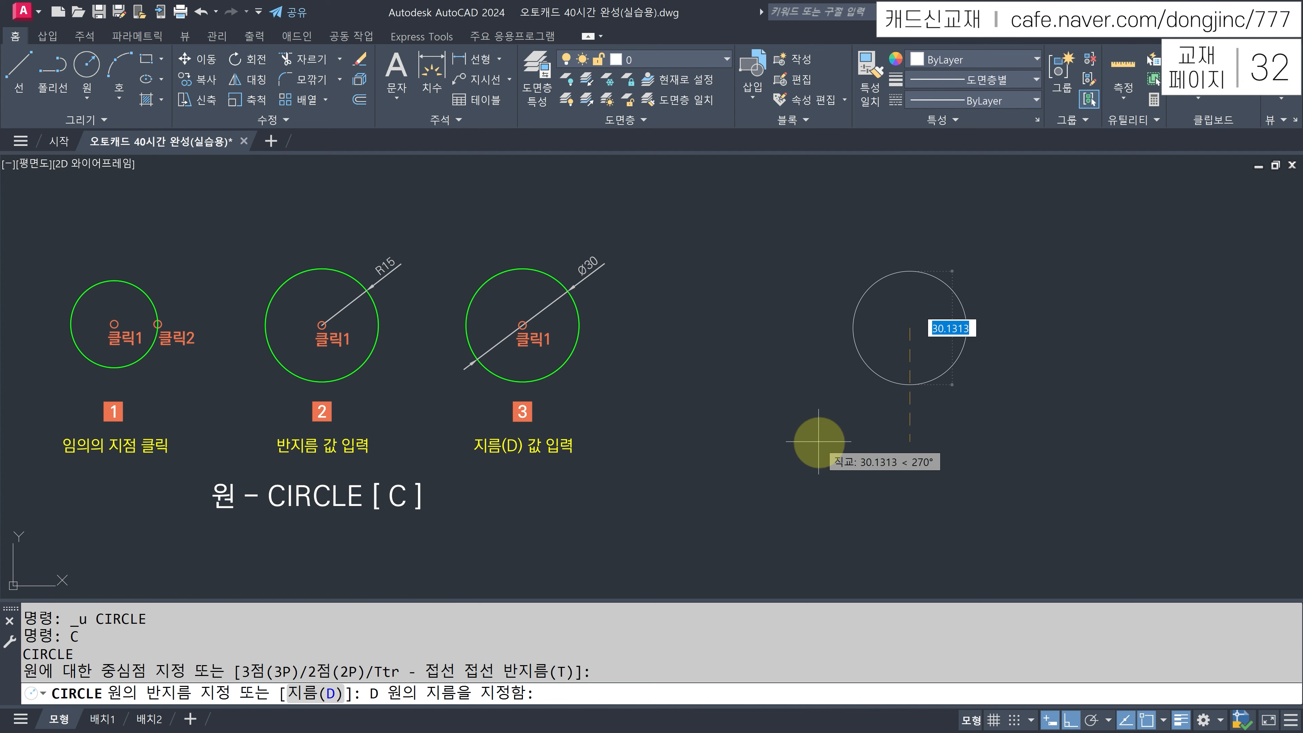
text(30)
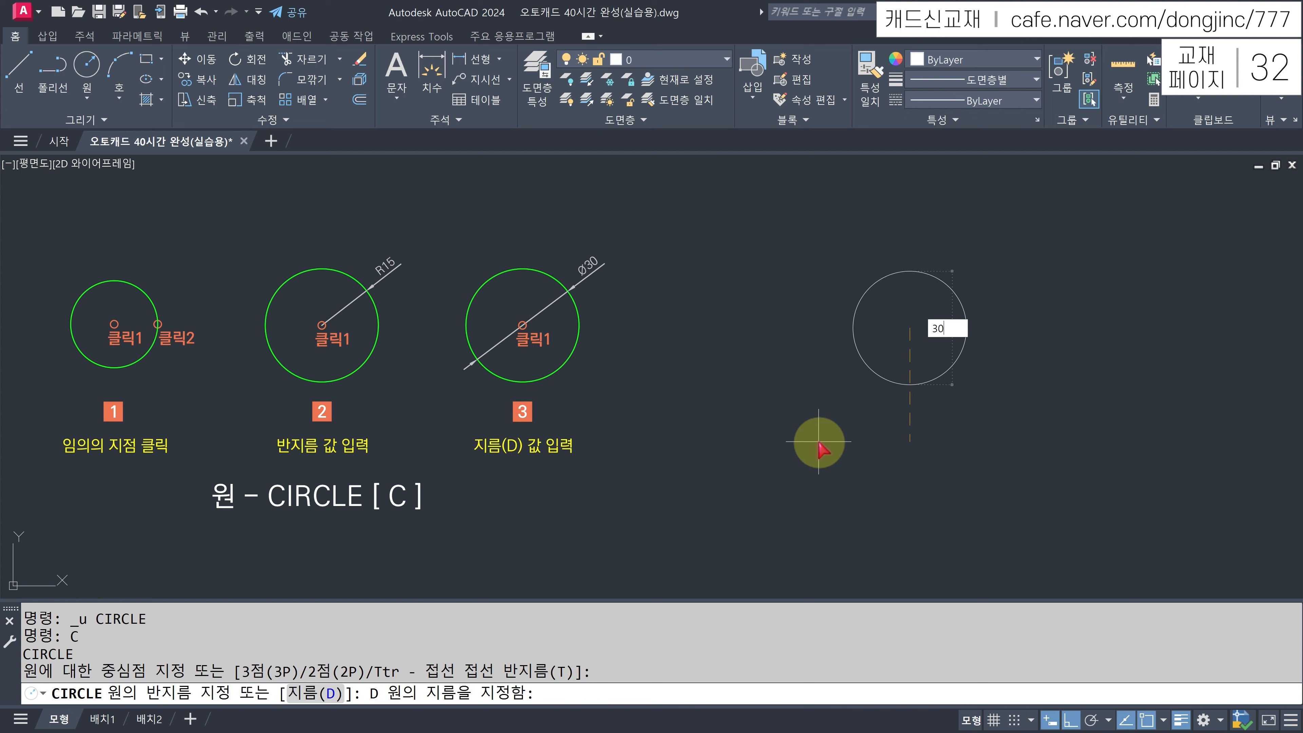
key(Return)
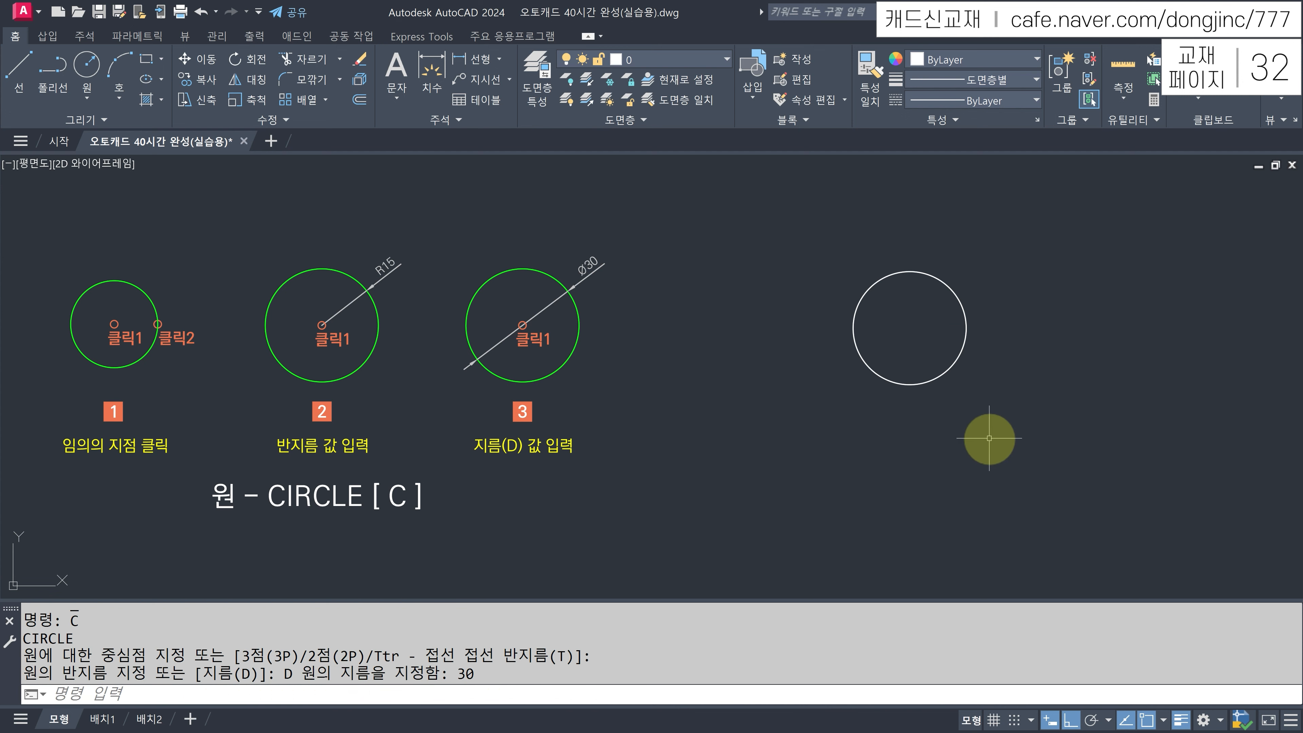
Draw a second circle with diameter 20 below and to the left of the 30-diameter circle.
text(c)
key(Return)
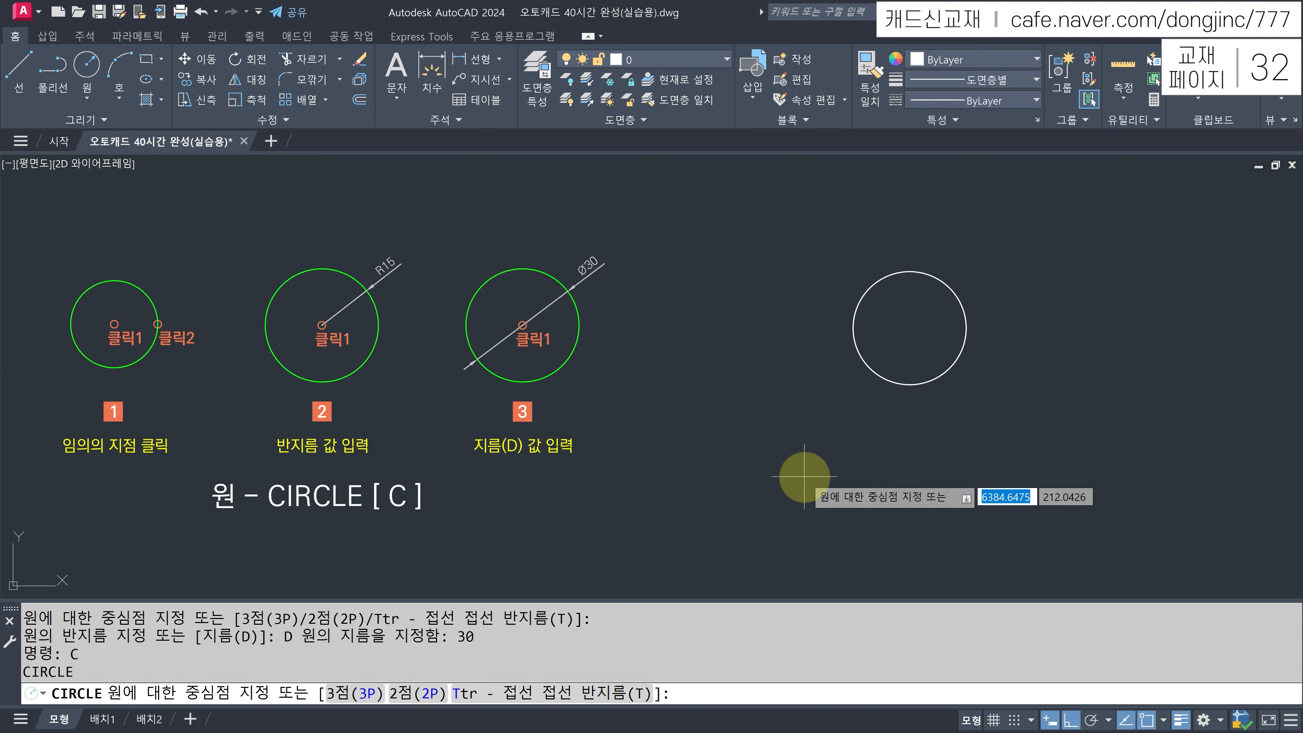
click(790, 480)
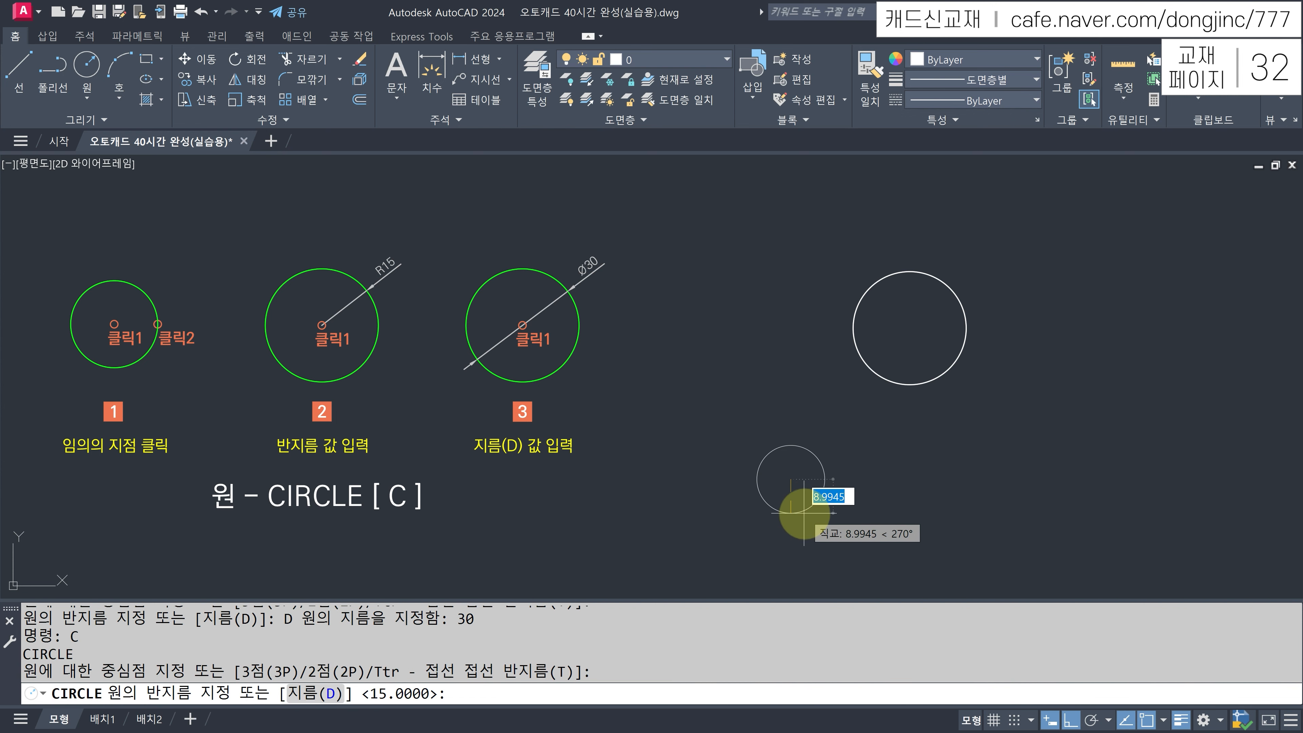
text(d)
key(Return)
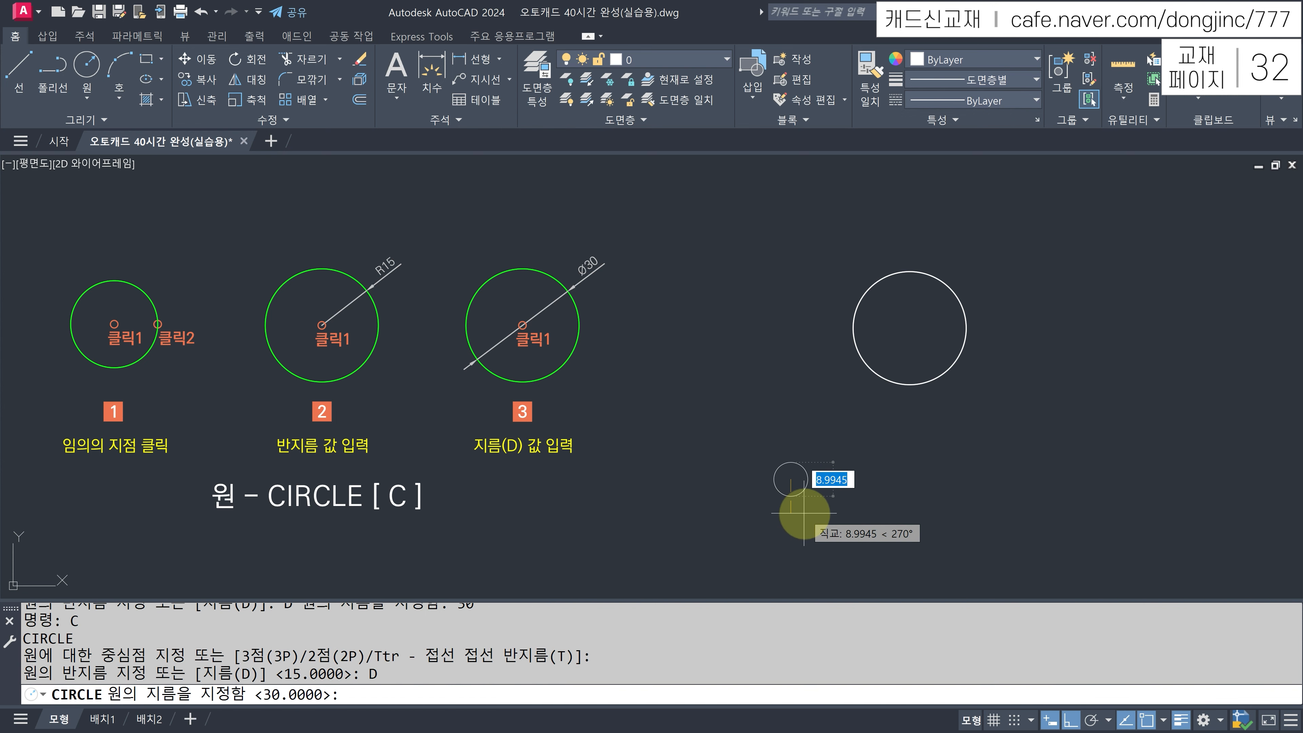
text(20)
key(Return)
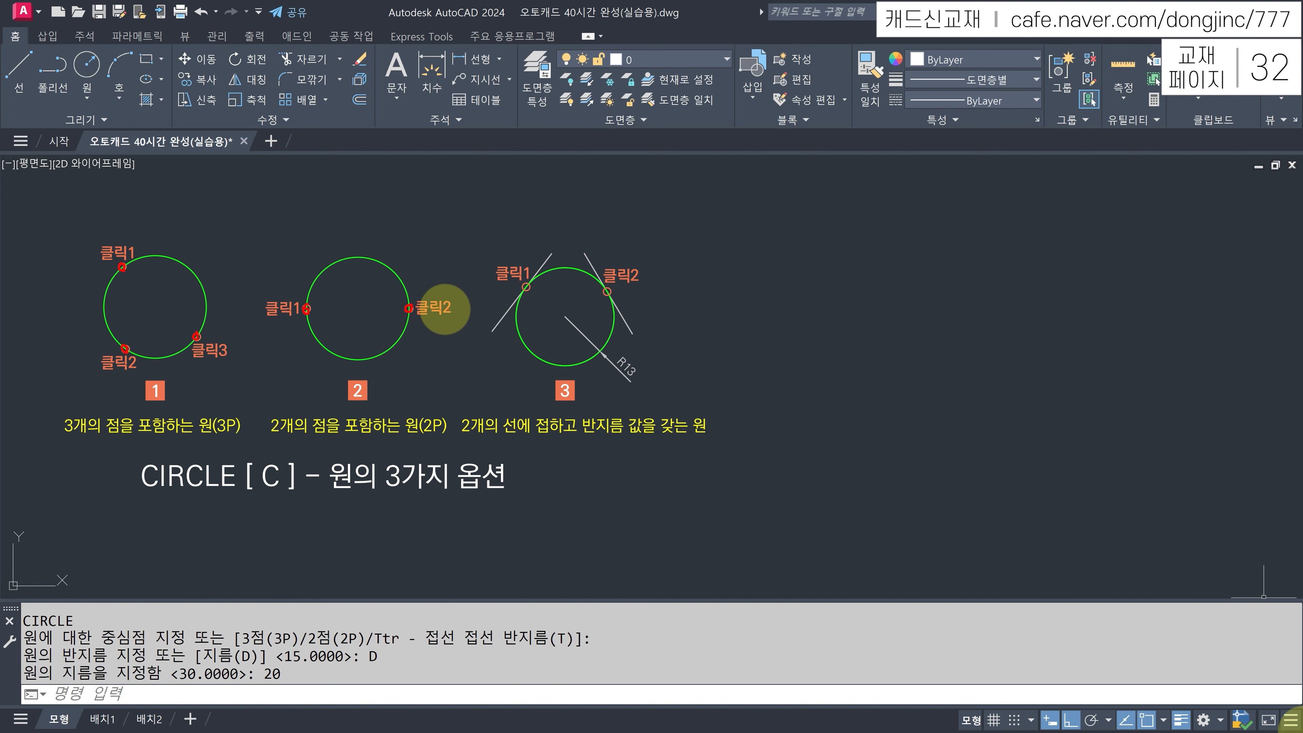
mouse_move(552, 253)
mouse_down()
mouse_move(495, 324)
mouse_move(530, 280)
mouse_move(610, 303)
mouse_move(634, 334)
mouse_up()
drag(607, 291, 607, 292)
mouse_move(631, 358)
mouse_down()
mouse_move(608, 364)
mouse_move(633, 383)
mouse_move(624, 354)
mouse_up()
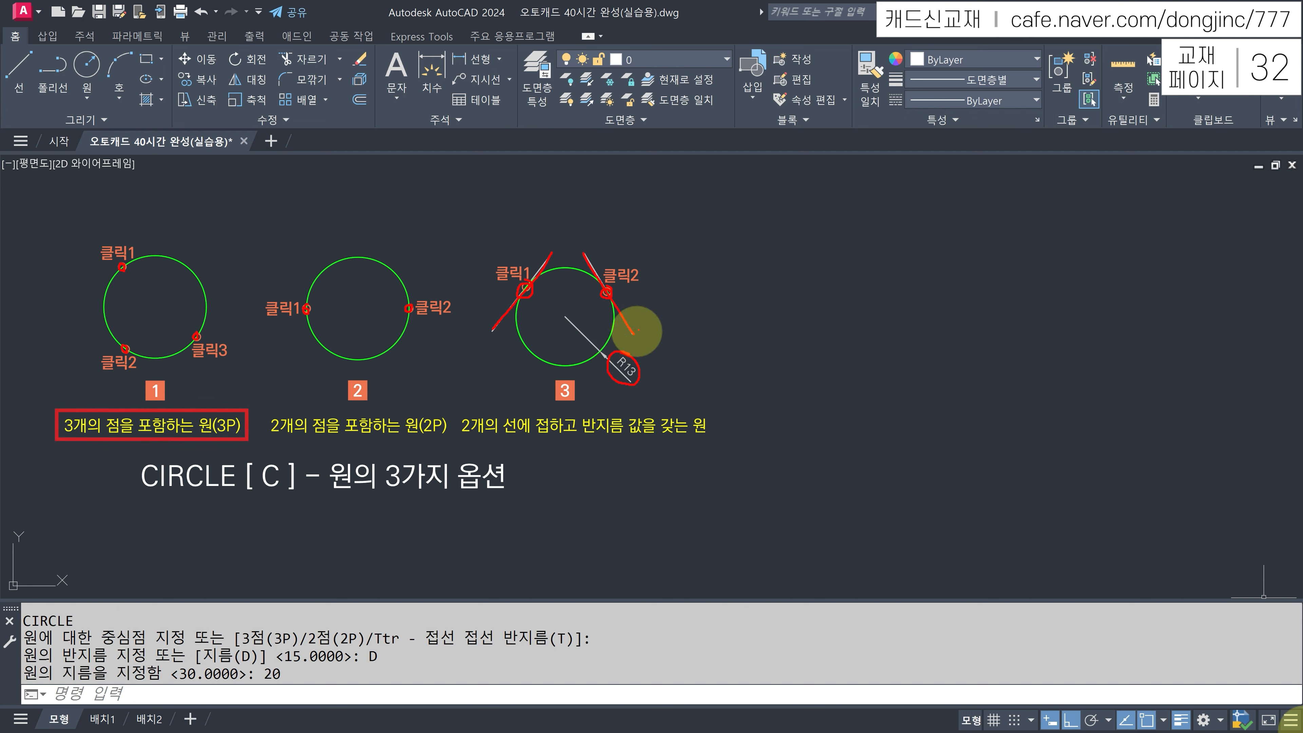
key(Escape)
Draw a three-point (3P) circle through freely picked points in the empty area, with ortho mode off.
text(C)
key(Return)
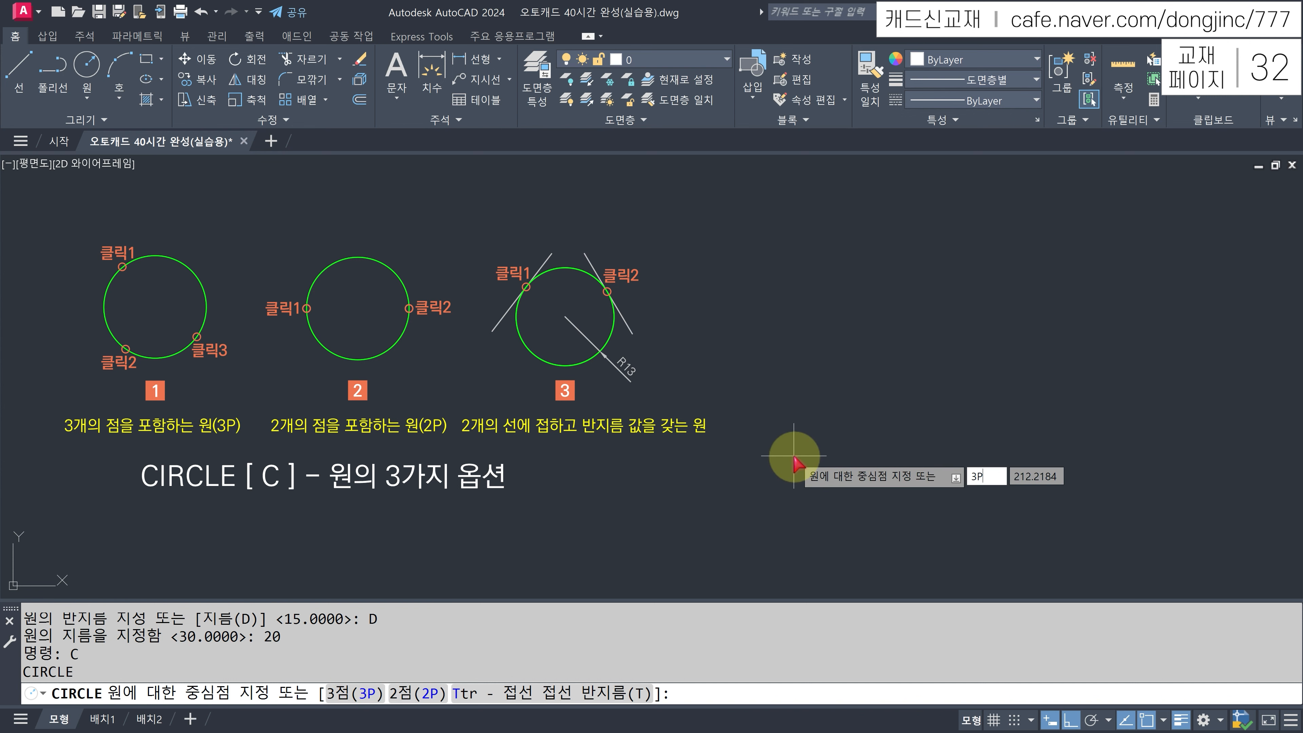
key(Return)
key(Return)
click(944, 300)
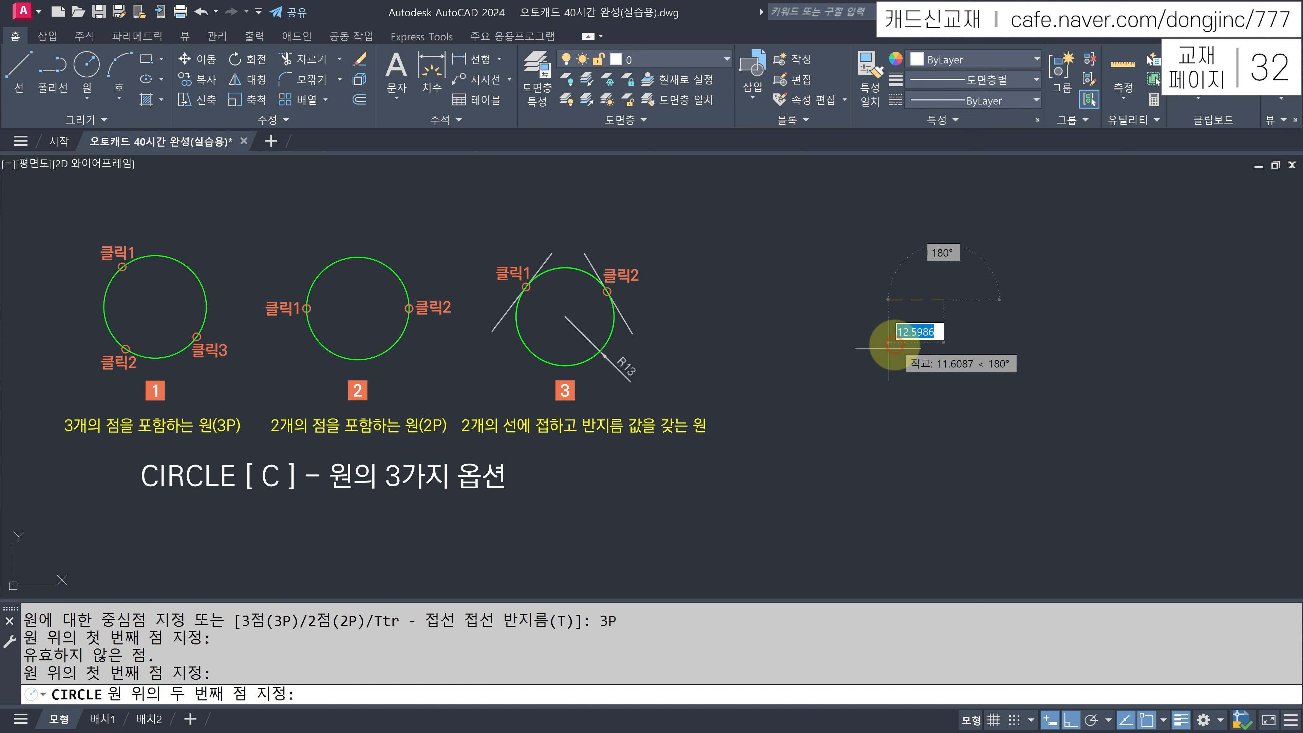
key(F8)
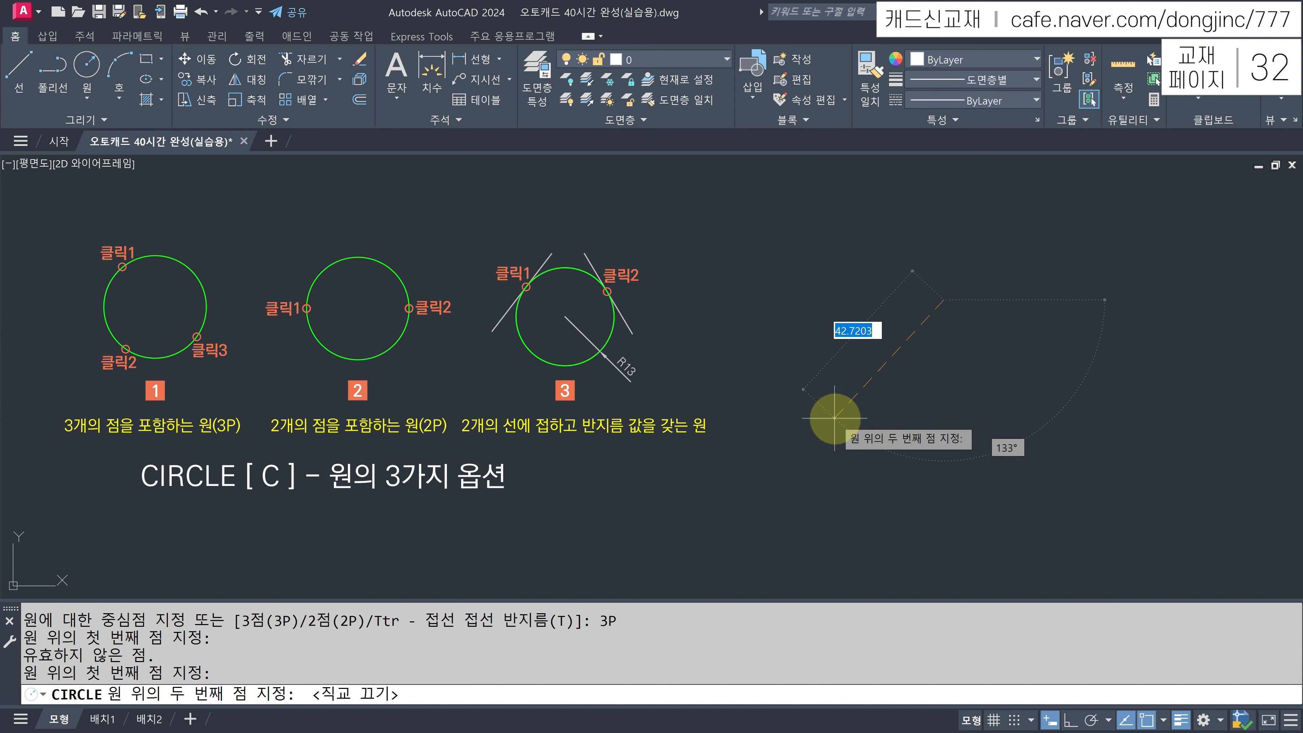
click(835, 418)
click(1027, 446)
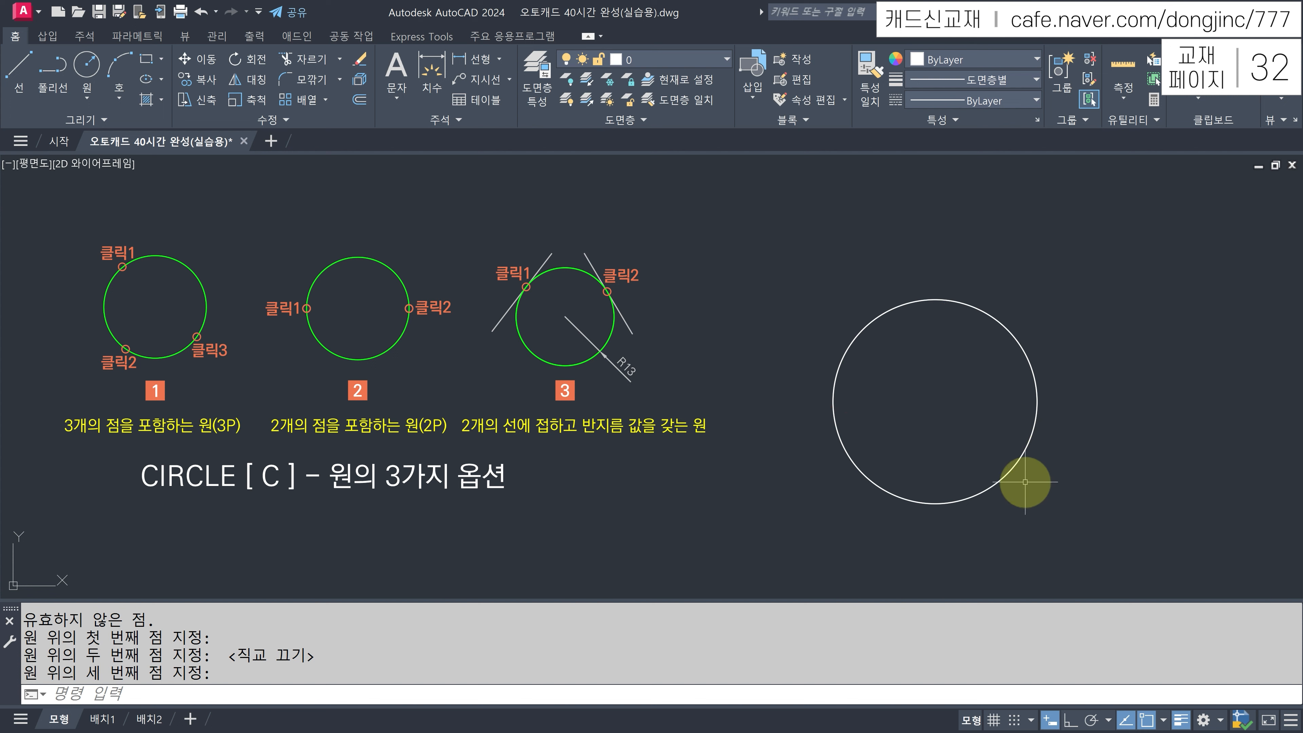
Undo the three-point circle.
key(ctrl+z)
key(Escape)
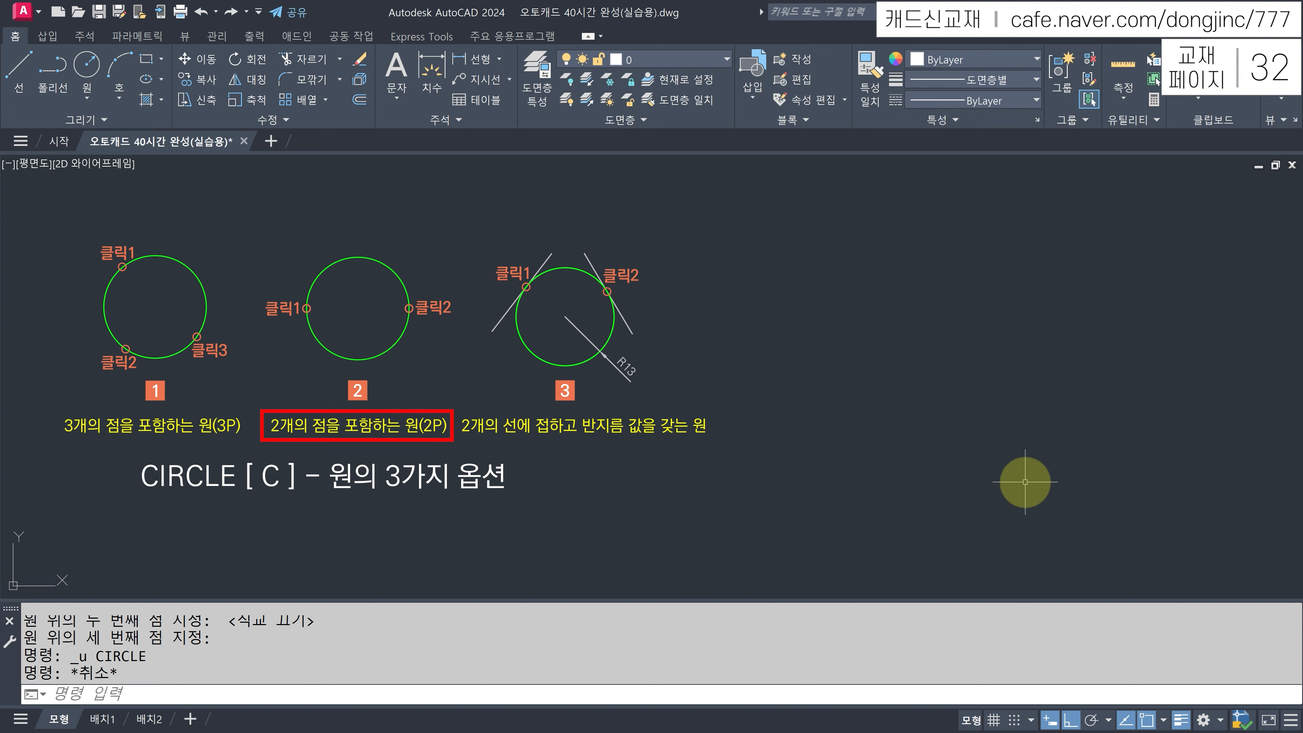
Draw a two-point (2P) circle about 29 in diameter from two horizontally aligned points in the empty area.
text(c)
key(Return)
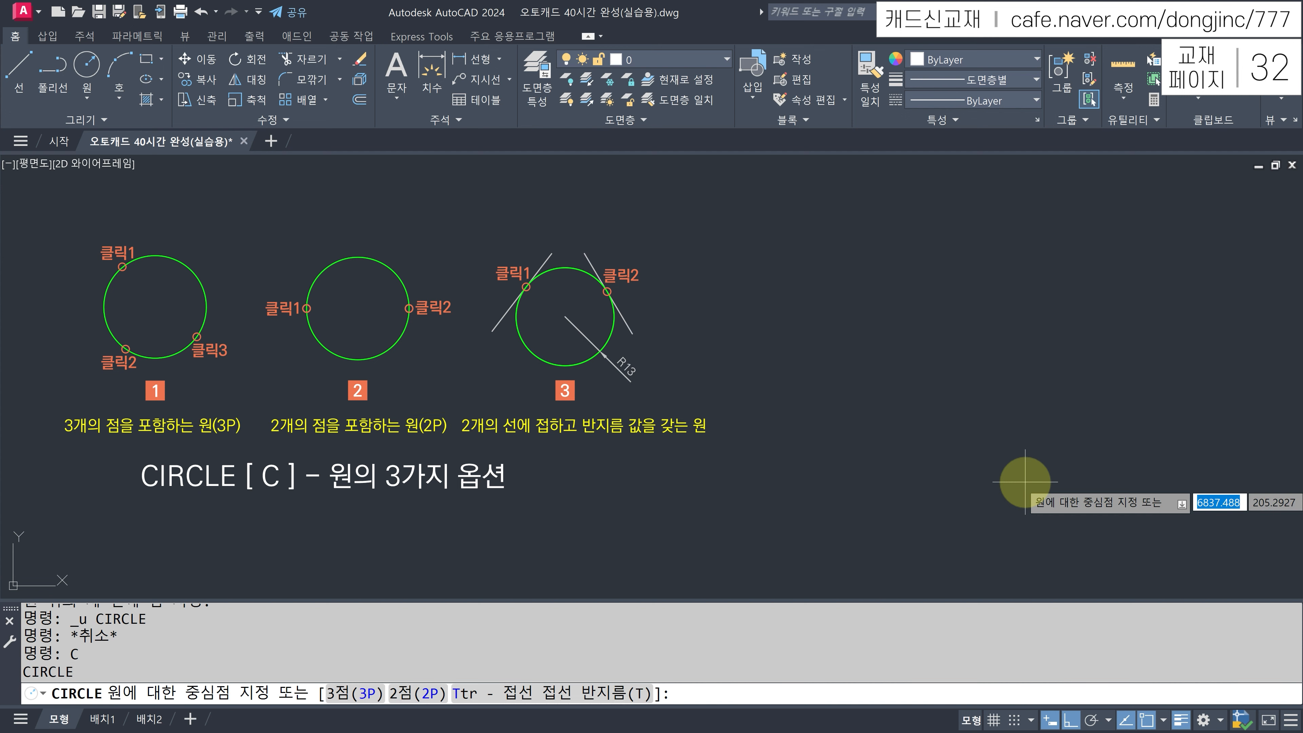
text(2P)
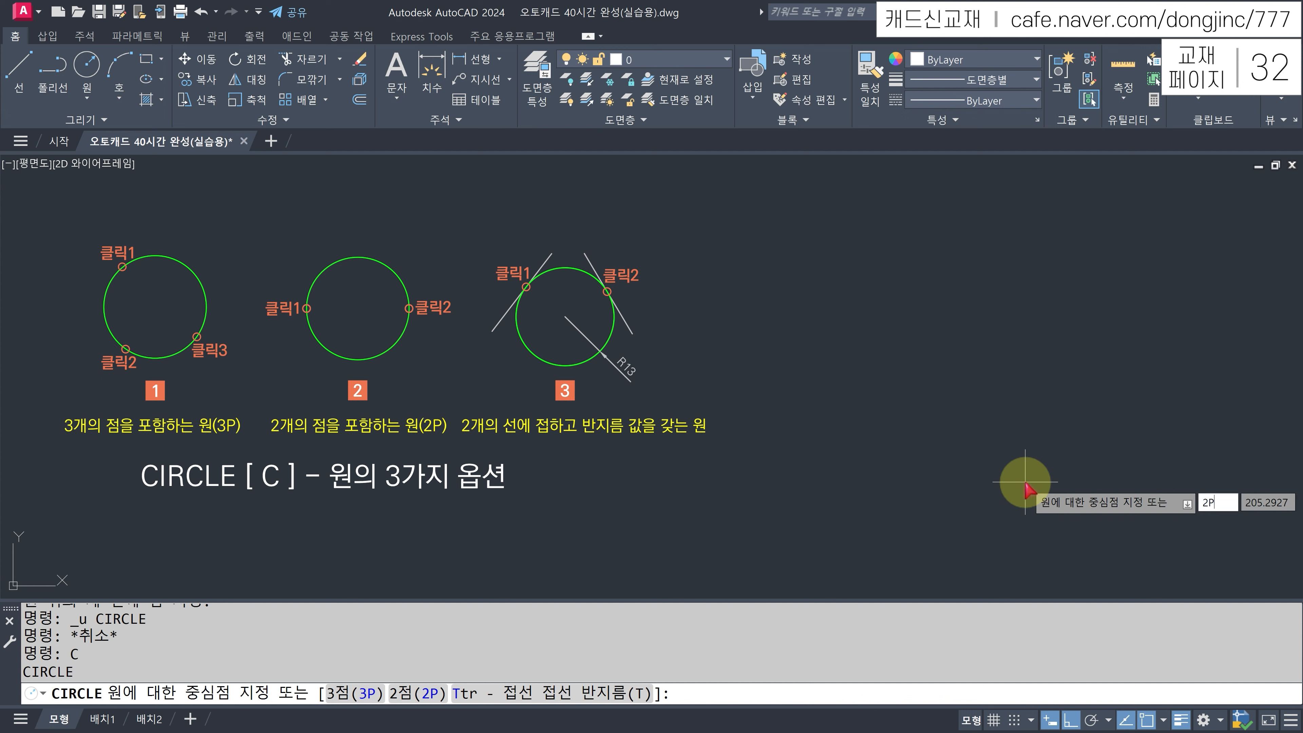
key(Return)
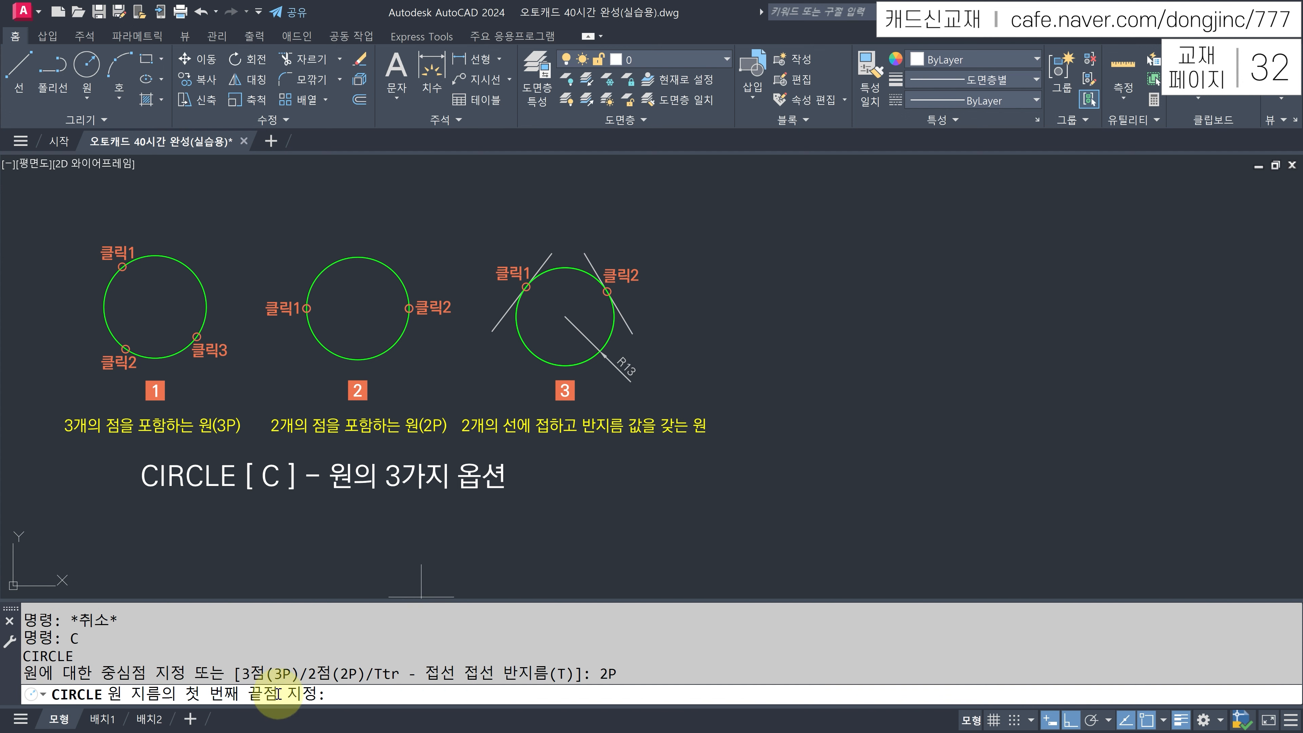
click(852, 324)
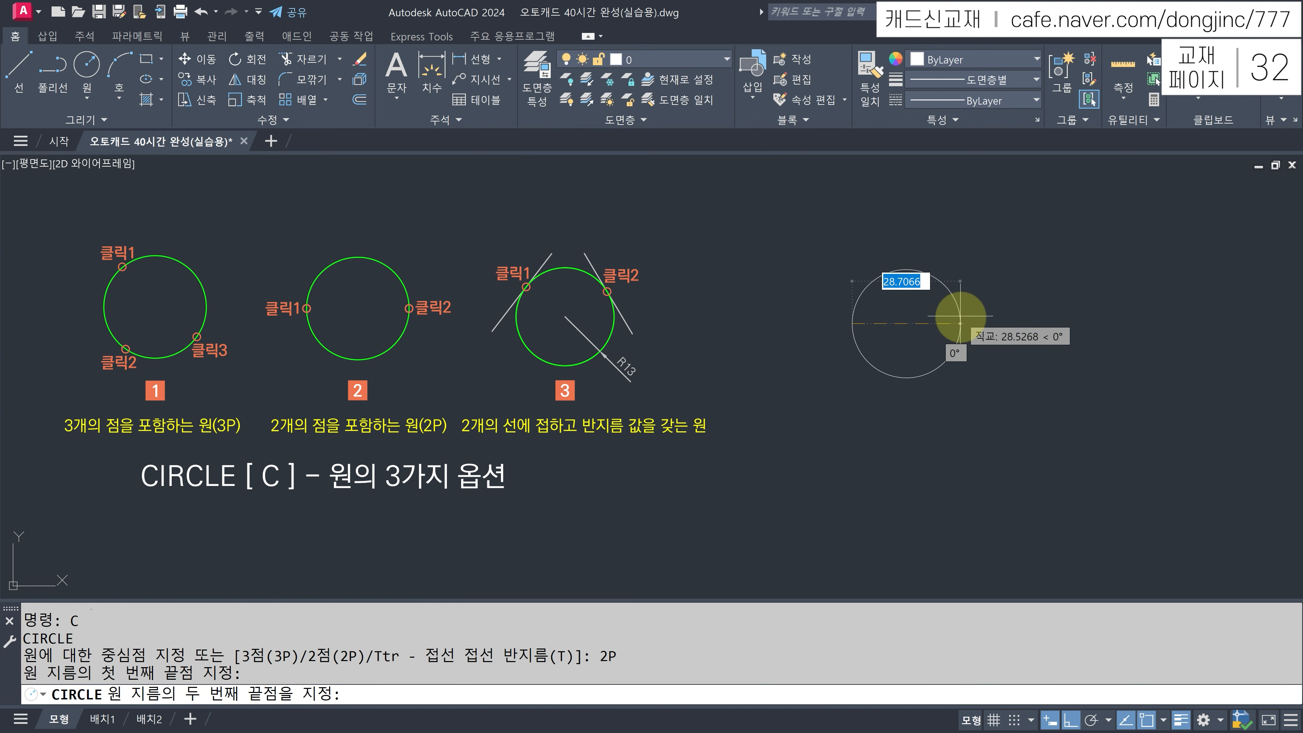
click(961, 323)
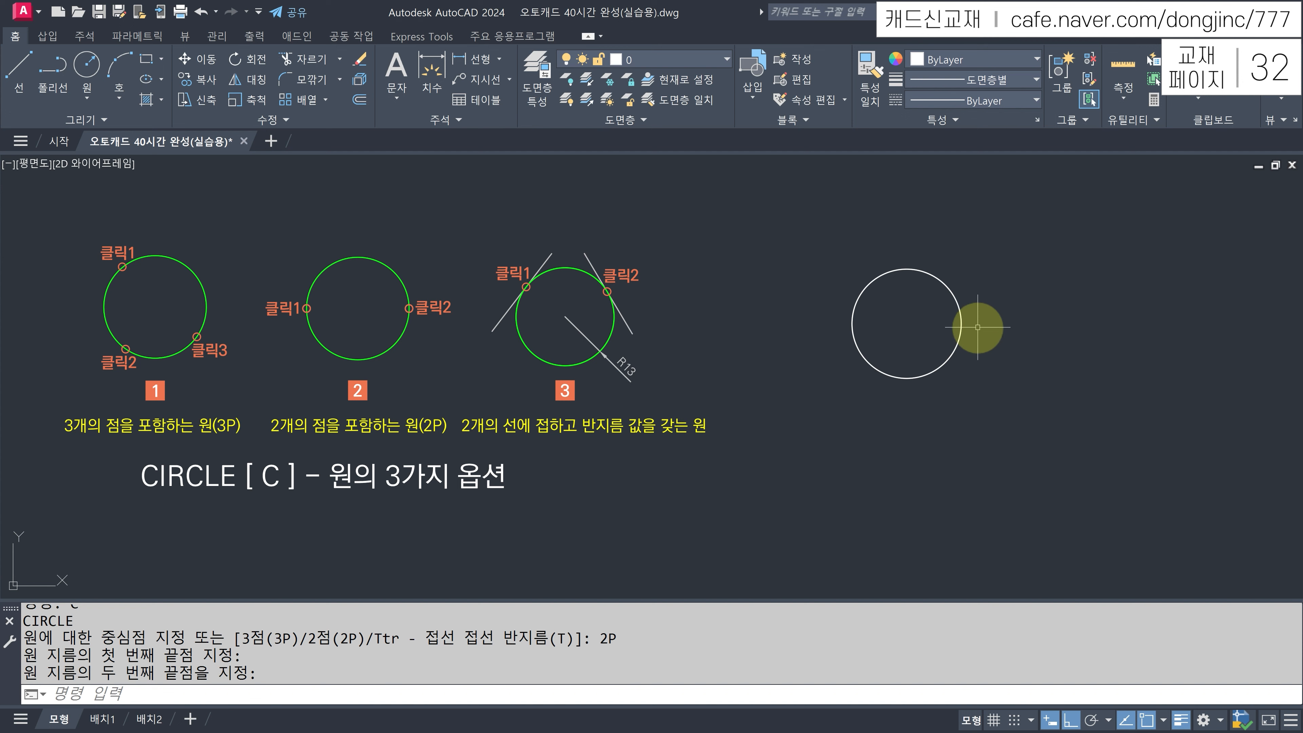
Draw a second two-point (2P) circle below the first, with a horizontal point distance of 30.
text(c)
key(Return)
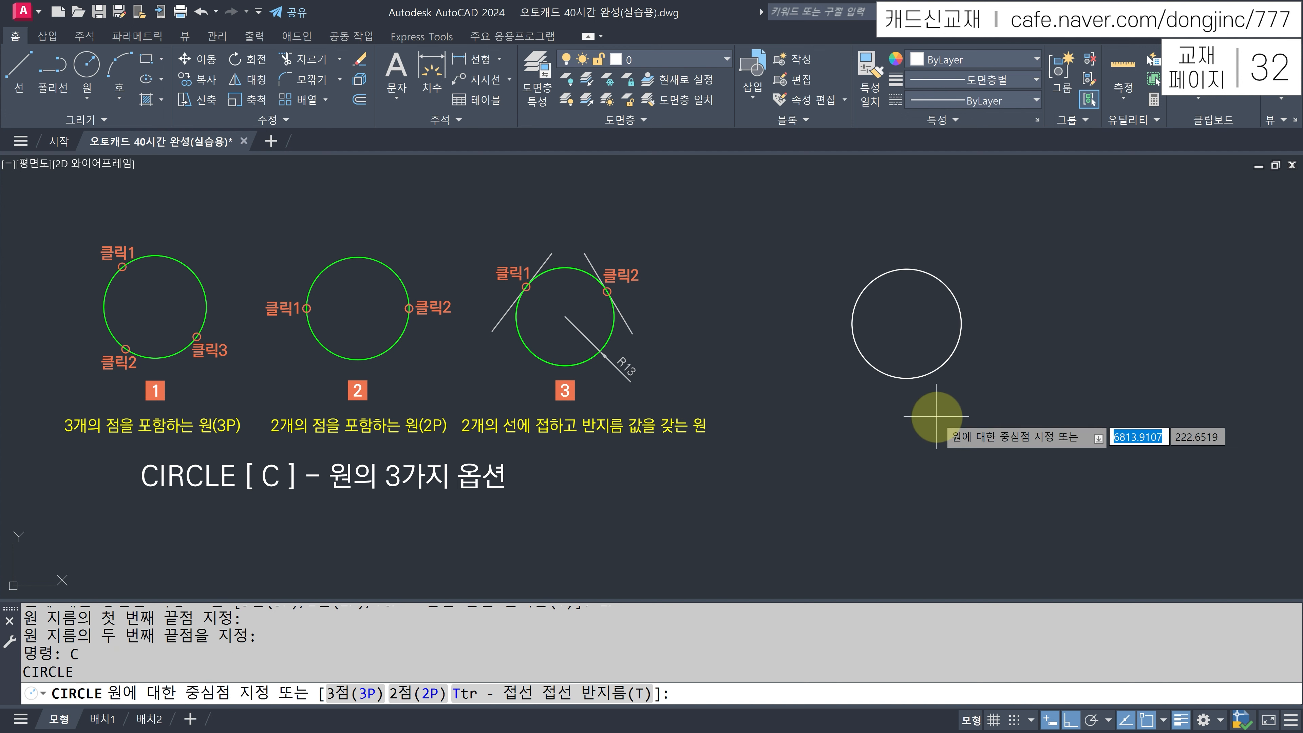
text(2P)
key(Return)
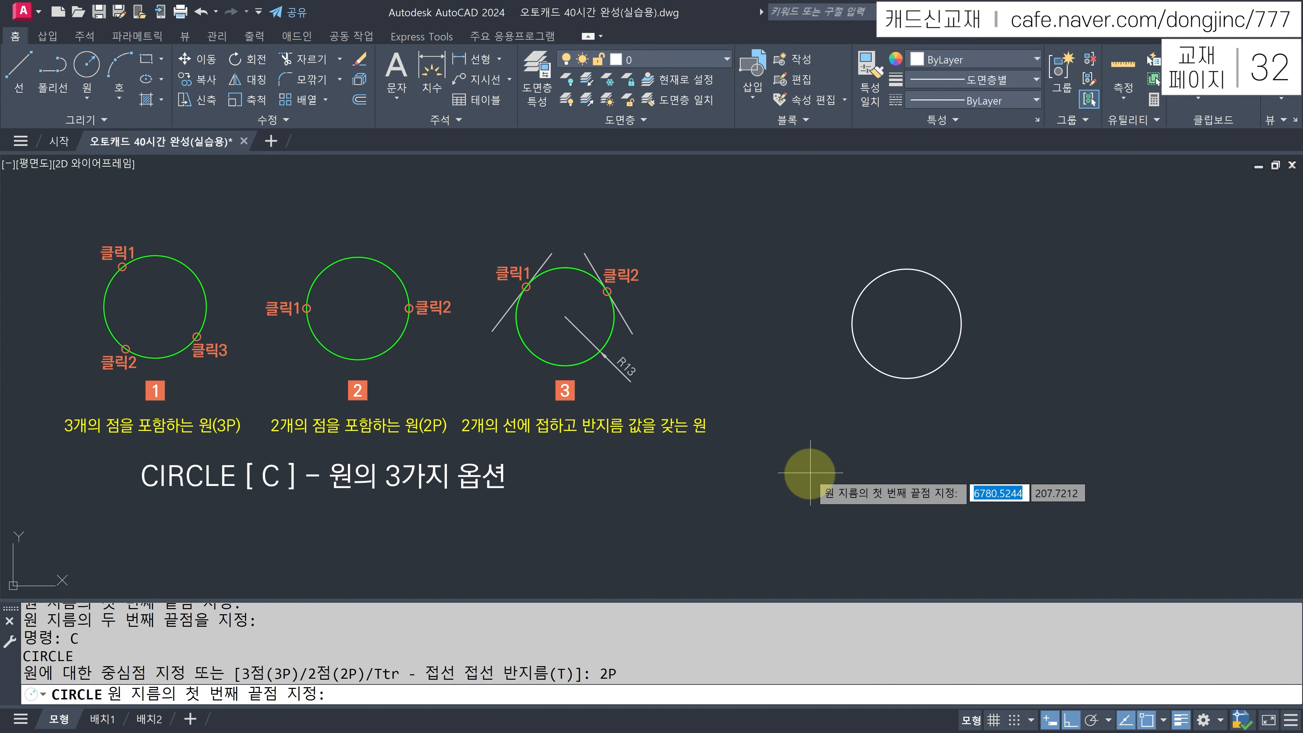
click(835, 472)
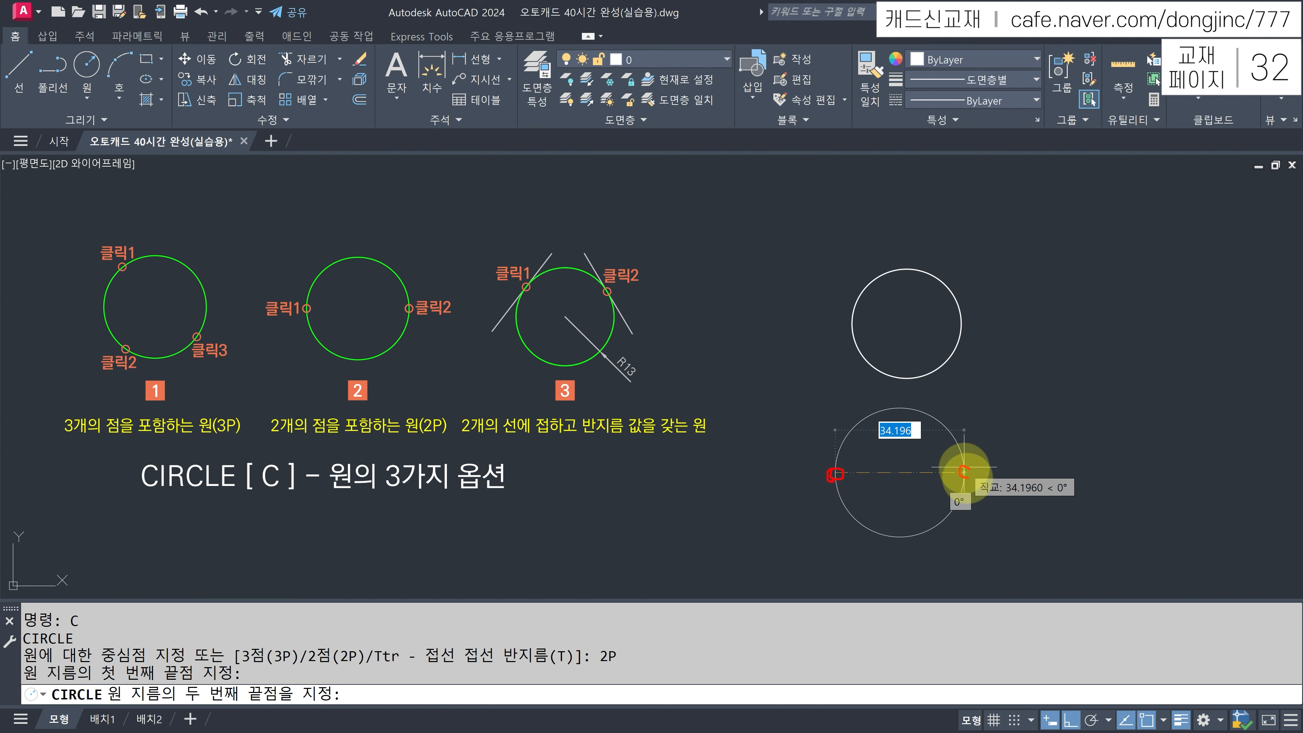
mouse_move(973, 468)
mouse_down()
mouse_move(893, 414)
mouse_move(929, 431)
mouse_move(884, 443)
mouse_up()
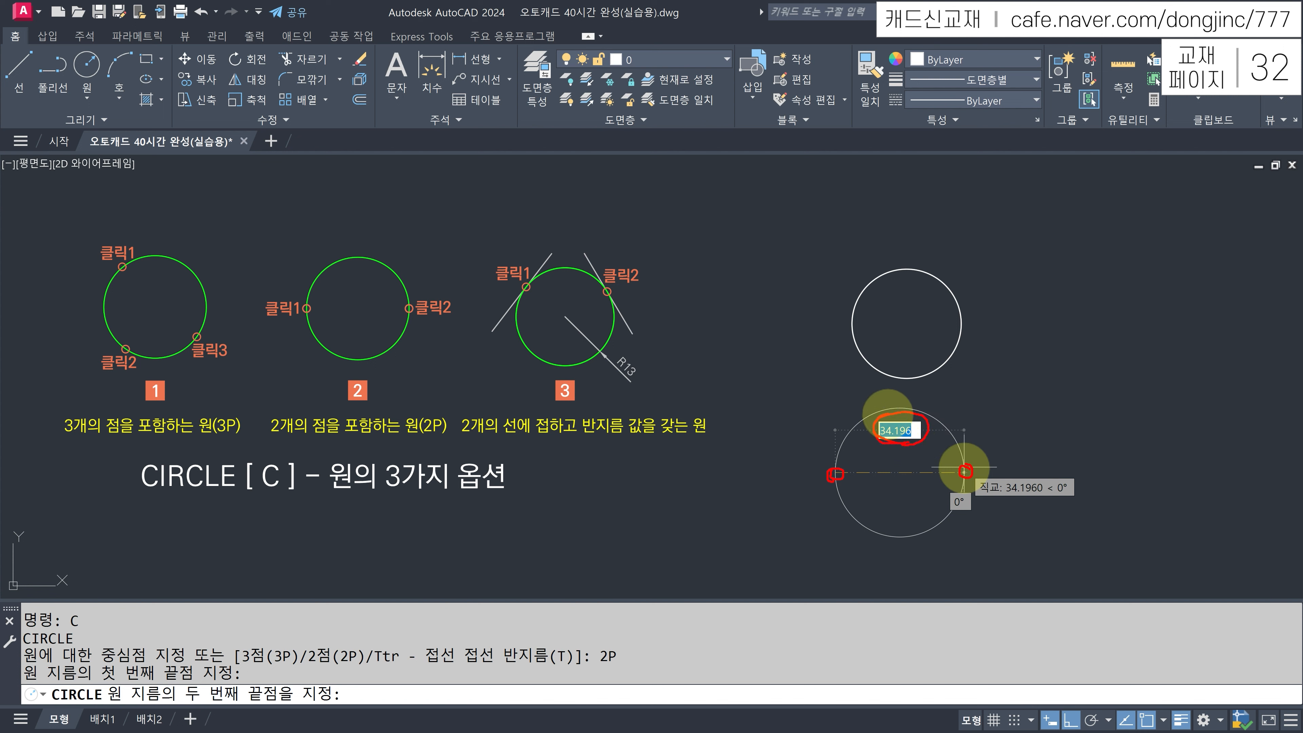
mouse_move(893, 393)
mouse_down()
mouse_move(909, 393)
mouse_move(892, 409)
mouse_up()
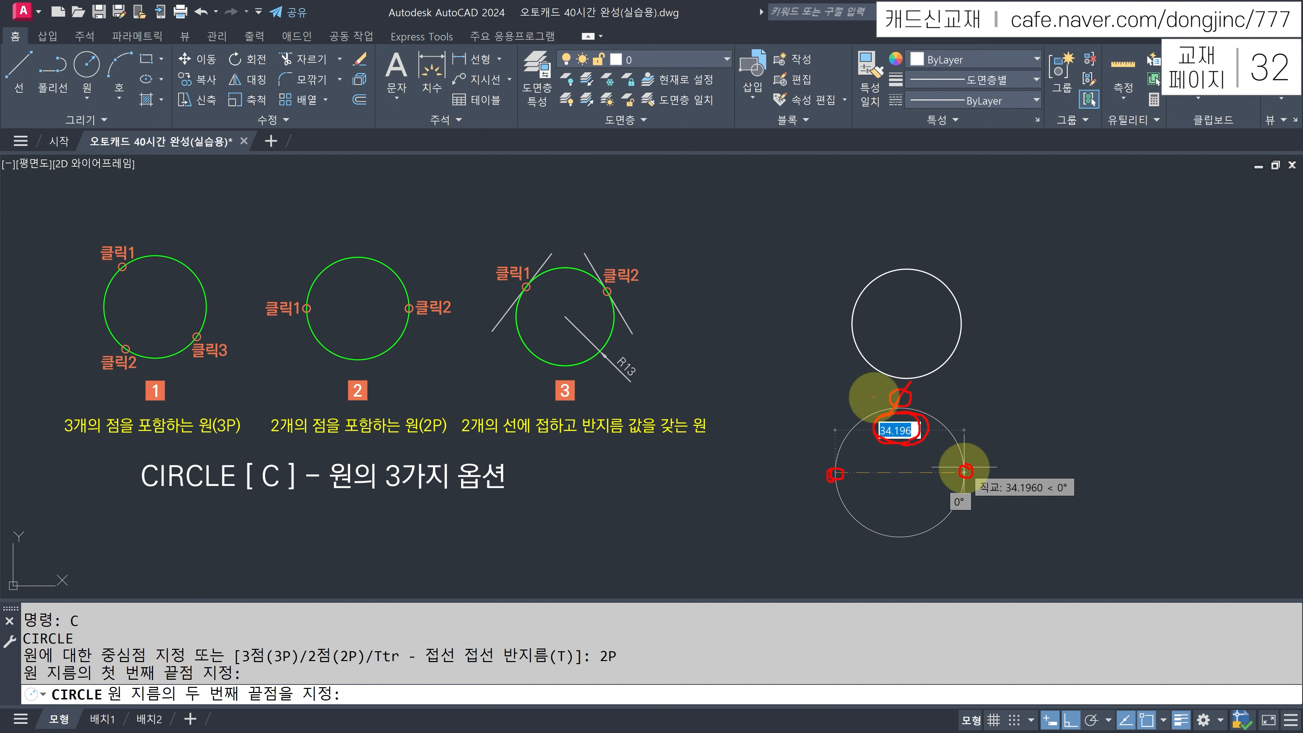
drag(844, 392, 828, 410)
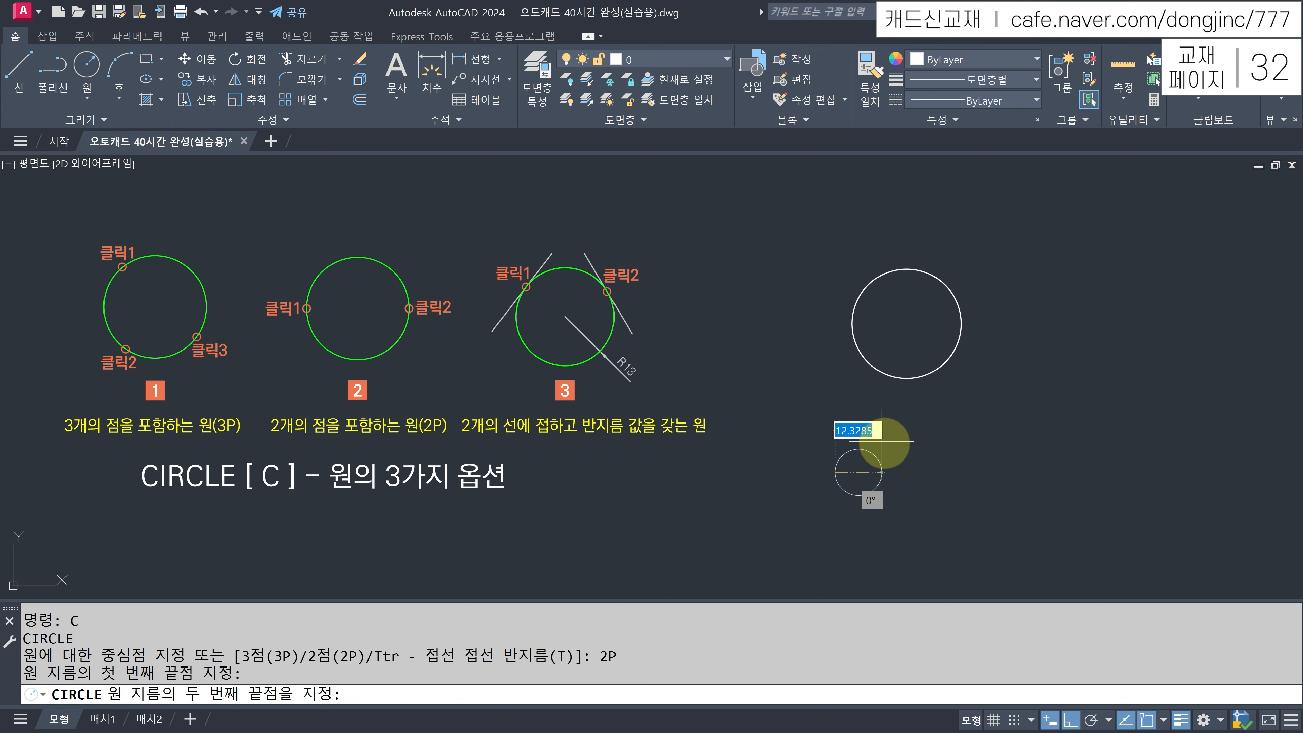
text(30)
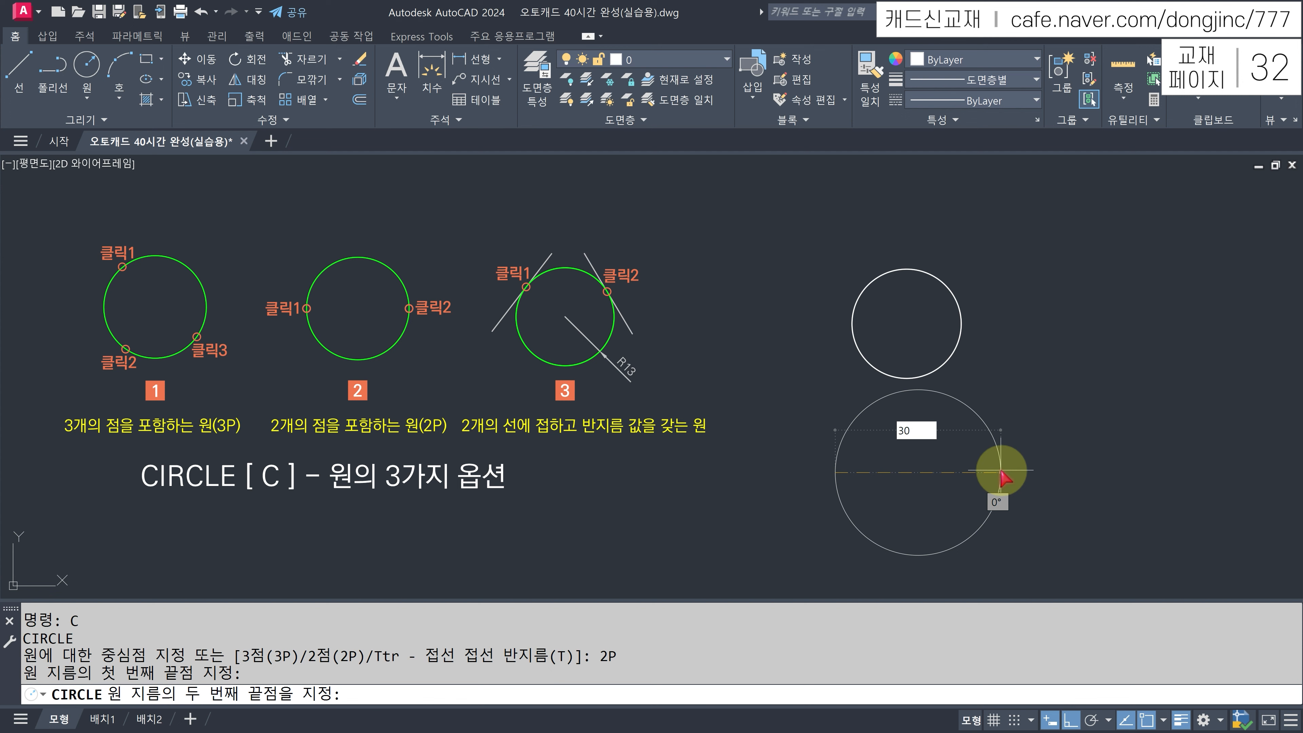
key(Return)
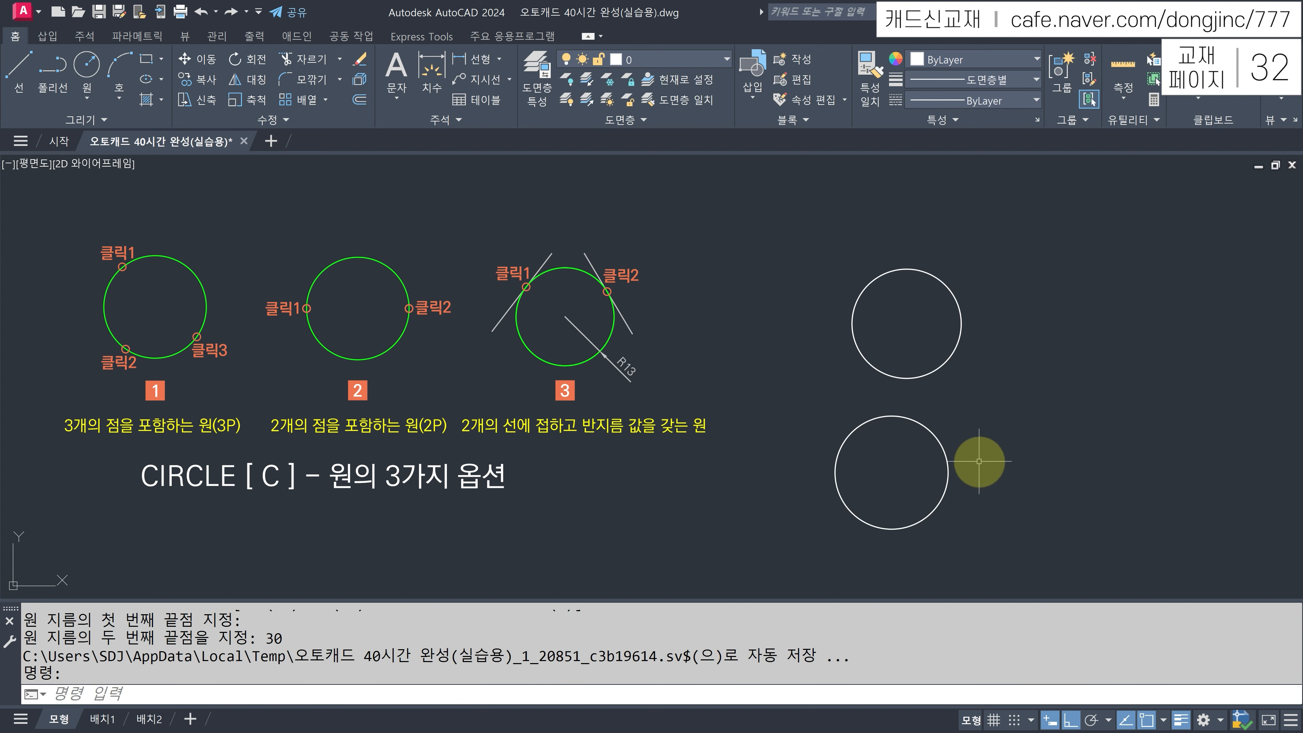
Undo both two-point circles.
key(ctrl+z)
key(ctrl+z)
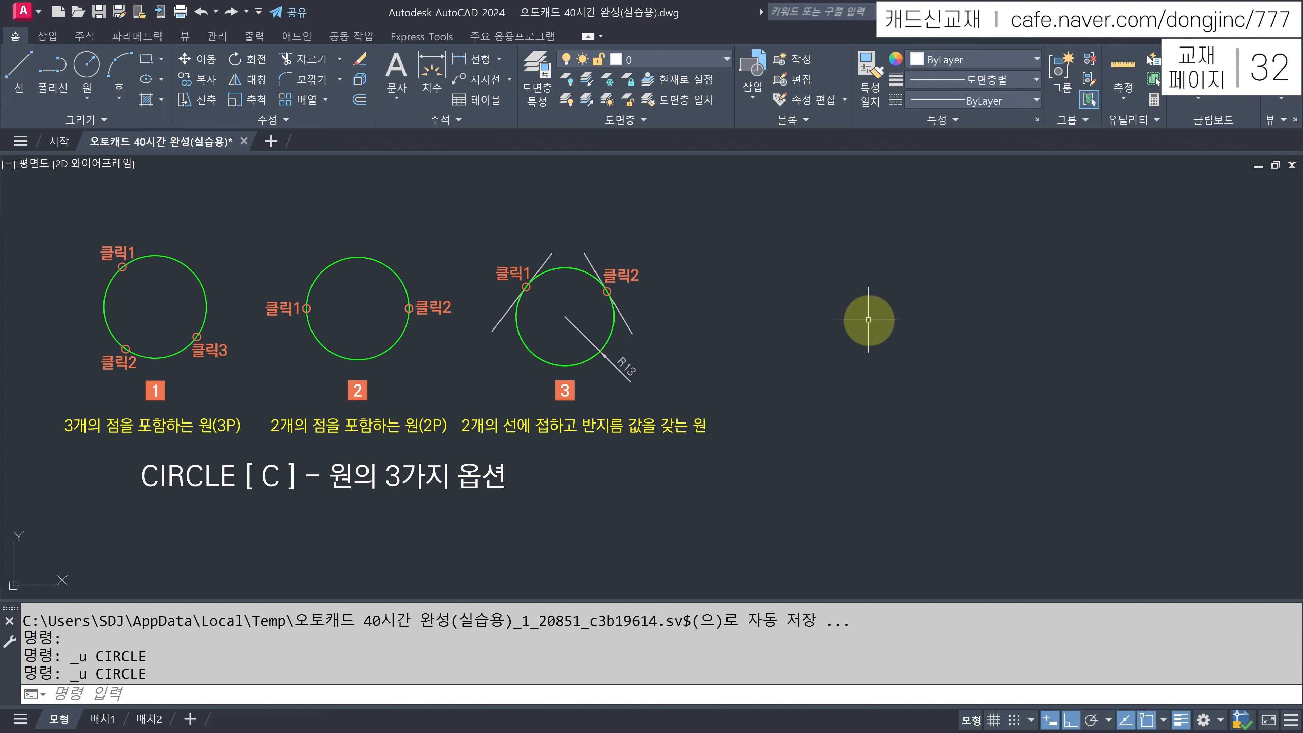
Draw a slanted line running down to the left in the empty area, with ortho mode off.
key(Return)
click(913, 264)
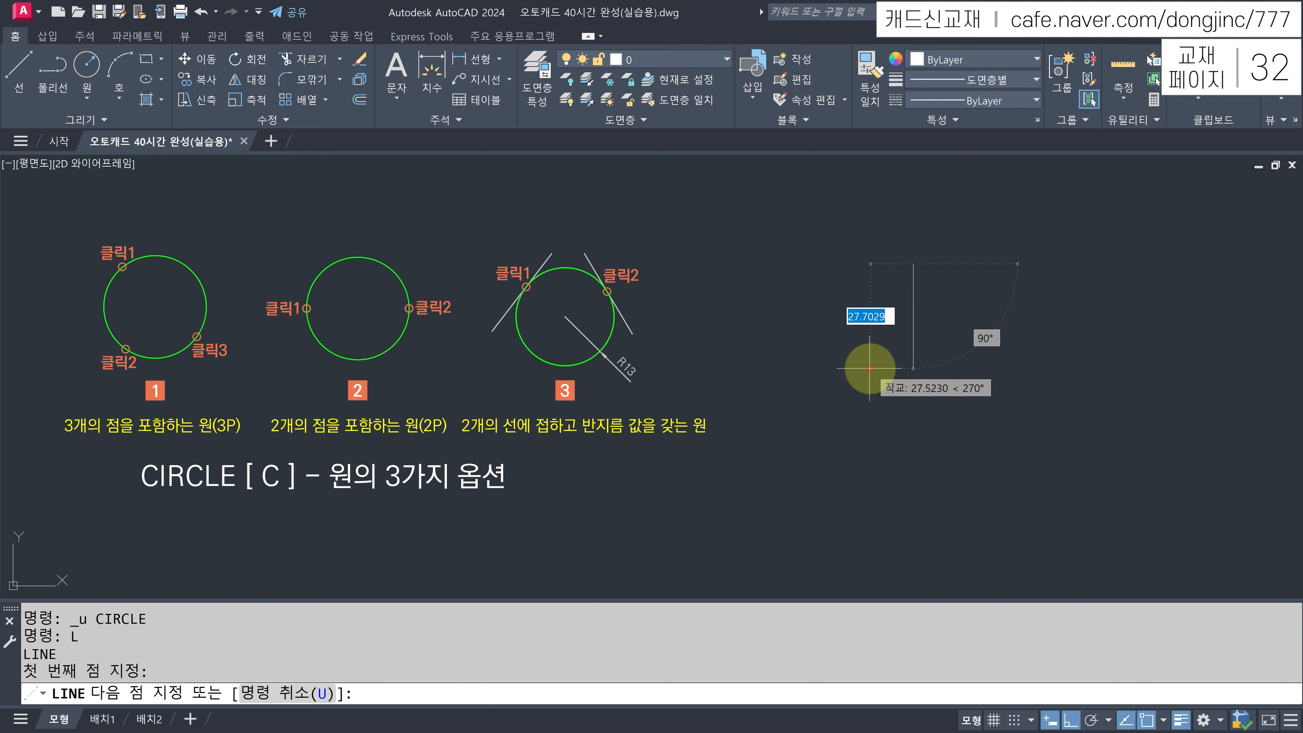
key(F8)
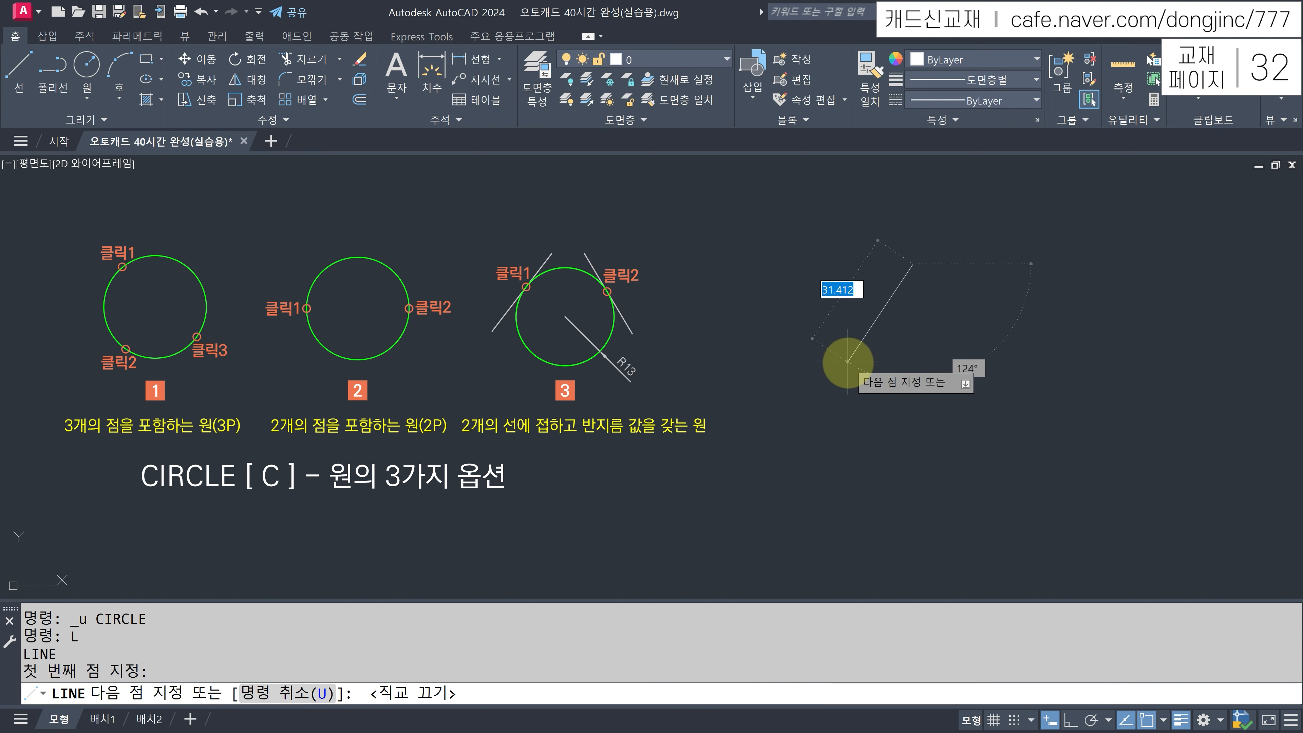
click(849, 355)
key(Return)
Draw a separate second line to the right of the first, slanting down to the right.
key(Return)
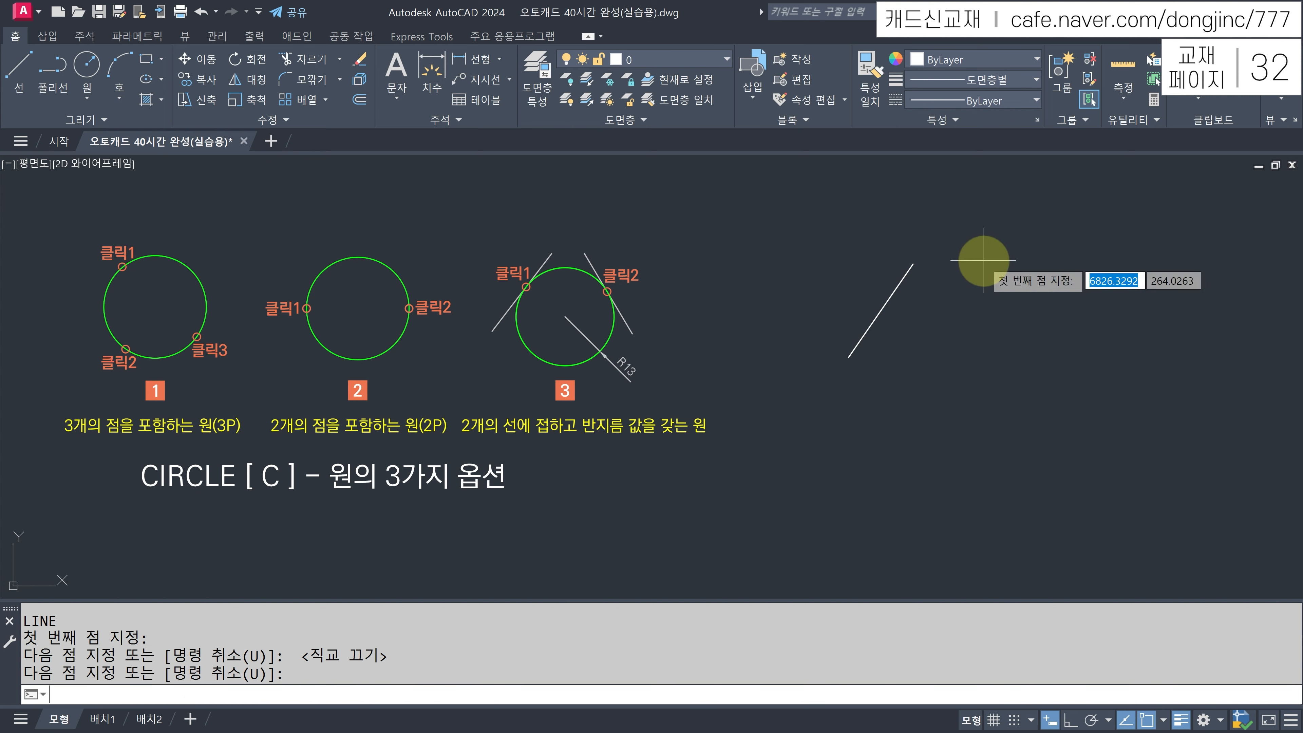
click(984, 260)
click(1025, 379)
key(Escape)
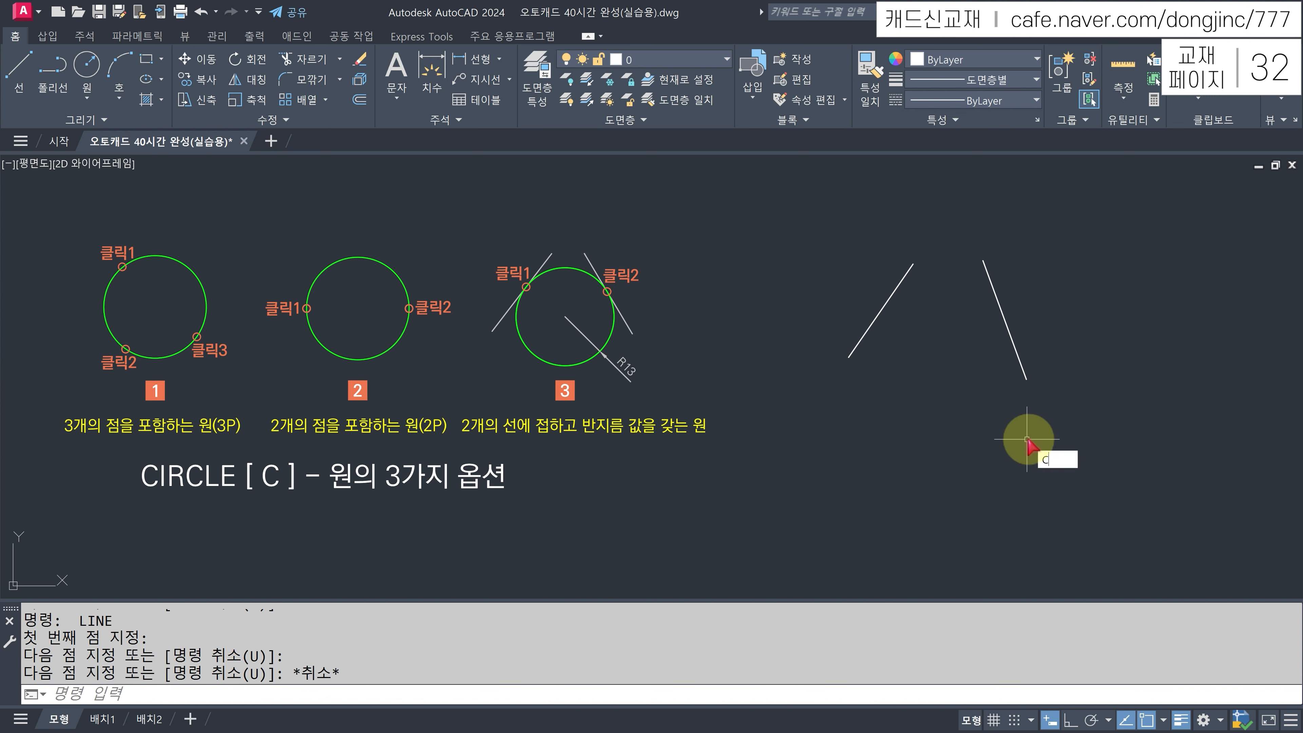
Draw a circle of radius 20 tangent to both slanted lines with the tangent-tangent-radius (Ttr) option.
text(c)
key(Return)
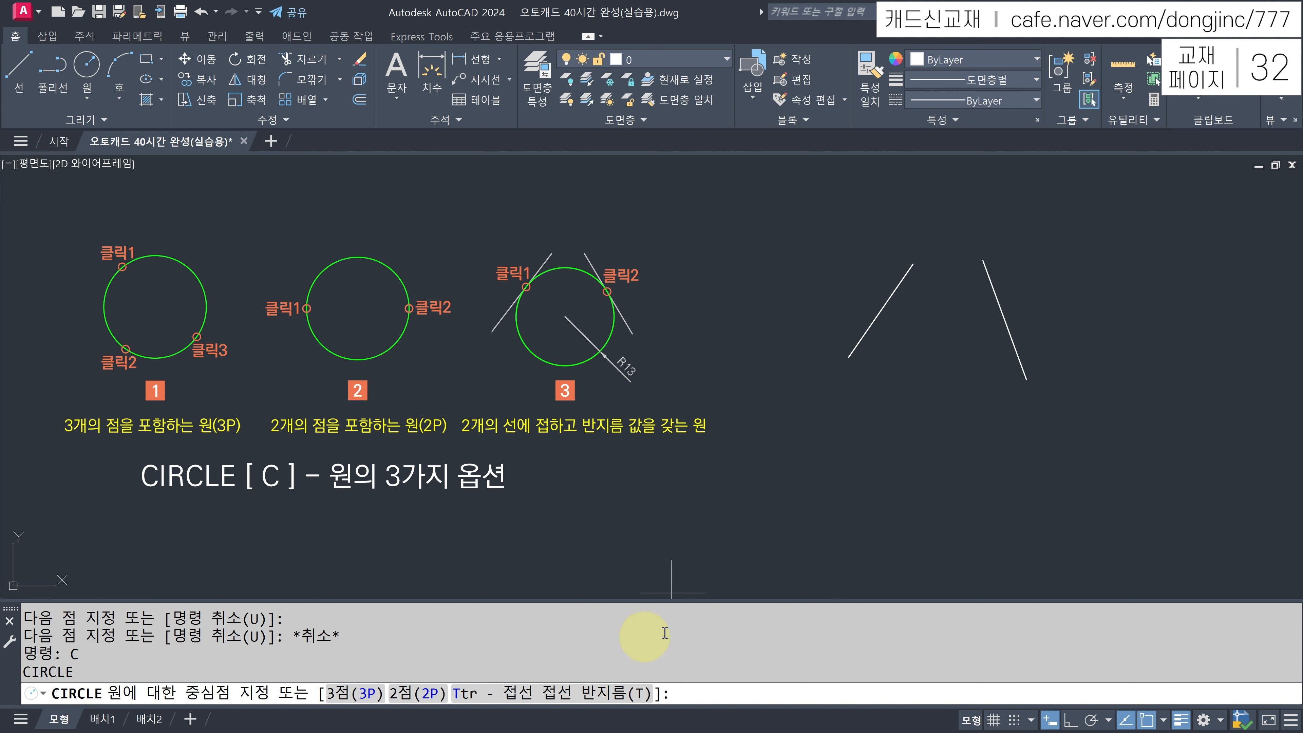
text(t)
key(Return)
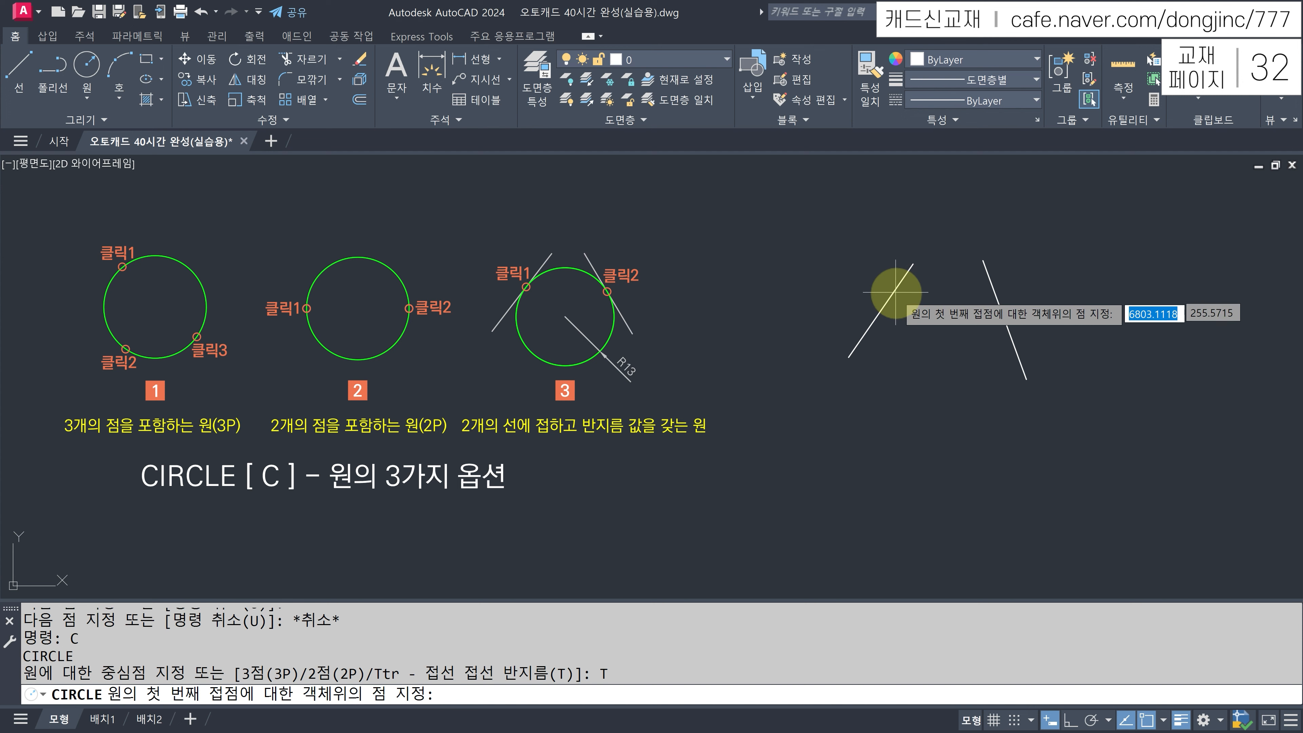
click(894, 293)
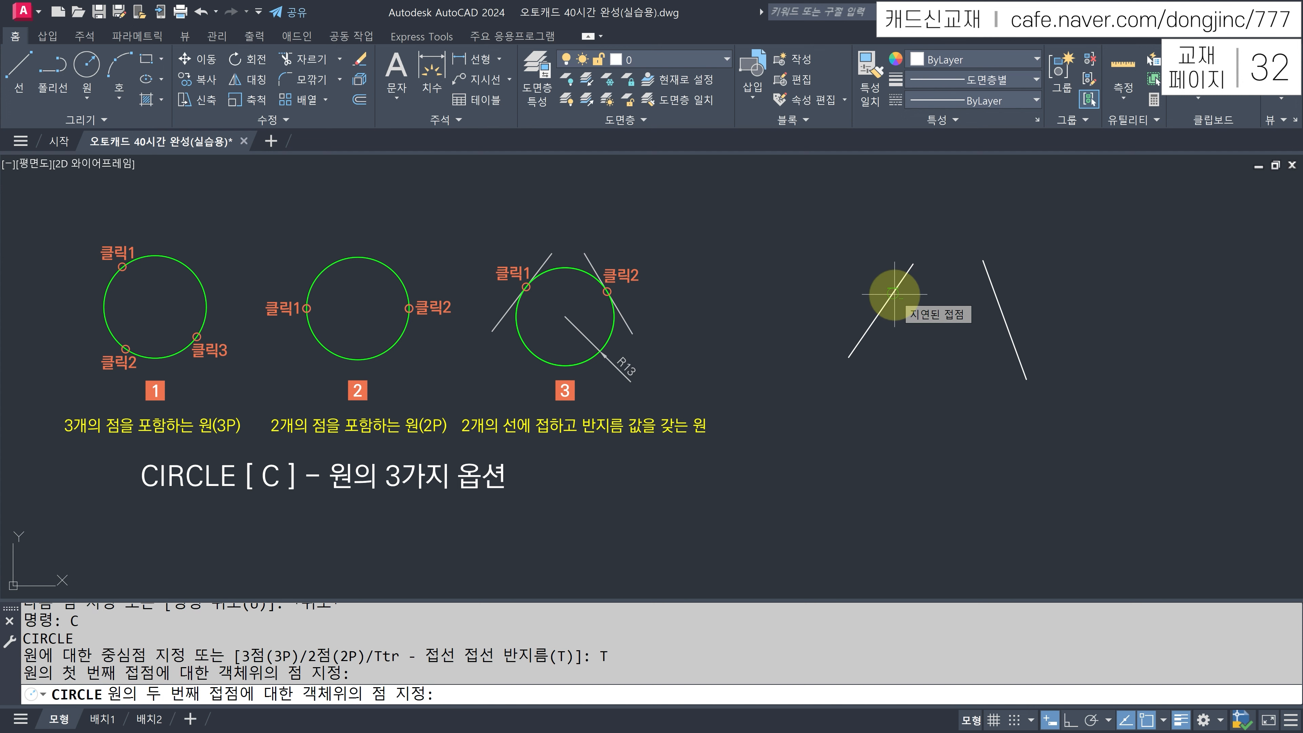
click(995, 290)
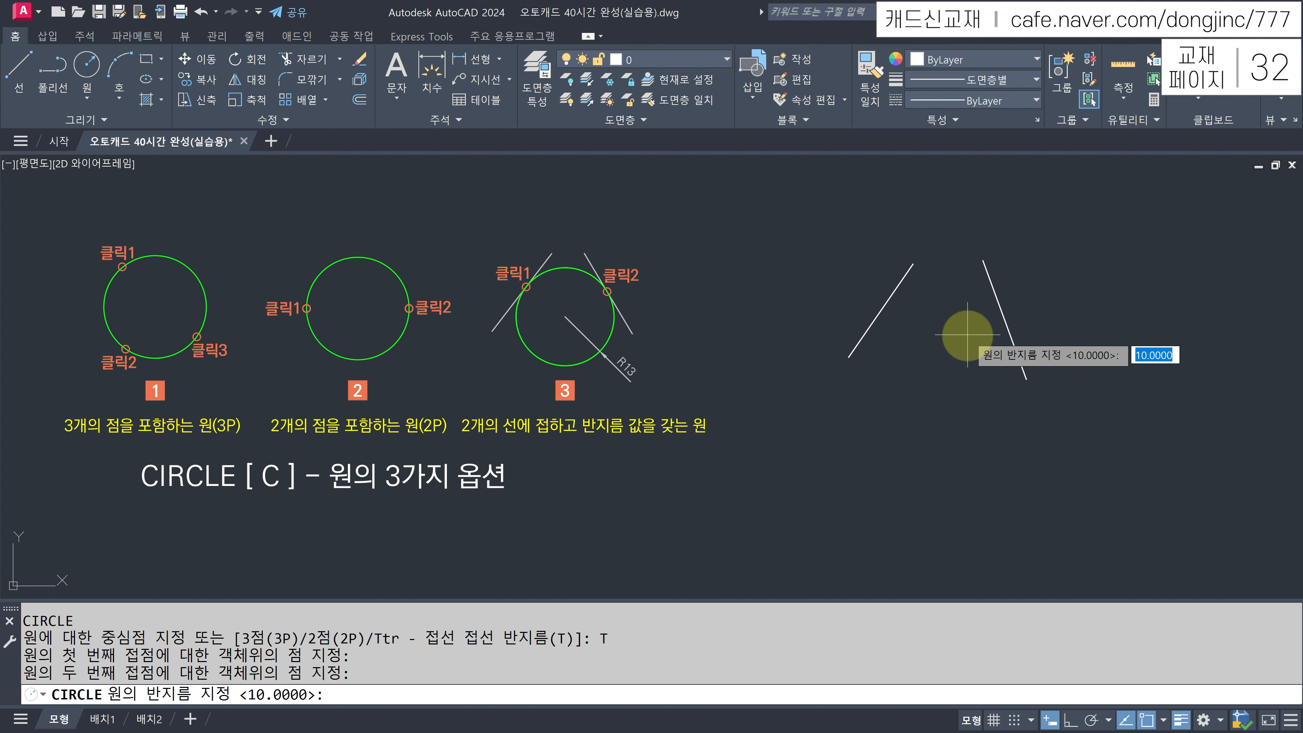
key(Return)
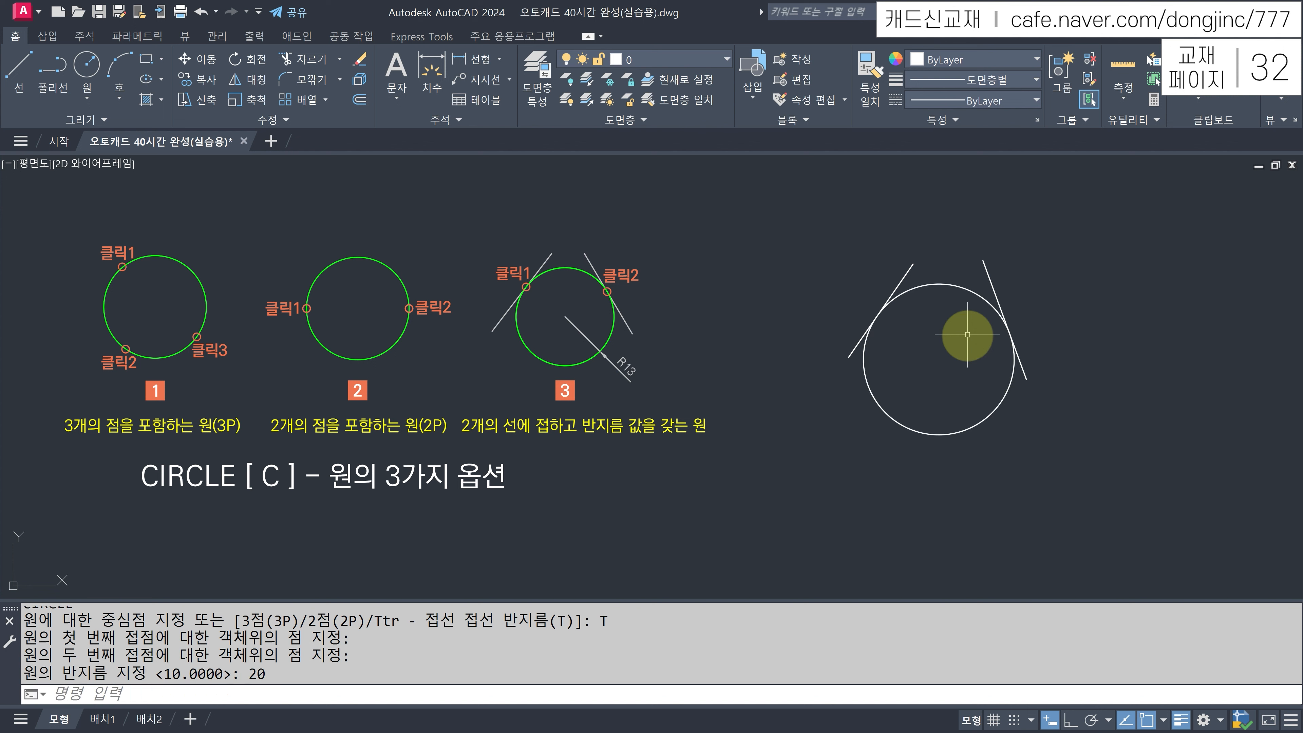
Select the circle of radius 20 to check its contact with both lines, and undo it.
click(960, 285)
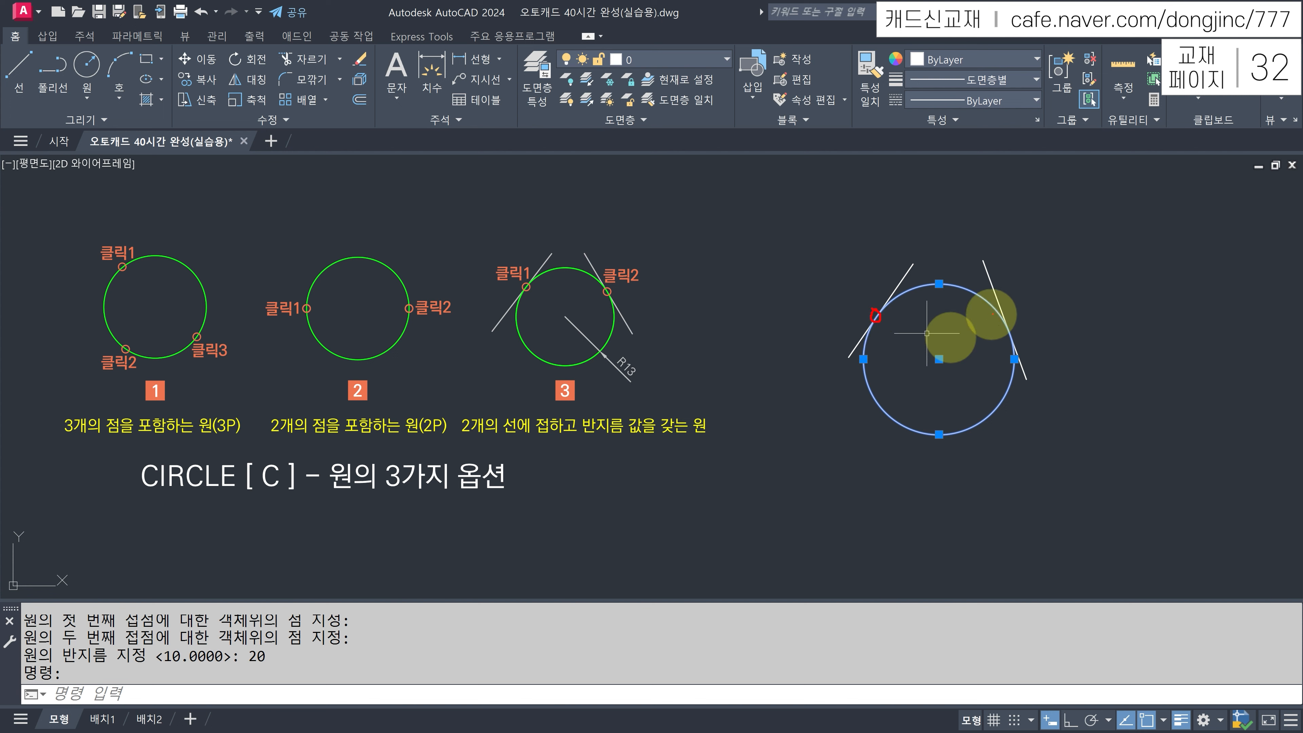
drag(1008, 335, 1008, 322)
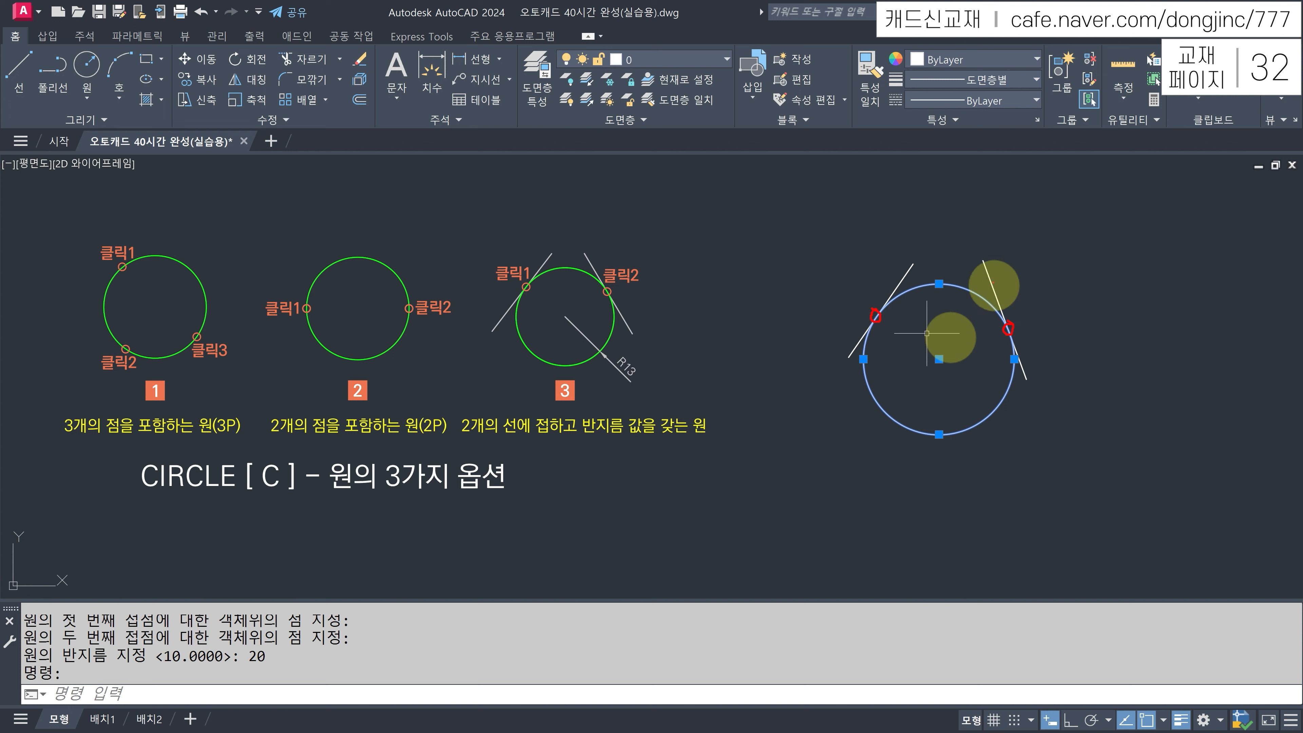
drag(987, 266, 997, 293)
drag(913, 262, 878, 292)
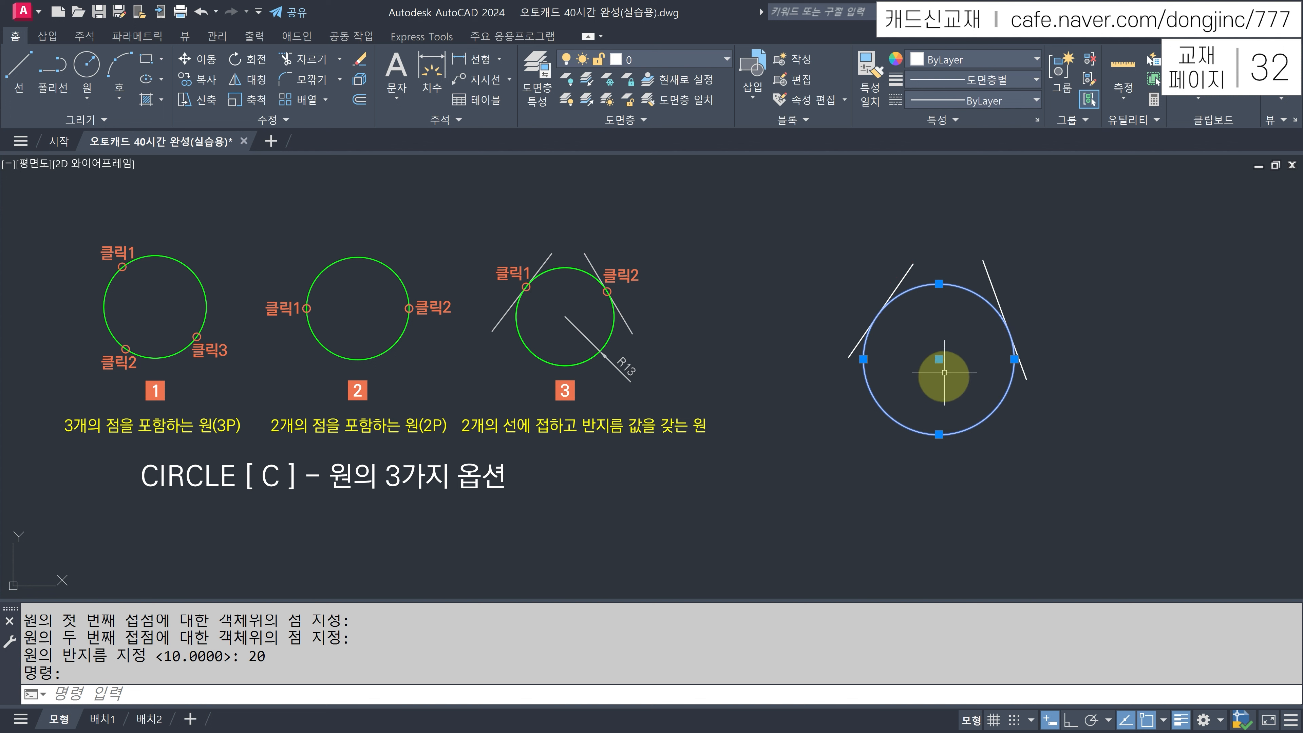
key(Escape)
key(ctrl+z)
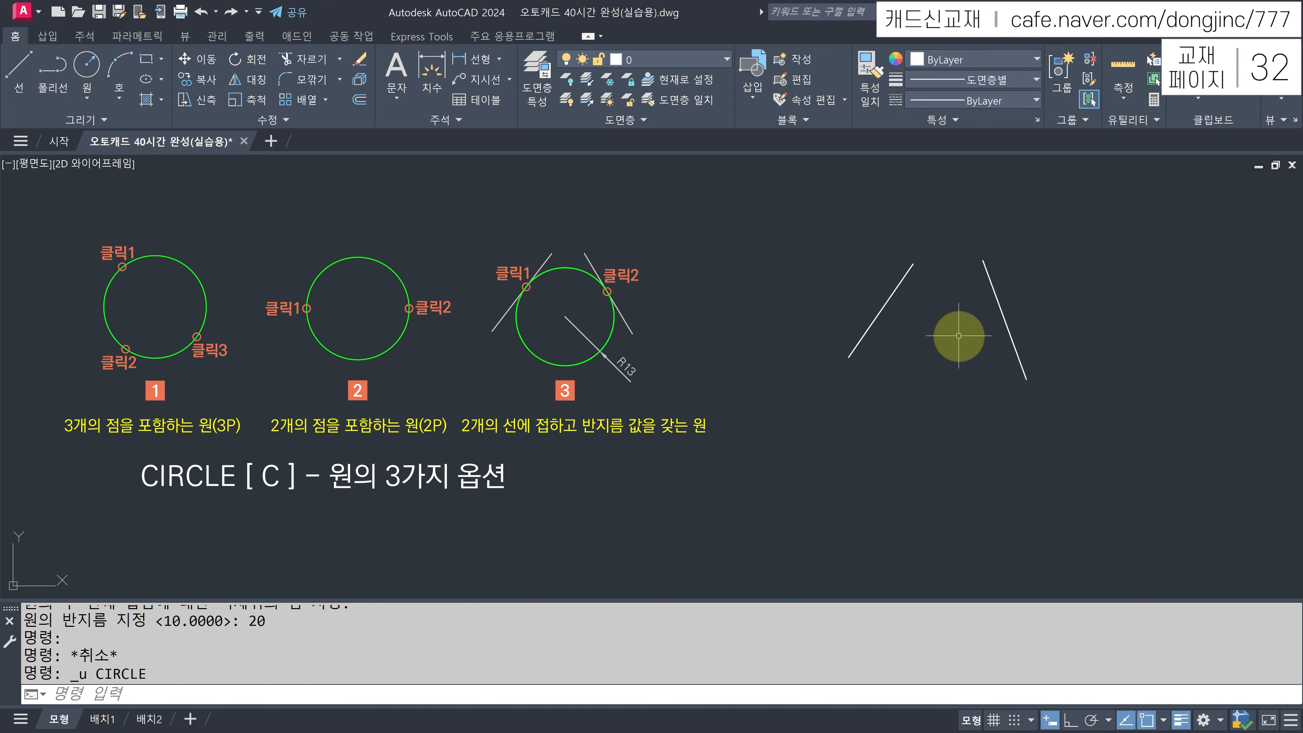
Draw a circle of radius 10 tangent to both slanted lines near their upper ends, using the Ttr option.
text(C)
key(Return)
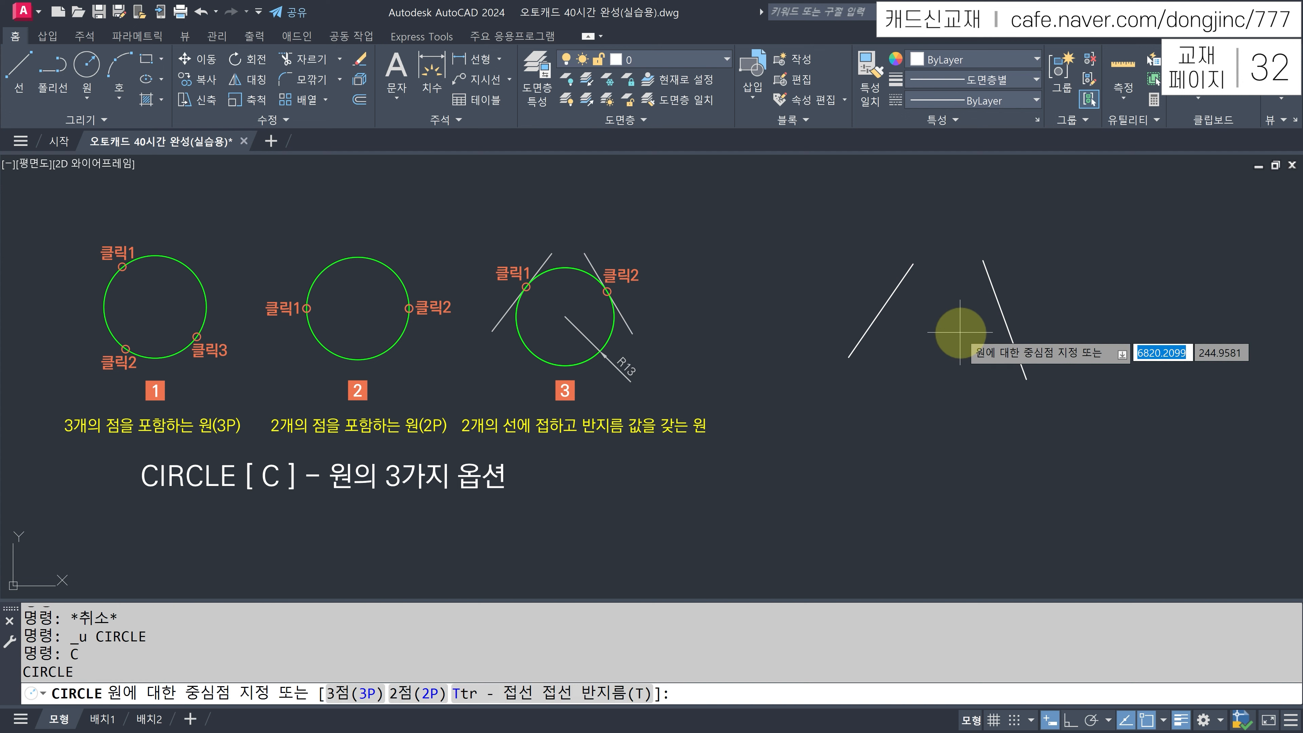
text(T)
key(Return)
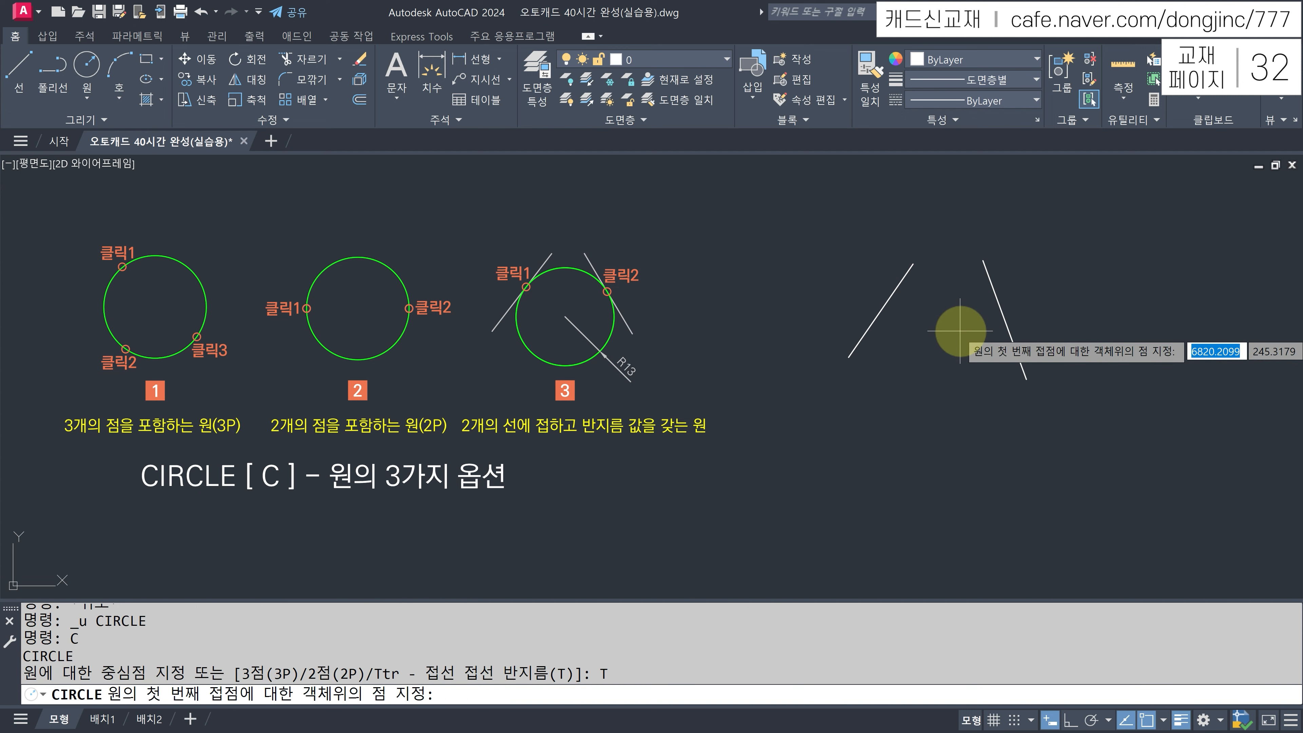
click(903, 272)
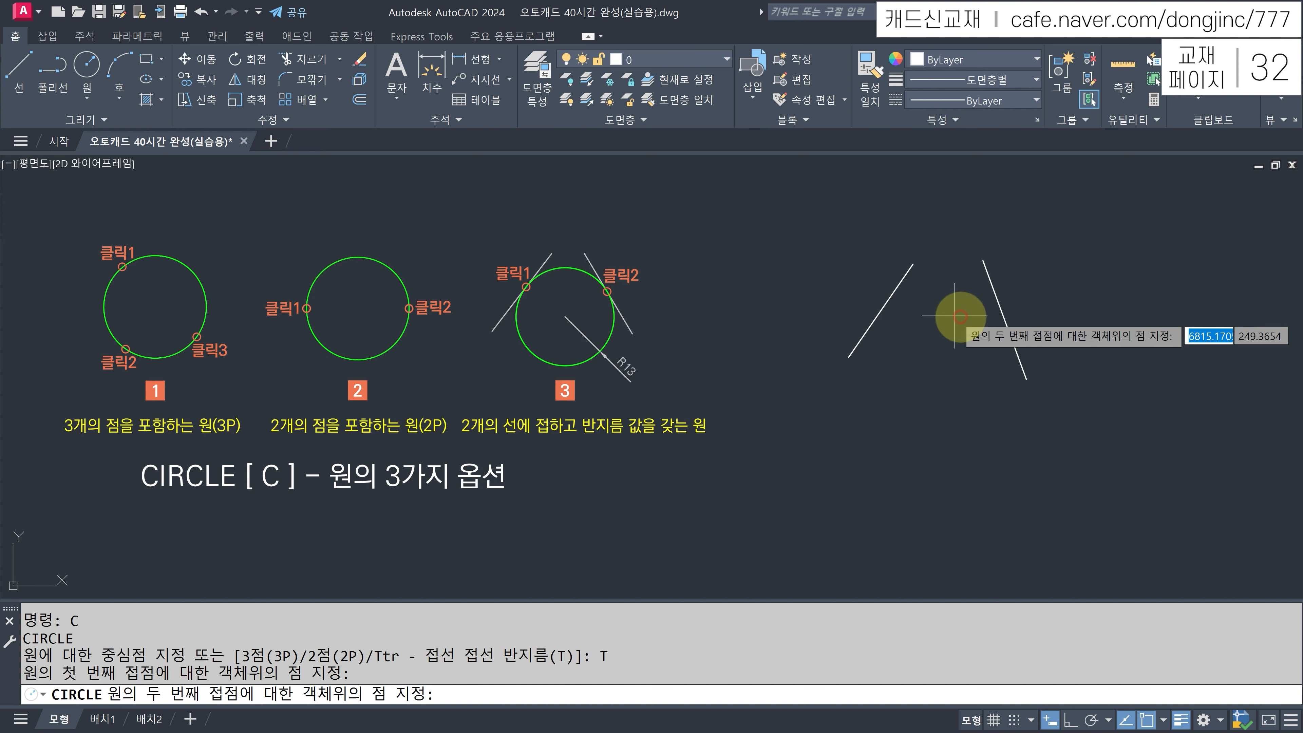
click(1001, 315)
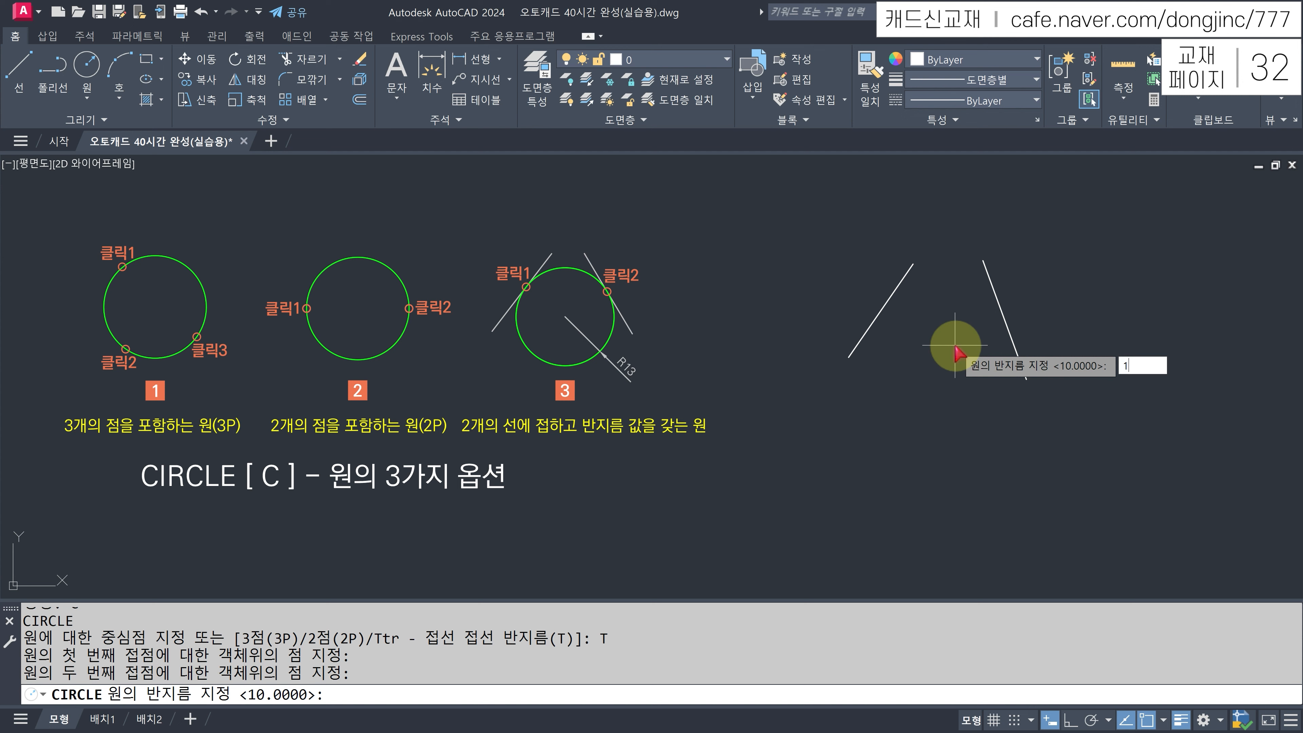
key(Return)
click(936, 302)
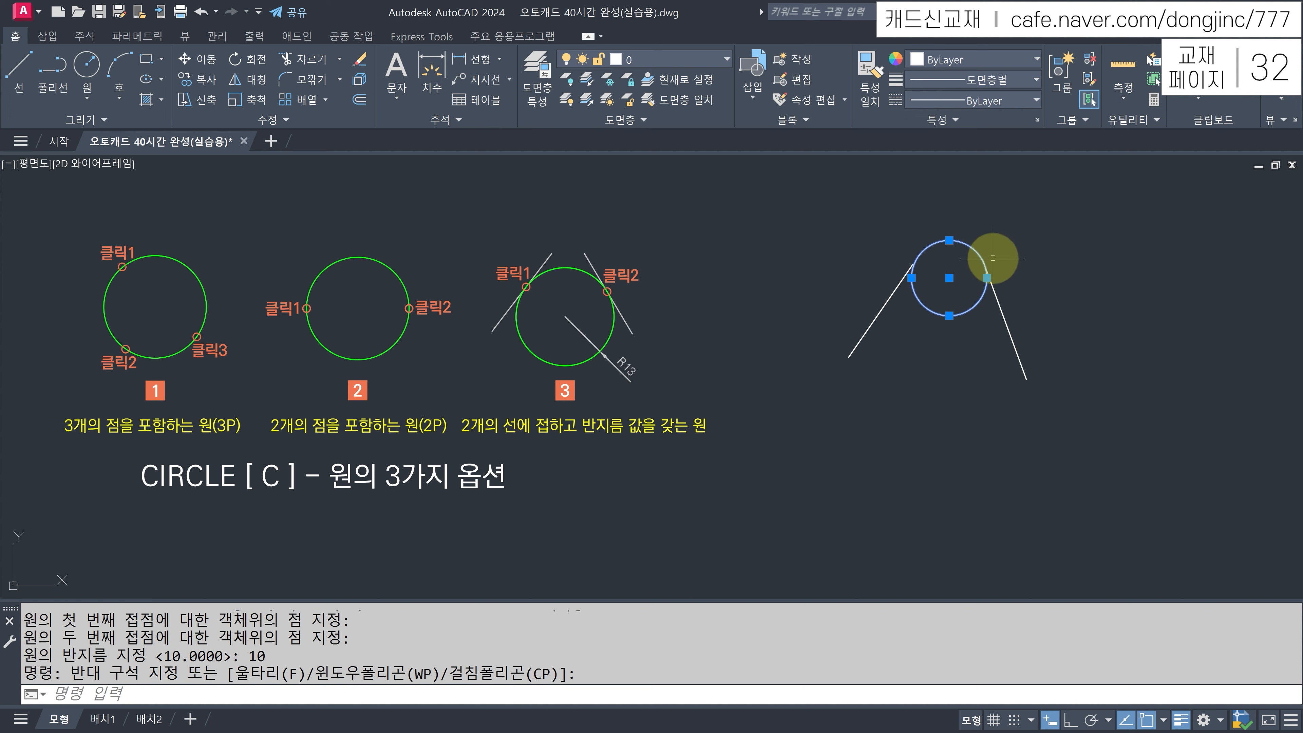
key(Escape)
scroll(915, 259, up, 4)
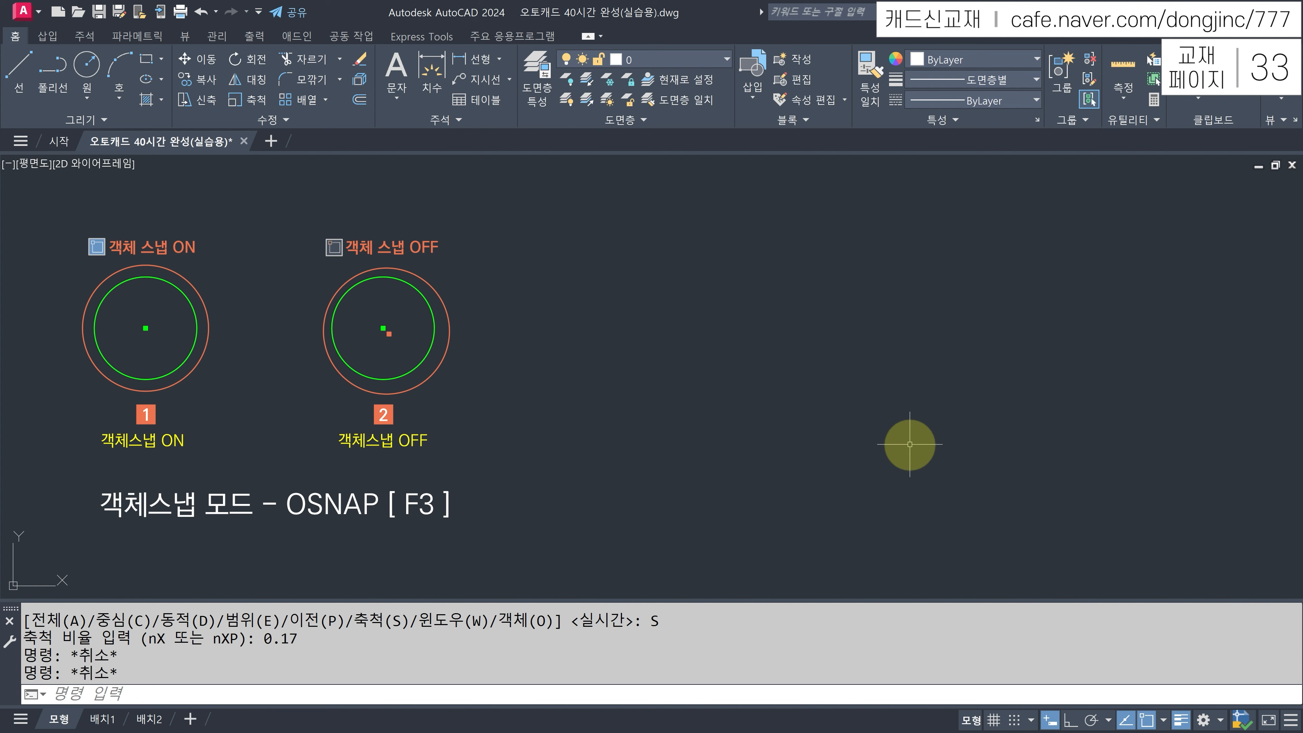
Toggle object snap off and on several times, leaving it on.
key(F3)
key(F3)
key(F3)
click(1147, 720)
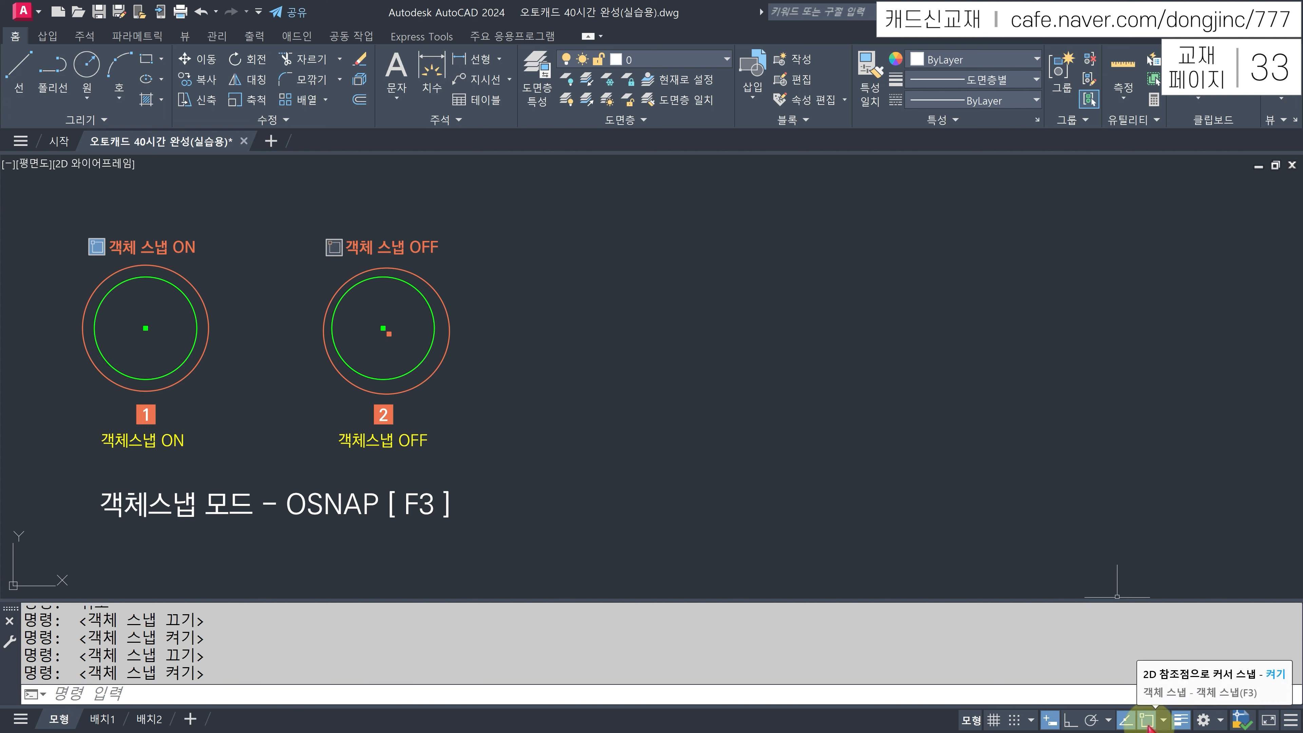
click(1150, 723)
click(1148, 724)
click(1147, 722)
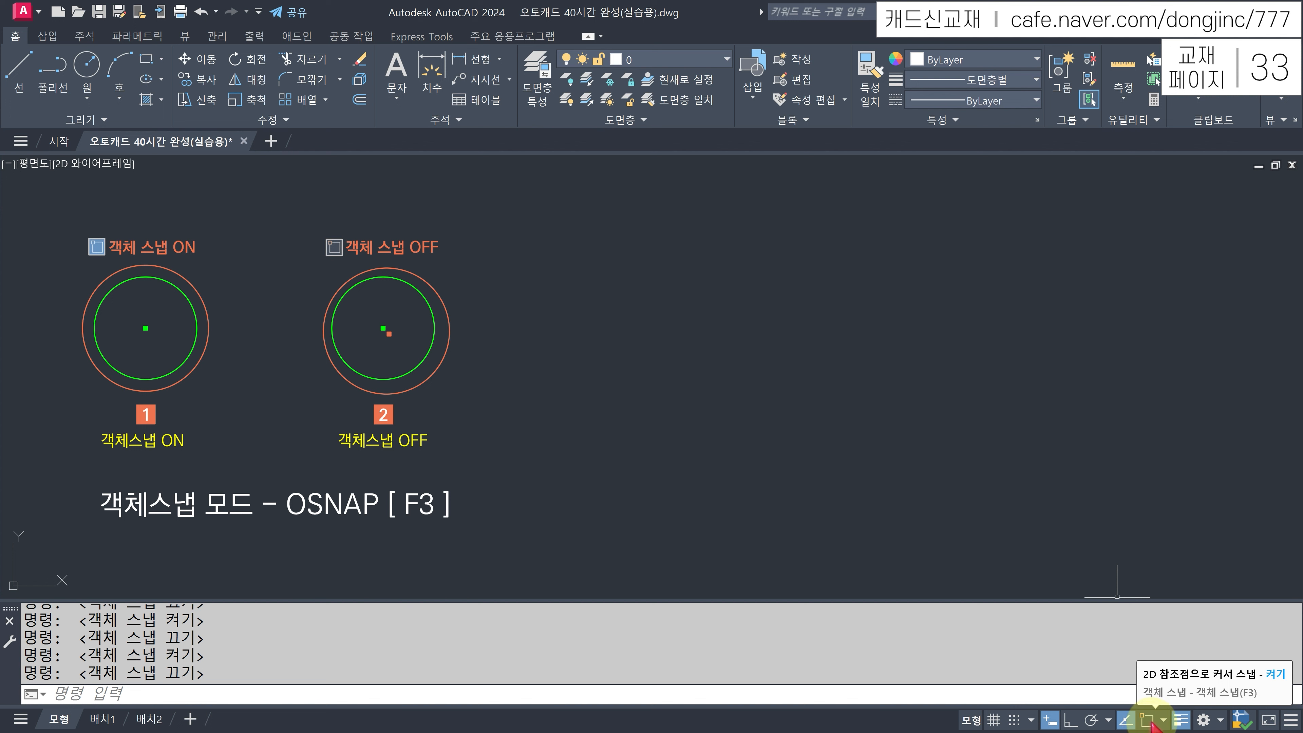
click(1151, 723)
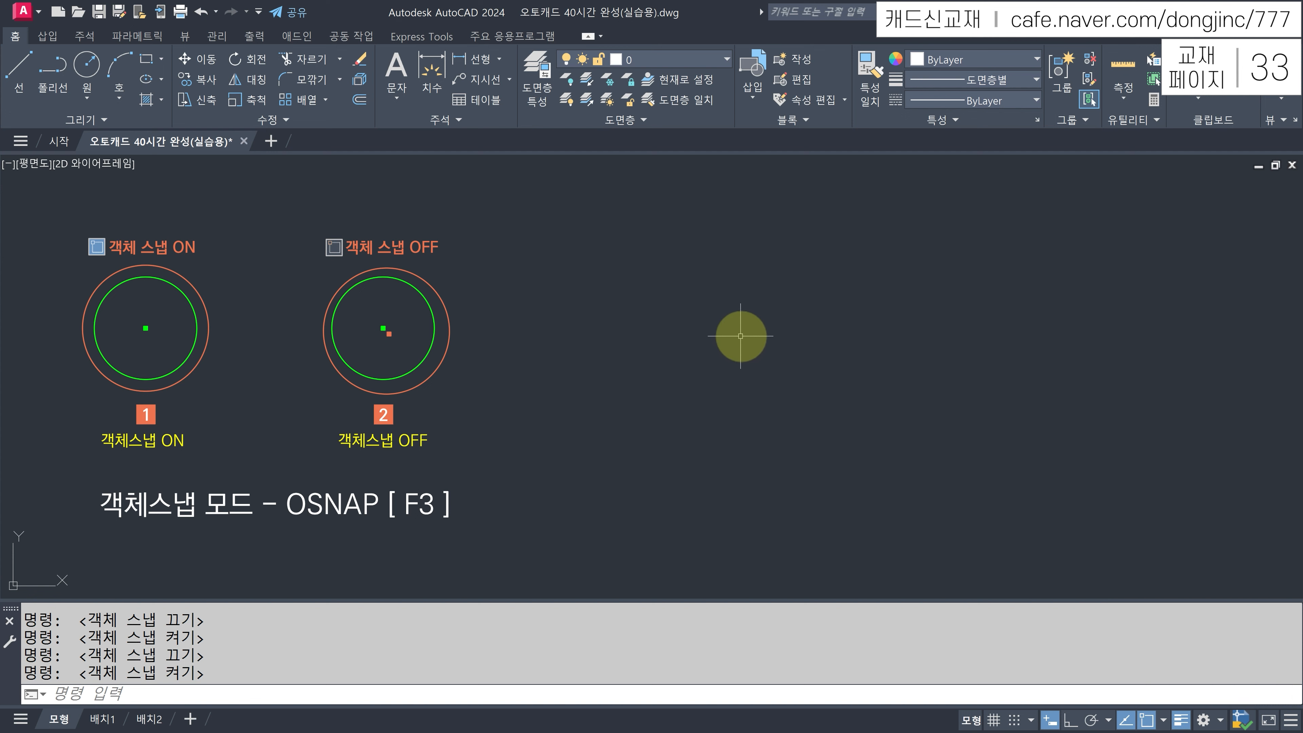
Draw a circle with a radius of about 20.3 by picked points in the empty area beside the object snap examples.
text(C)
key(Return)
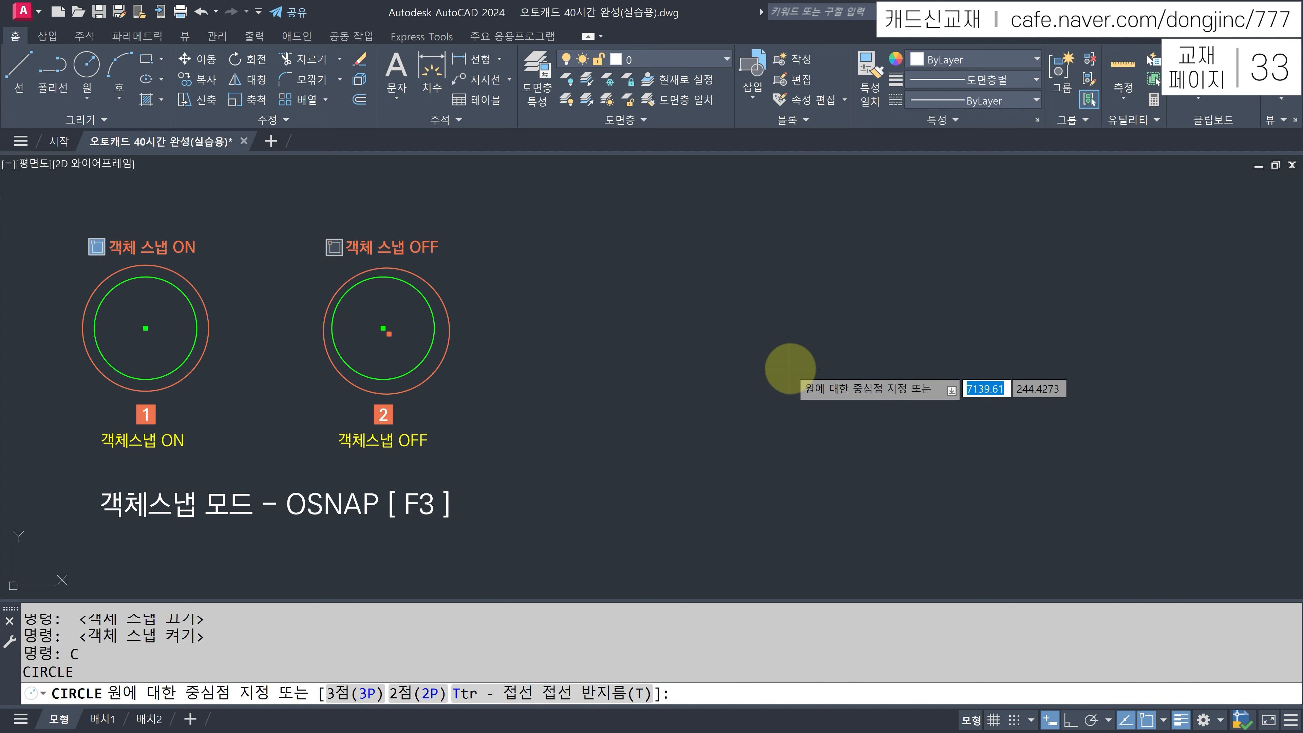
click(799, 358)
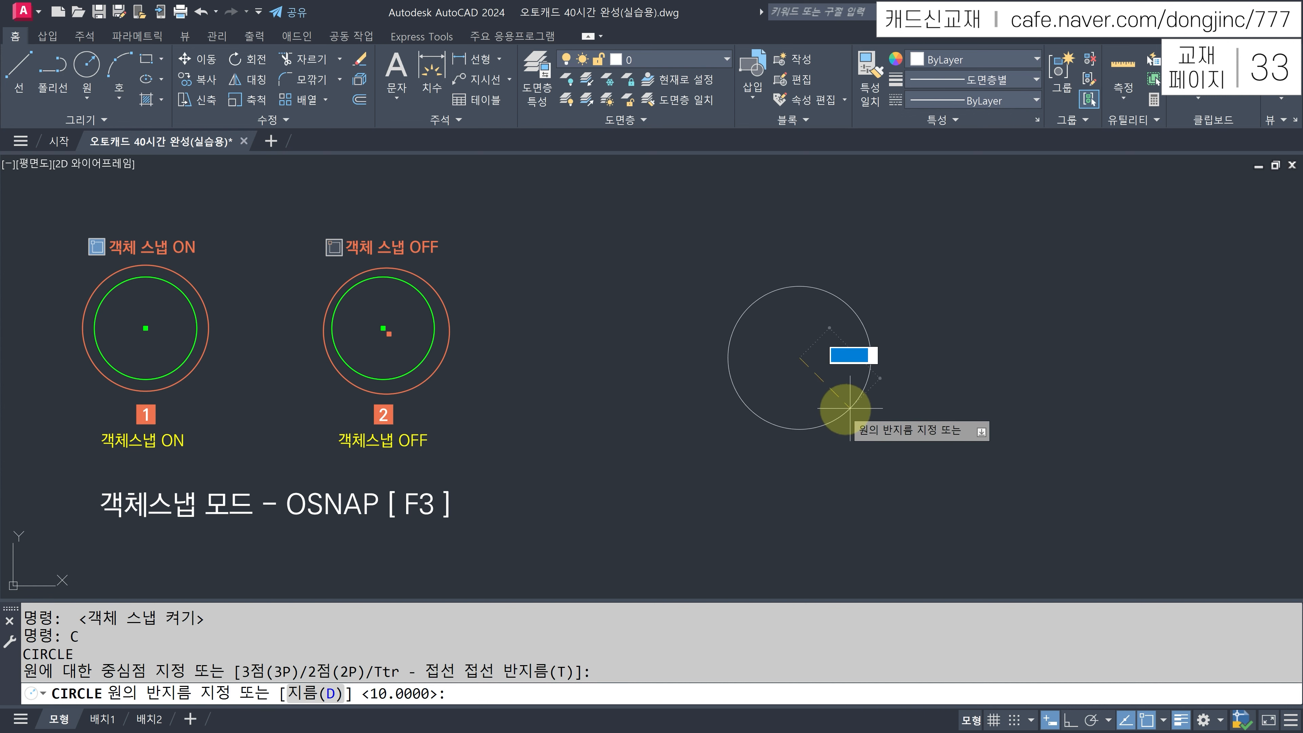
click(865, 395)
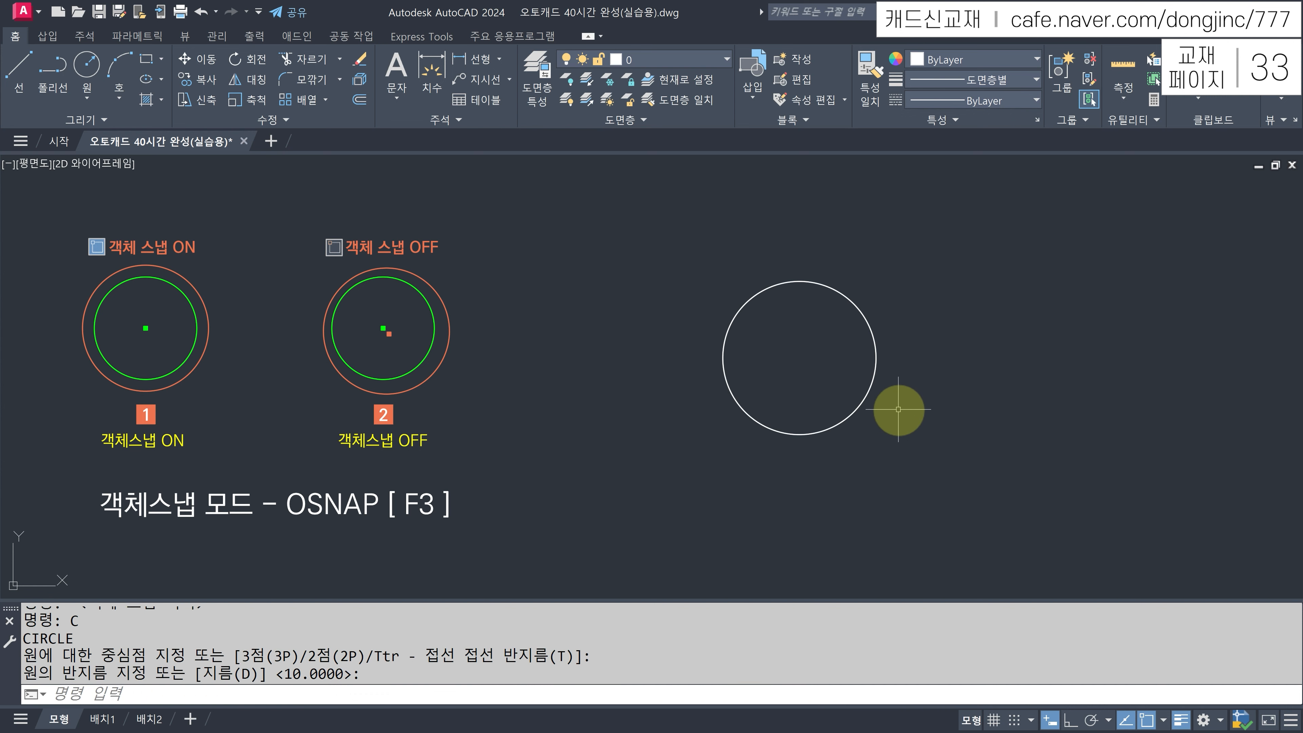
Draw a smaller circle inside the first, snapped to its centre, with a radius of about 13.7.
text(c)
key(Return)
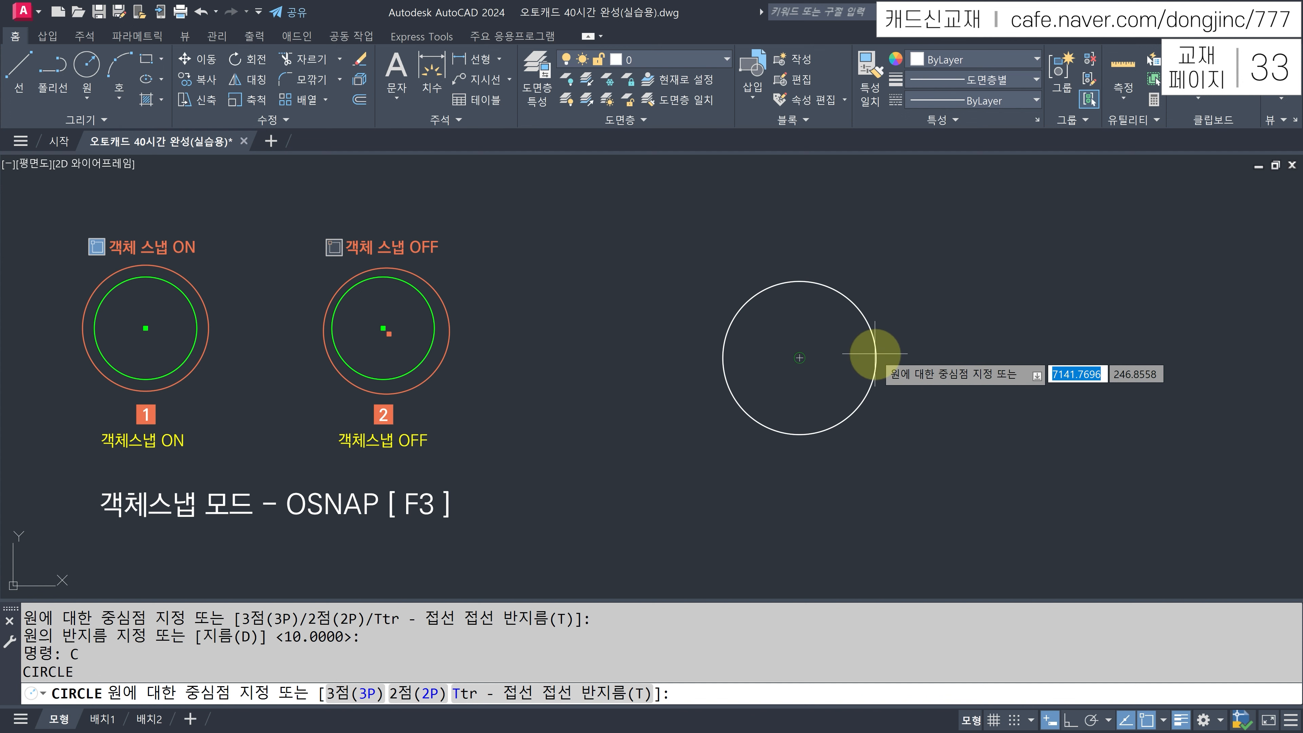
click(799, 358)
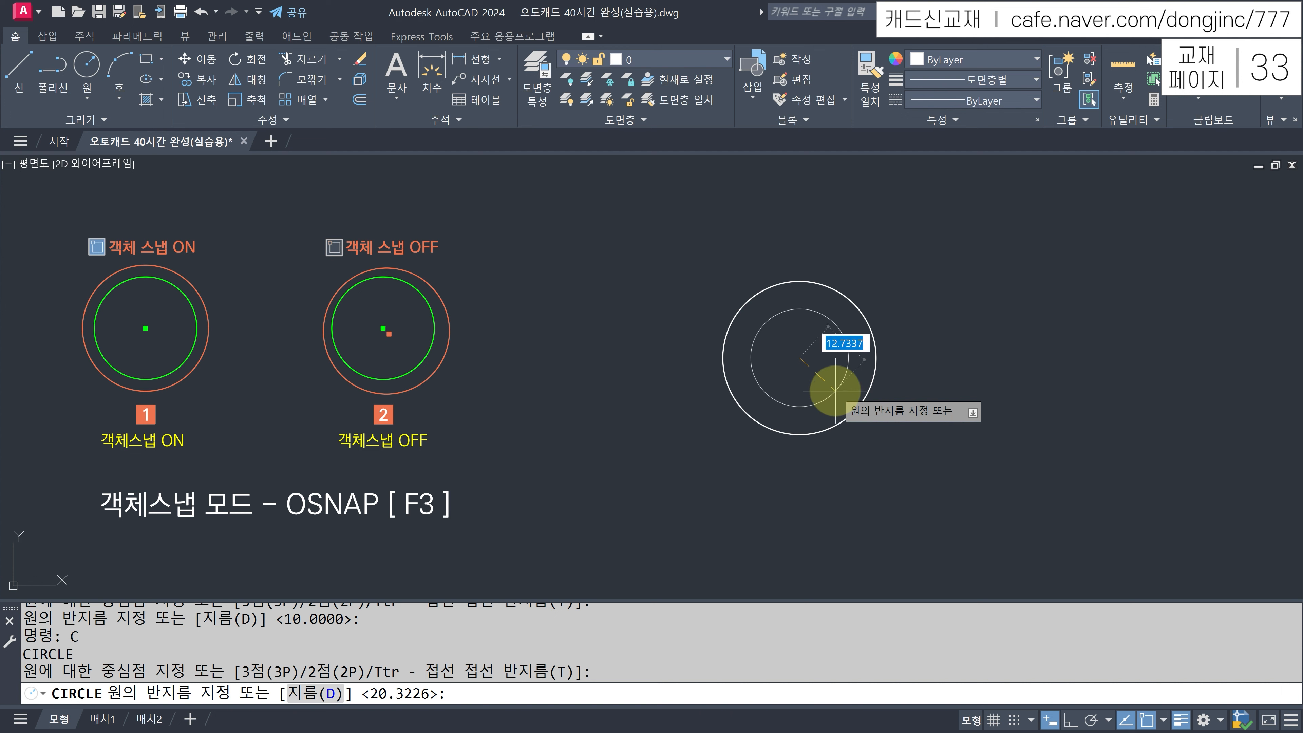
key(Escape)
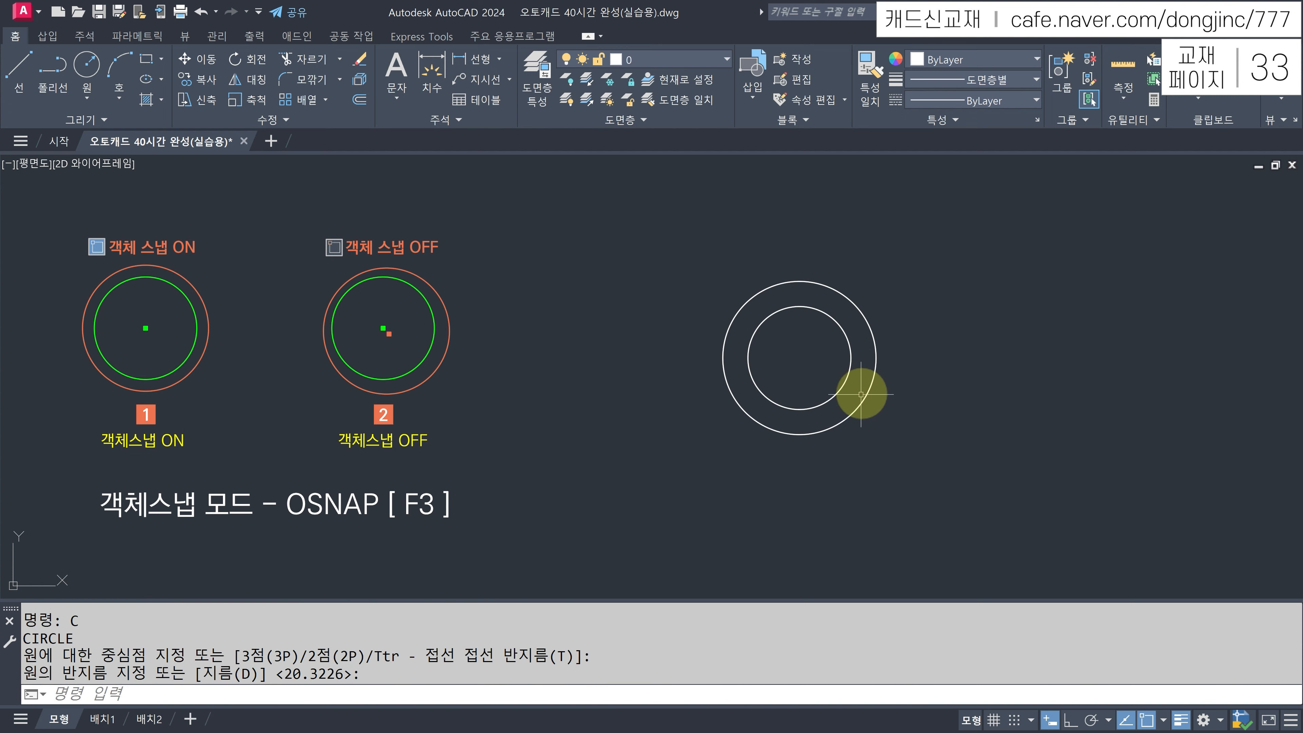
Select both circles to check that their centre grips coincide, and clear the selection.
click(873, 337)
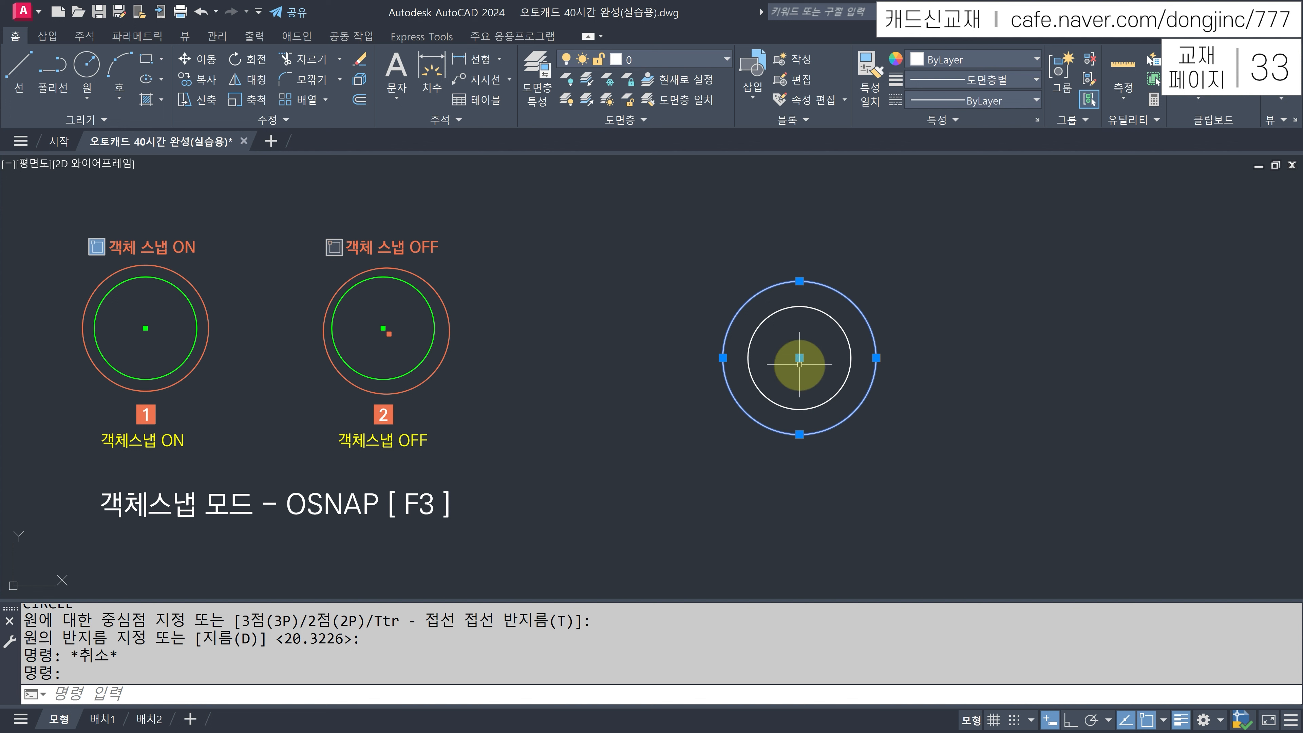
click(840, 327)
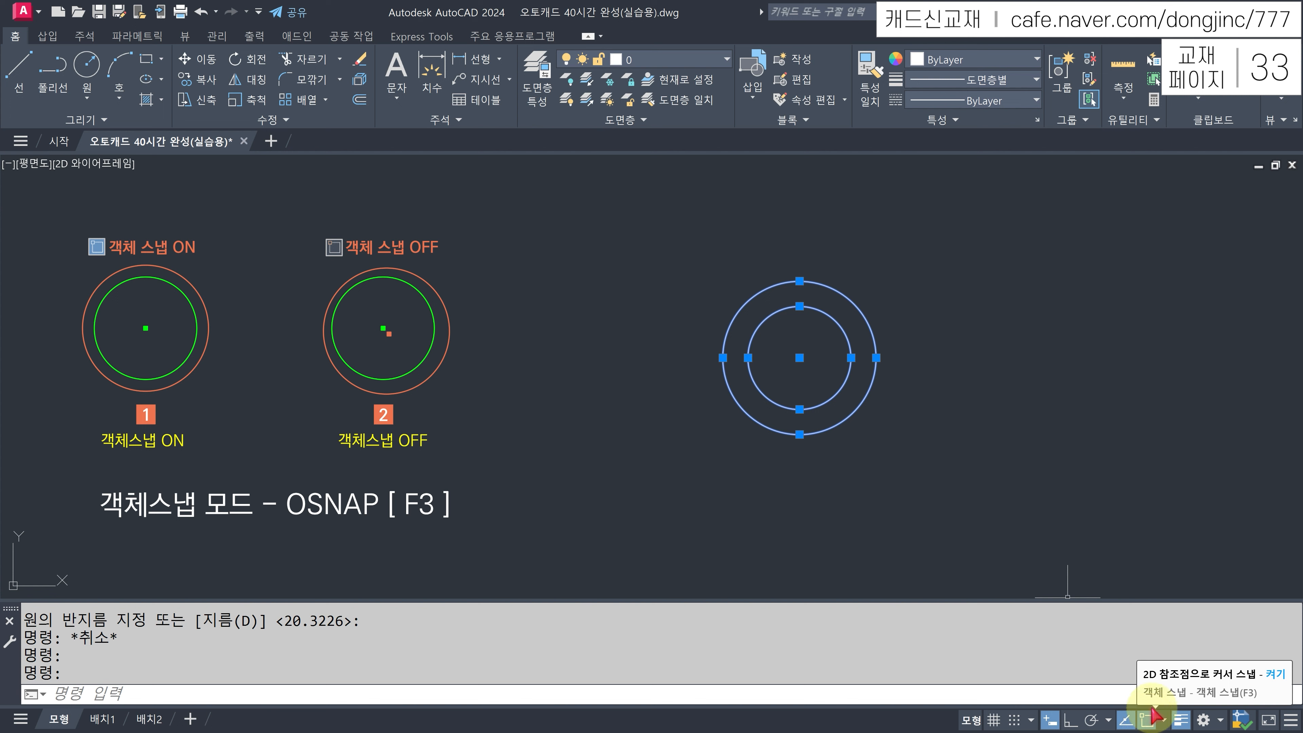
key(Escape)
key(Escape)
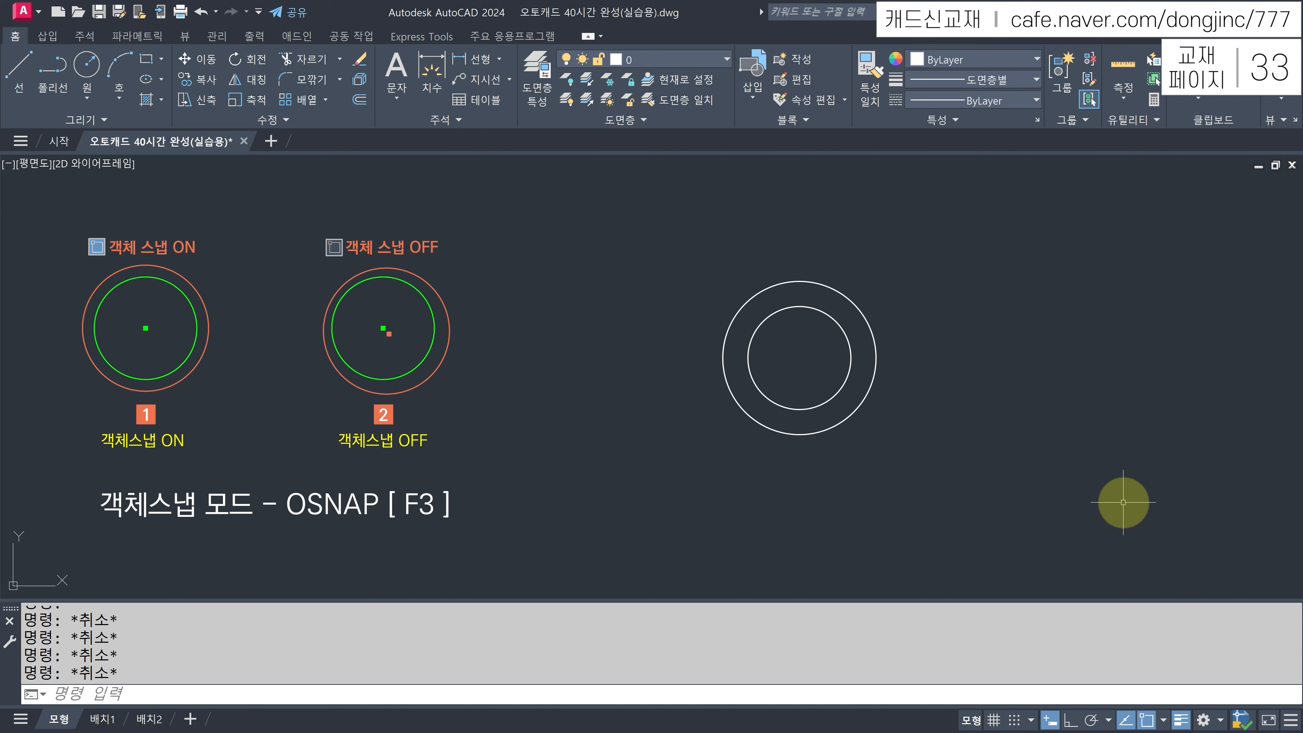
Turn object snap off and draw a circle with a radius of about 21.7 to the right of the concentric pair.
key(F3)
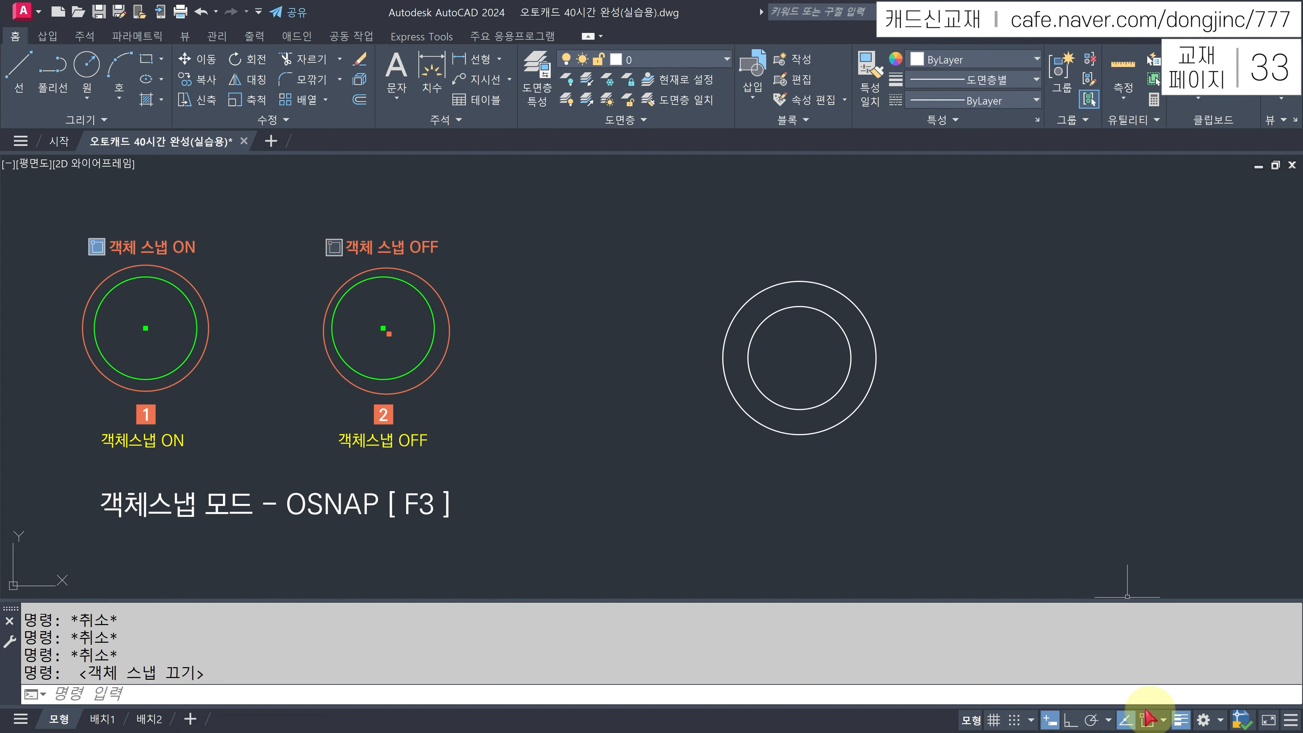
text(C)
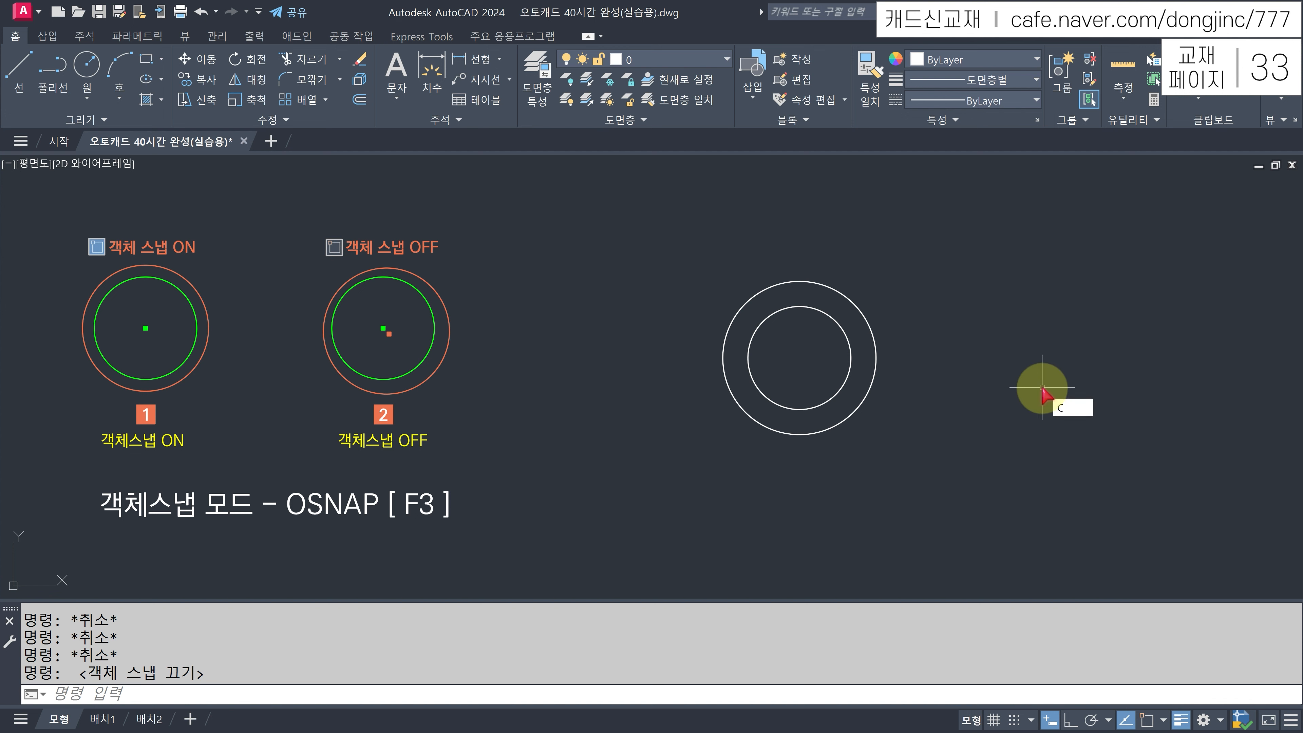
key(Return)
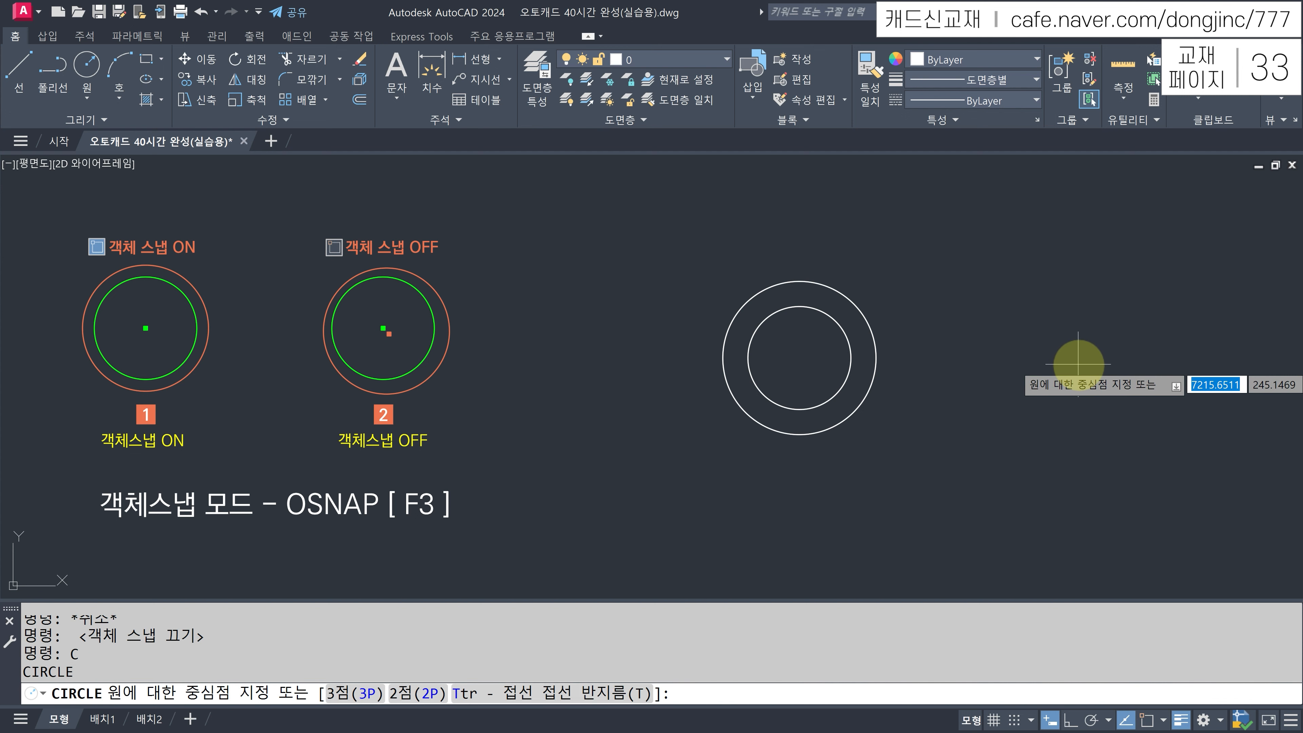
click(1077, 365)
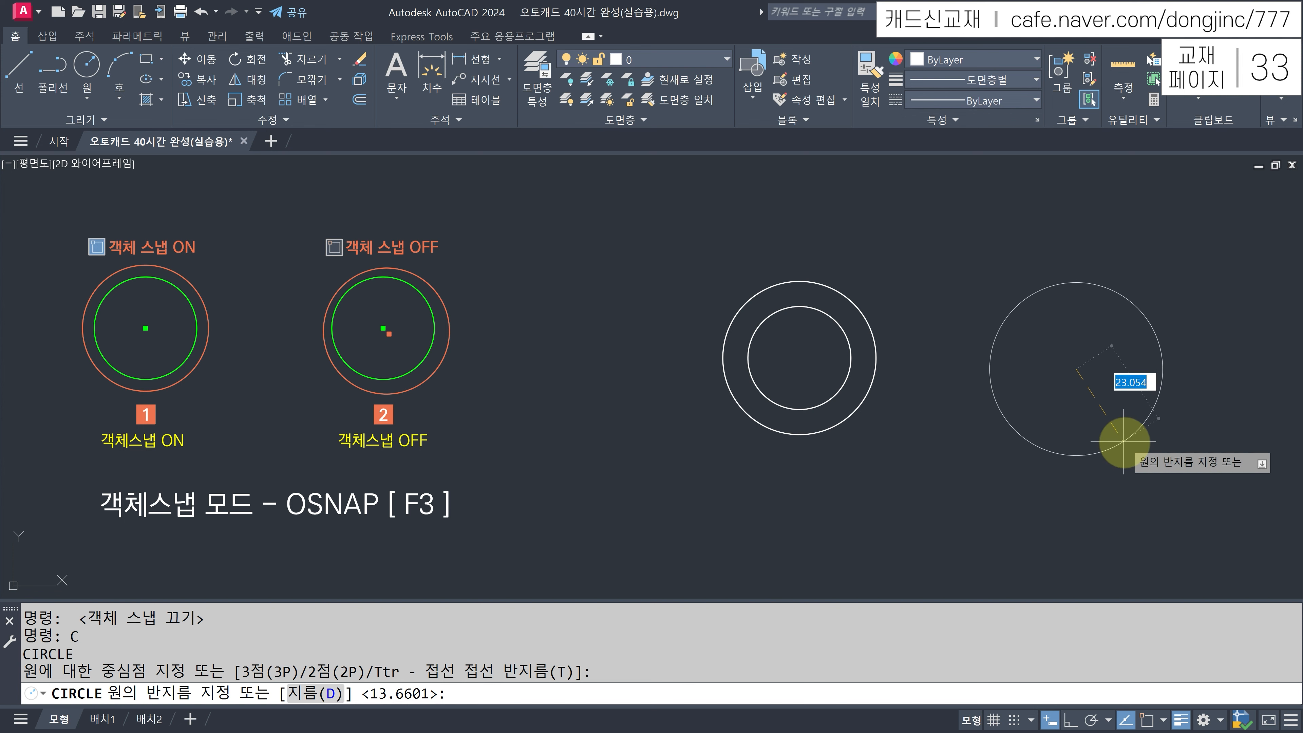
click(1122, 437)
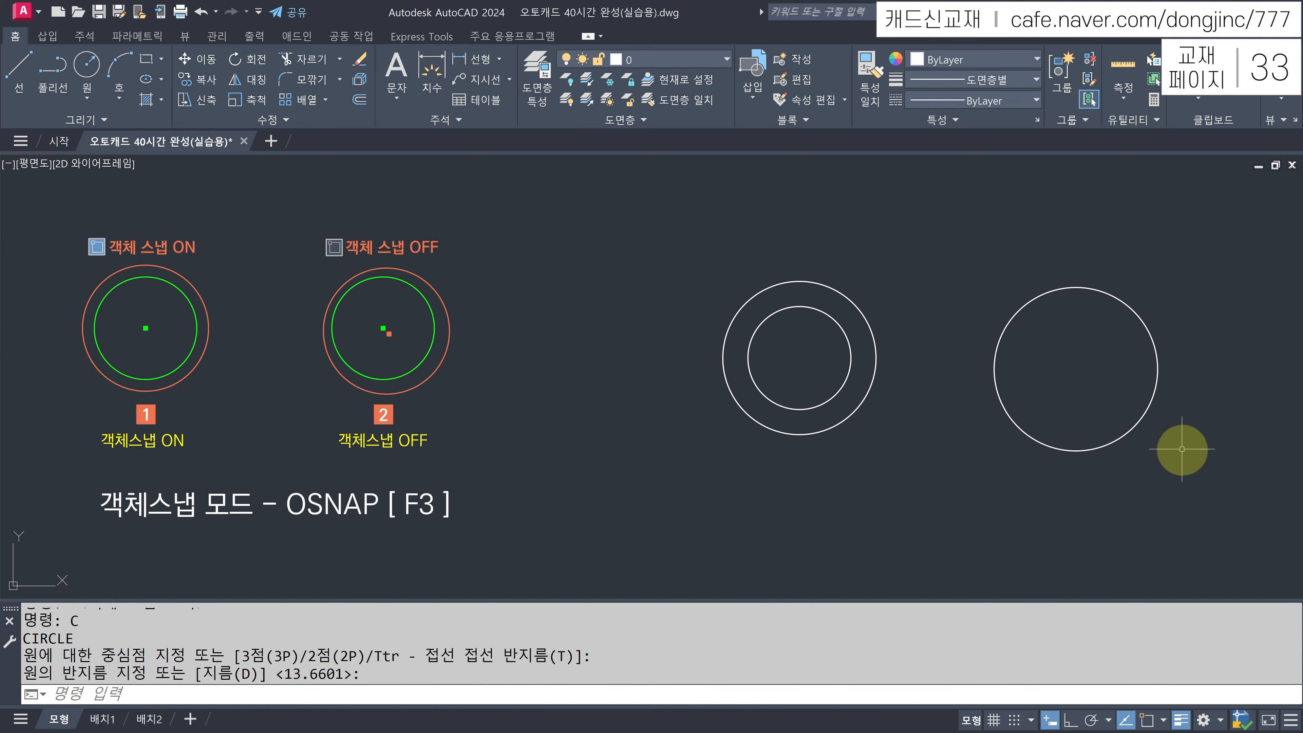
Draw a larger circle around the right-hand circle, picking its centre by eye with object snap off.
text(C)
key(Return)
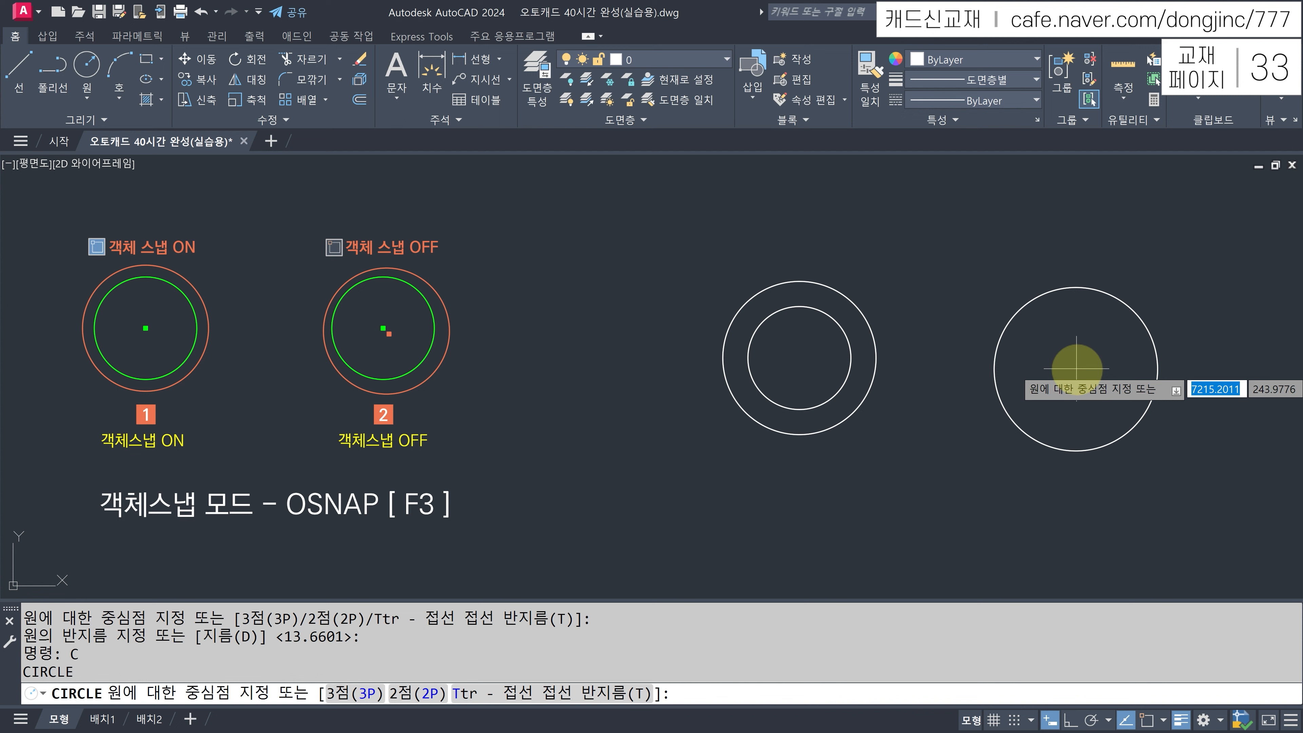
click(1077, 369)
click(1055, 475)
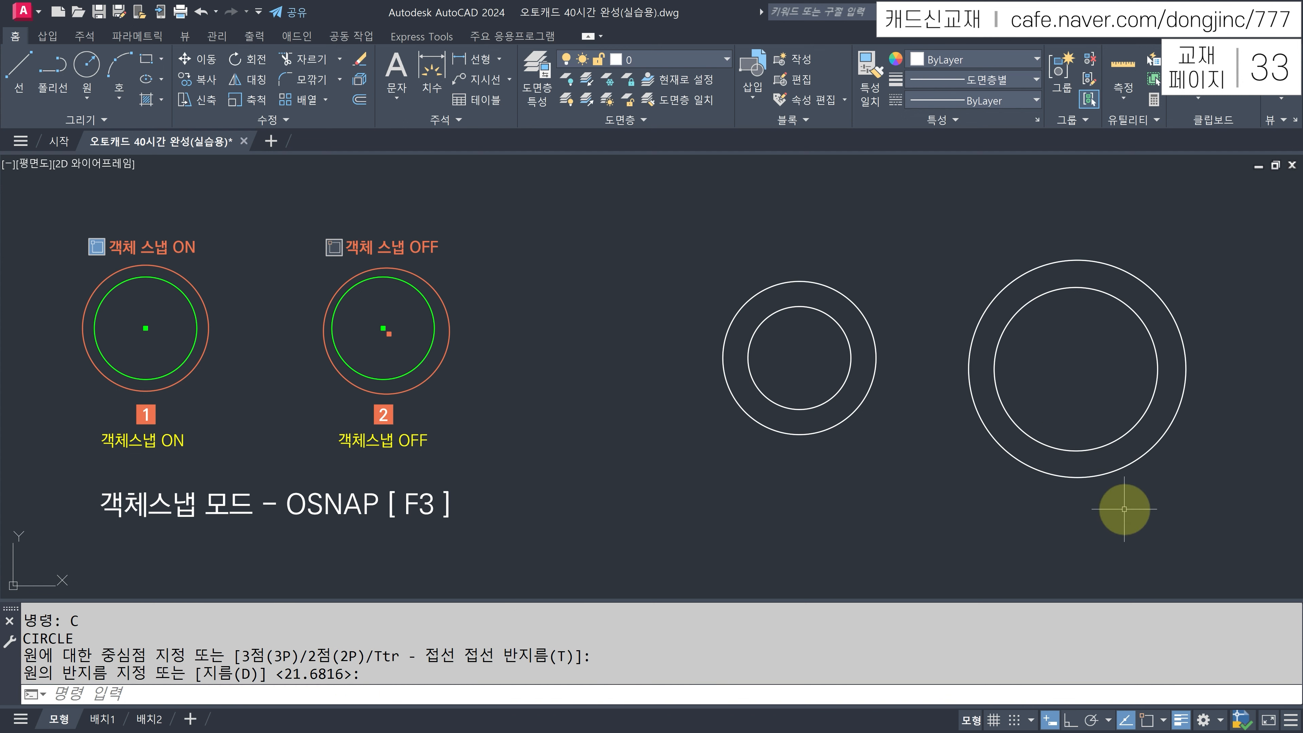
key(Escape)
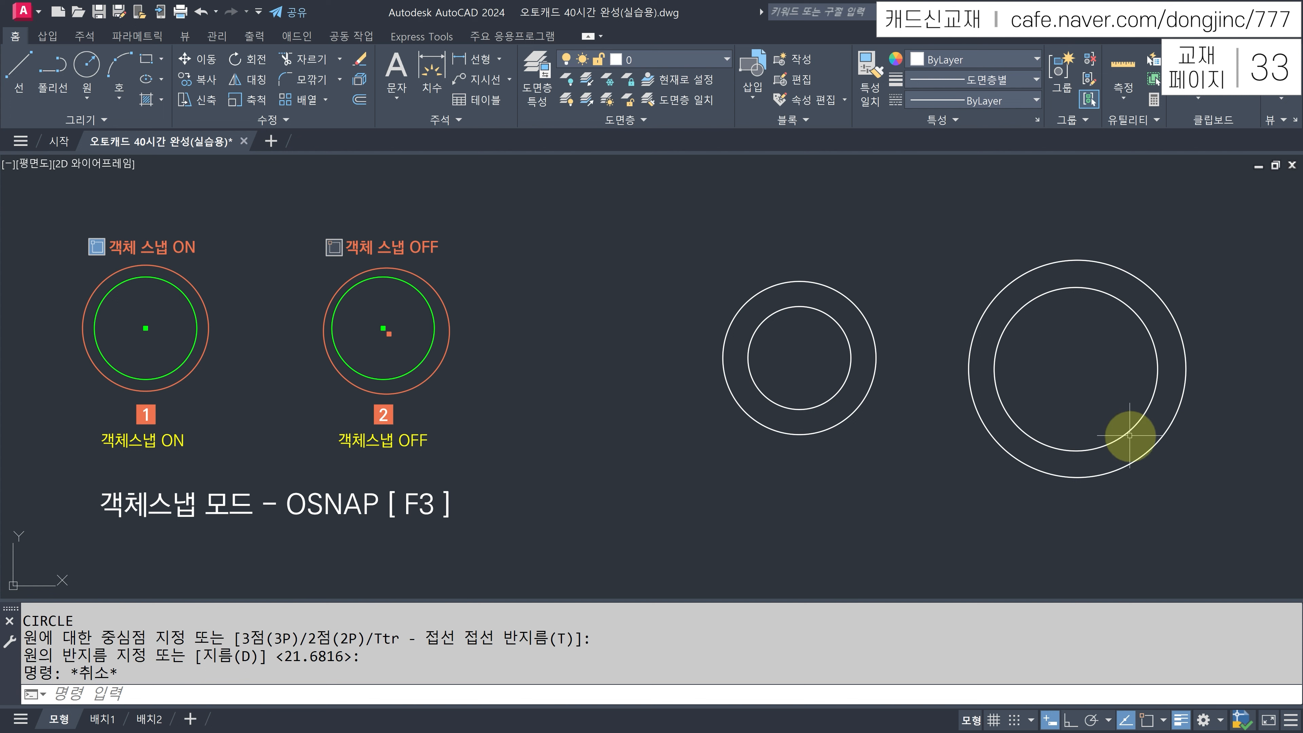
Select both right-hand circles and examine up close whether their centre grips coincide.
click(1127, 432)
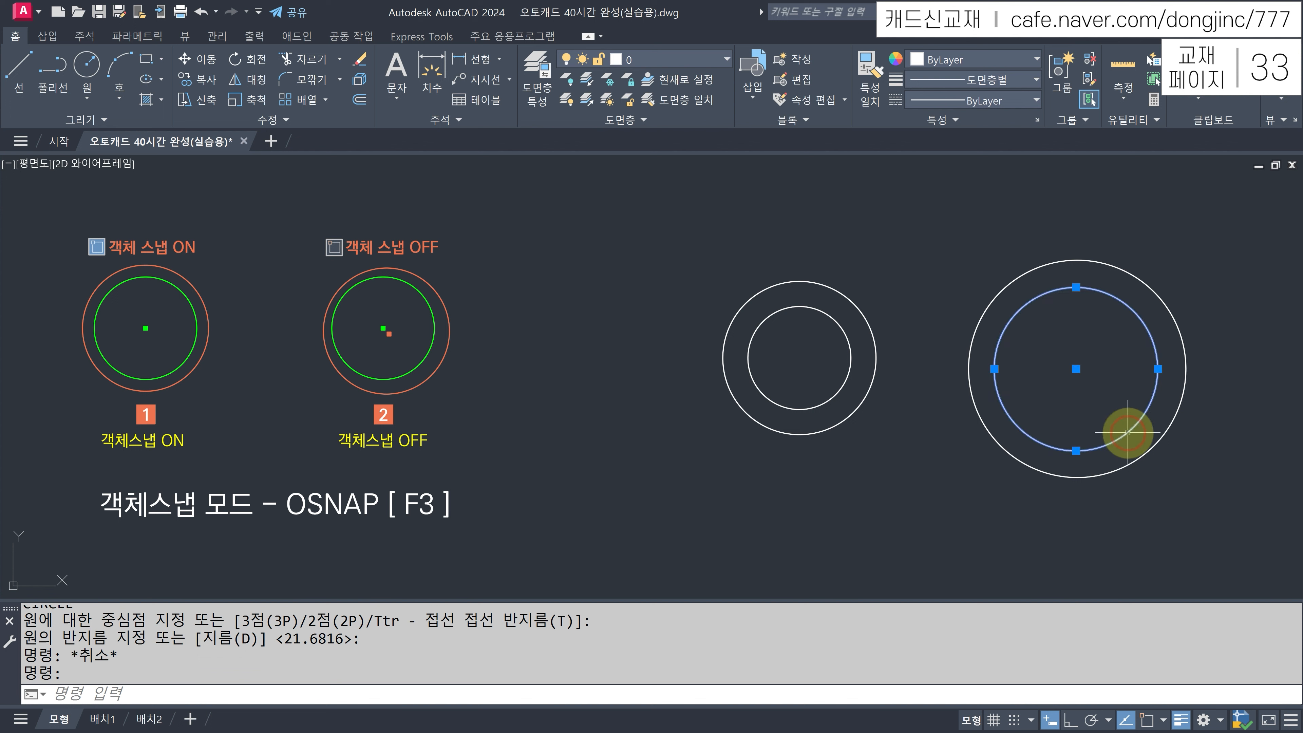
click(1138, 458)
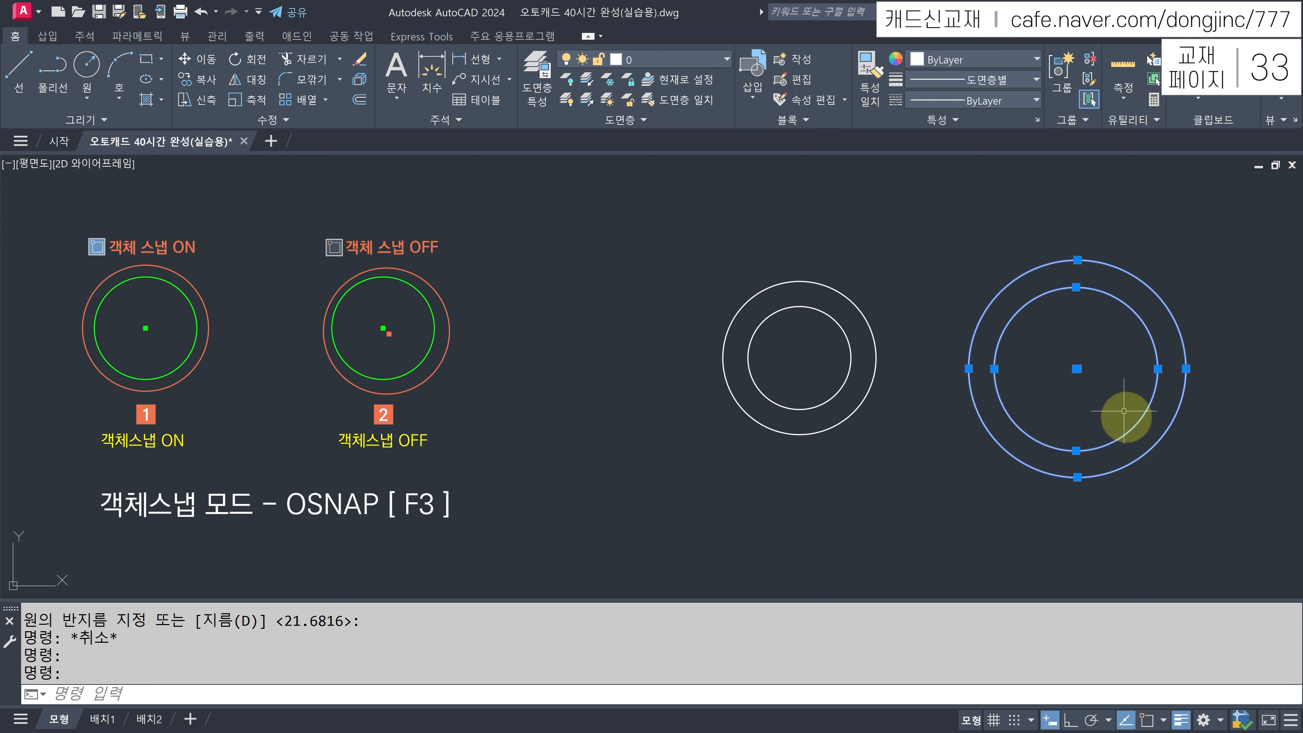
scroll(1080, 368, up, 6)
scroll(1081, 368, up, 4)
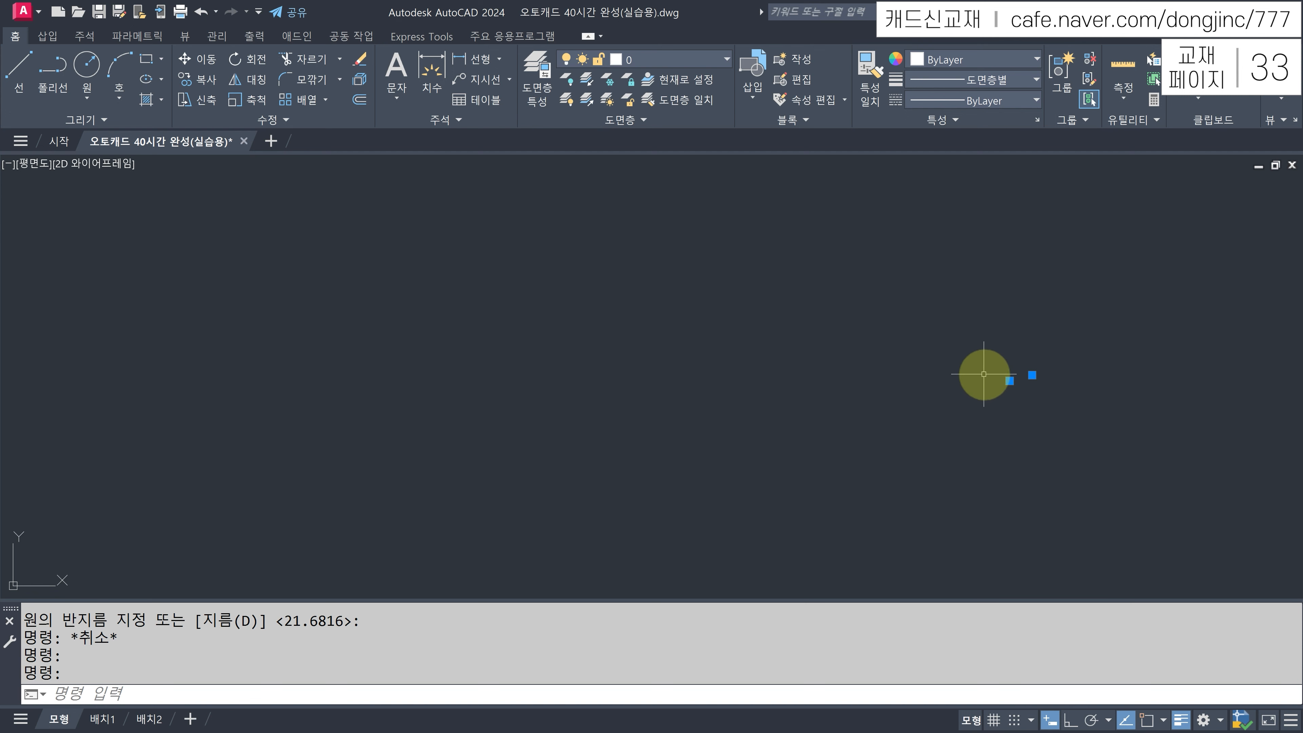
scroll(984, 374, down, 8)
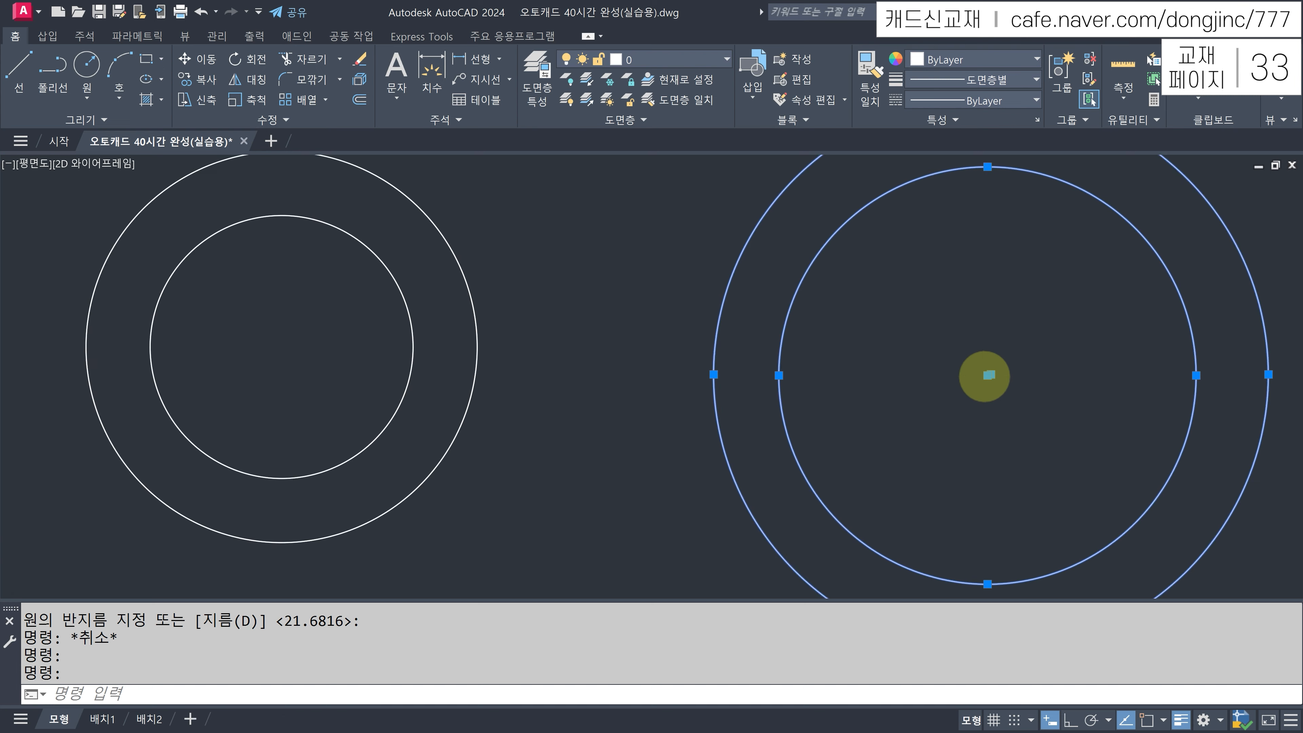
scroll(1001, 388, down, 4)
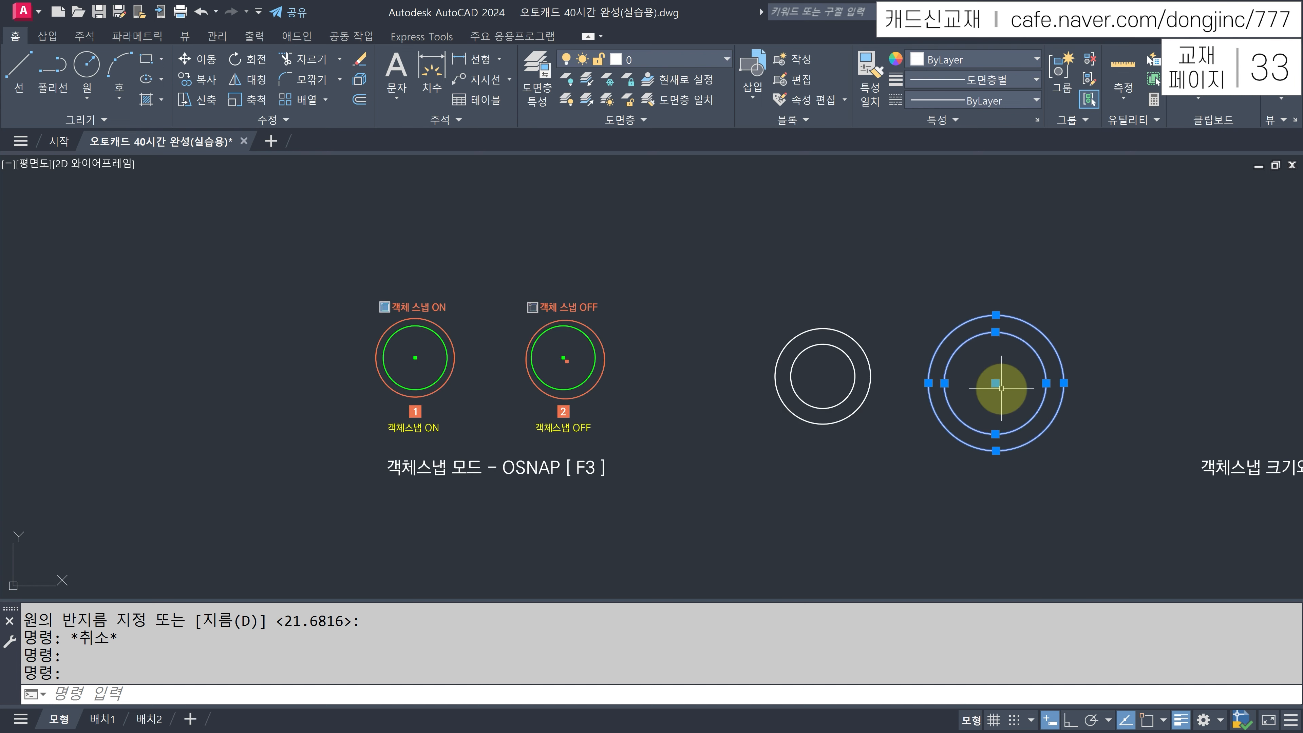
scroll(1001, 389, up, 3)
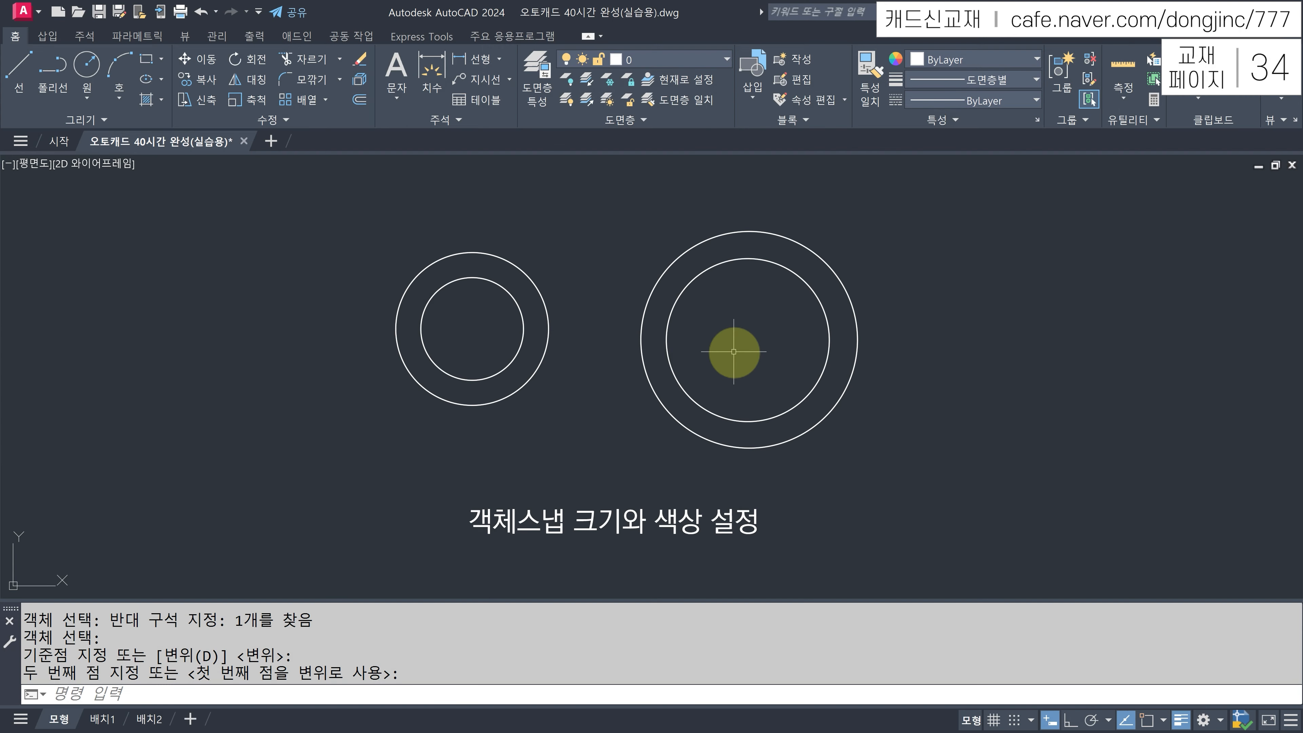
key(Escape)
text(L)
key(Return)
key(Escape)
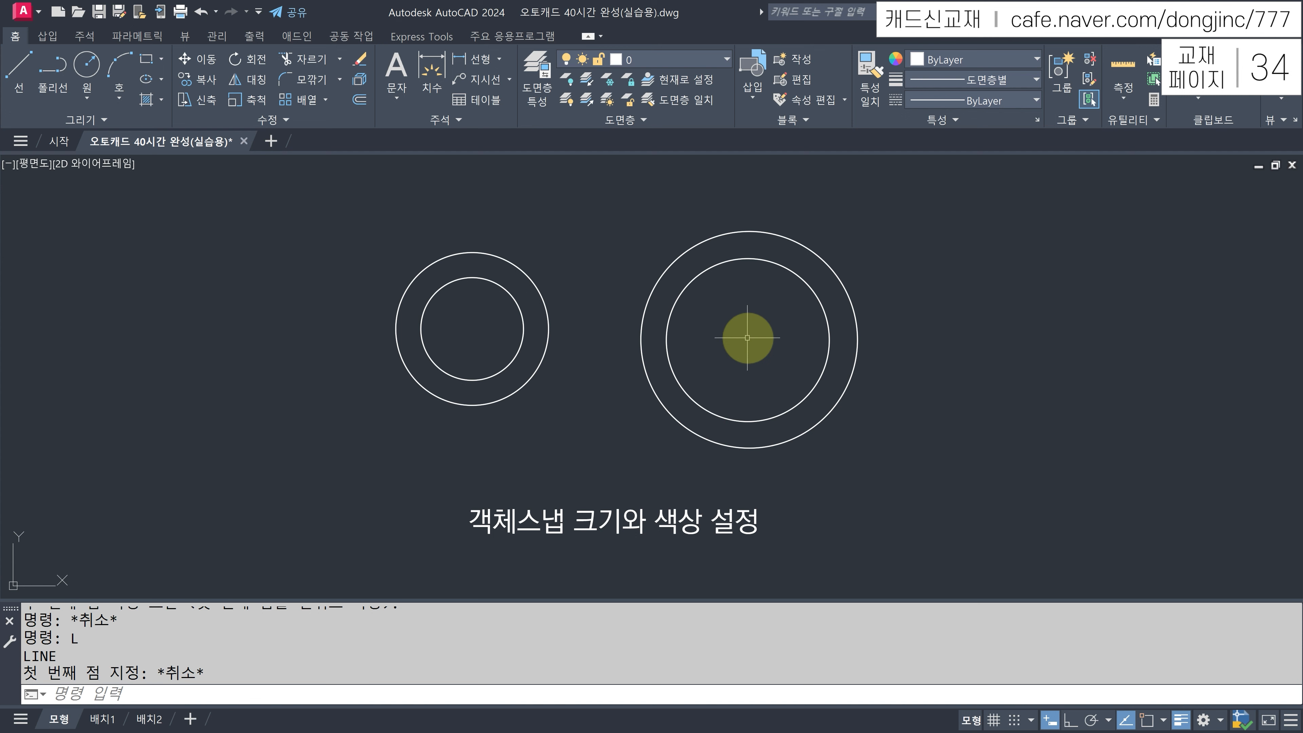
Turn object snap on and use the Line command to preview the centre snap marker on the right-hand circles.
key(F3)
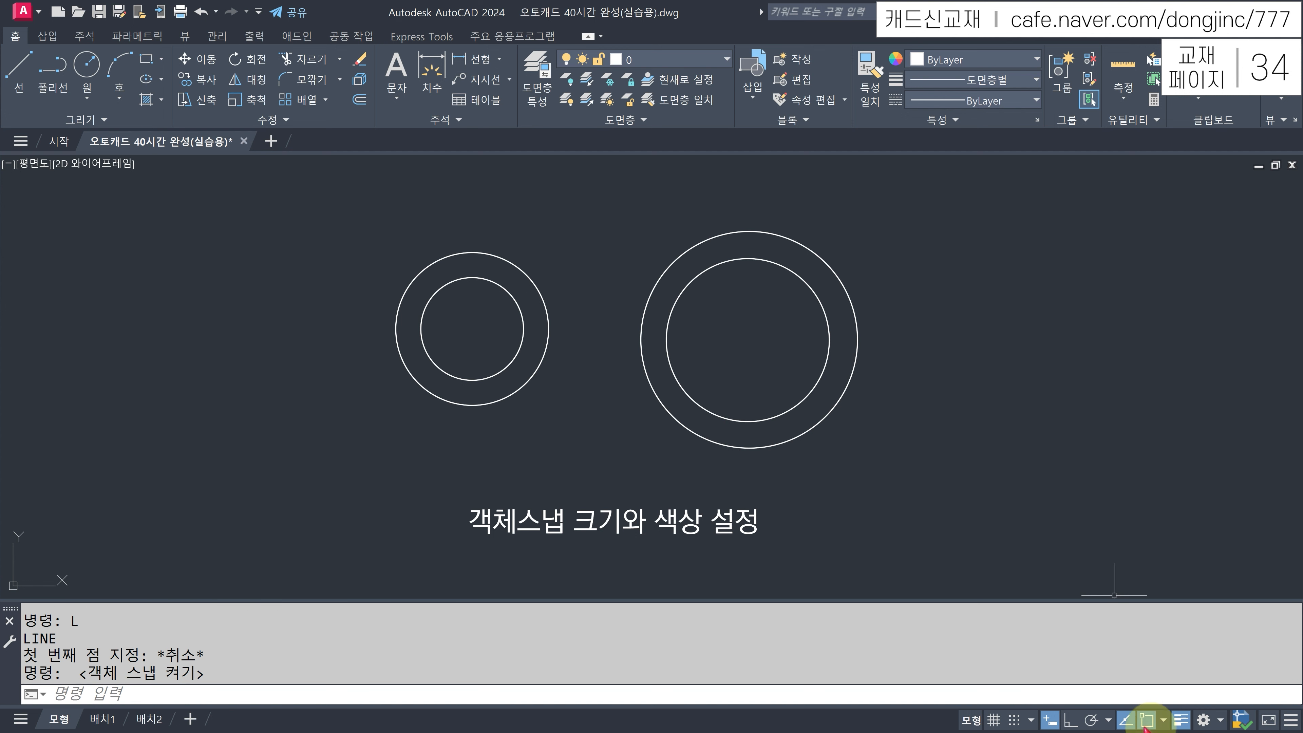
key(Escape)
key(Escape)
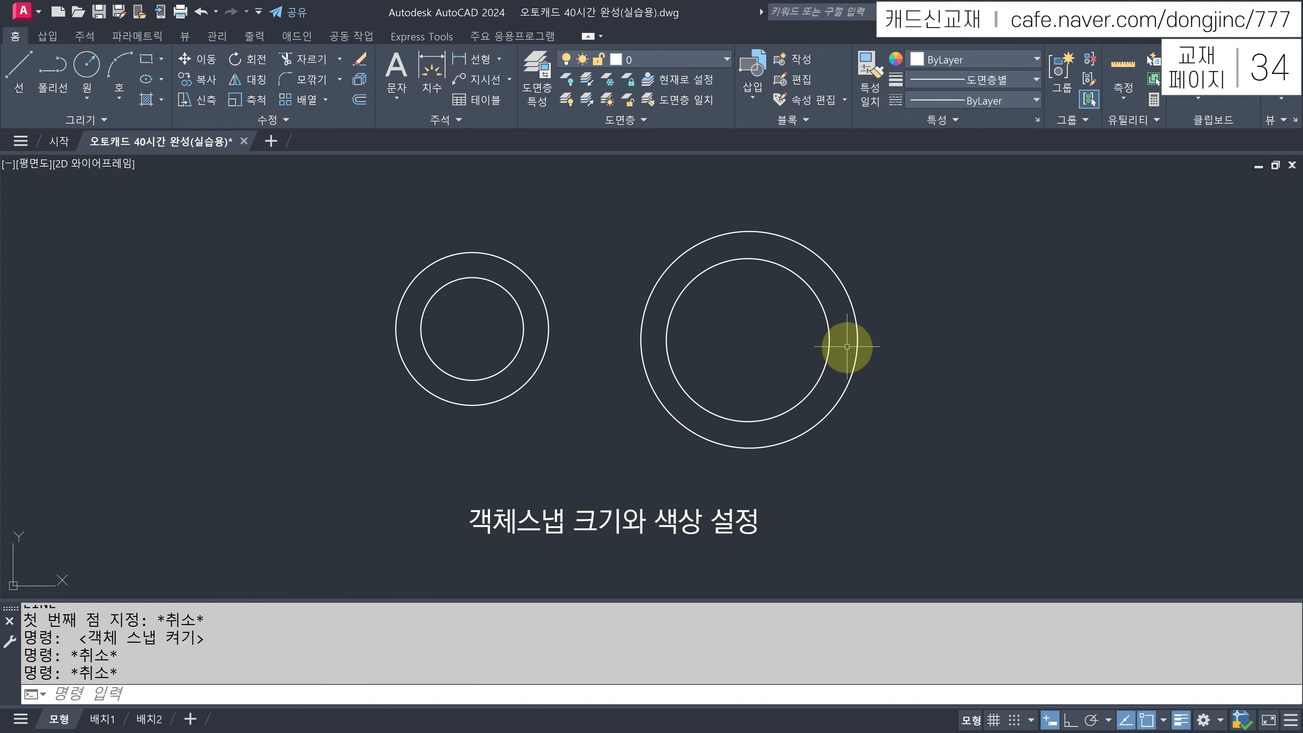
text(L)
key(Return)
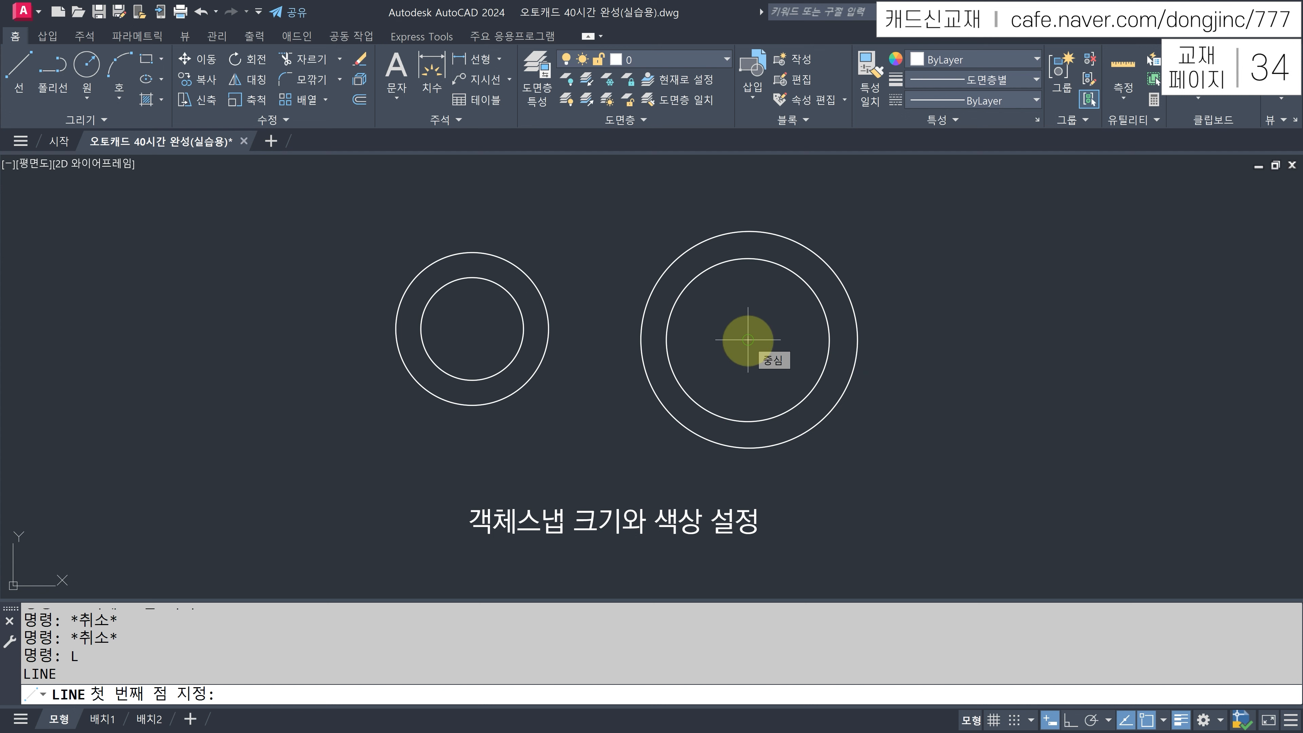
key(Escape)
Draw a single, nearly horizontal line to the right of the two circle pairs.
text(L)
key(Return)
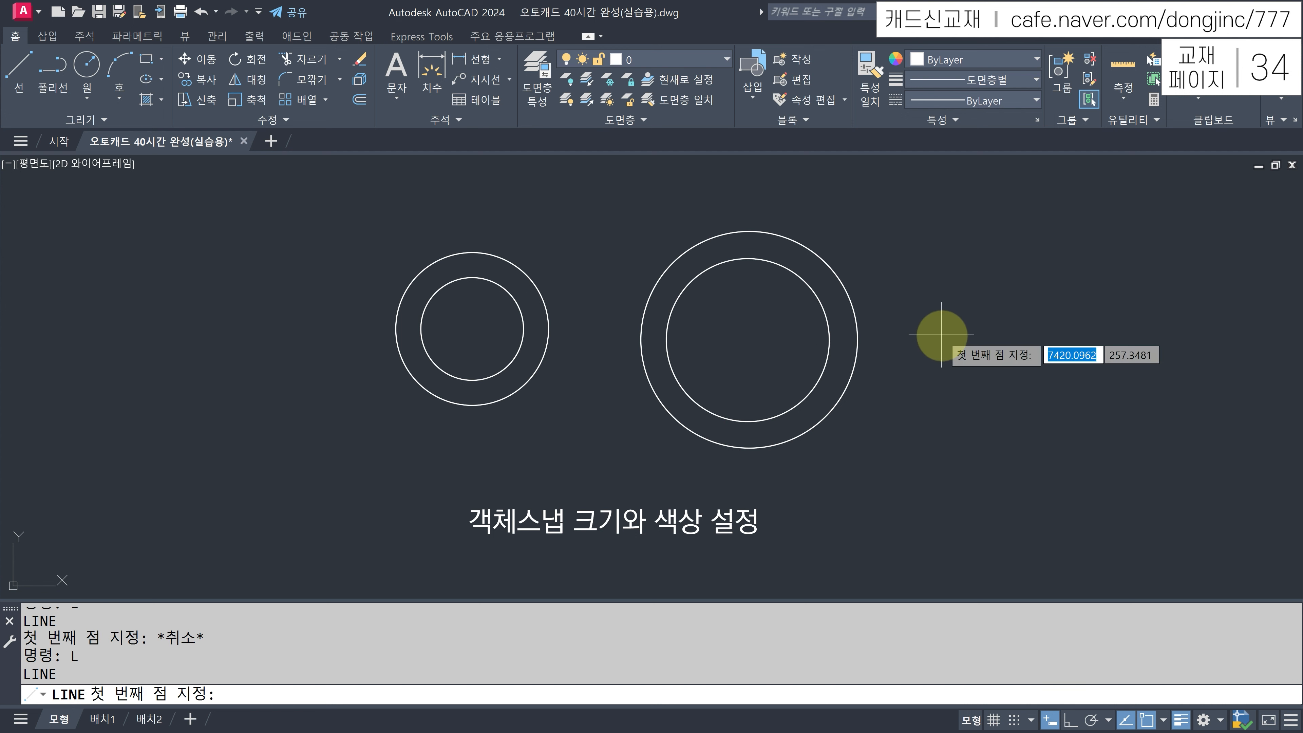
click(941, 335)
click(1095, 333)
key(Escape)
Preview the endpoint snap marker on the new line with the Line command, and cancel without drawing.
text(L)
key(Return)
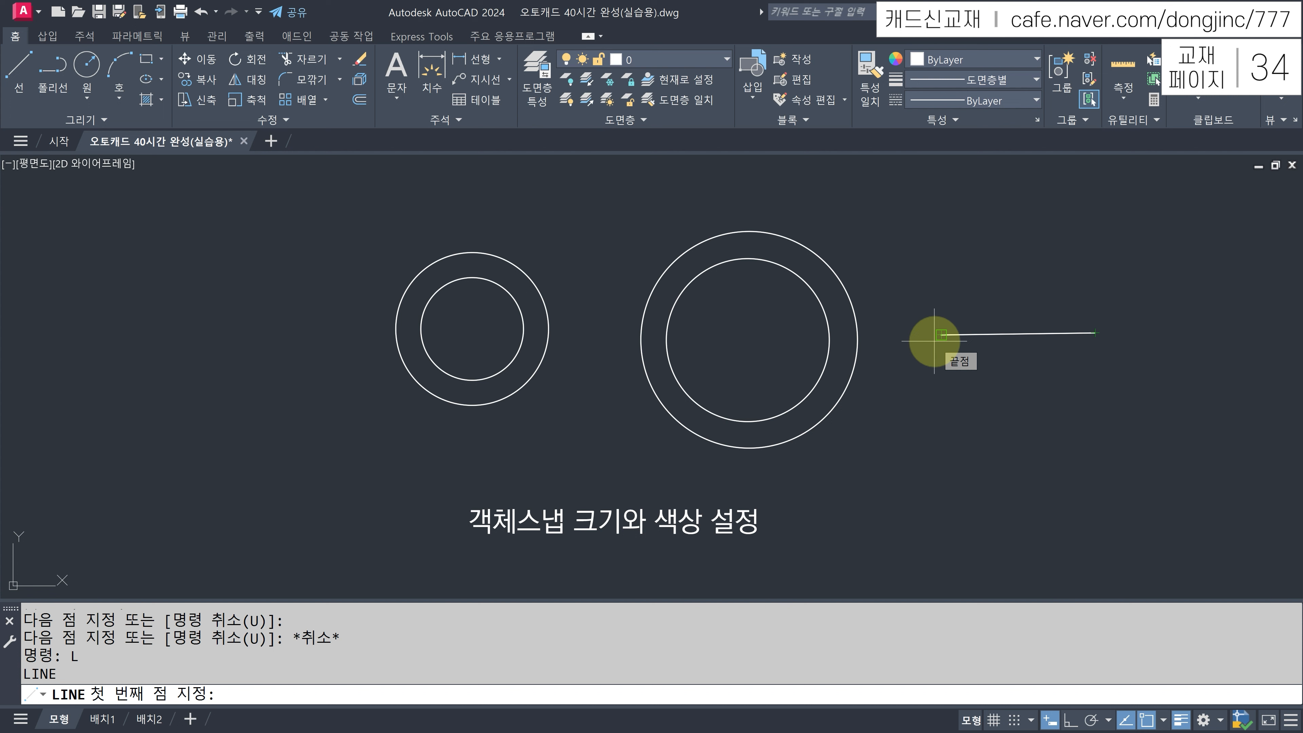
key(Escape)
key(Escape)
key(Escape)
key(Escape)
key(Escape)
key(Escape)
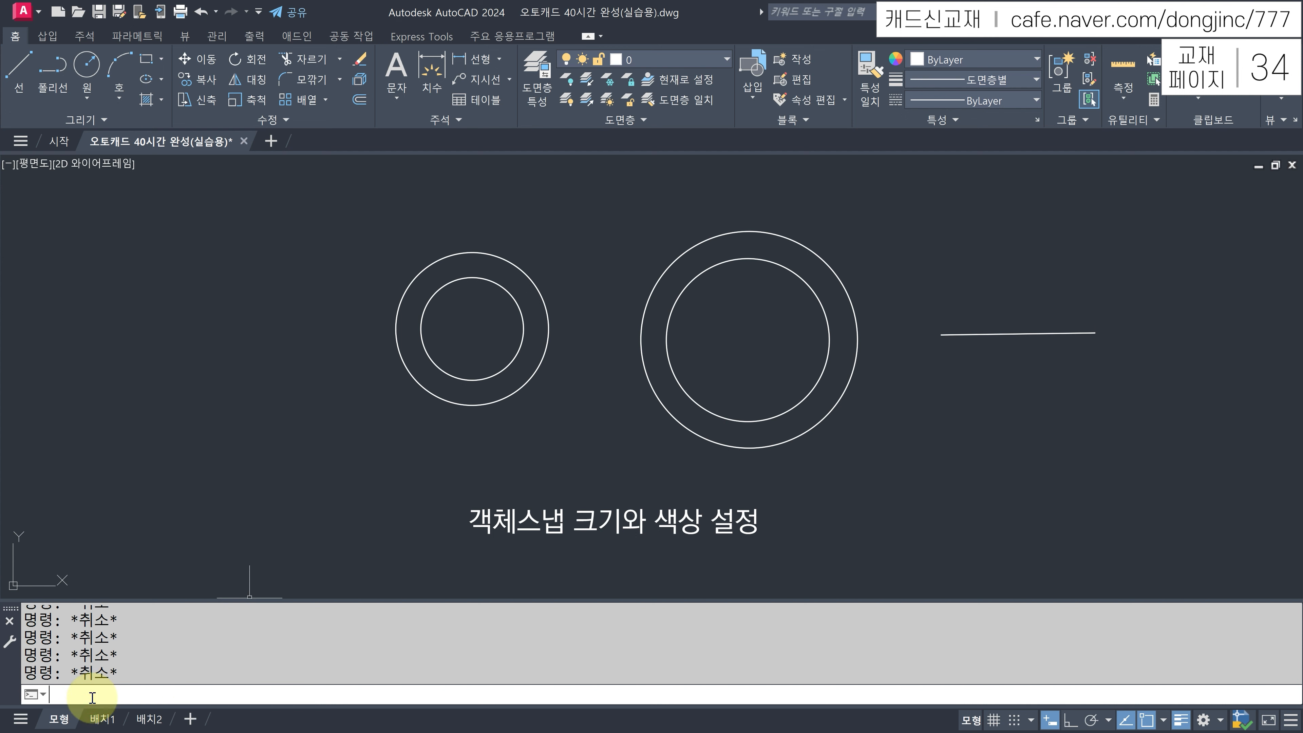
In the drafting options, set the 2D AutoSnap marker (2D AutoSnap 표식기) colour for 2D model space to yellow (노란색).
text(OP)
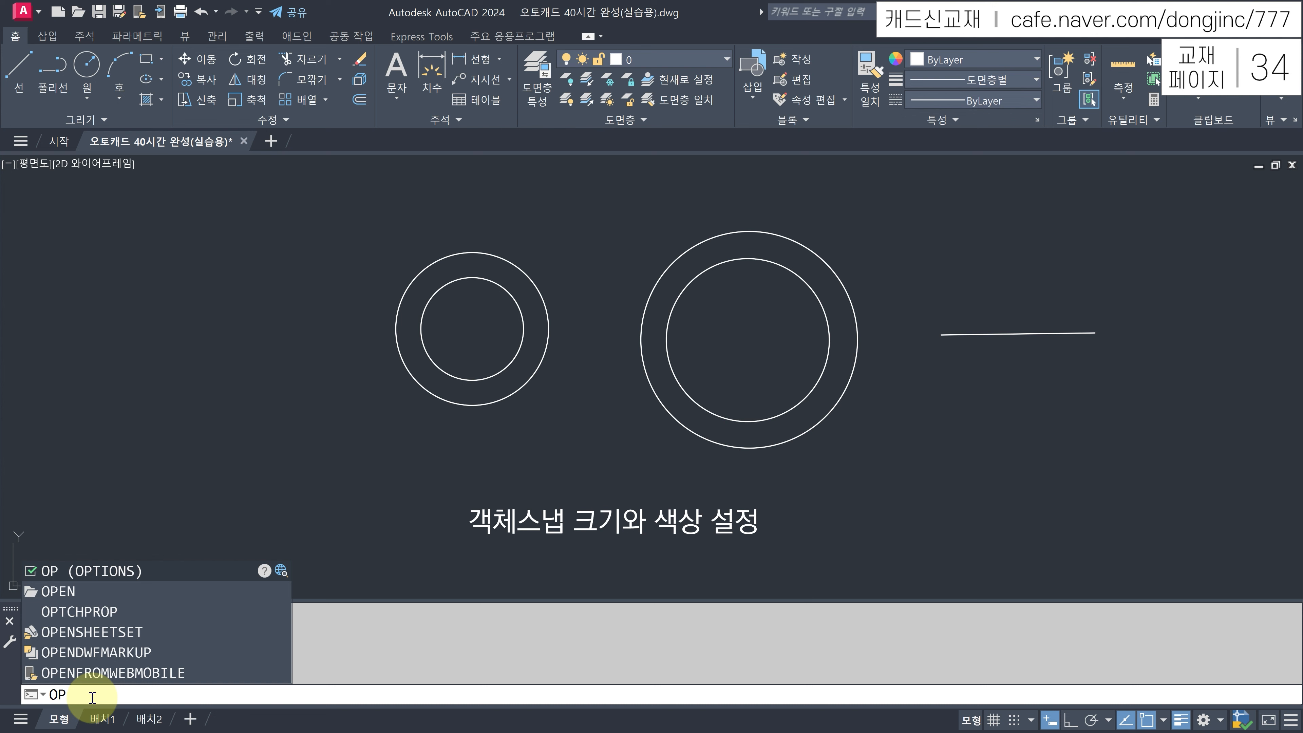
key(space)
key(Return)
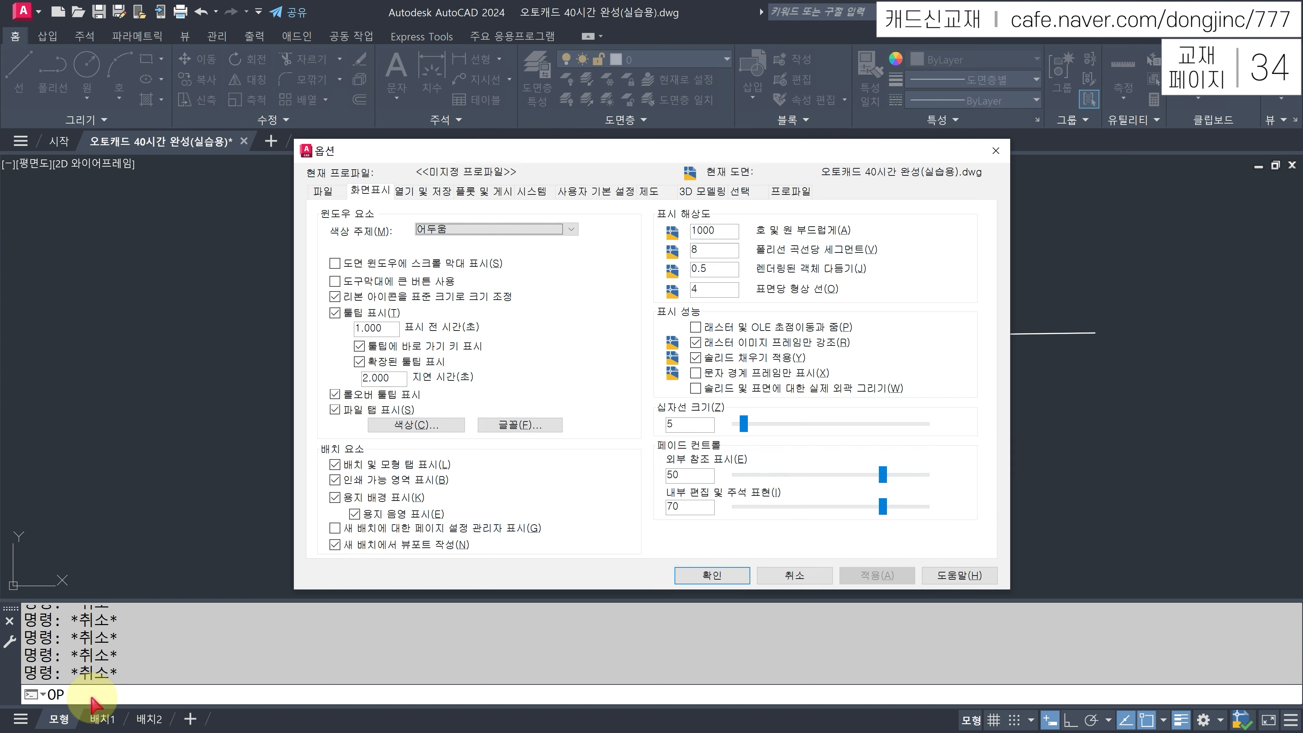
click(650, 192)
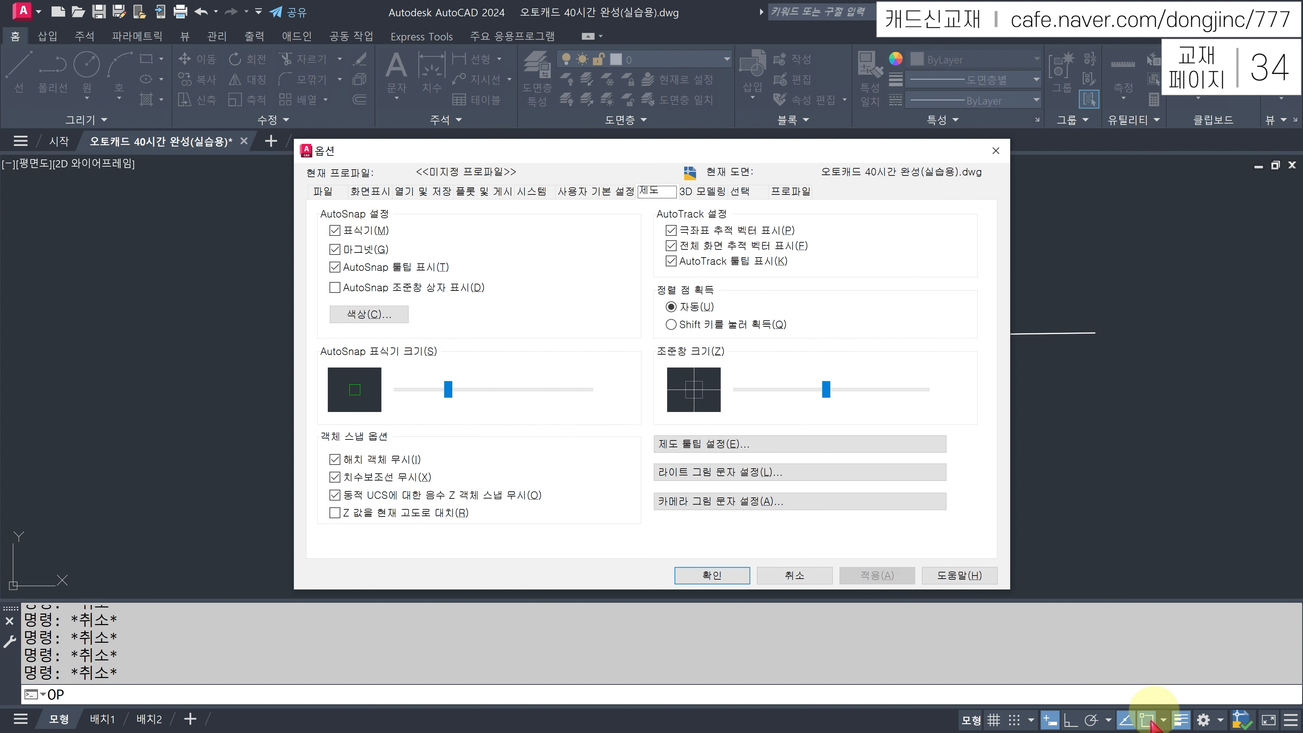
click(382, 313)
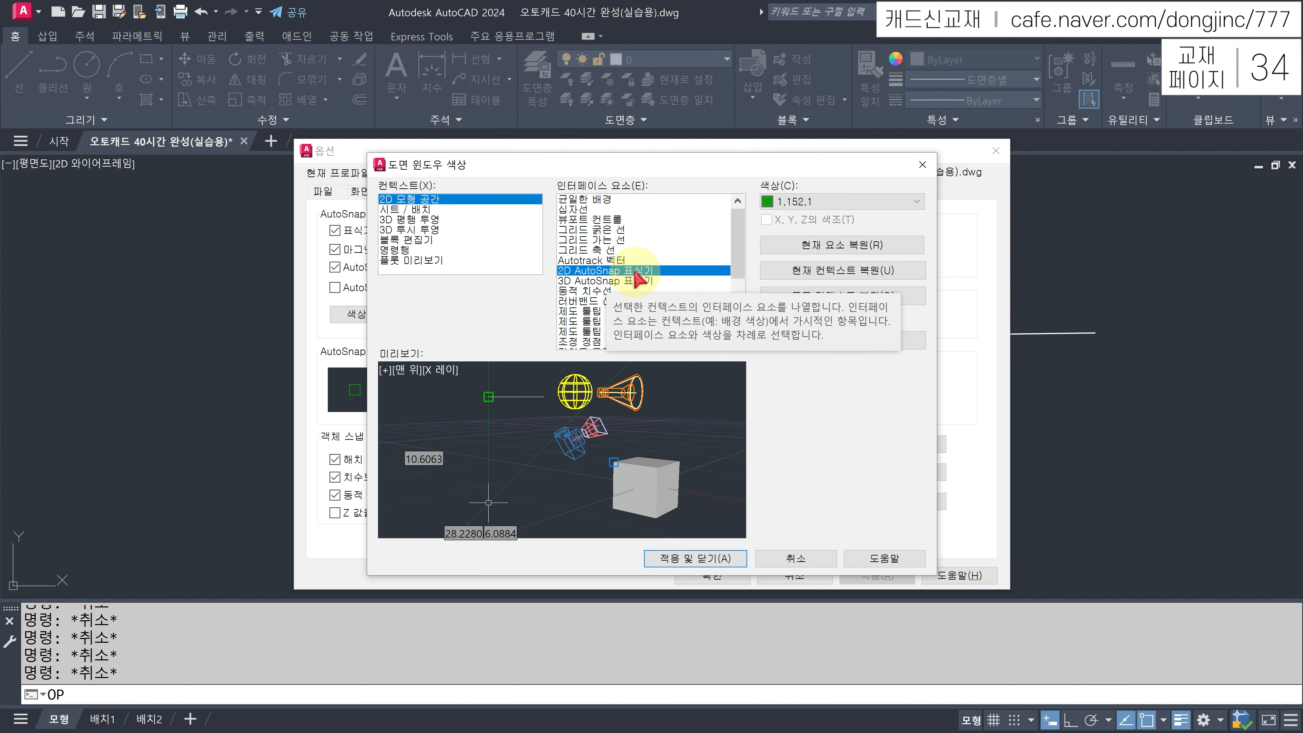
click(870, 202)
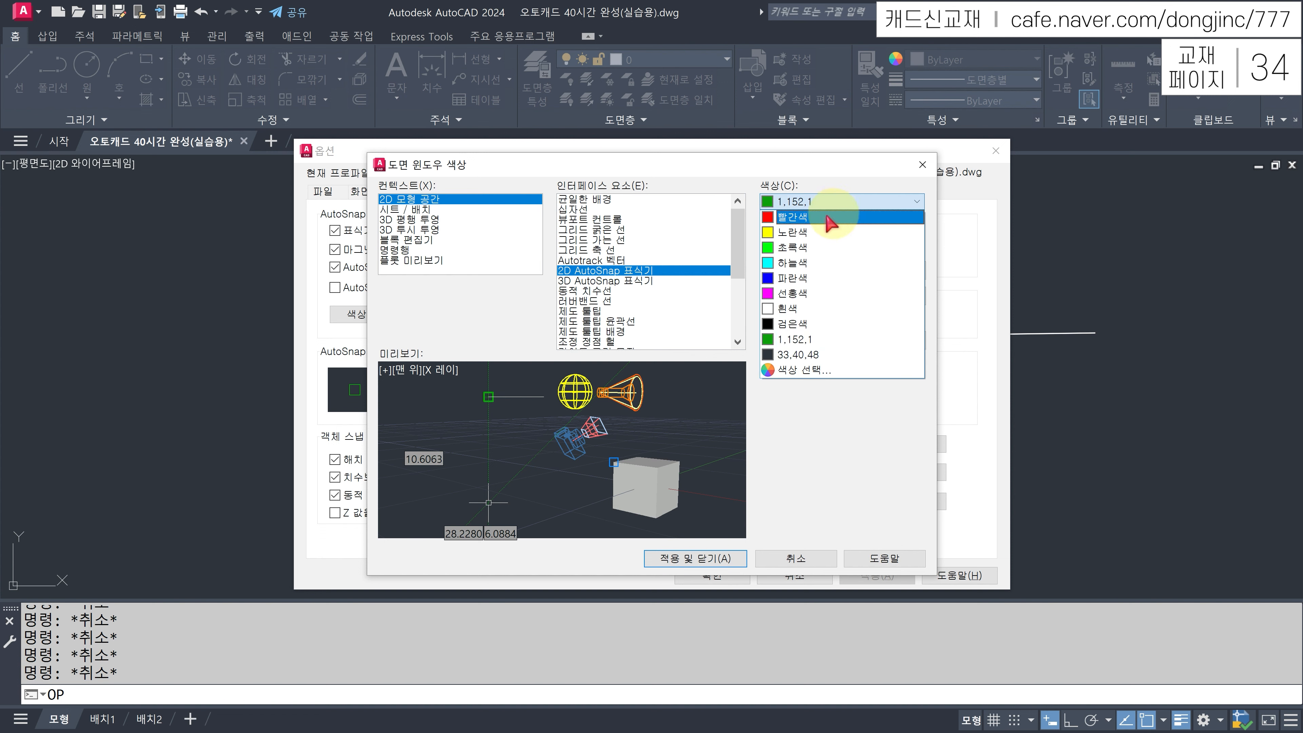
click(793, 235)
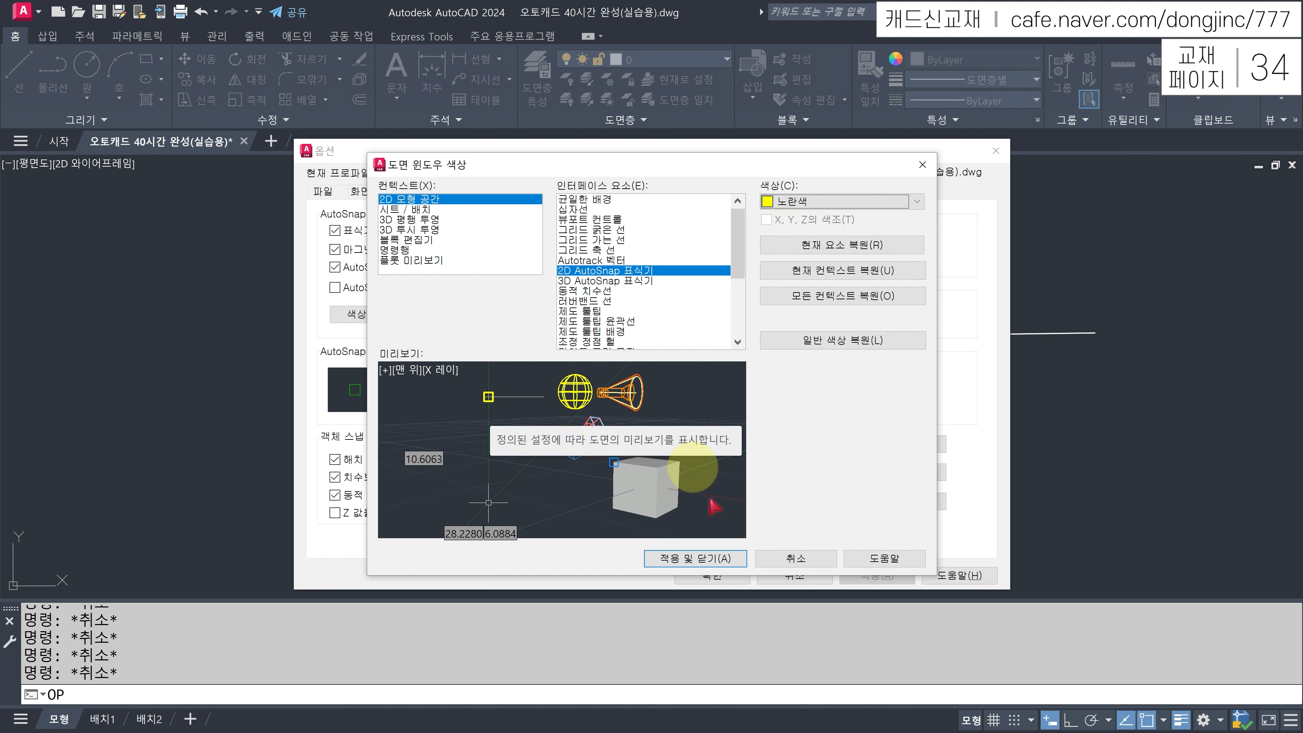
click(706, 562)
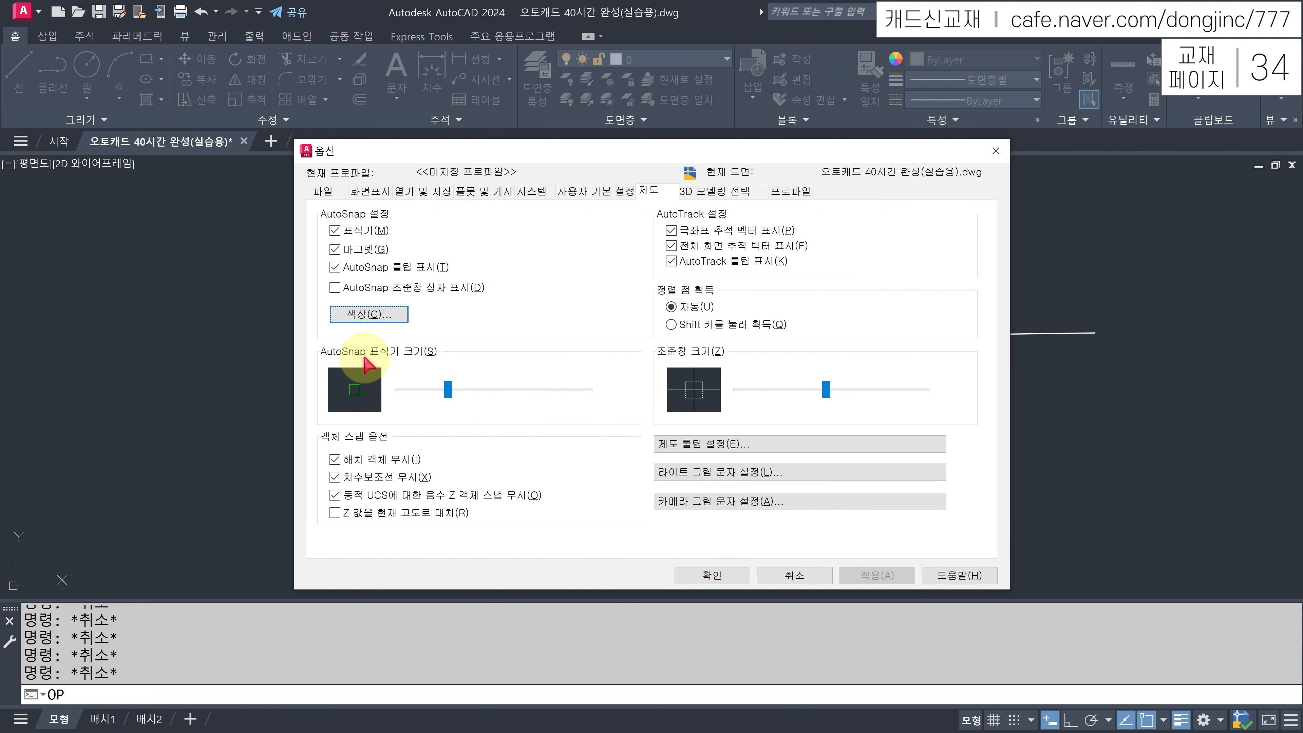
Enlarge the AutoSnap marker slightly, accept the options, and start a line to check the marker.
click(448, 390)
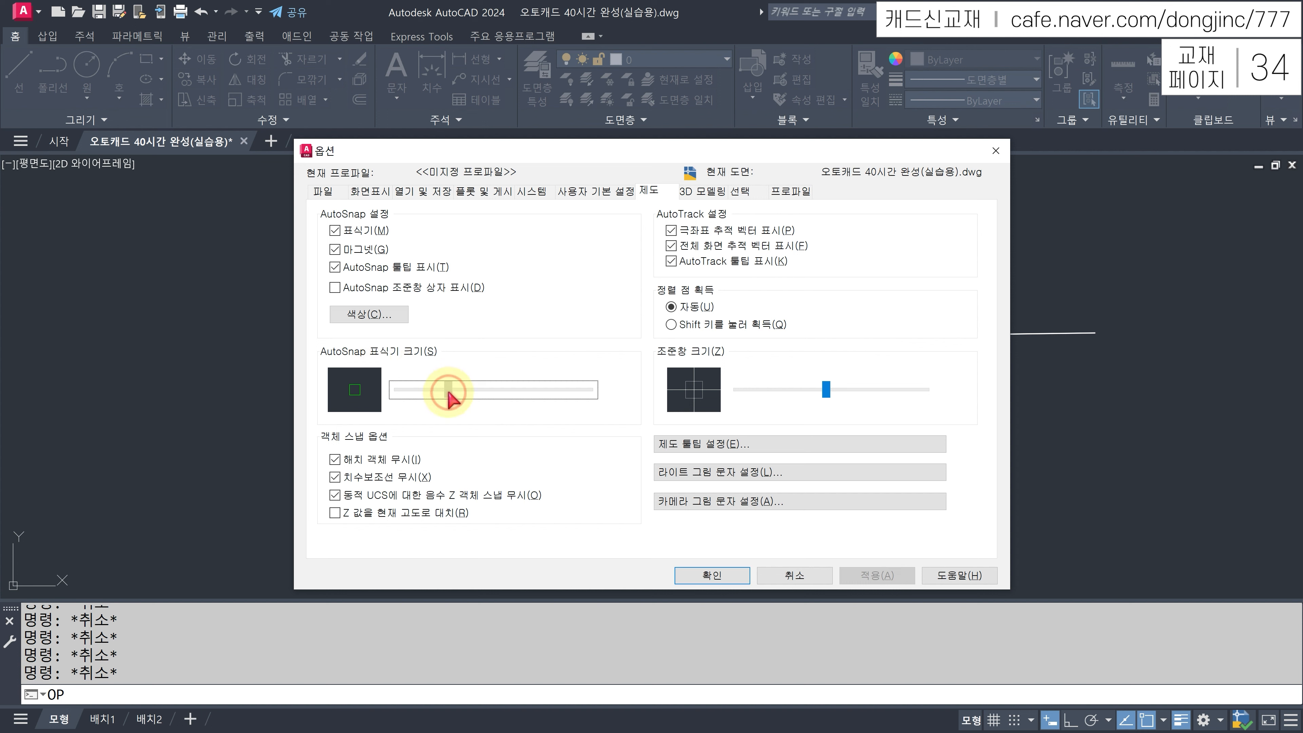
drag(457, 392, 449, 395)
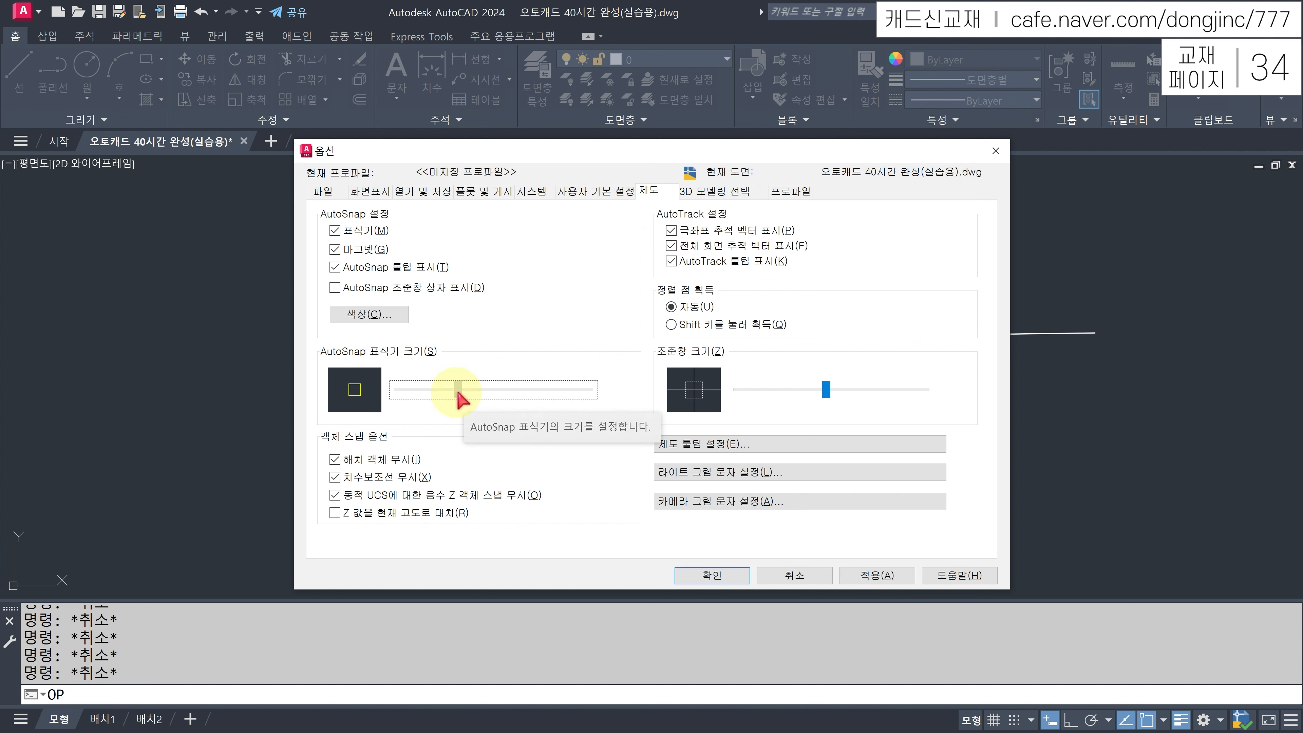
drag(451, 393, 481, 389)
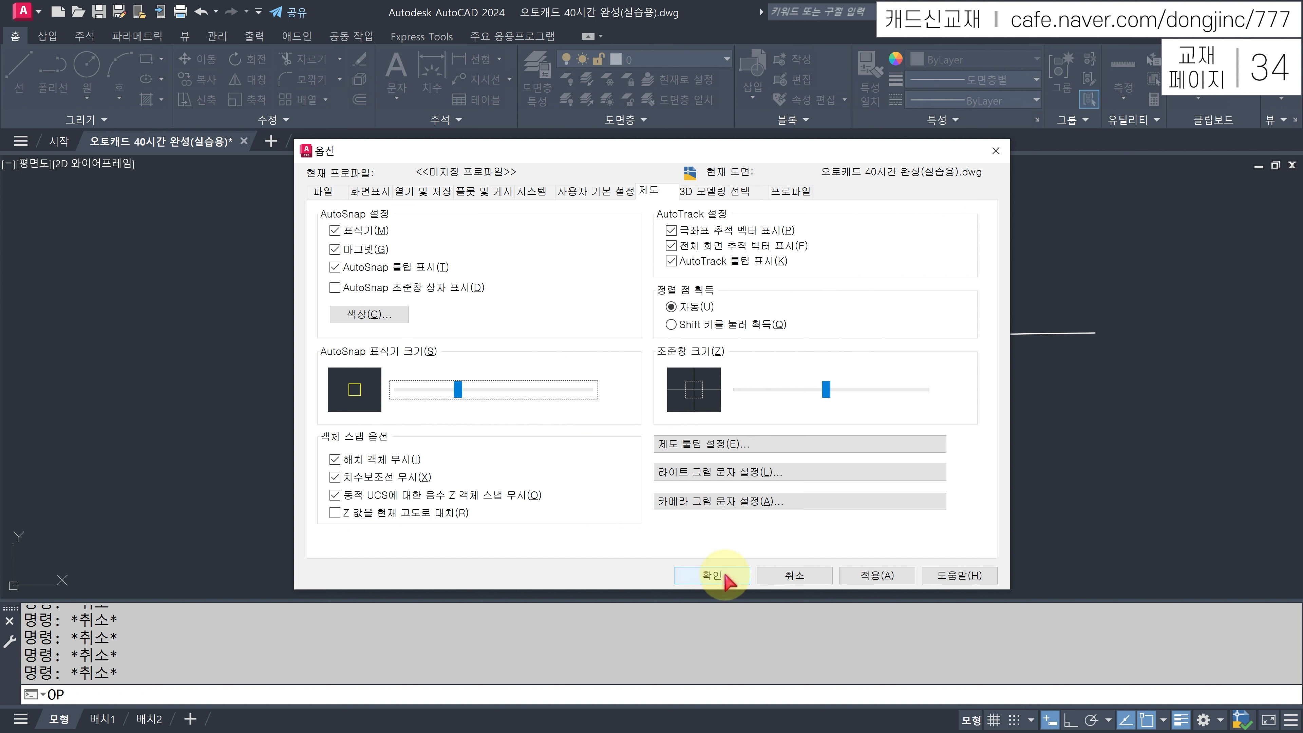
click(712, 574)
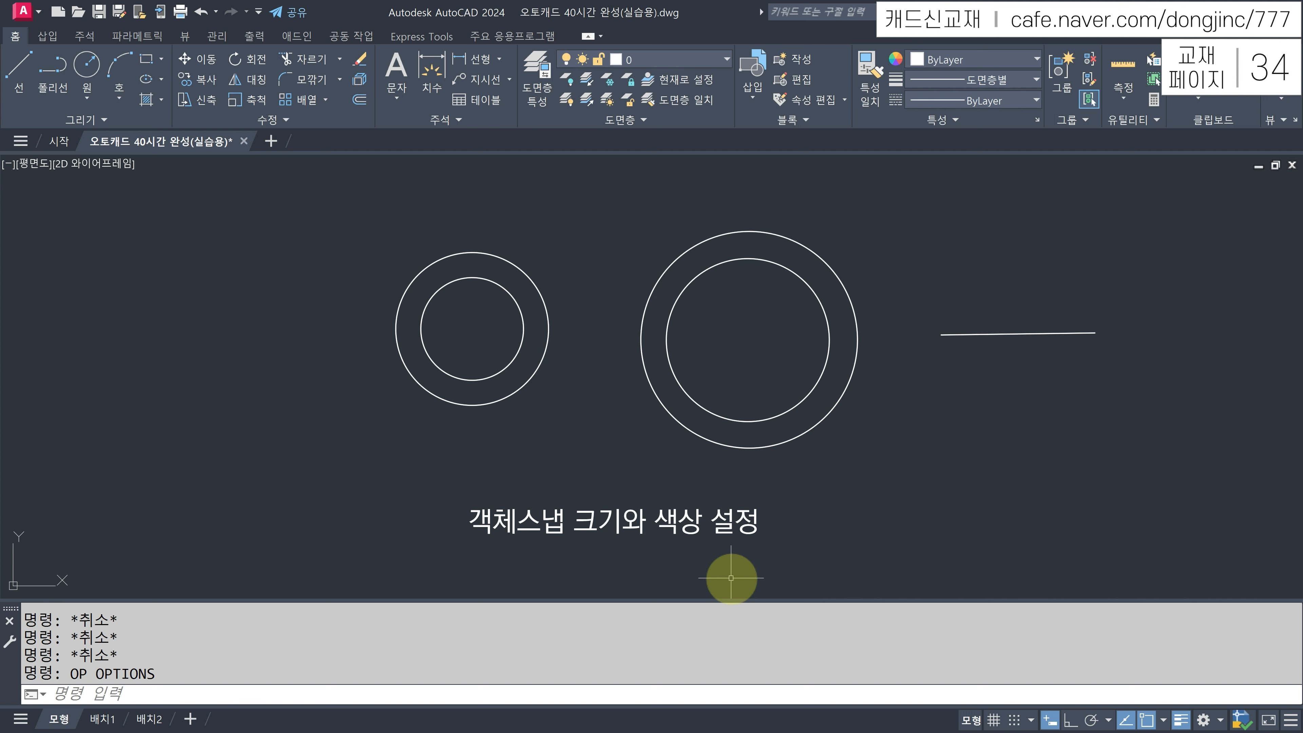
text(L)
key(Return)
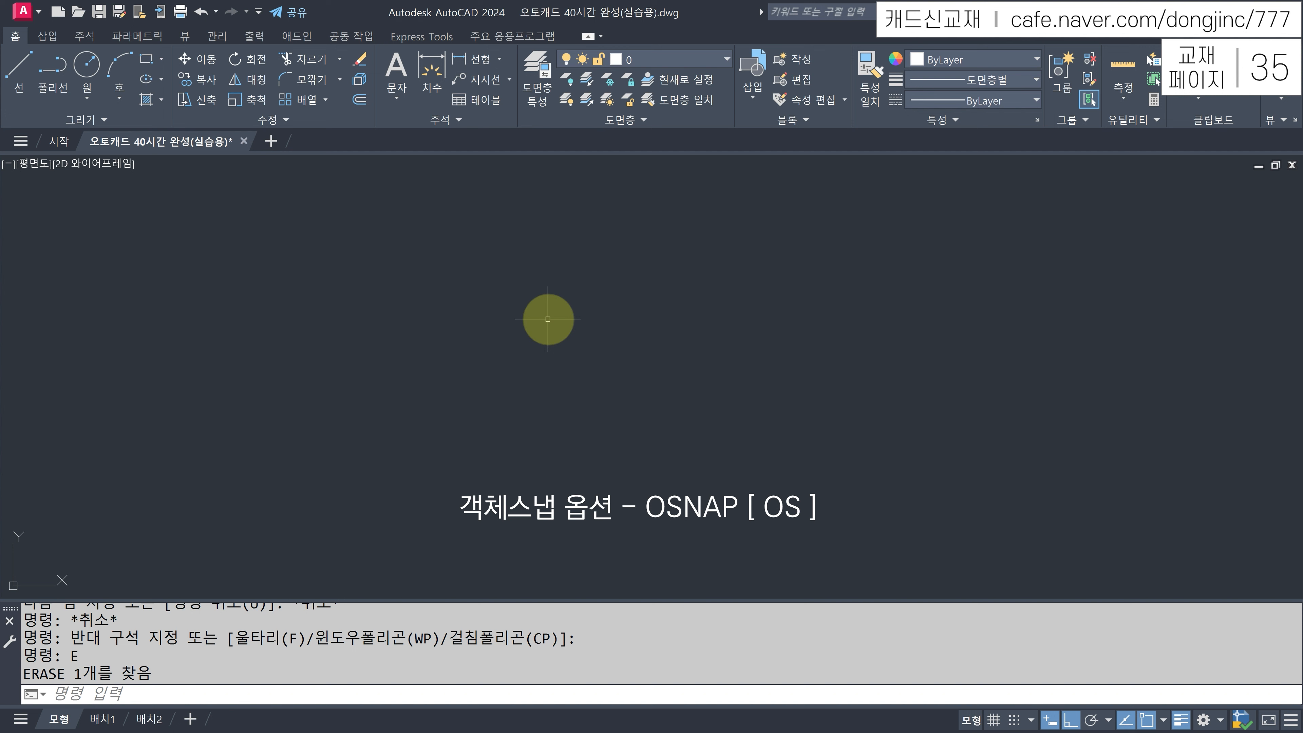
Draw a horizontal line about 60 units long with ortho on, above and to the left of the OSNAP [ OS ] title.
text(L)
key(Return)
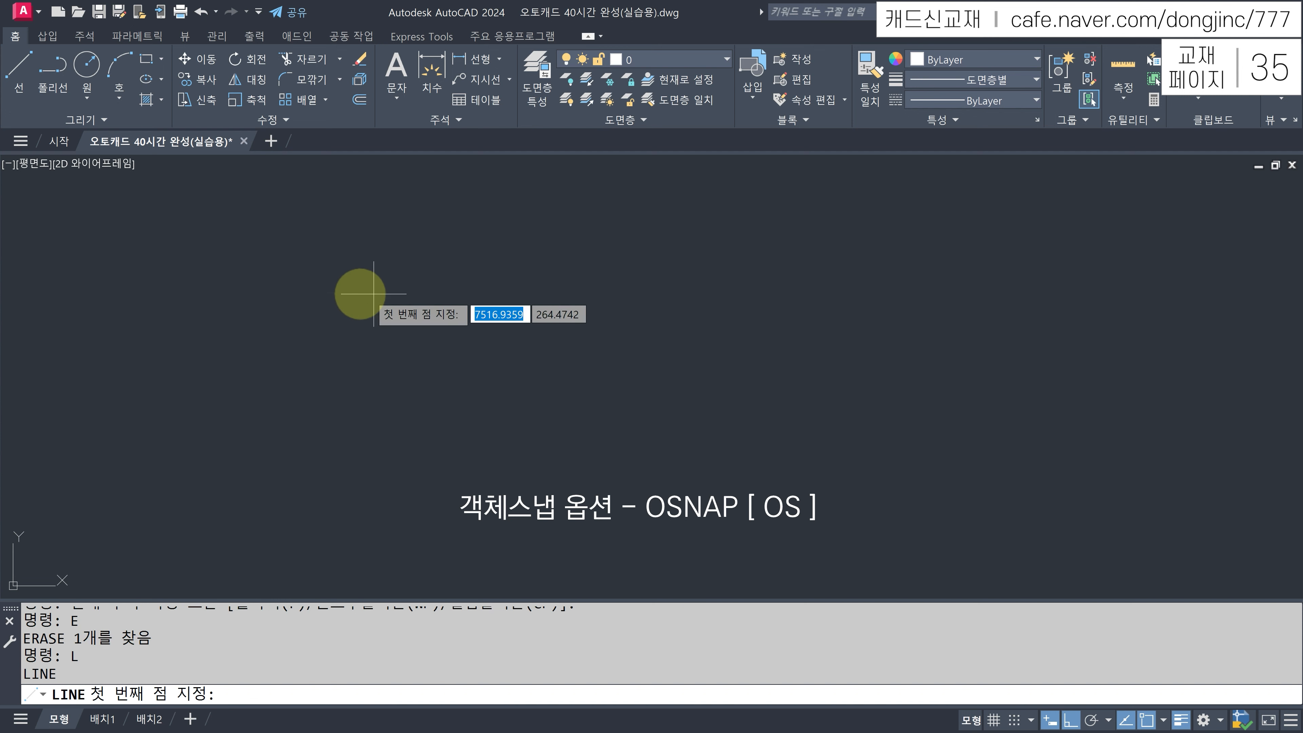
click(289, 286)
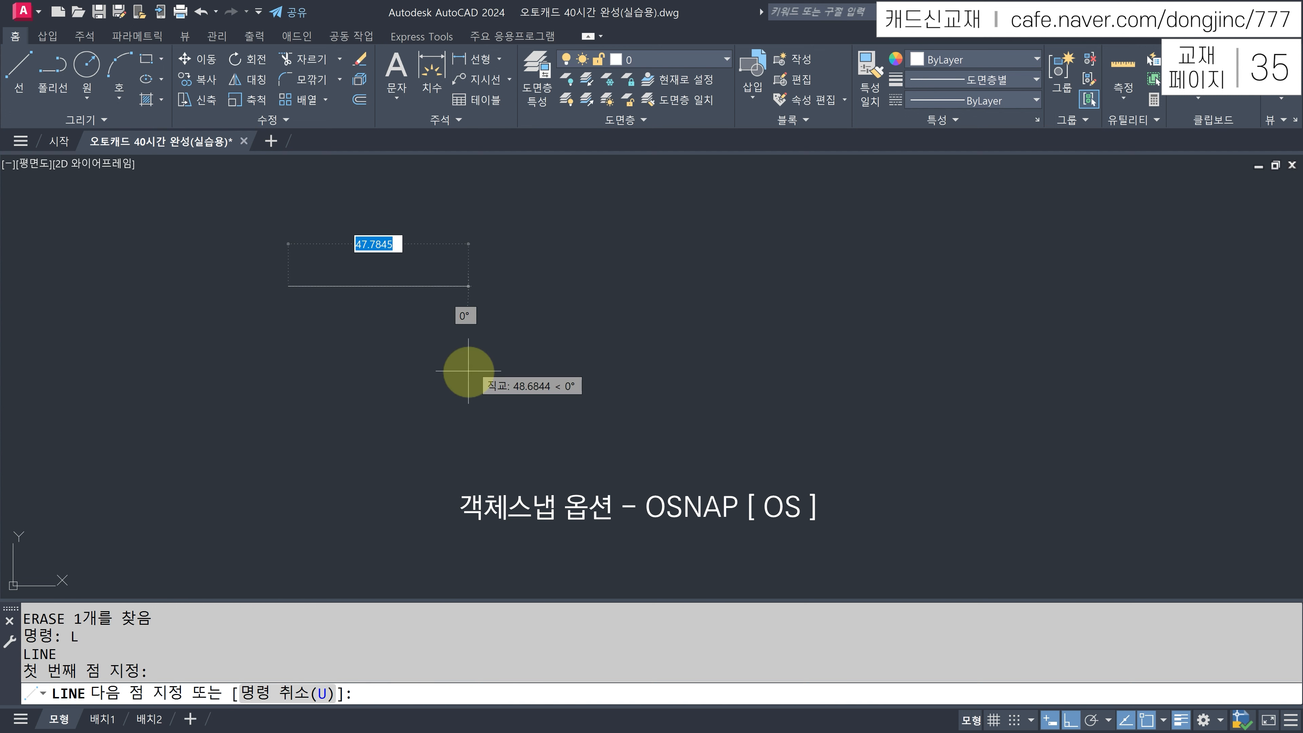
key(F8)
key(F8)
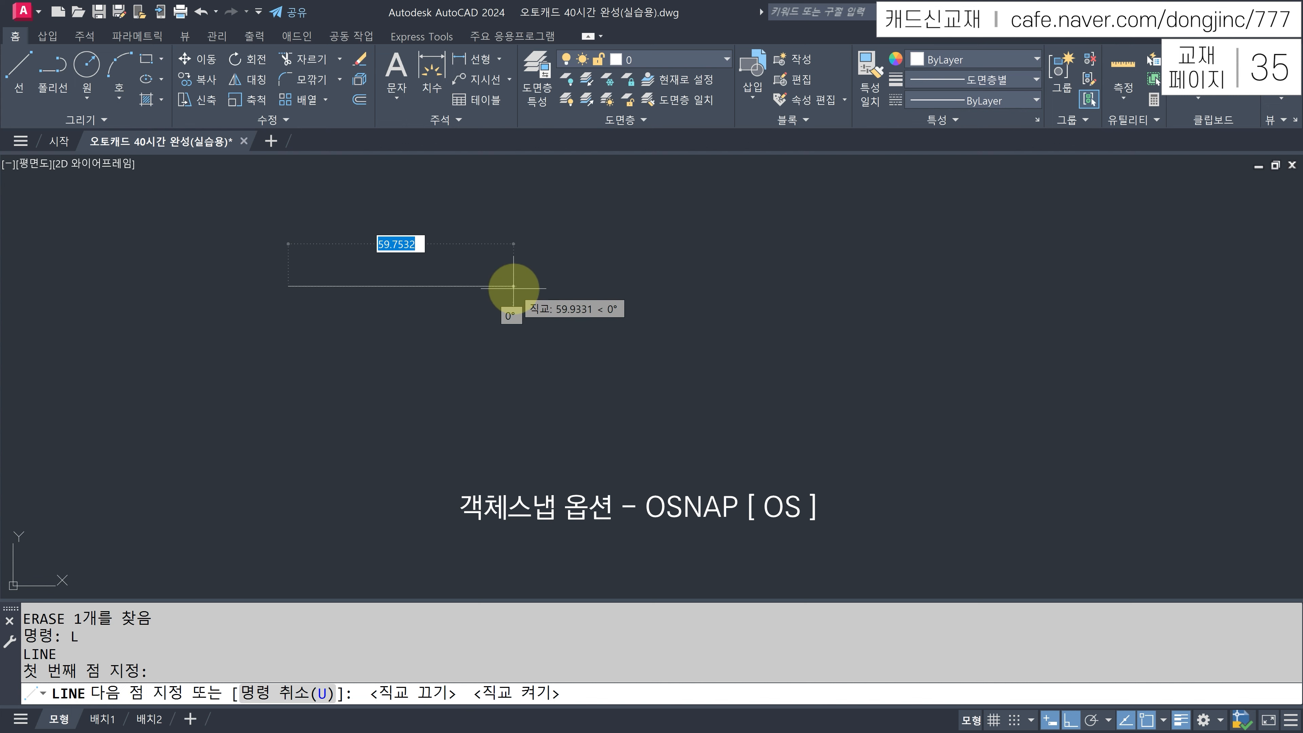
click(513, 286)
key(Return)
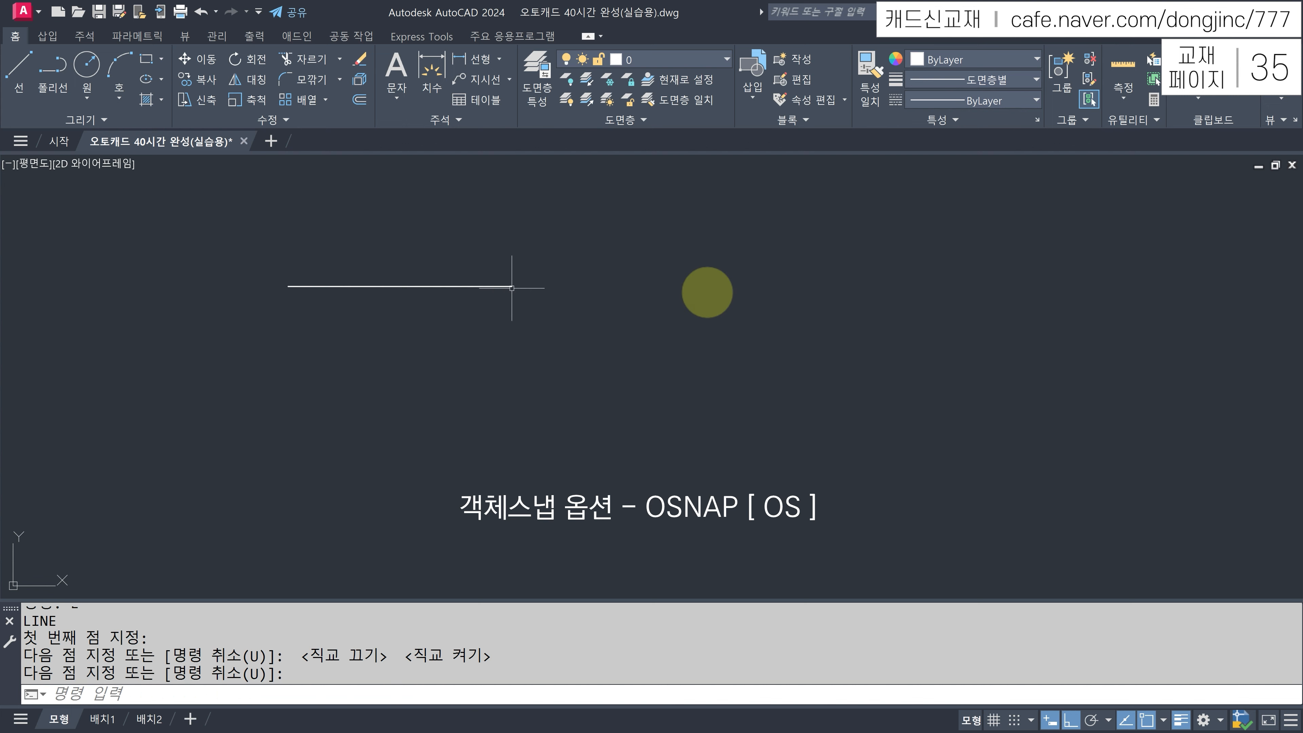
Draw a circle by centre and radius to the right of the horizontal line.
text(c)
key(Return)
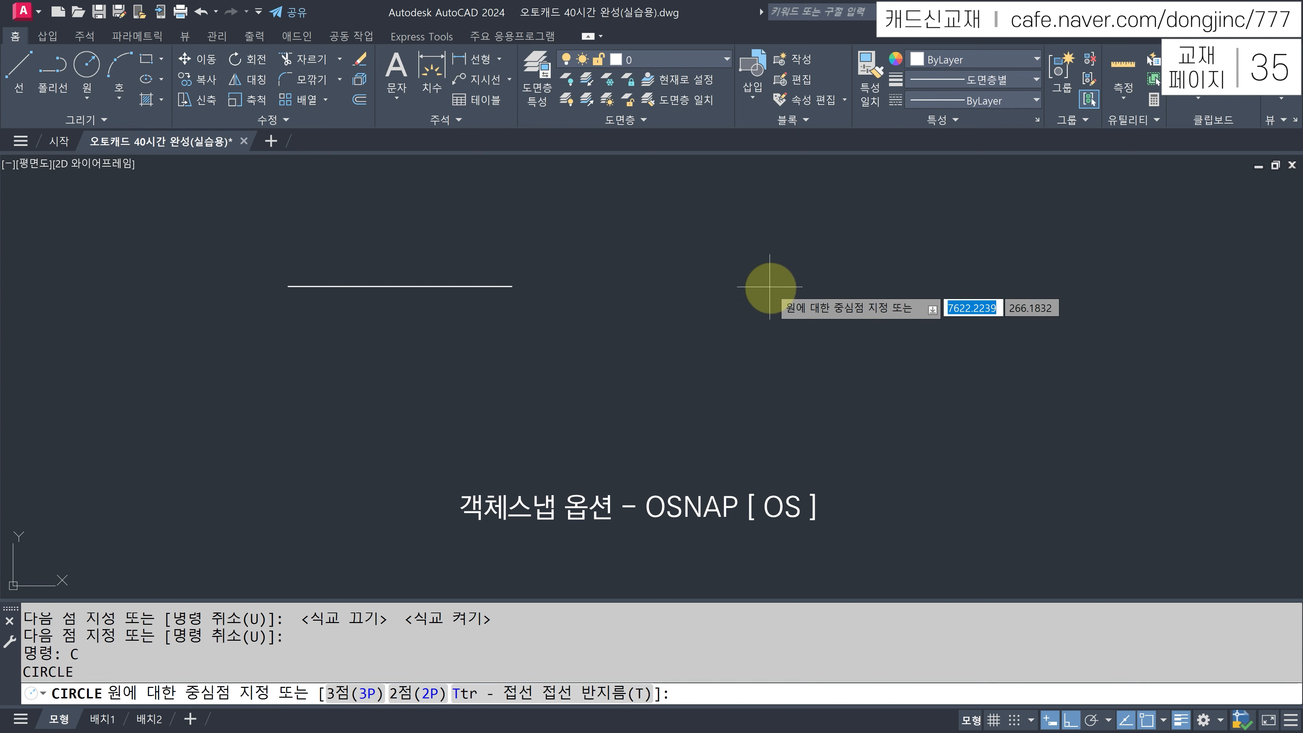
click(767, 280)
click(815, 321)
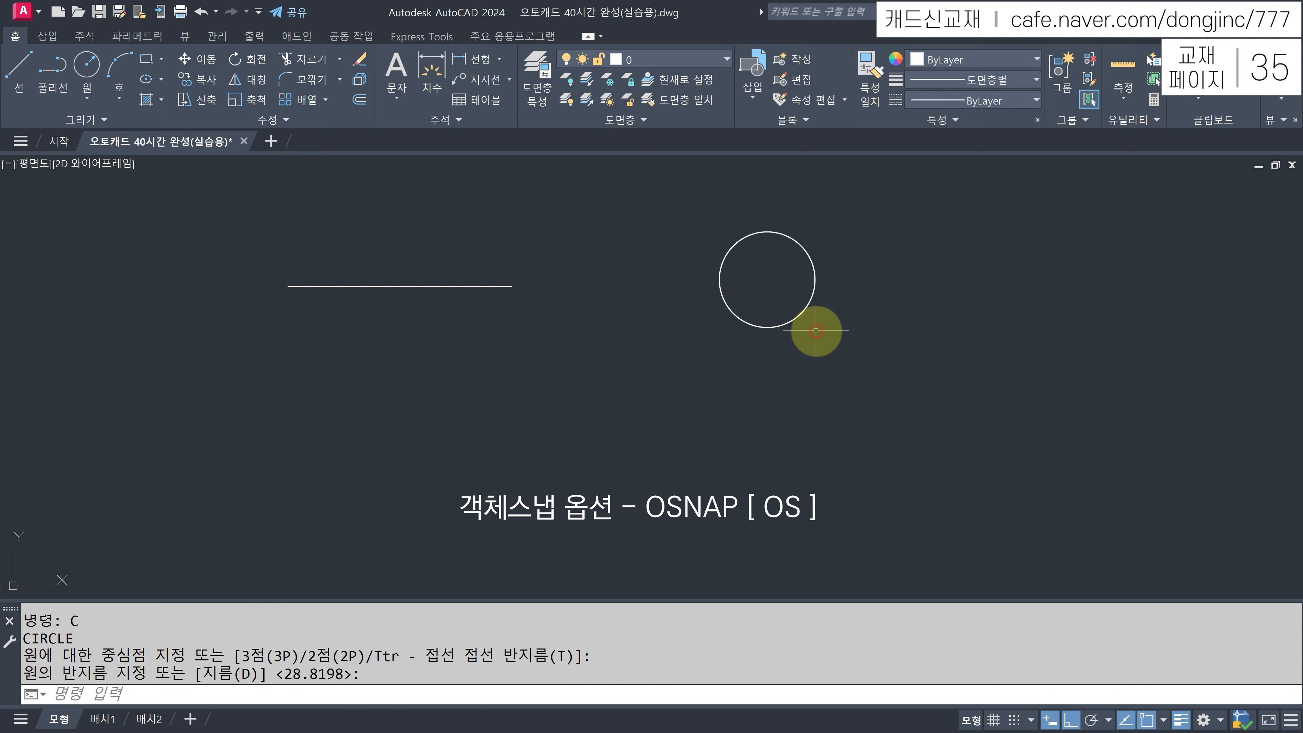
key(Return)
key(Escape)
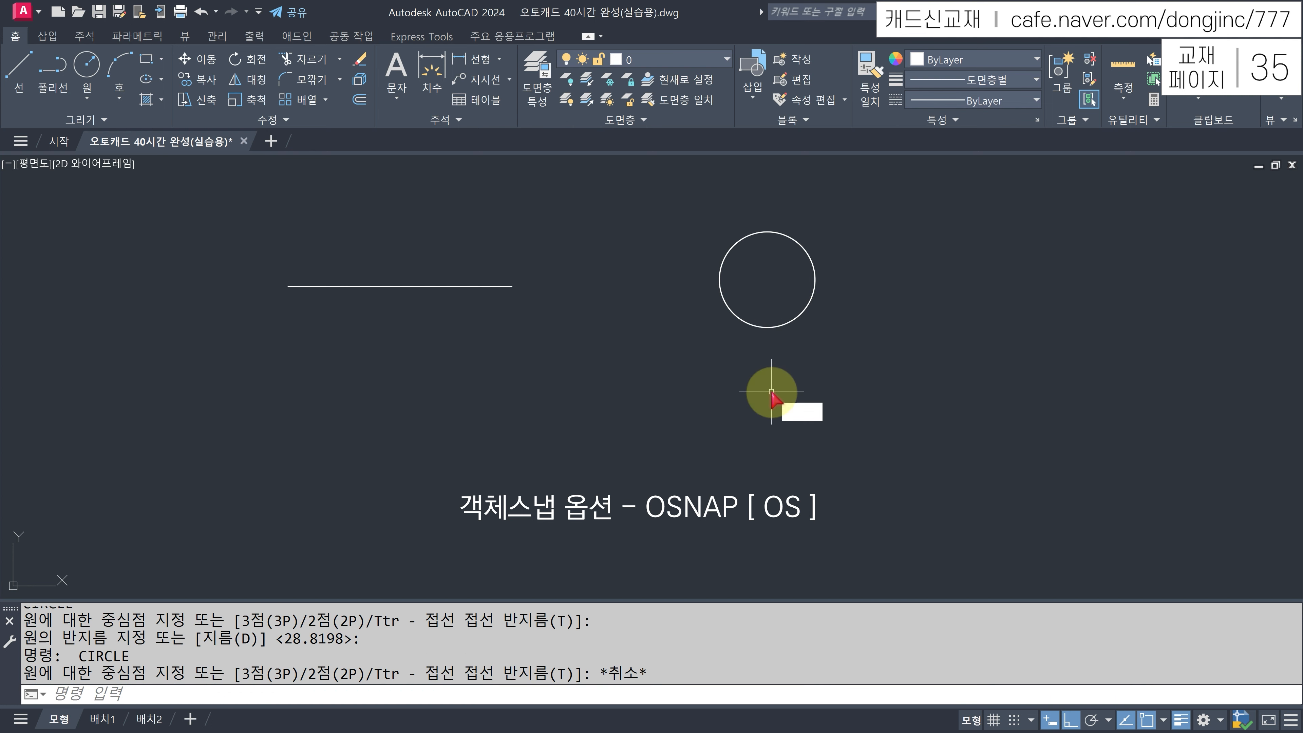
Draw a rectangle by two opposite corners below the horizontal line.
text(rec)
key(Return)
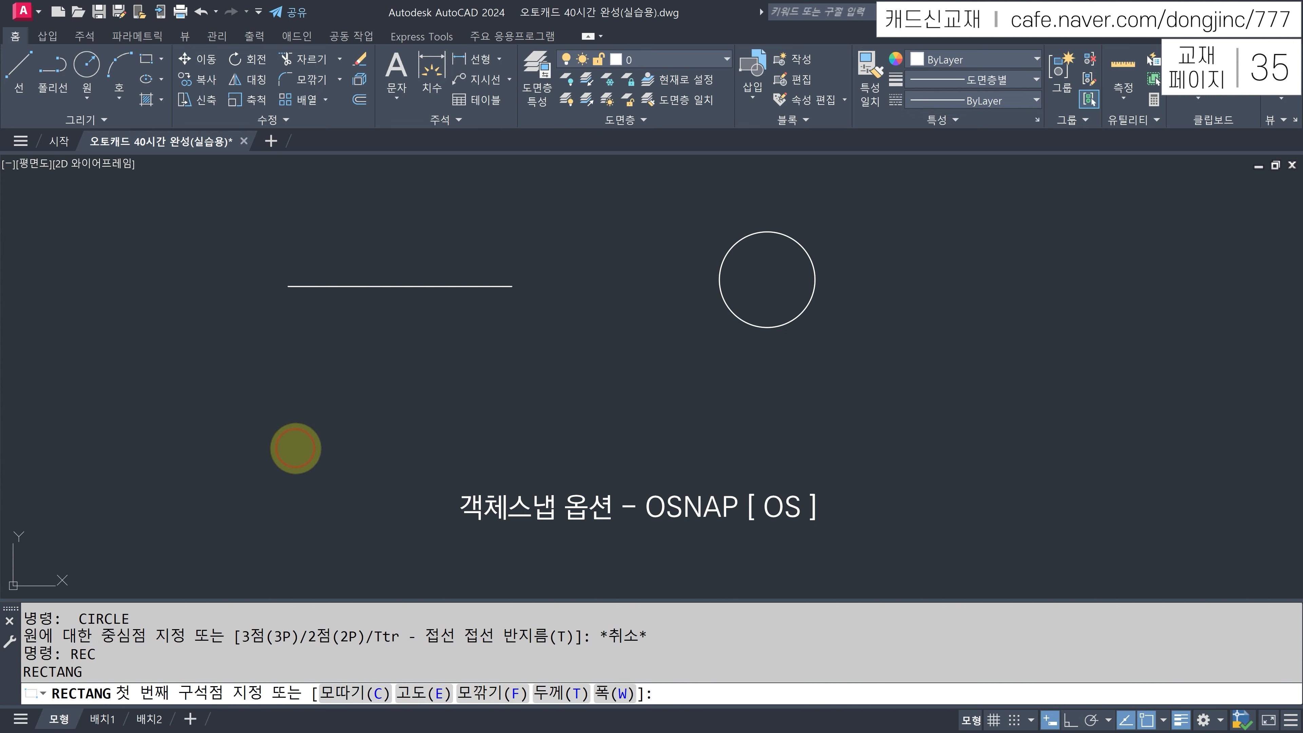
click(294, 447)
click(448, 378)
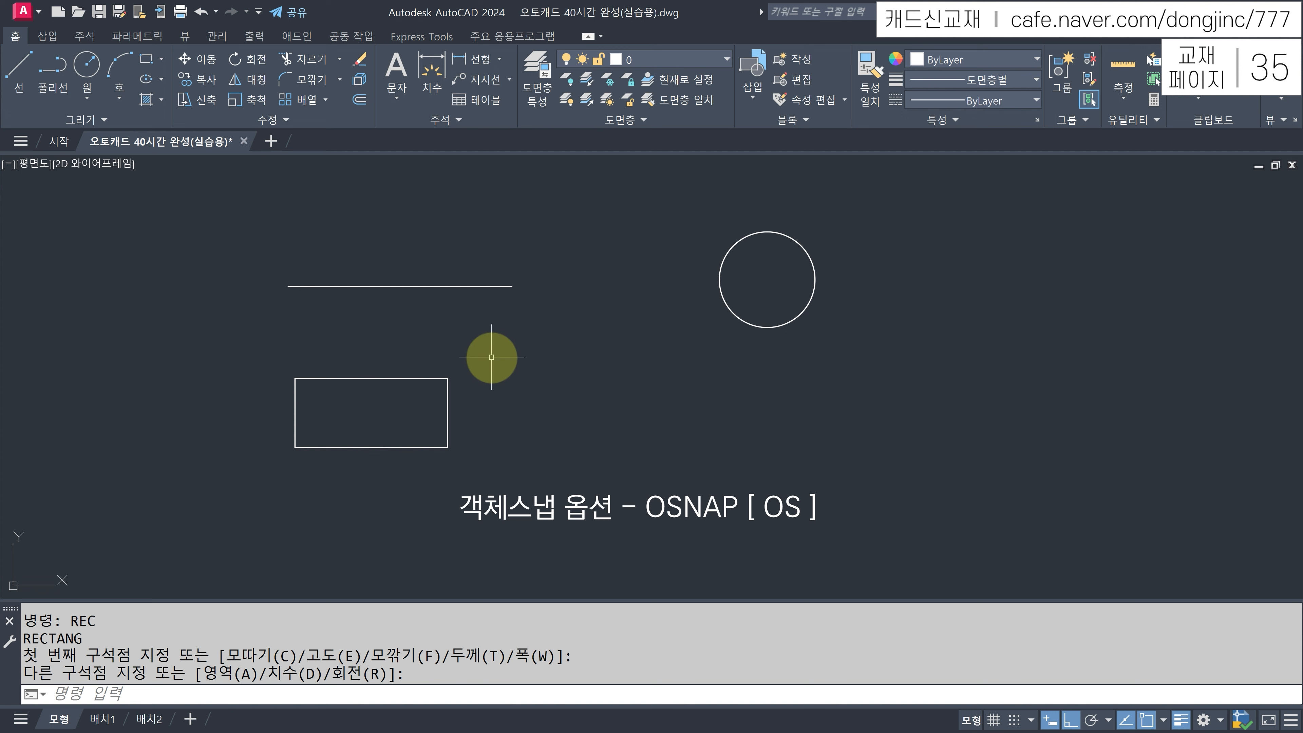
Place a point in the empty space to the right of the rectangle.
text(O)
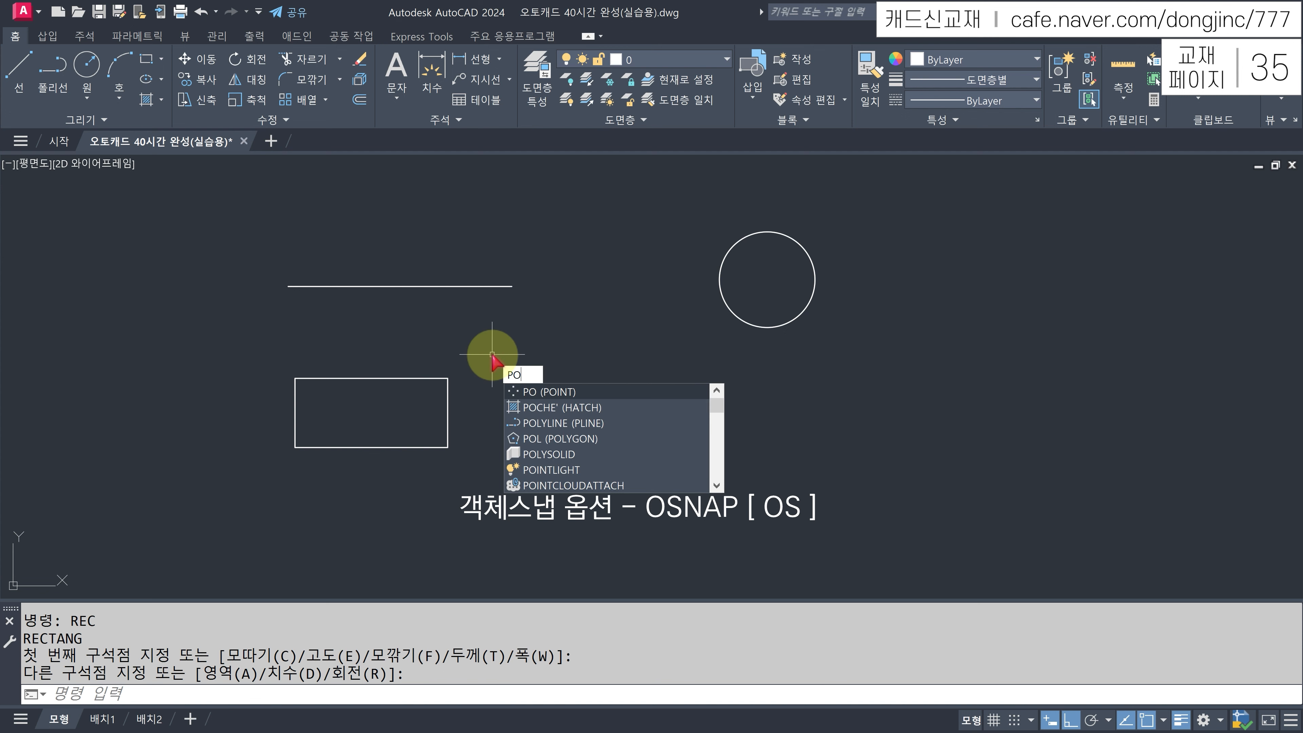
key(Return)
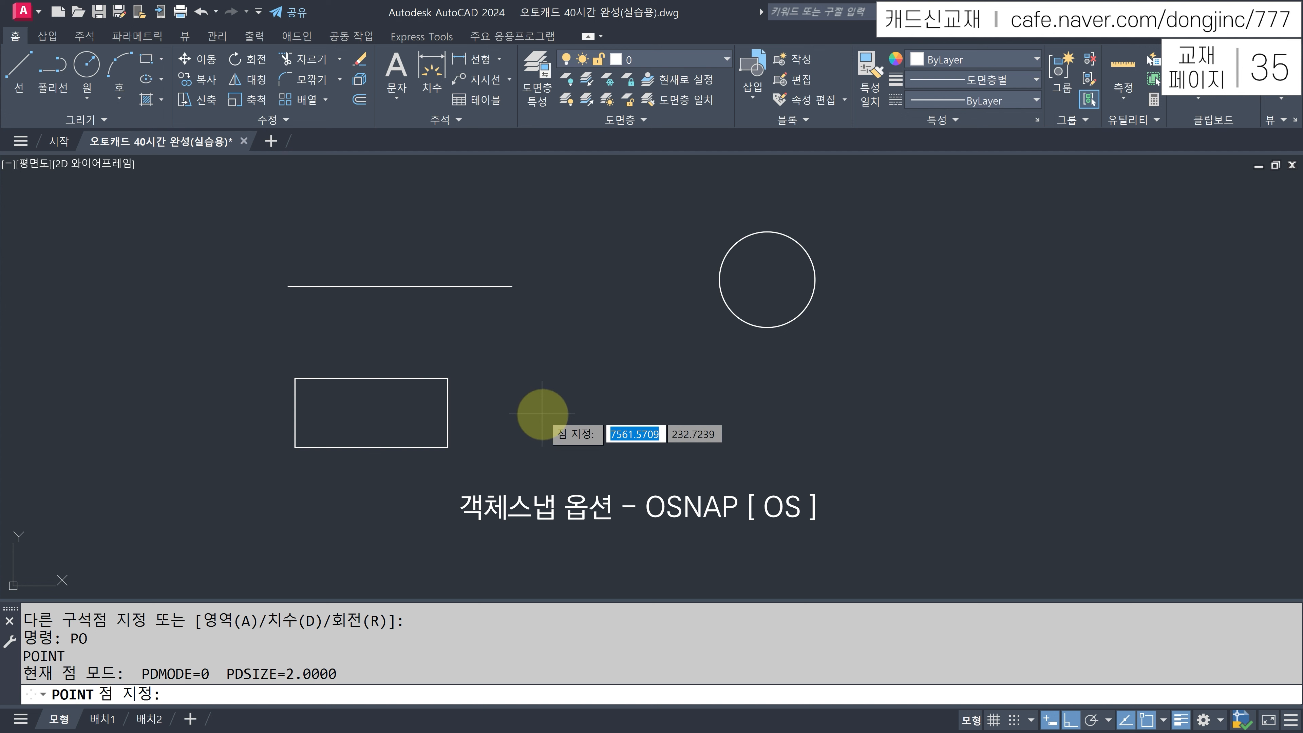
click(562, 423)
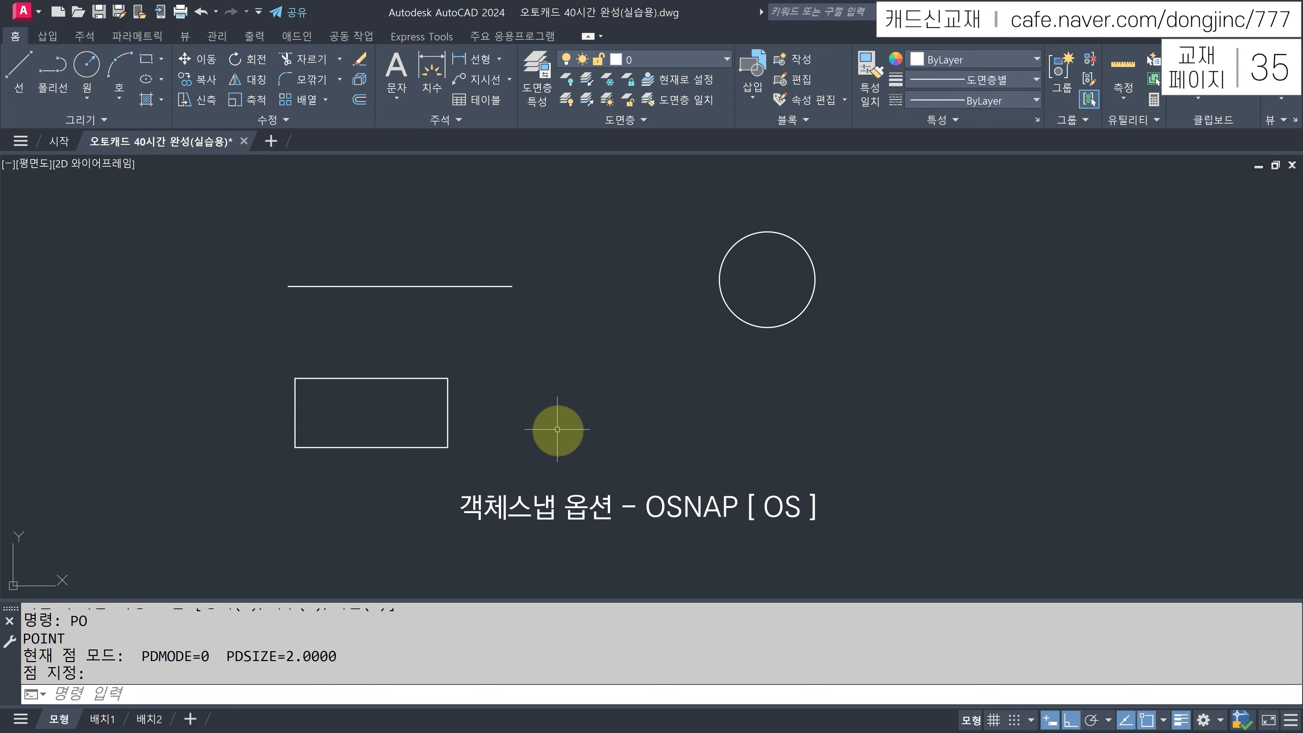
Draw a short horizontal line to the right of the point and a vertical line about 15 units long crossing it.
text(L)
key(Return)
click(627, 414)
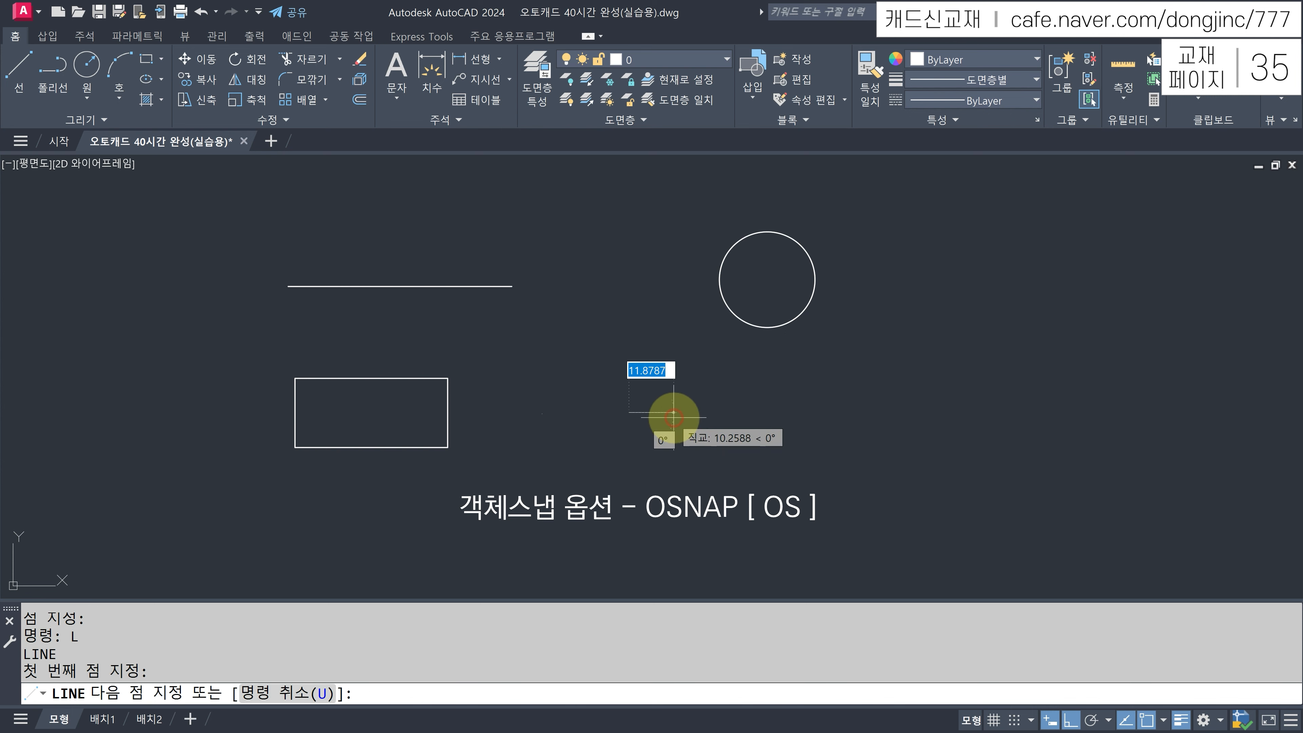
click(711, 414)
key(Return)
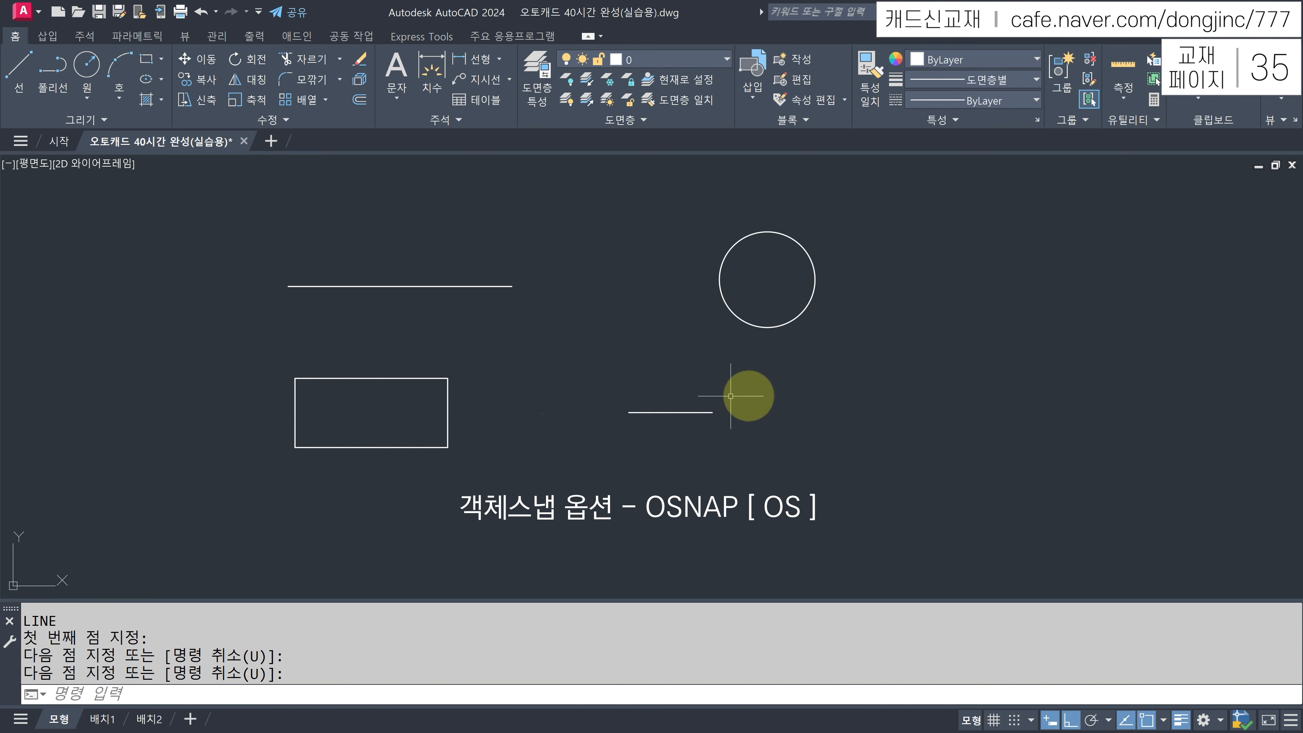
key(Return)
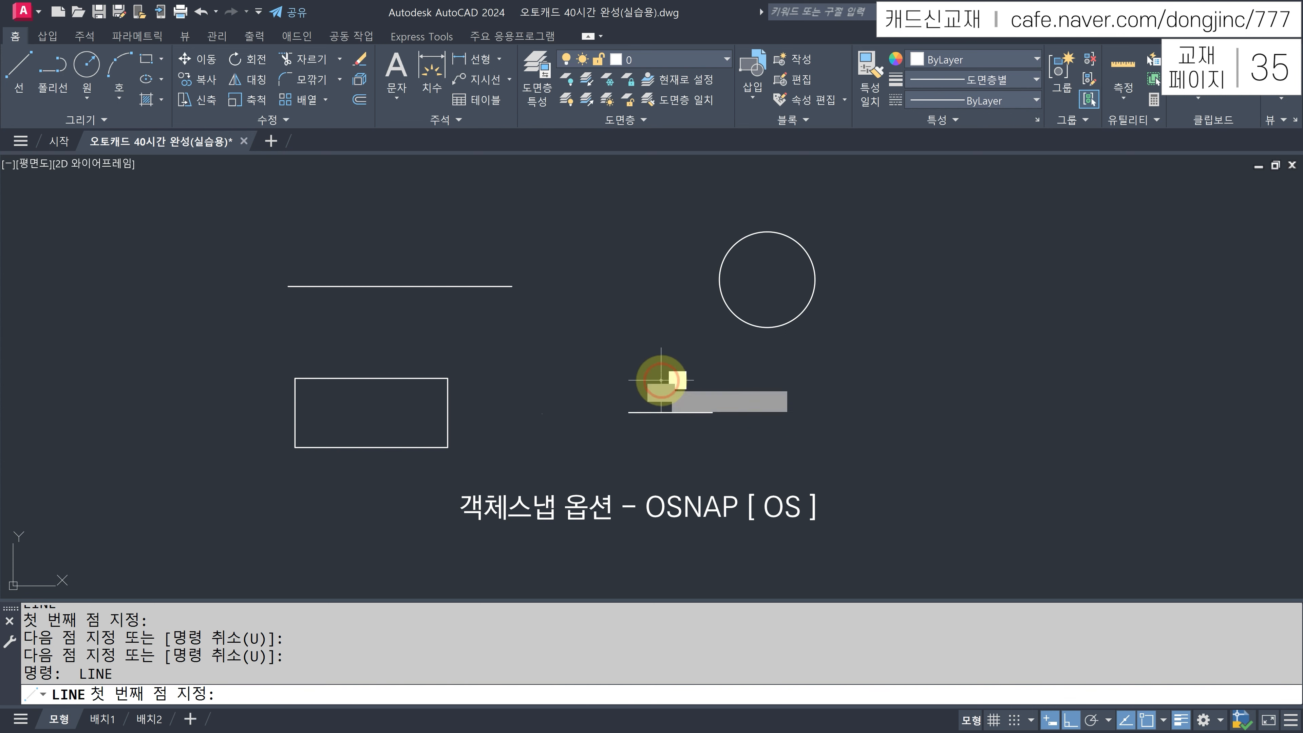
click(660, 380)
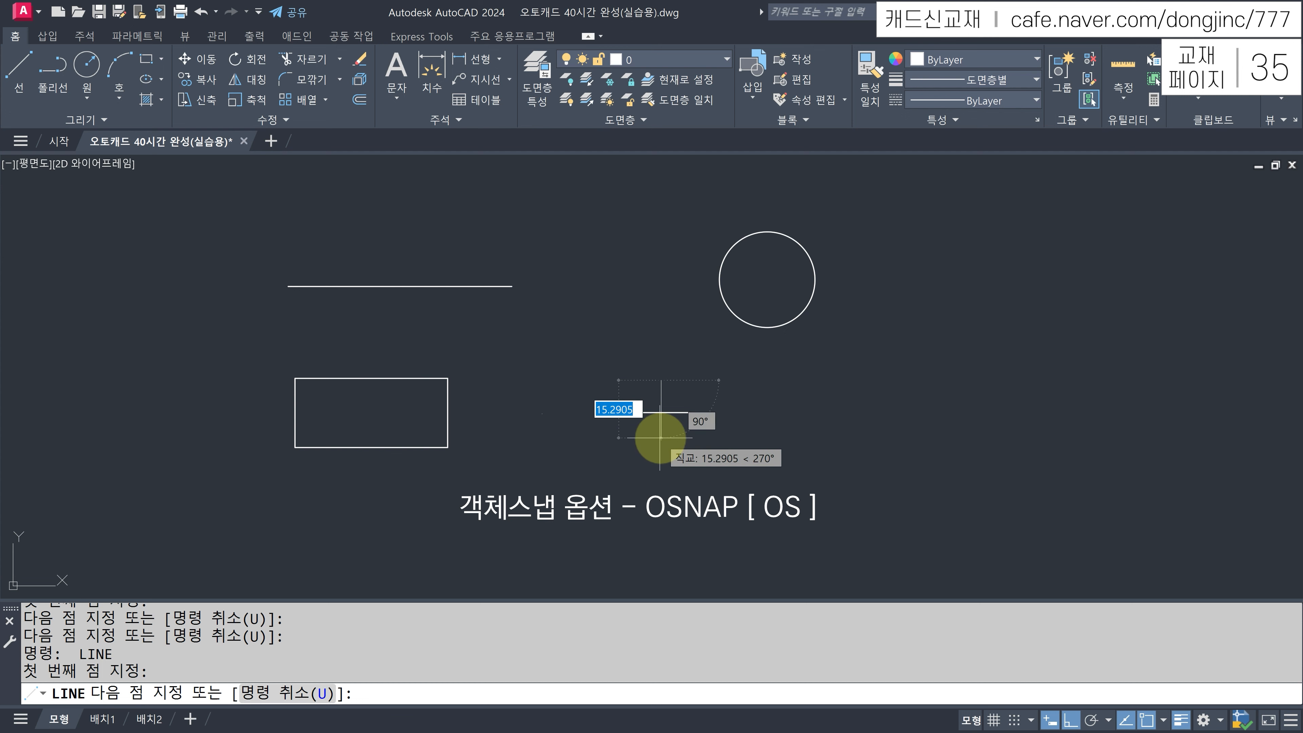
click(660, 437)
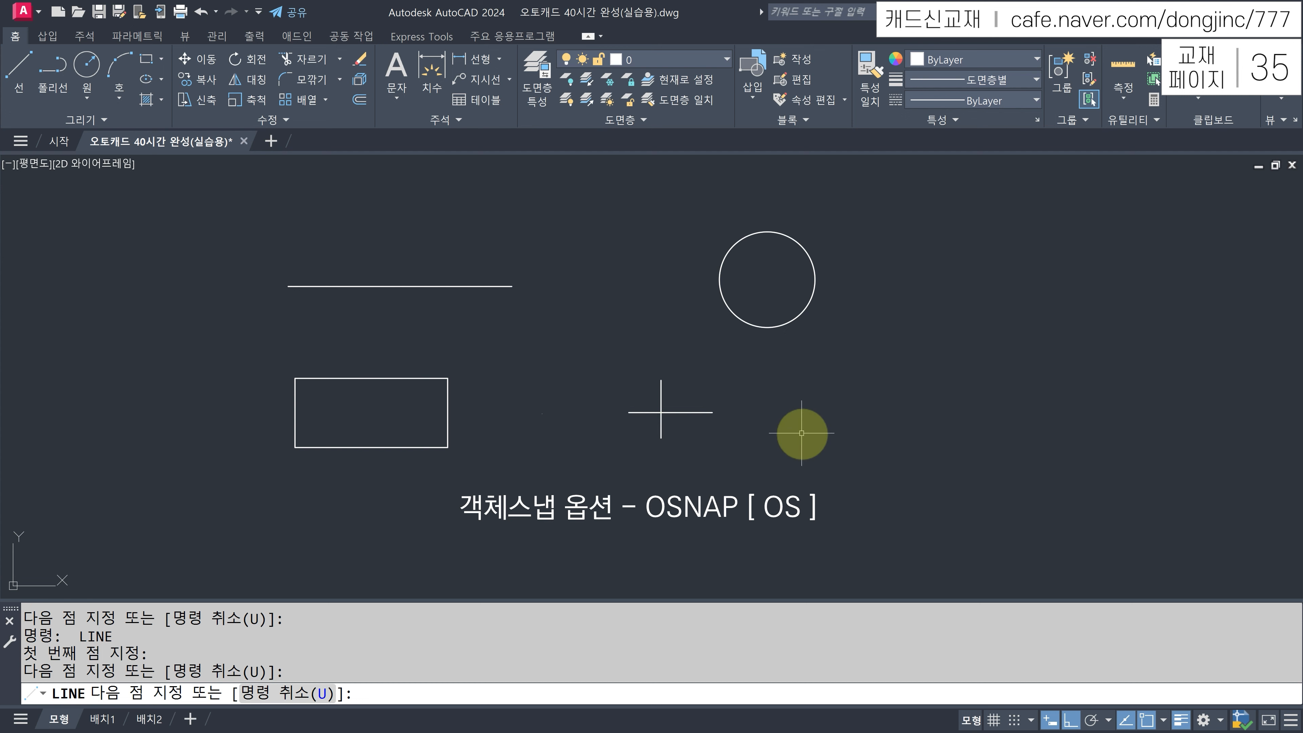
key(Return)
Draw a horizontal line to the right of the cross and a separate short vertical line above it, leaving a gap between them.
text(L)
key(Return)
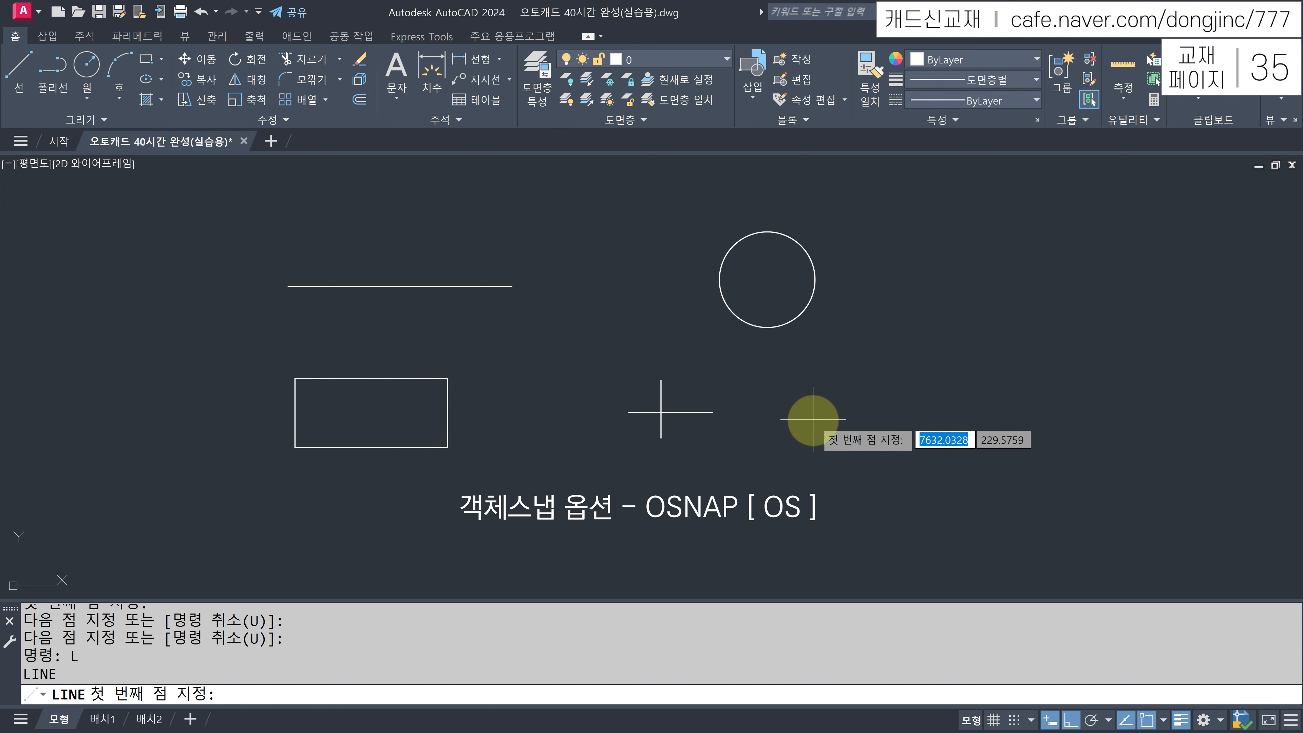
click(799, 404)
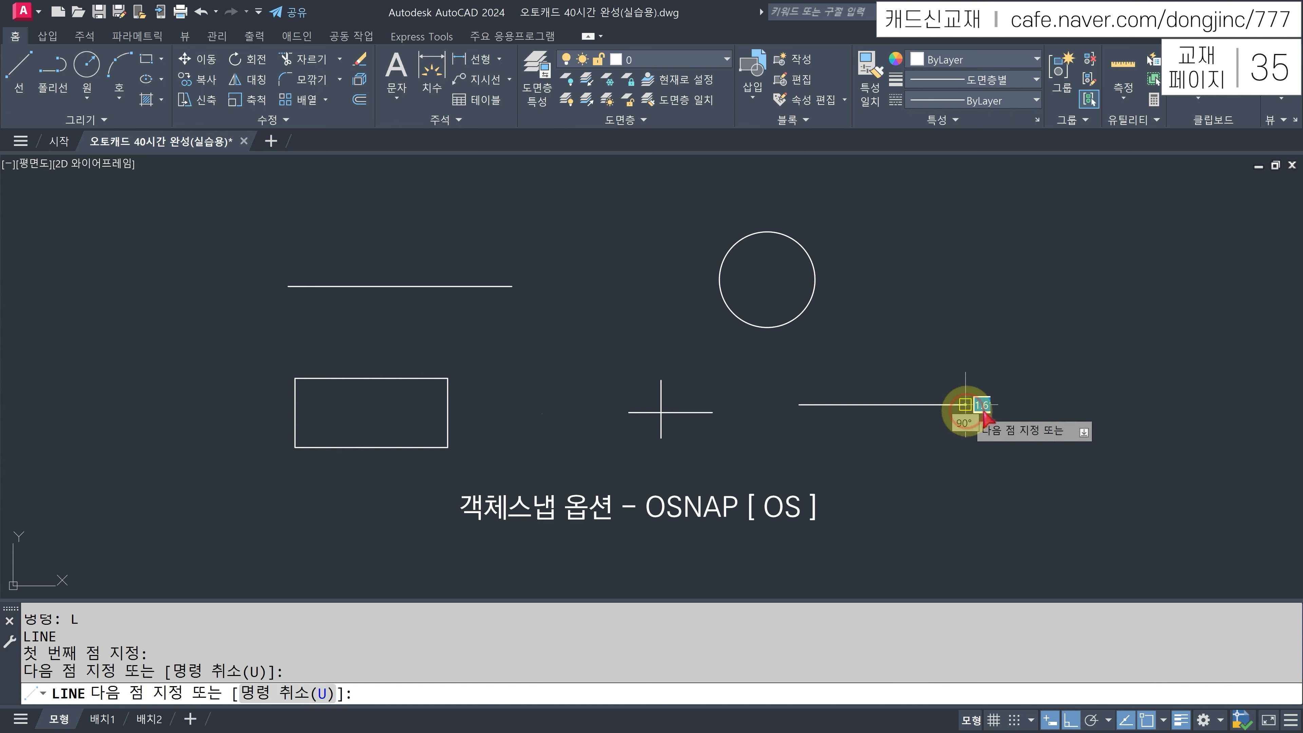
click(965, 405)
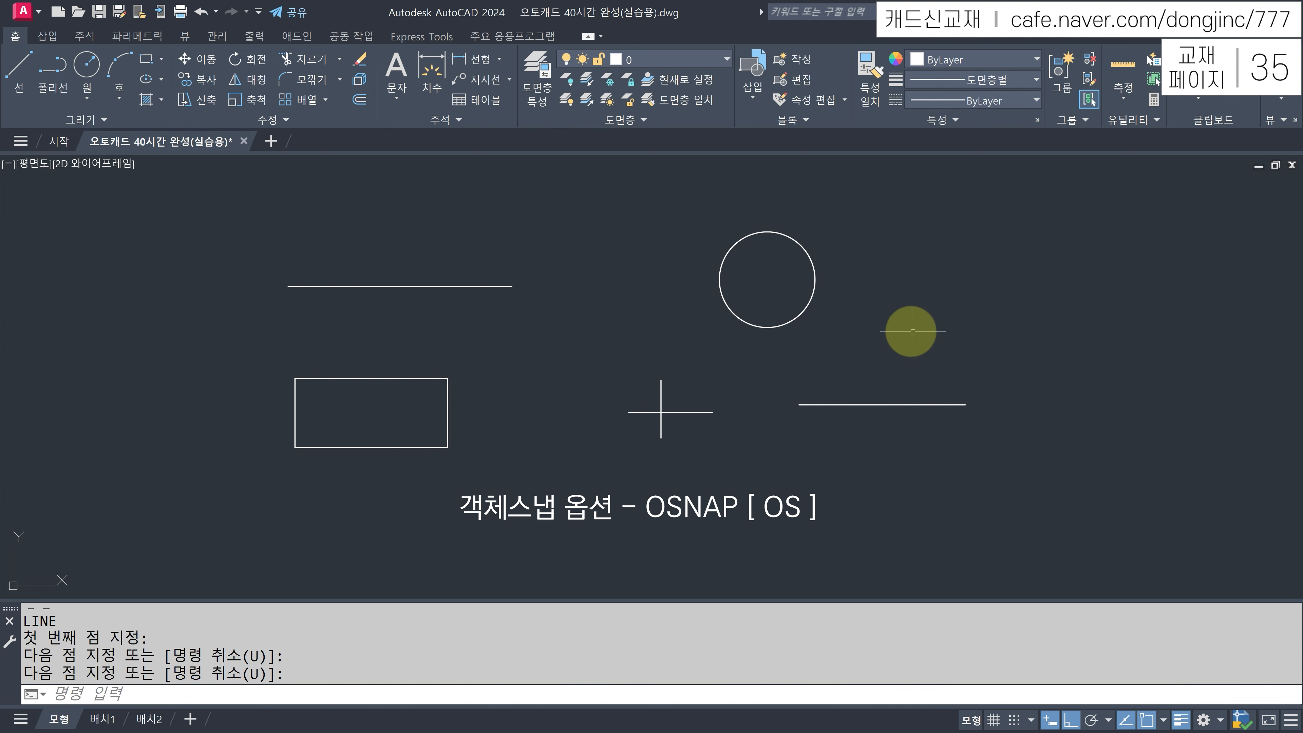
click(908, 383)
key(Escape)
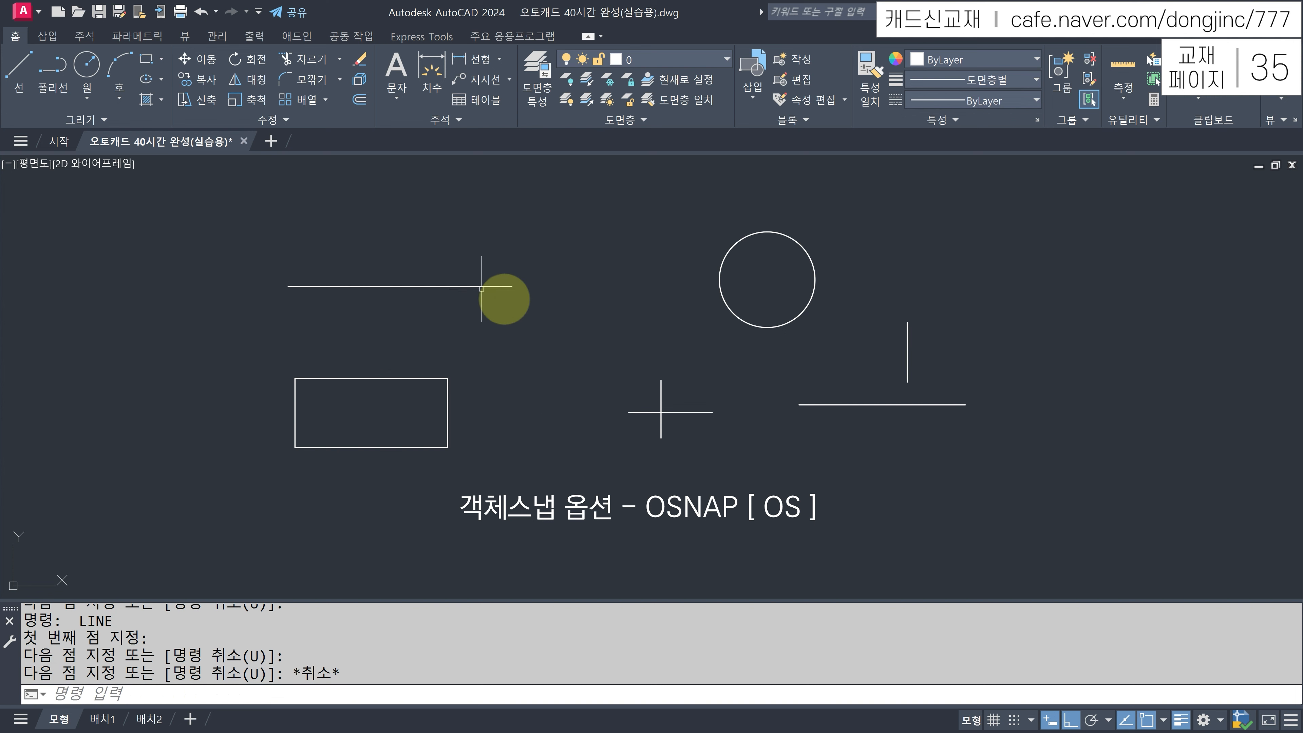
Select the upper horizontal line to examine its end and middle points, deselect it, and briefly start the Line command.
click(461, 285)
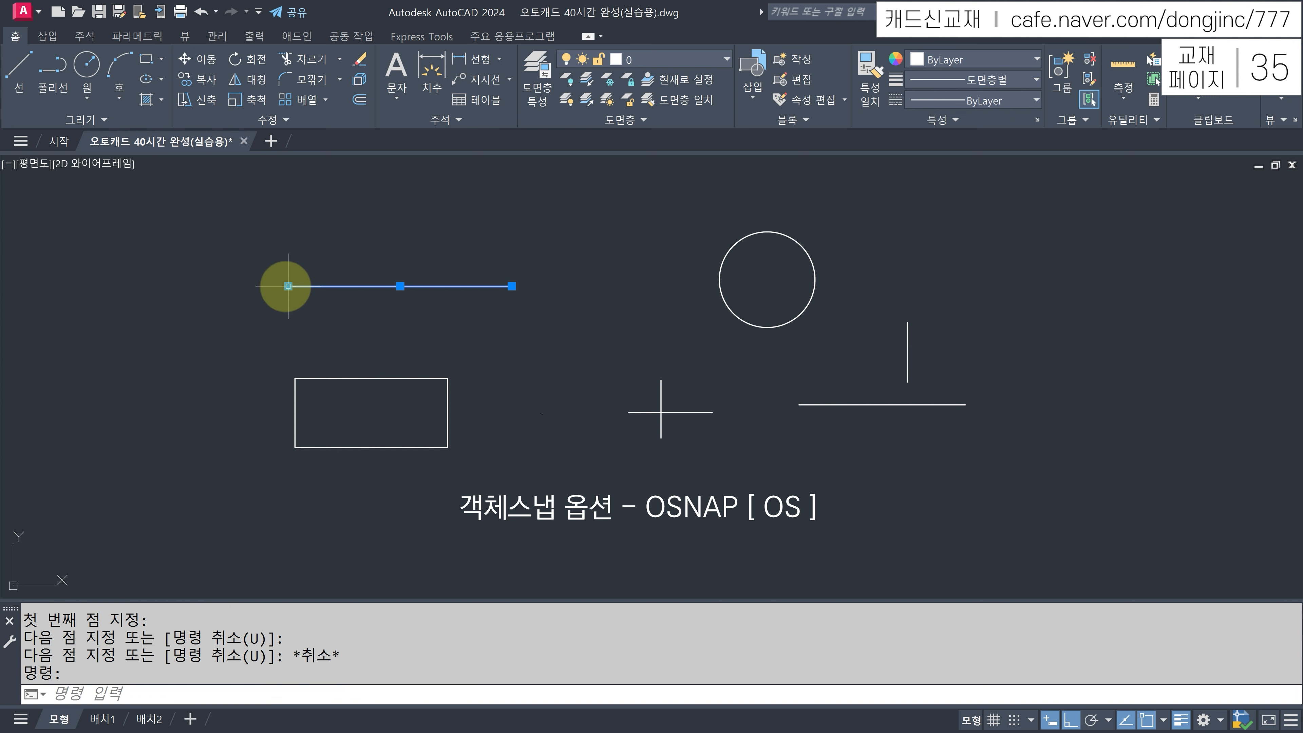
mouse_move(288, 286)
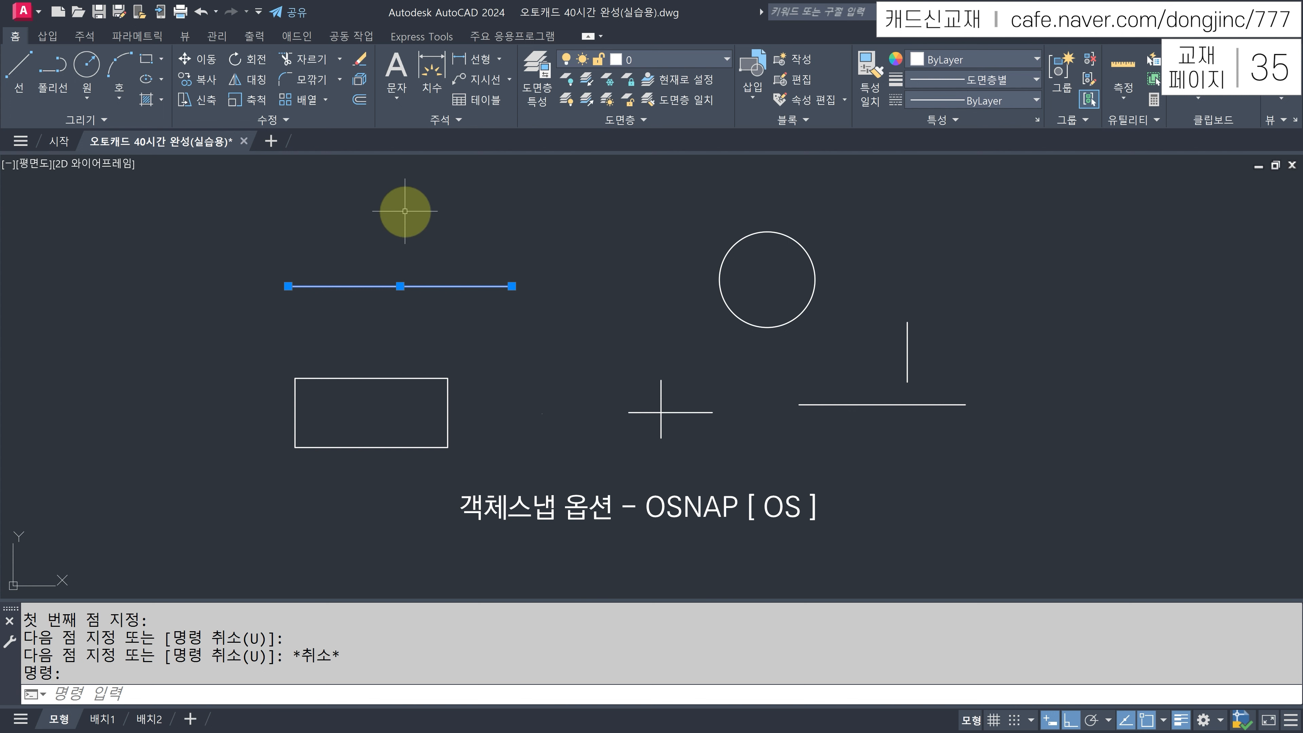
key(Escape)
key(Return)
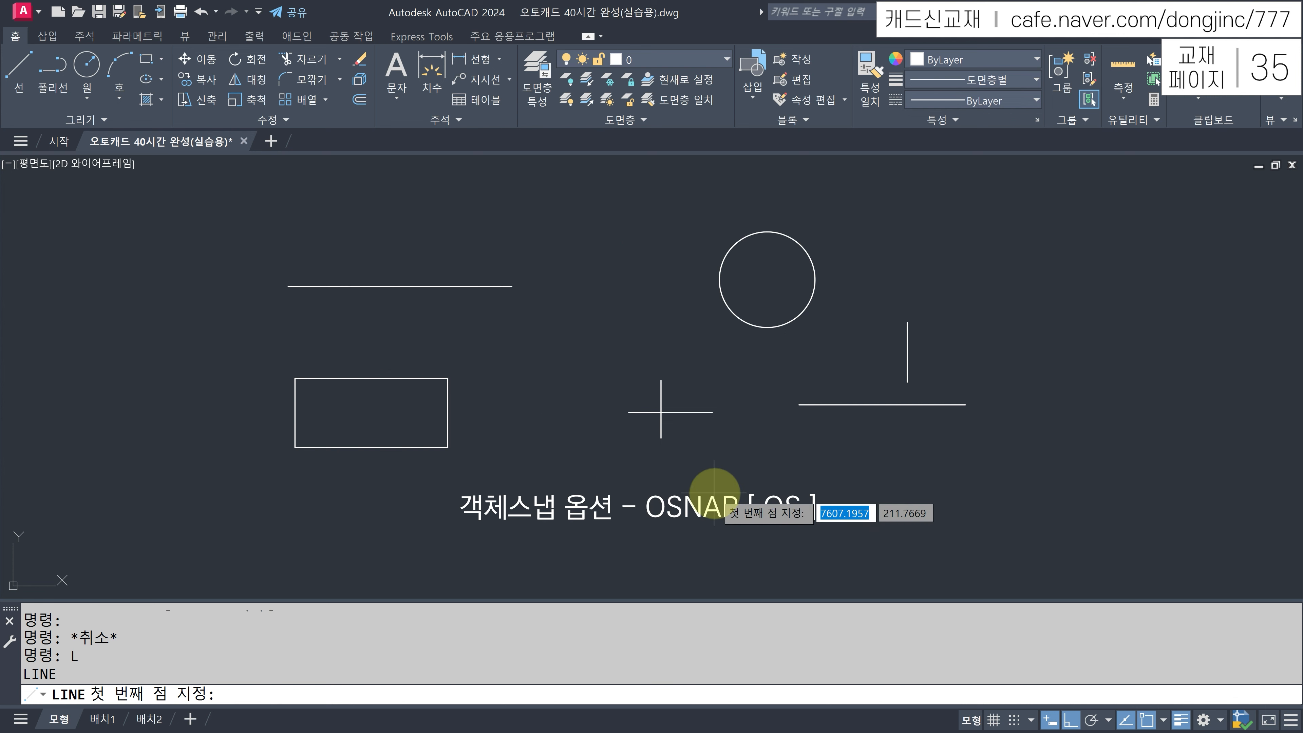
key(Escape)
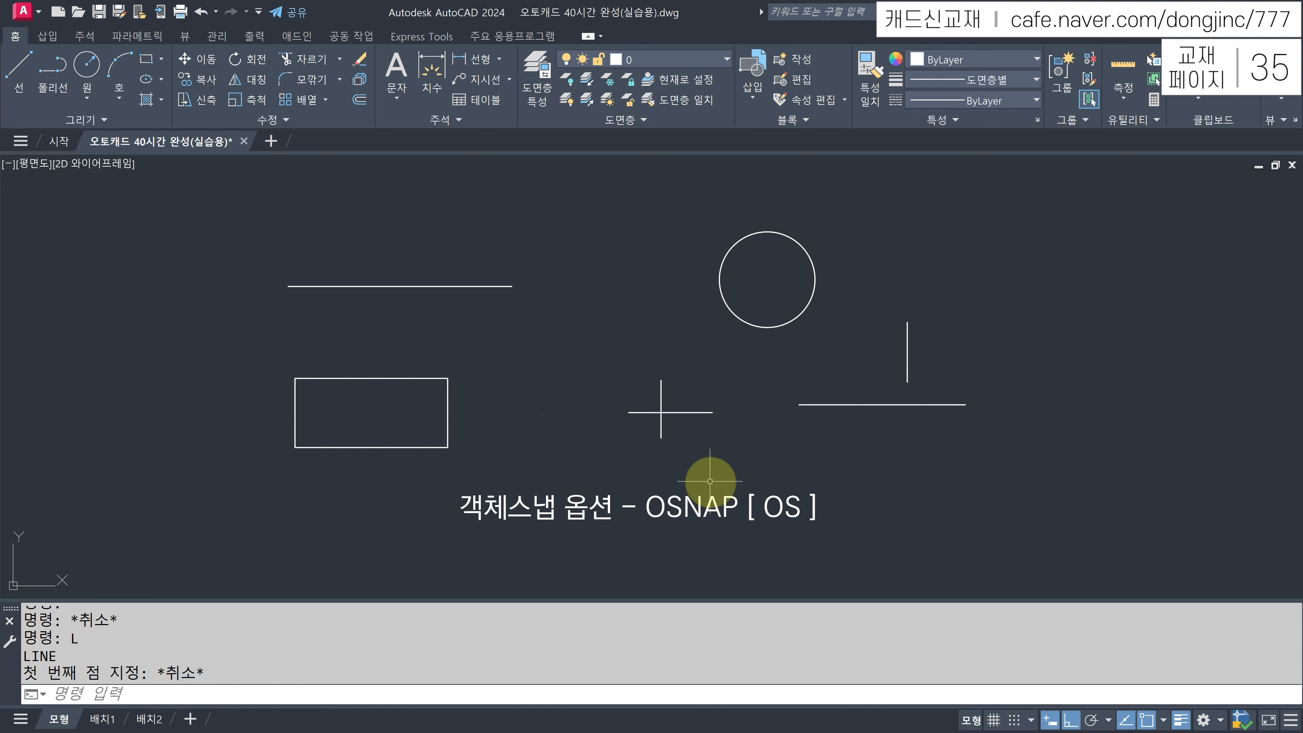
Open the object snap settings with the OS command, review the enabled modes, and dismiss them without changes.
click(373, 689)
text(OS)
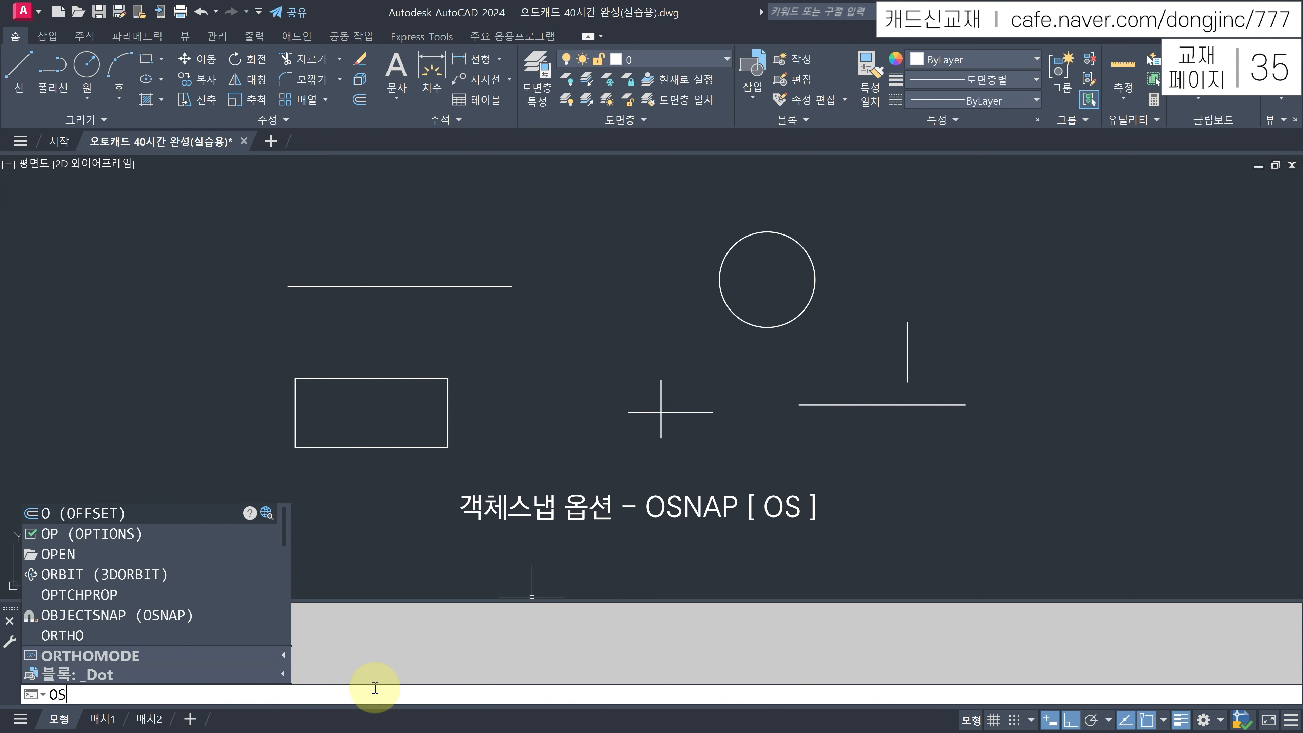
key(Return)
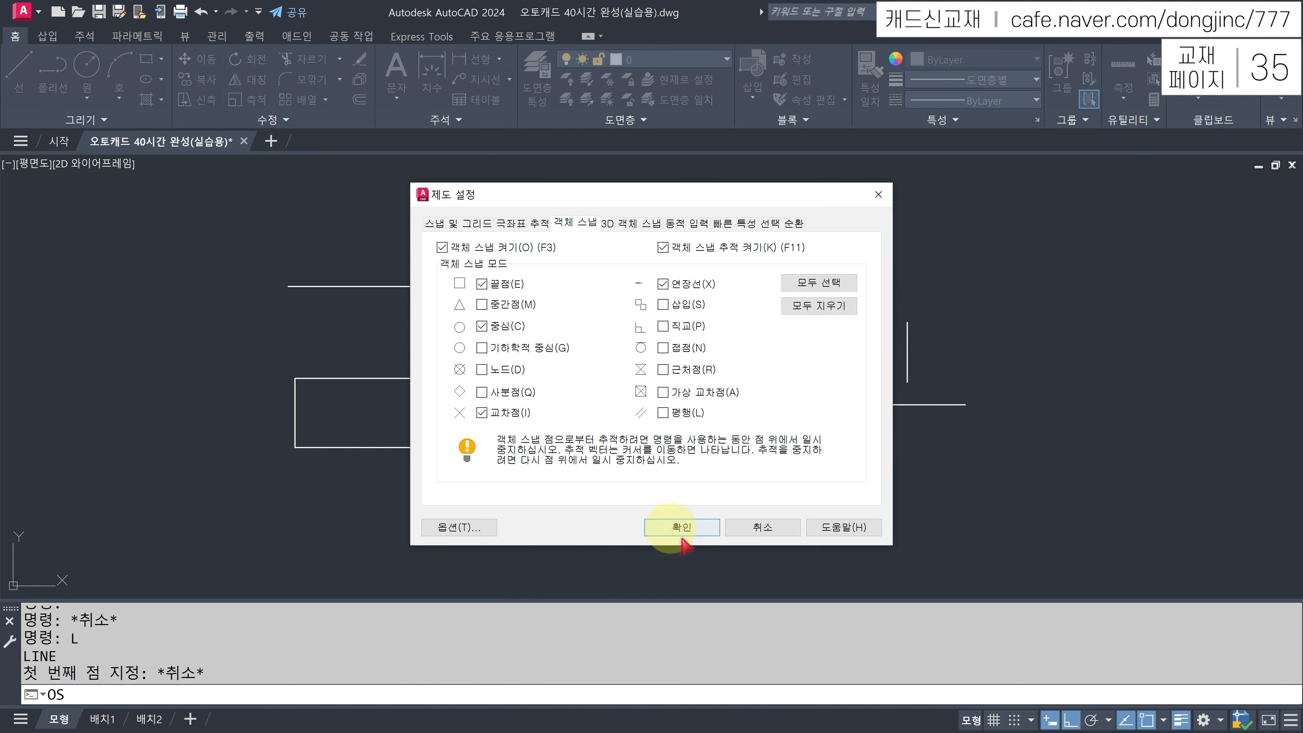
click(751, 528)
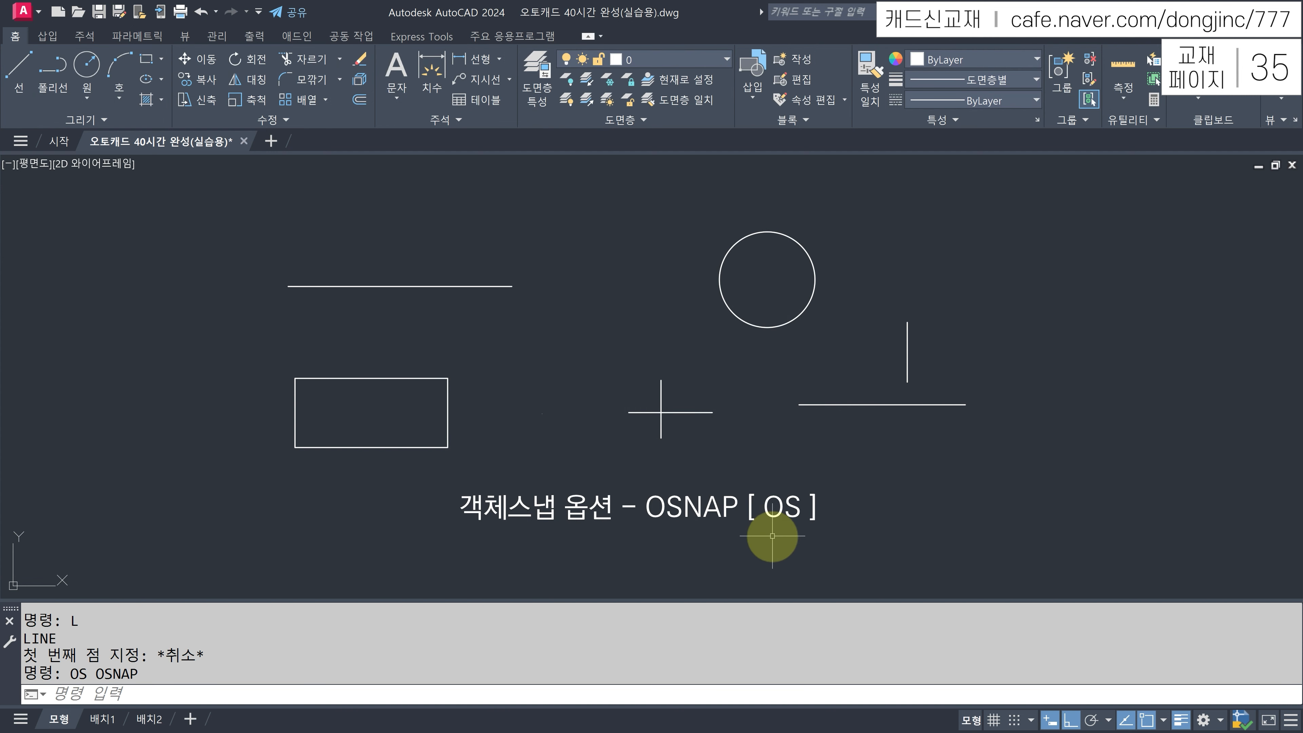
Turn off the Endpoint (끝점) object snap and start a line to test snapping at the upper horizontal line's ends.
right_click(1152, 721)
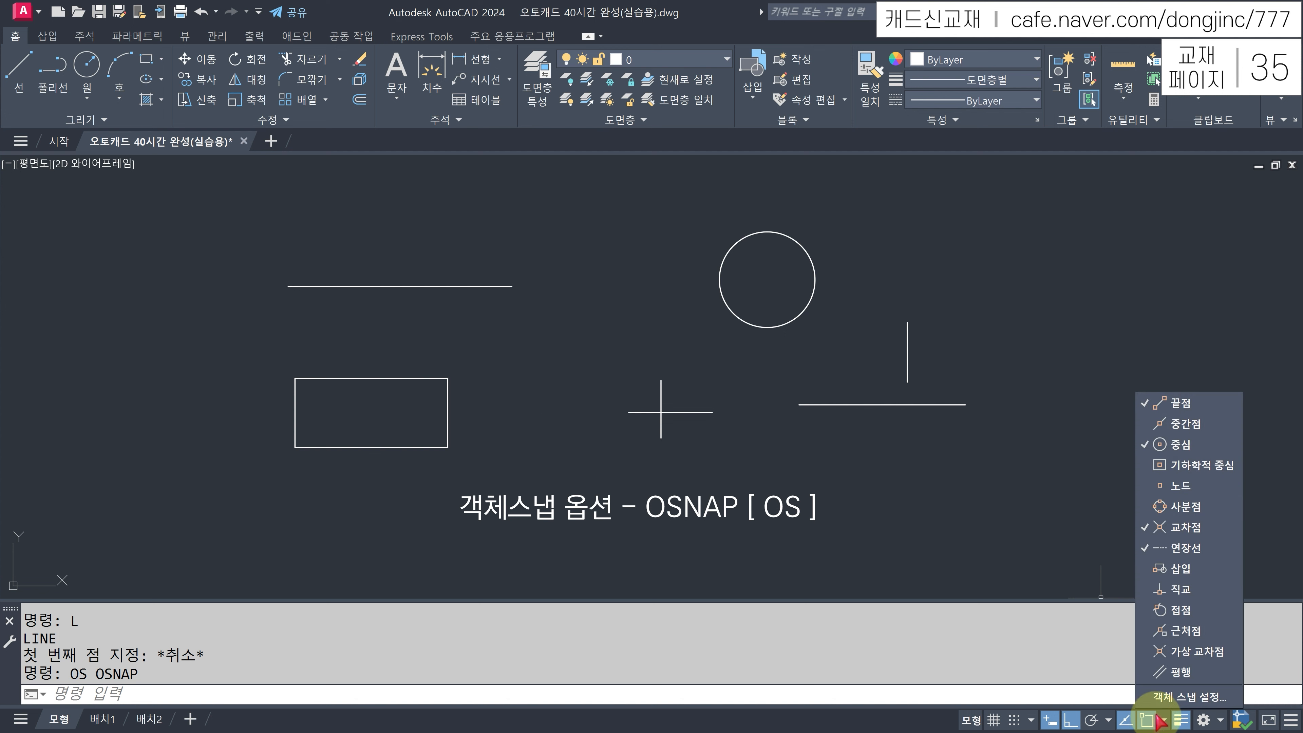
click(1172, 703)
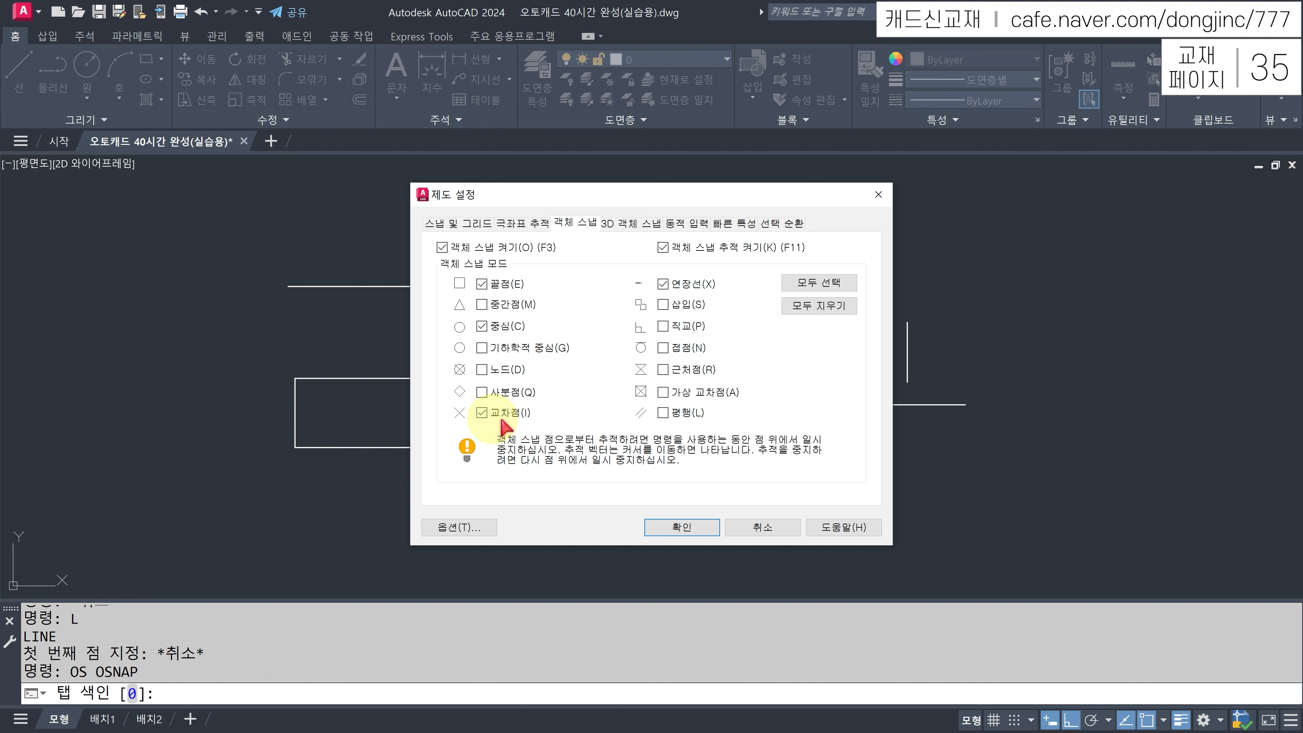
click(483, 285)
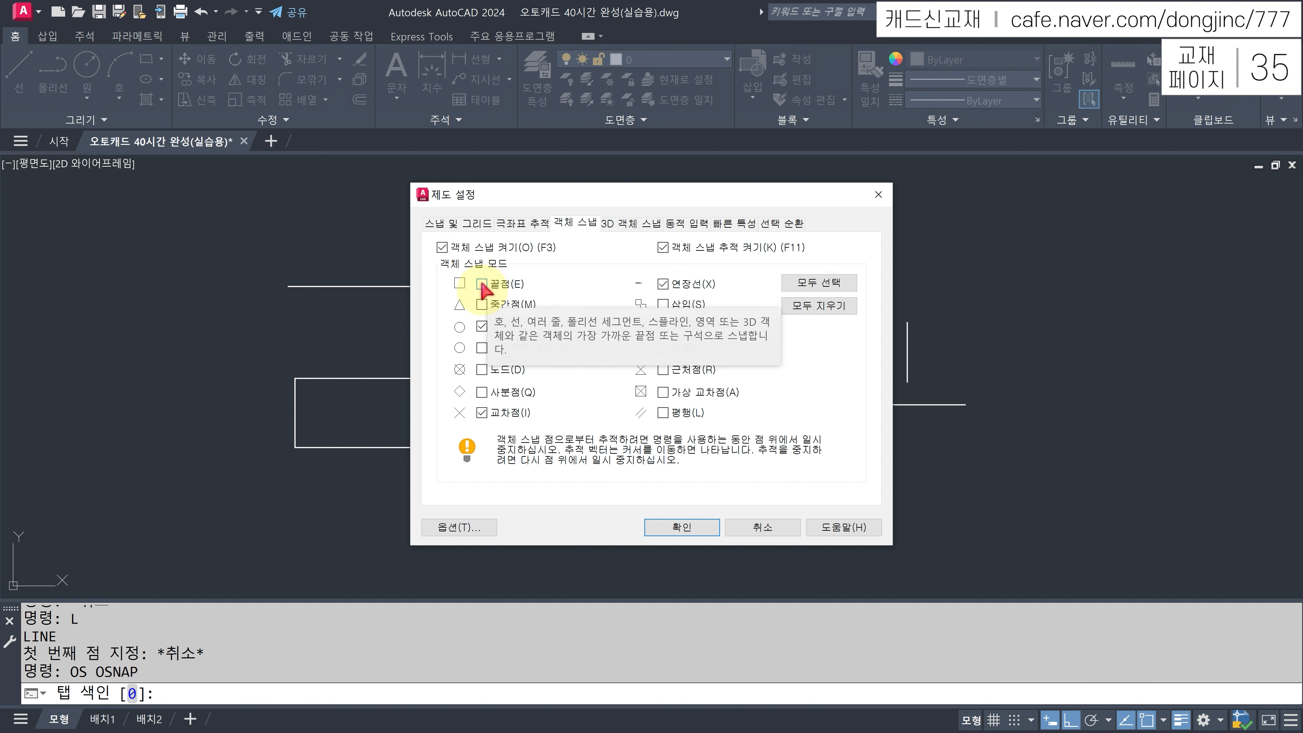
click(689, 526)
text(l)
key(Return)
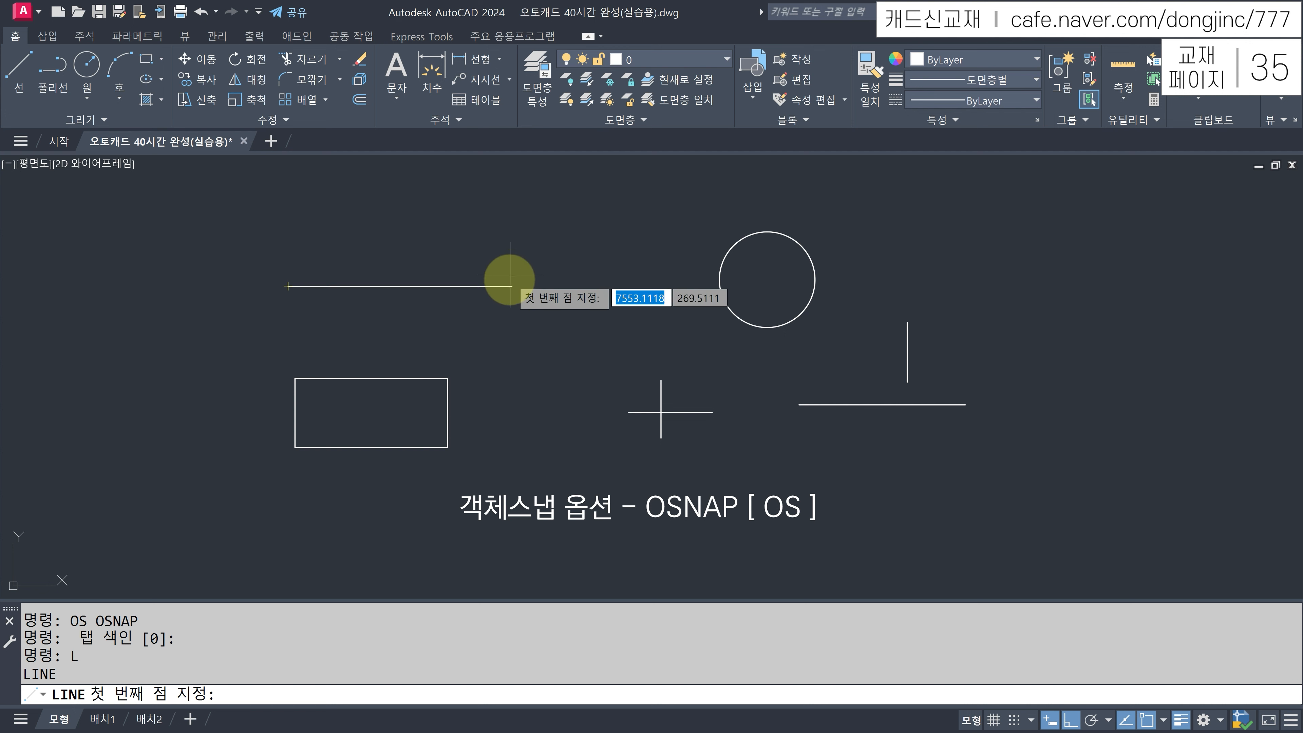
key(Escape)
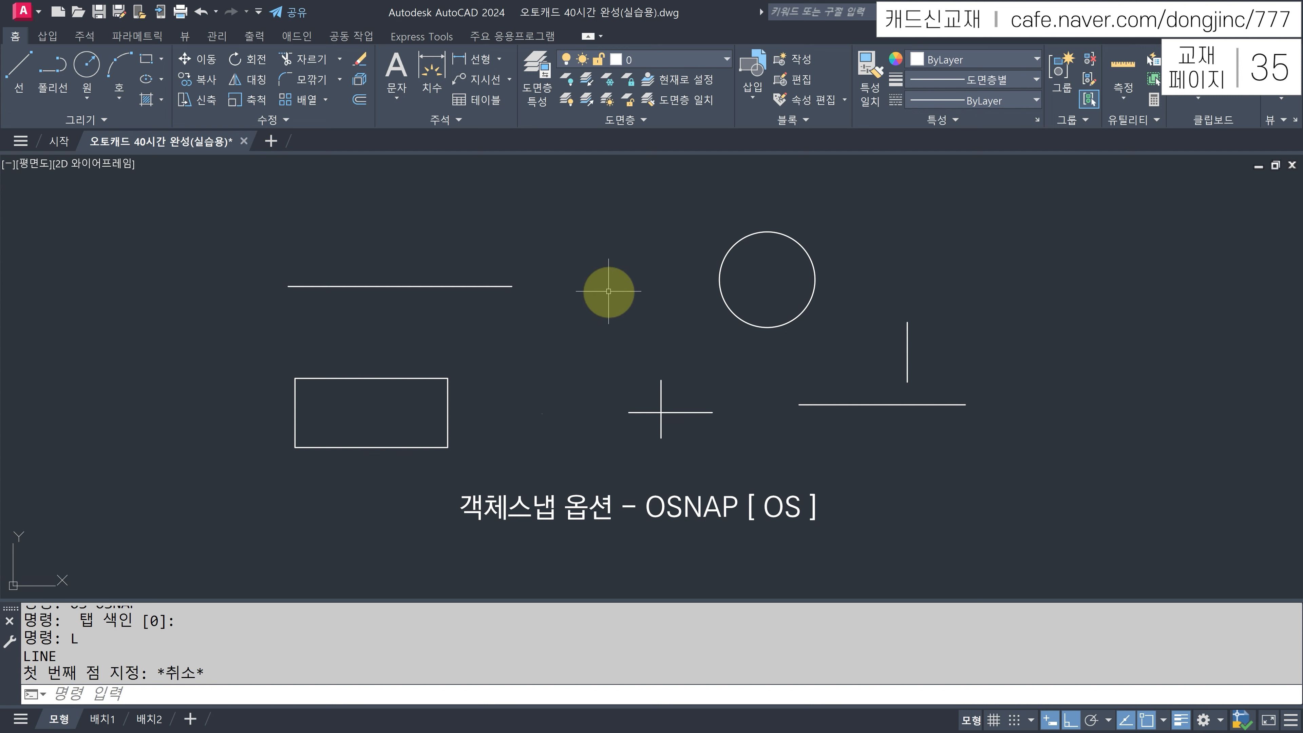
Enable the Endpoint (끝점) and Midpoint (중간점) object snaps, and start a line to test the upper horizontal line's midpoint.
text(OS)
key(Return)
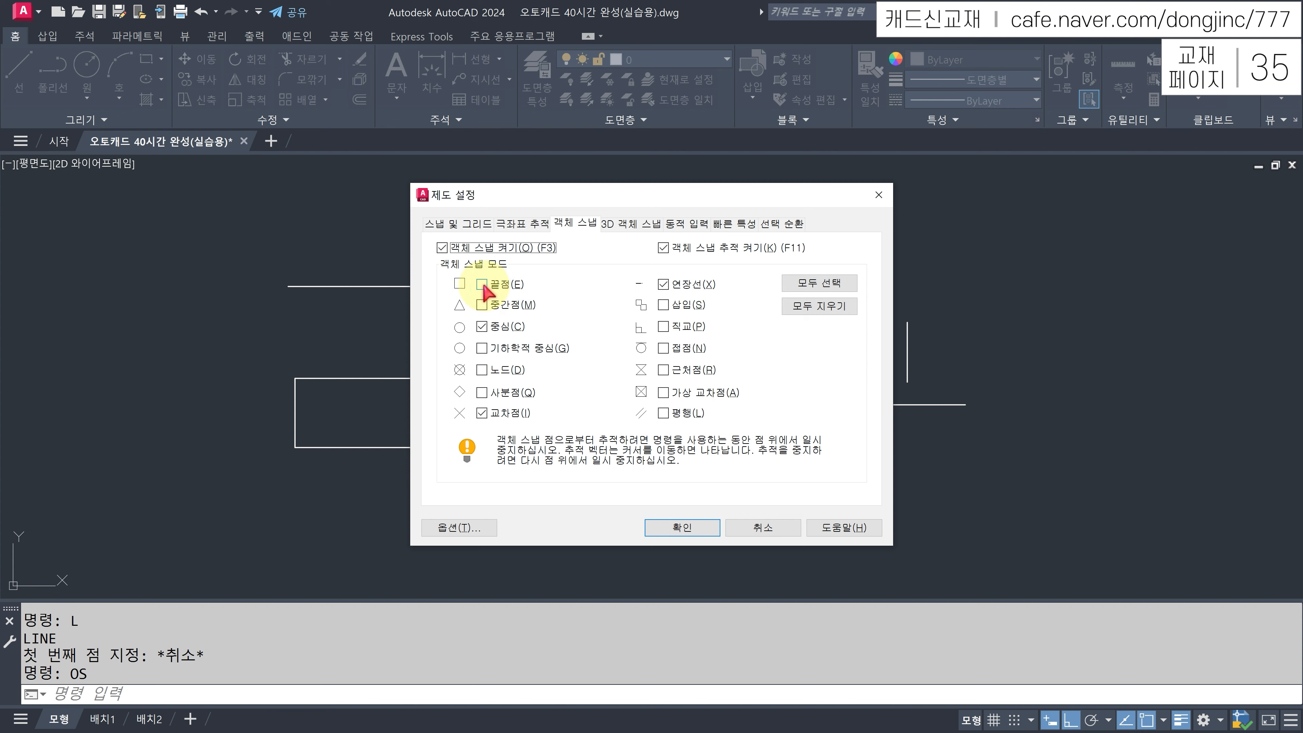
click(484, 290)
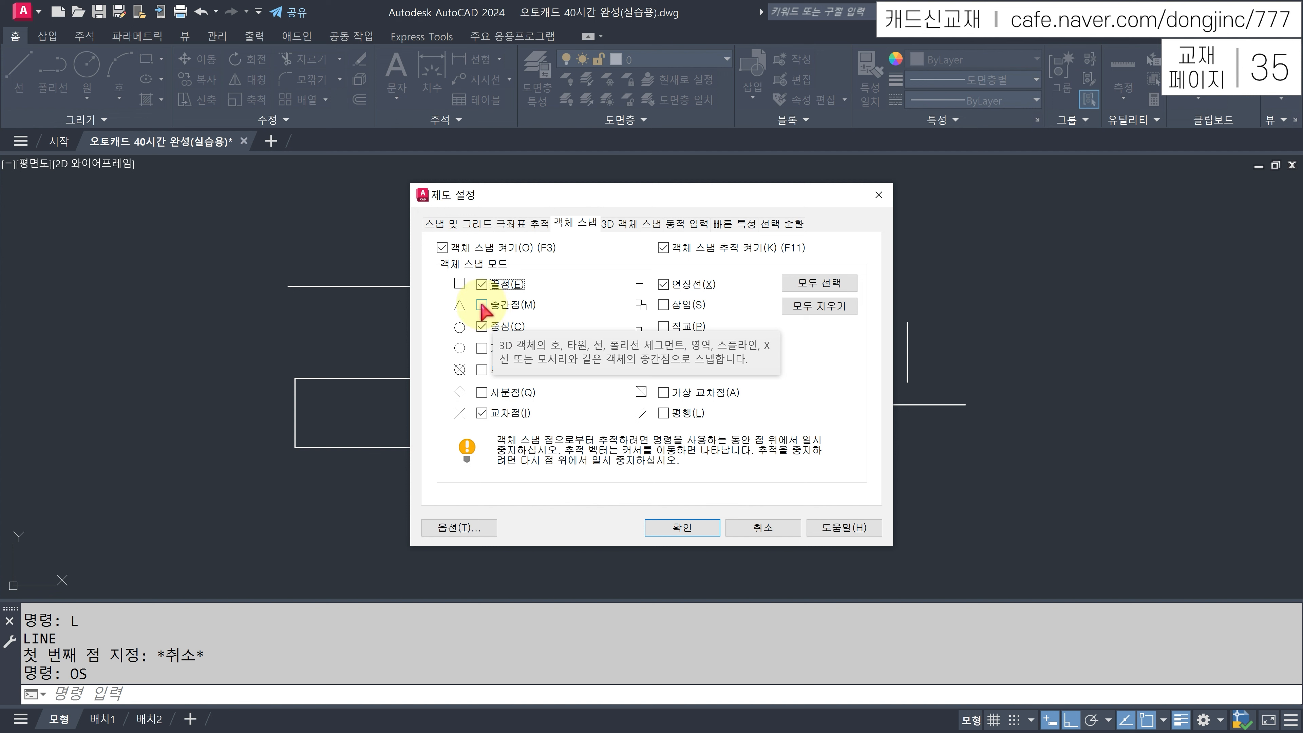
click(482, 308)
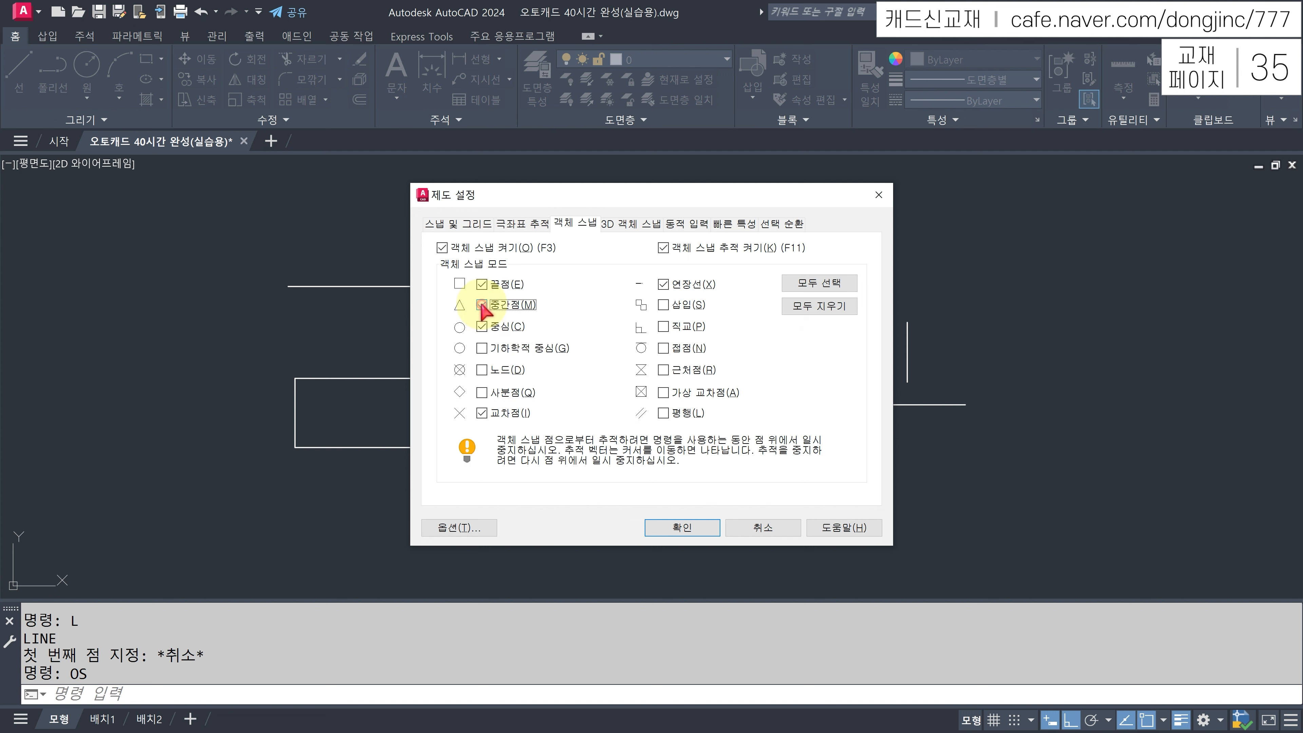
click(667, 527)
text(l)
key(Return)
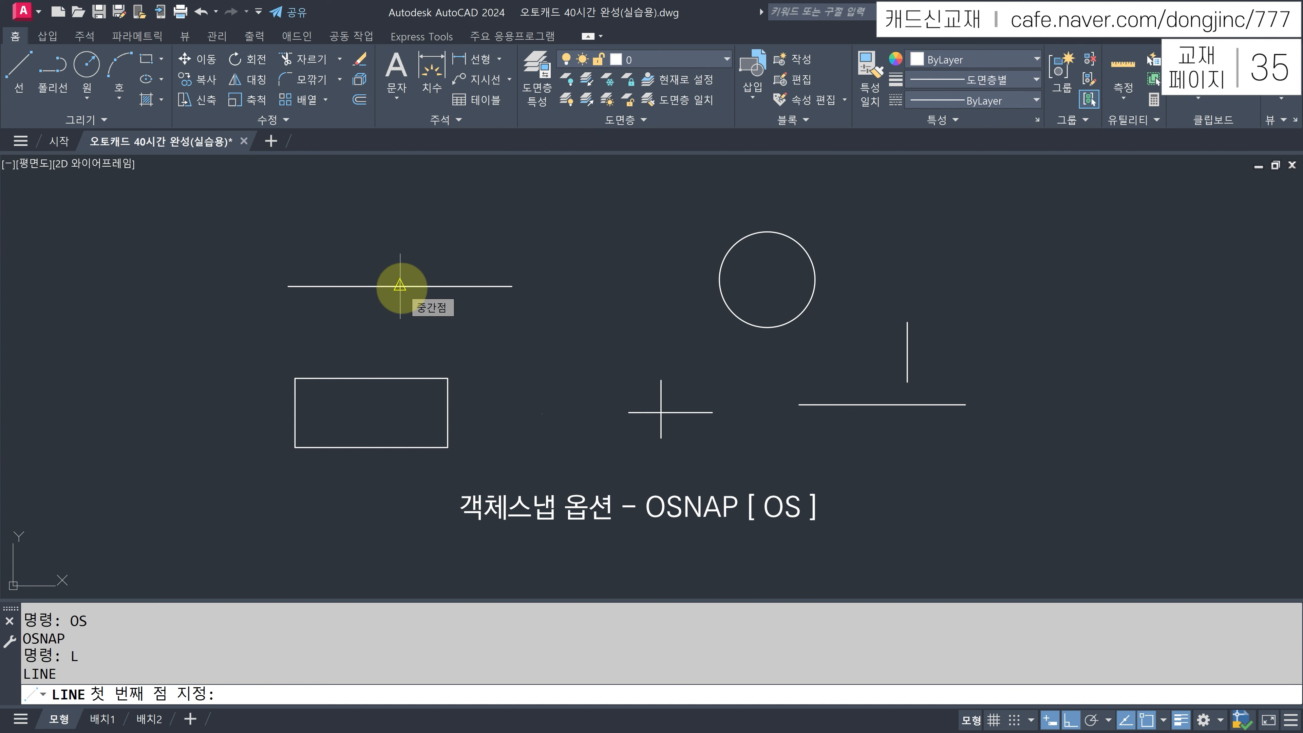
key(Escape)
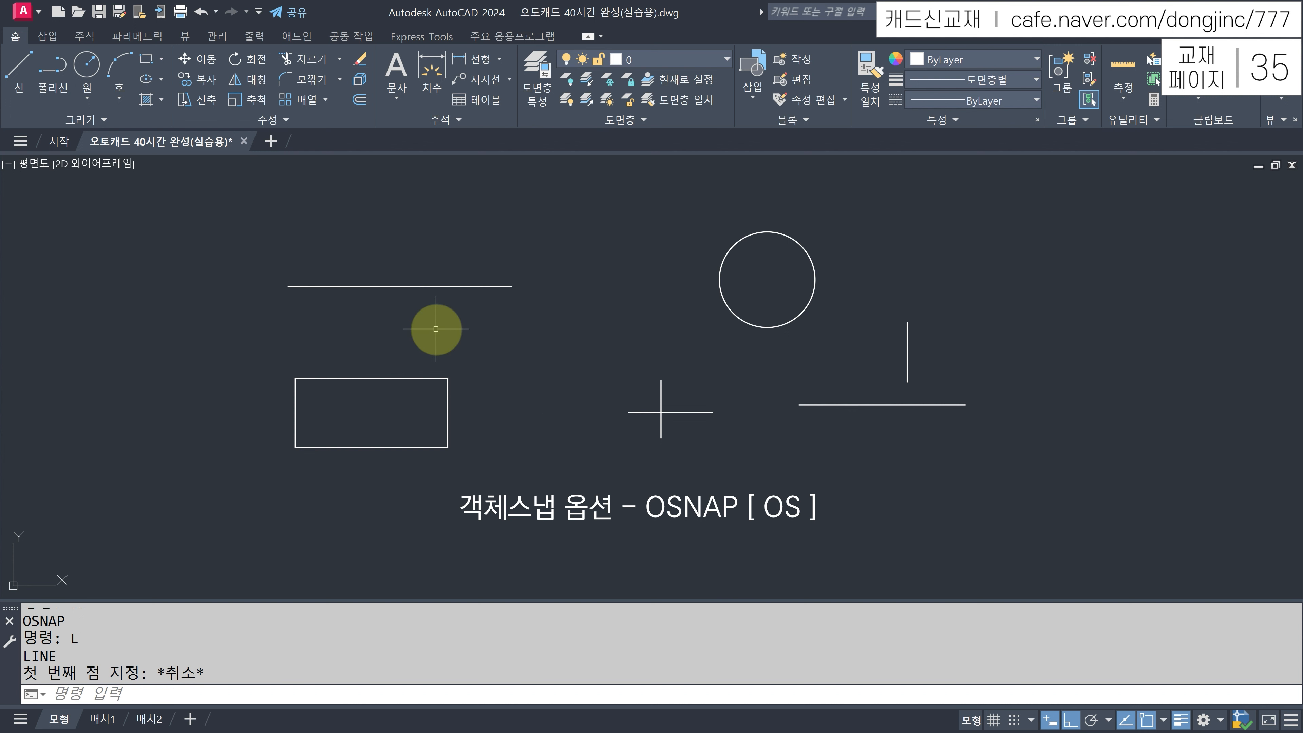
Enable the Nearest (근처점) object snap in the object snap settings and accept them.
text(OS)
key(Return)
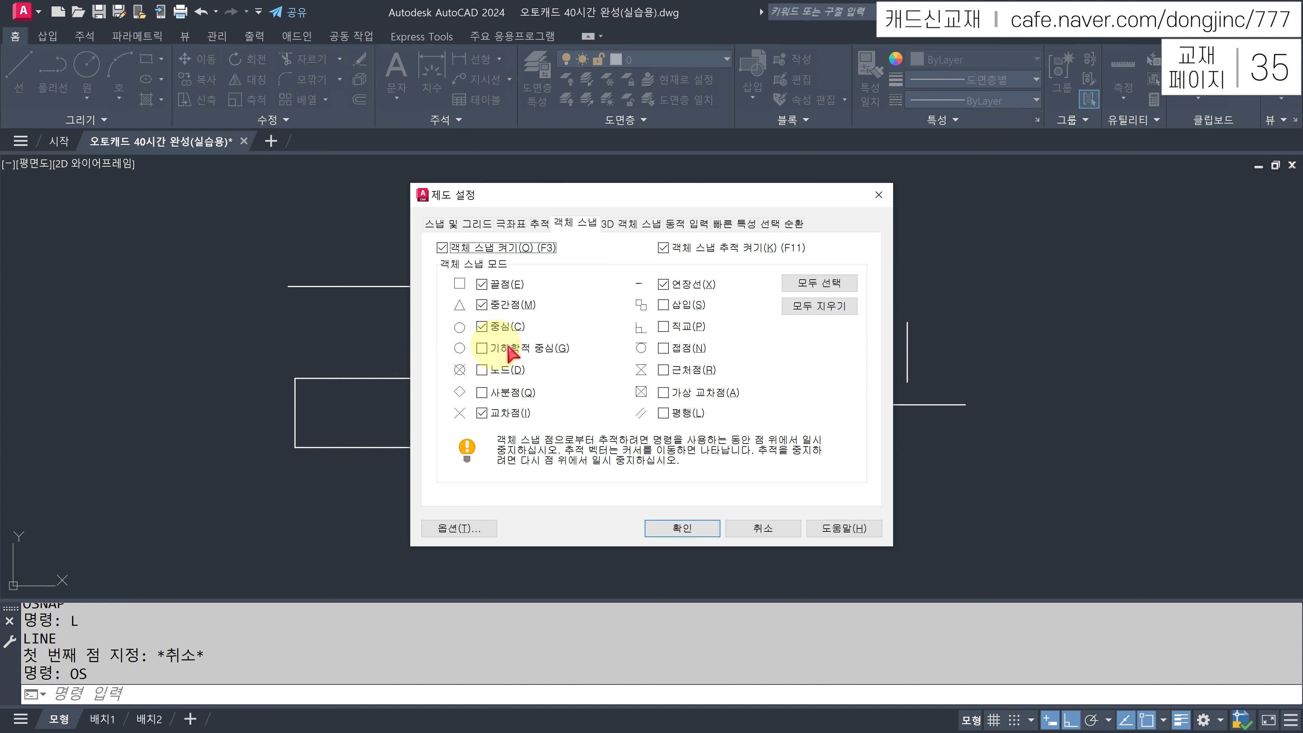
click(664, 370)
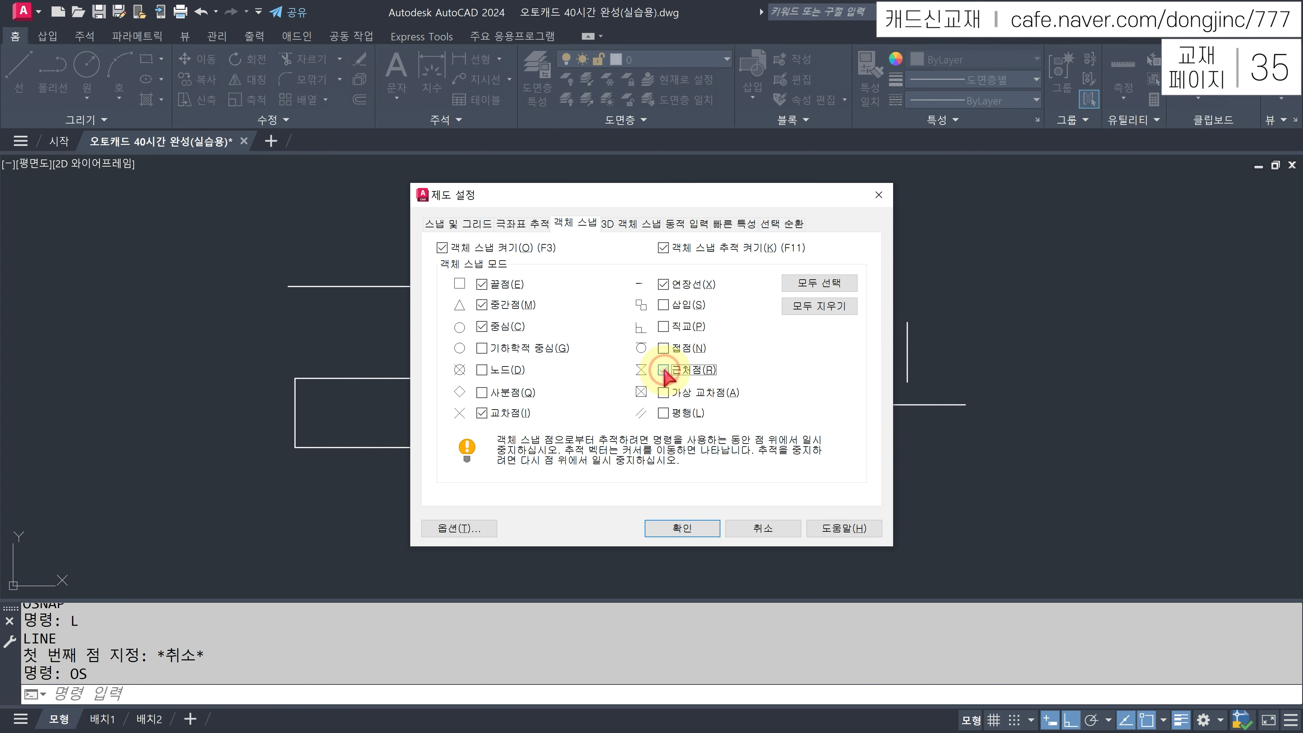
click(682, 529)
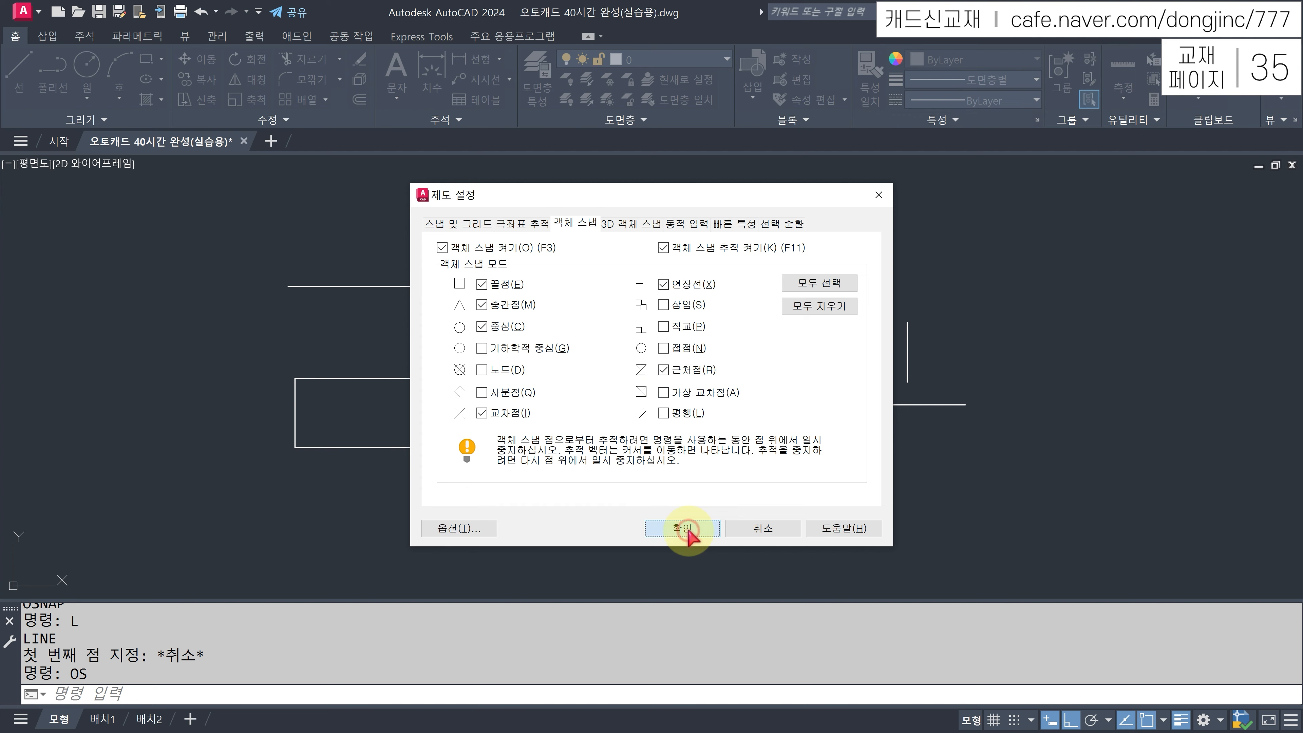
Draw a vertical line upward from a nearest-snap point close to the left end of the upper horizontal line.
text(L)
key(Return)
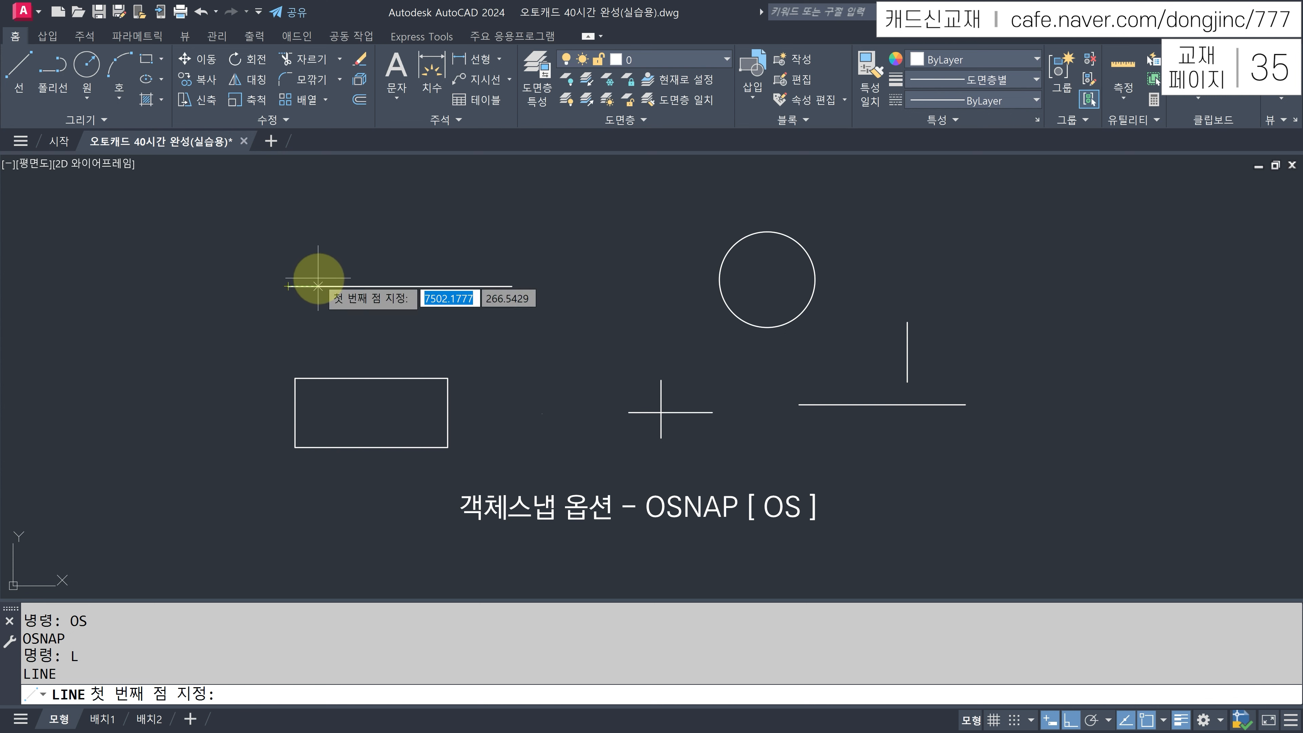
click(297, 279)
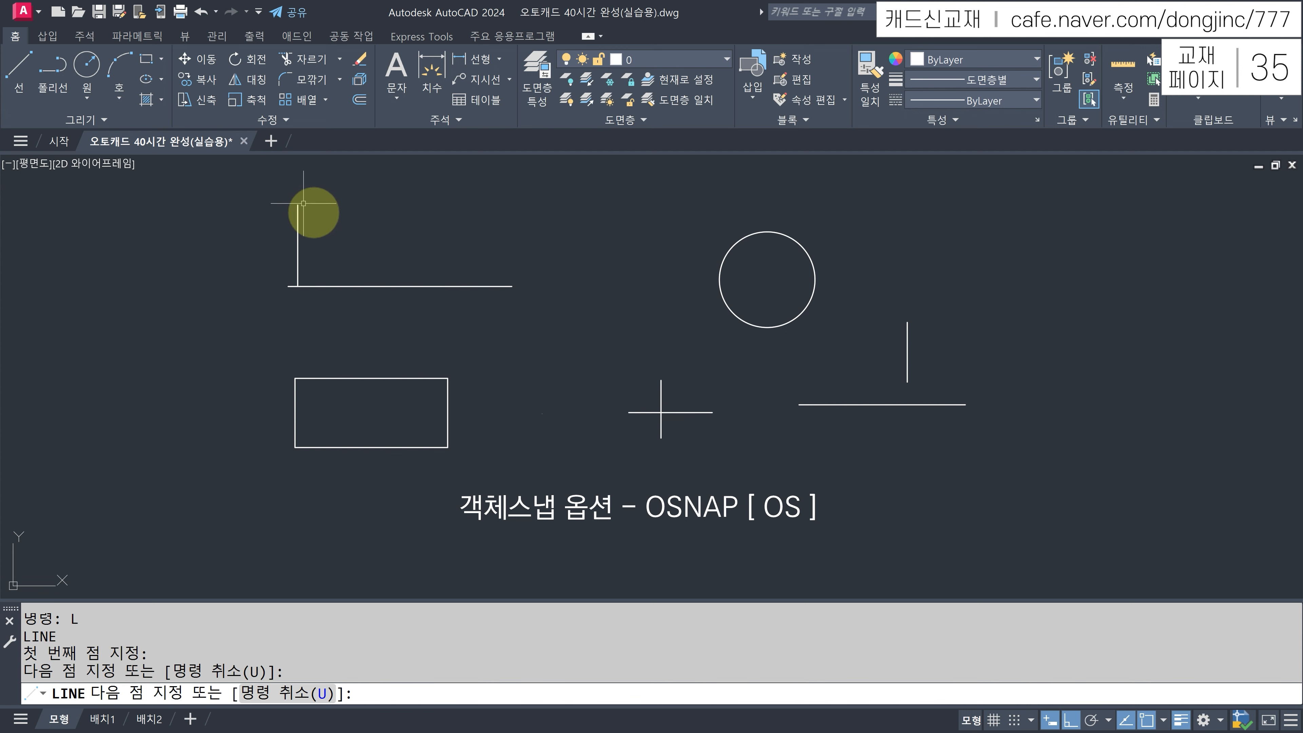
key(Escape)
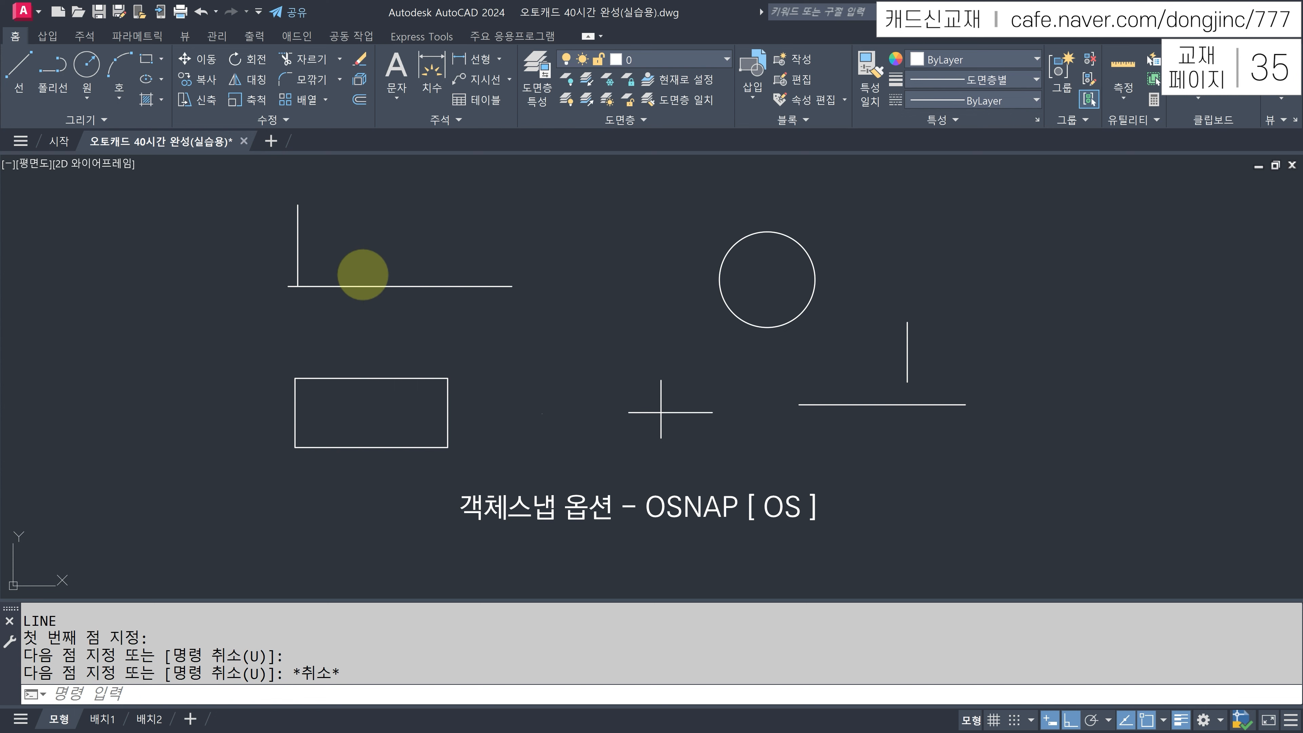
Turn off the Extension (연장선) and Nearest (근처점) object snaps, enable Quadrant (사분점), and accept the object snap settings.
text(OS)
key(Return)
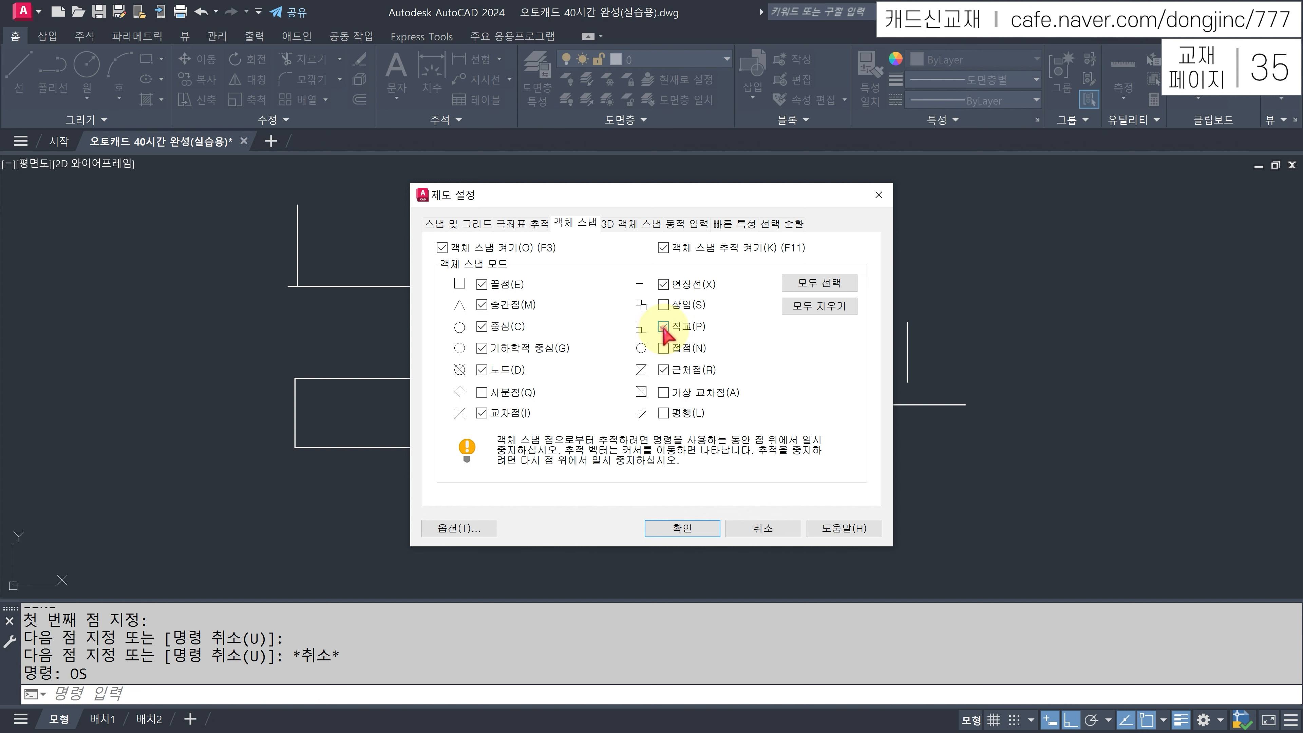
click(662, 285)
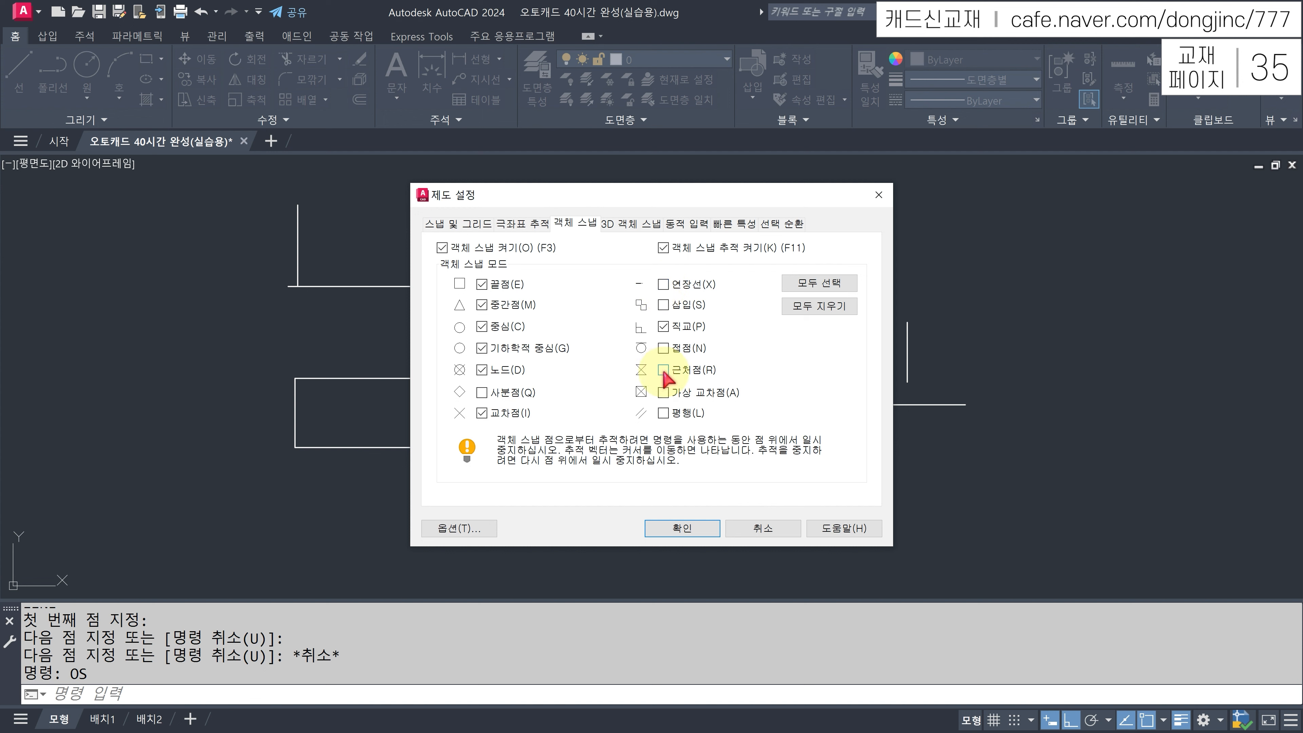
click(482, 392)
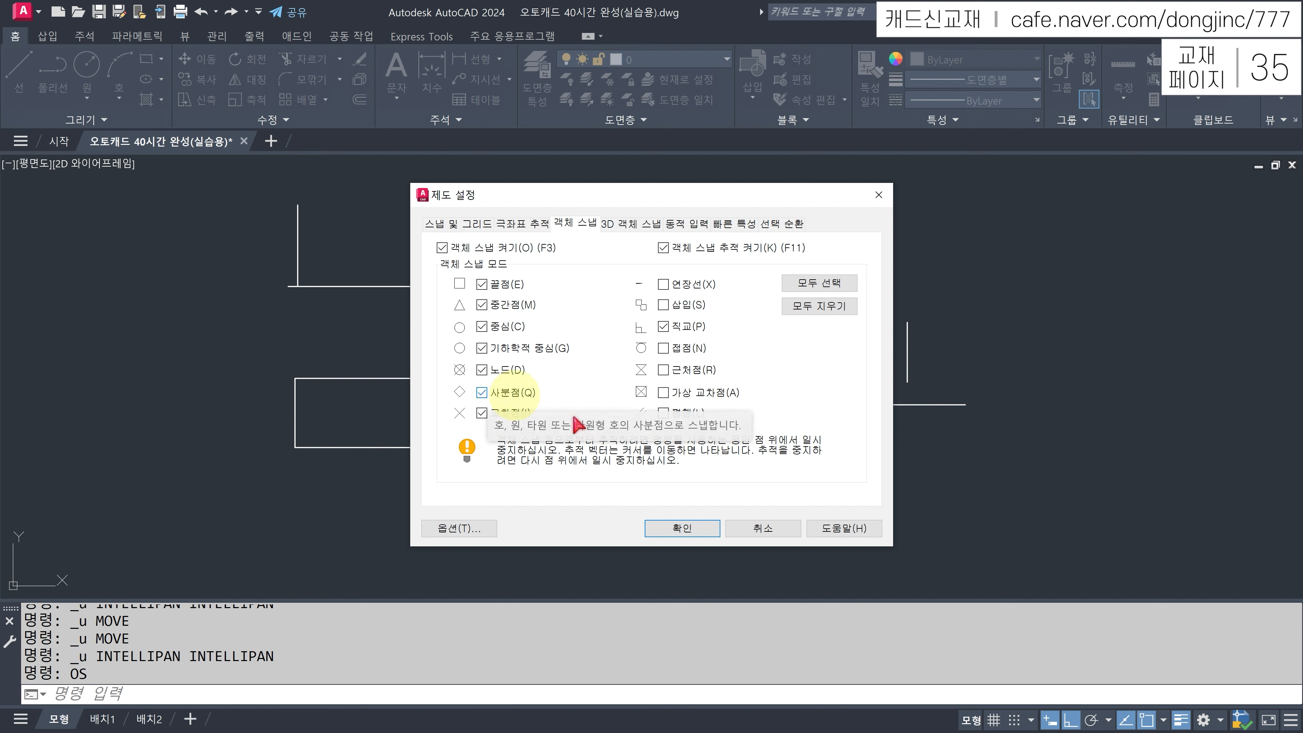
click(676, 531)
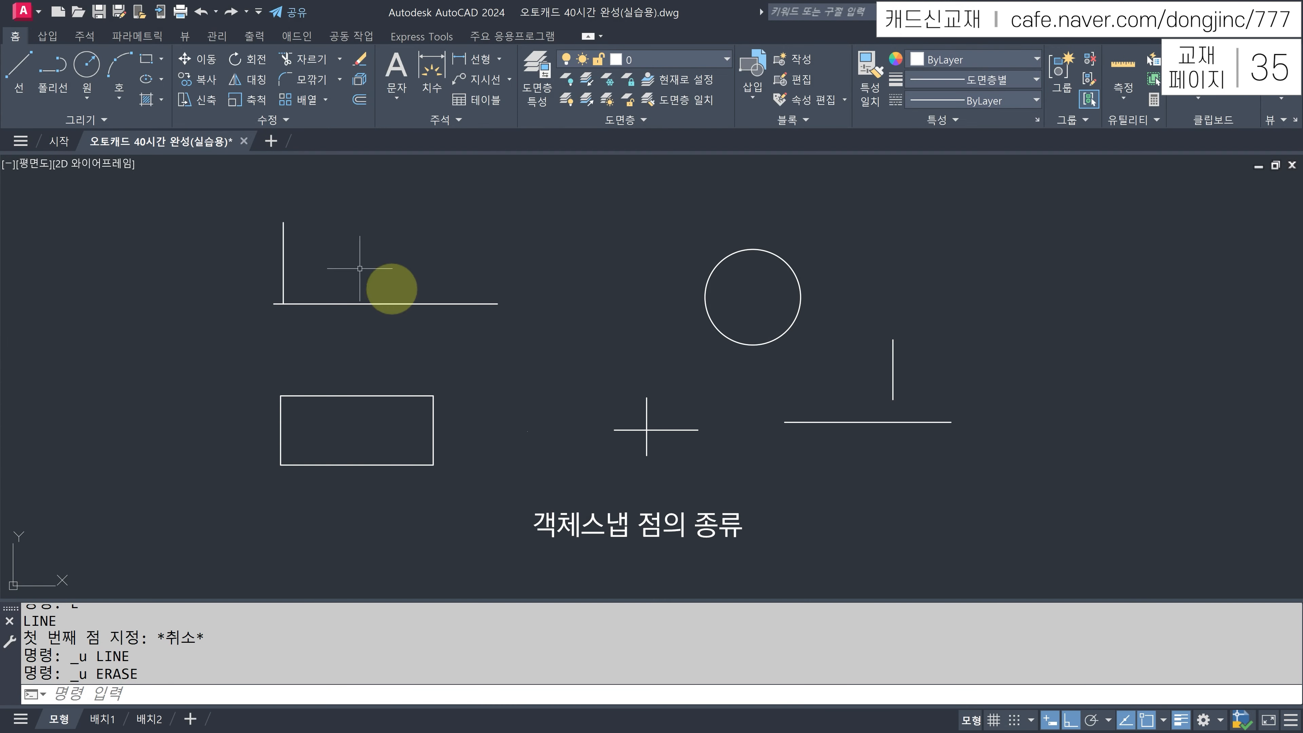
Erase the vertical line standing on the left end of the upper horizontal line.
click(281, 224)
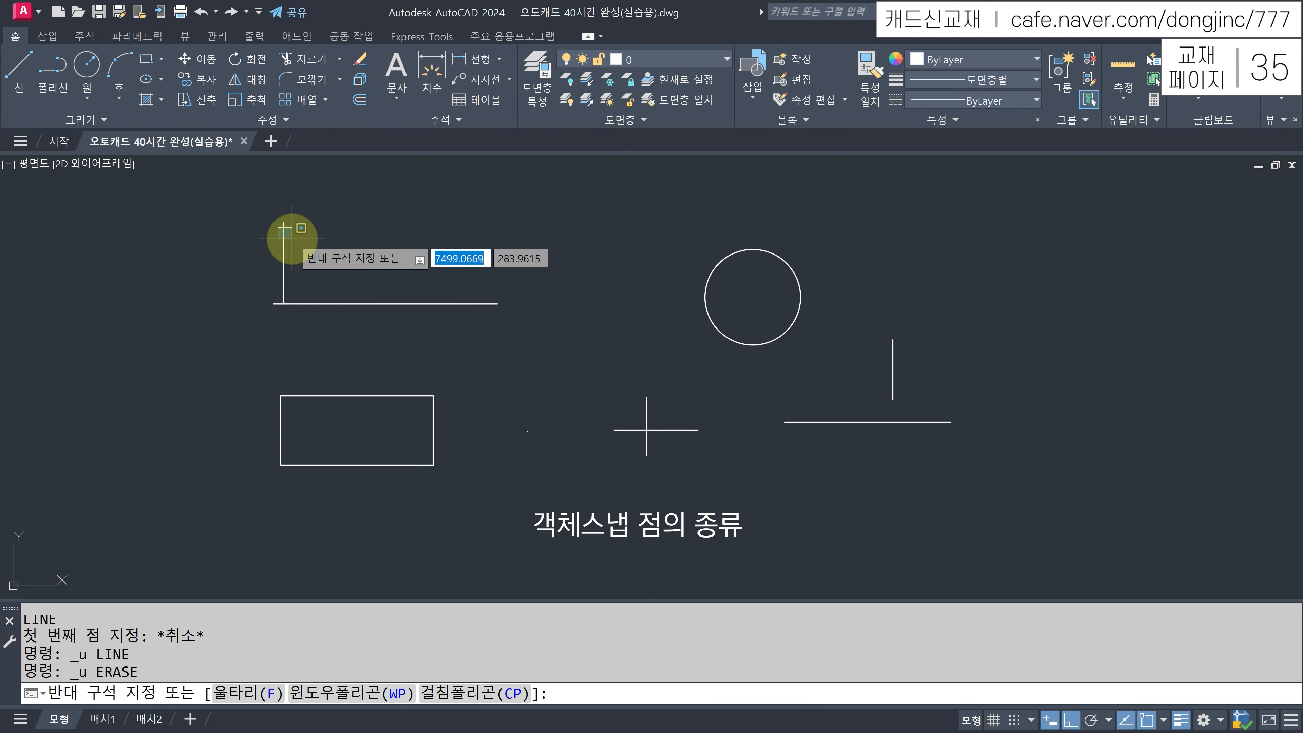
click(309, 225)
click(311, 224)
click(273, 250)
text(e)
key(space)
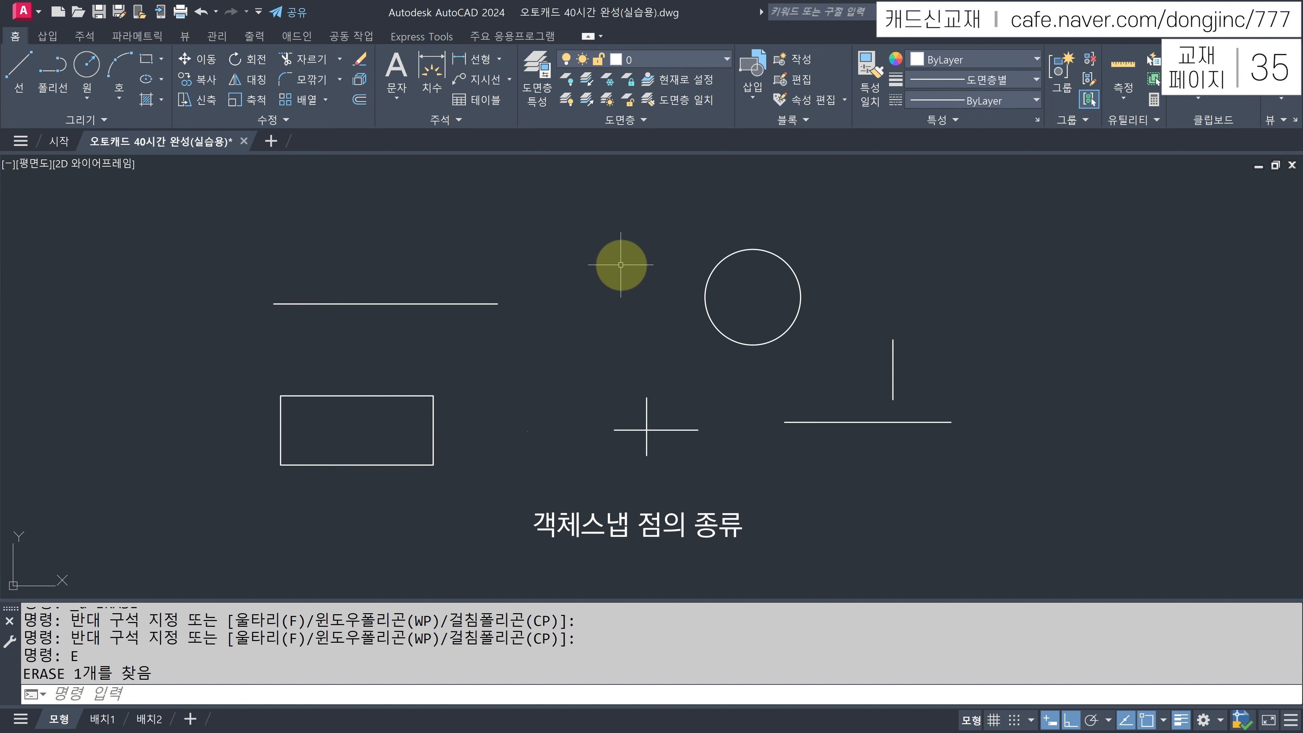
Start a line to test the snap points on the upper line and the circle, and turn off object snap tracking.
text(l)
key(space)
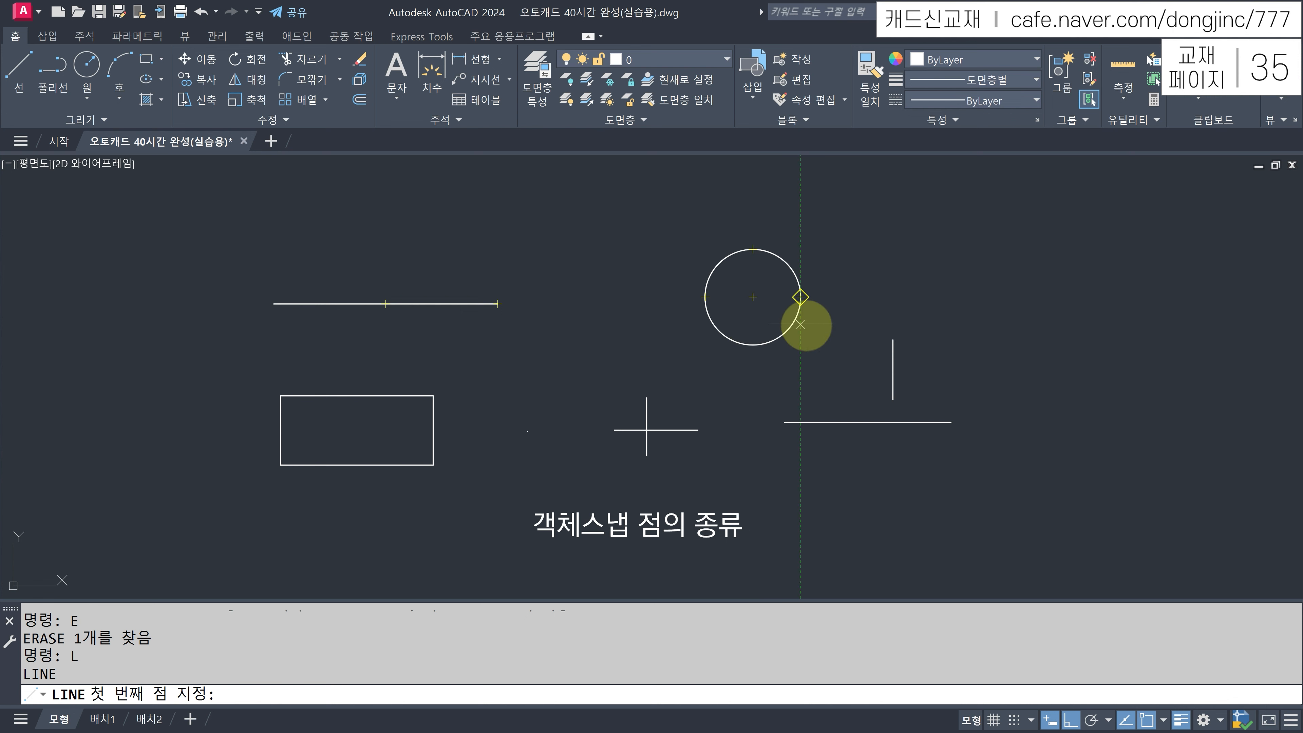
click(1126, 720)
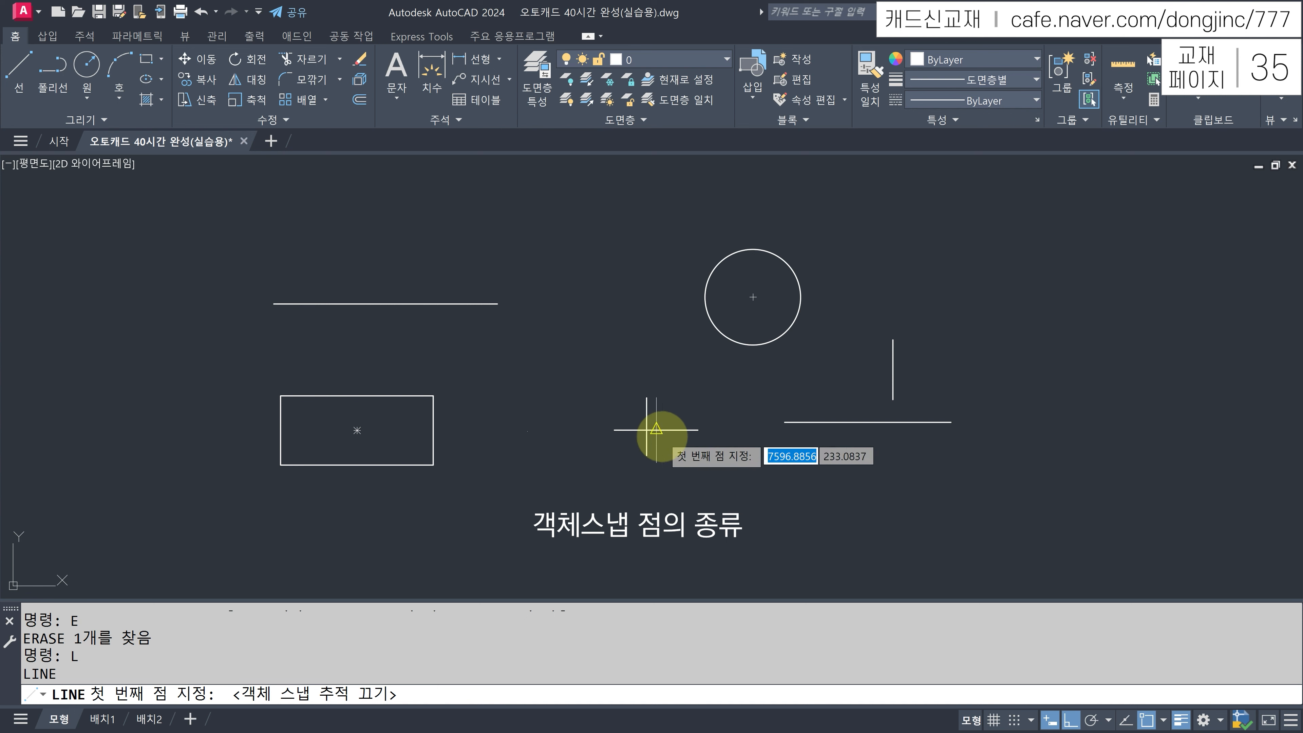
Try a line from the lower end of the short vertical line, using the Perpendicular snap on the horizontal line below, and cancel it.
click(892, 398)
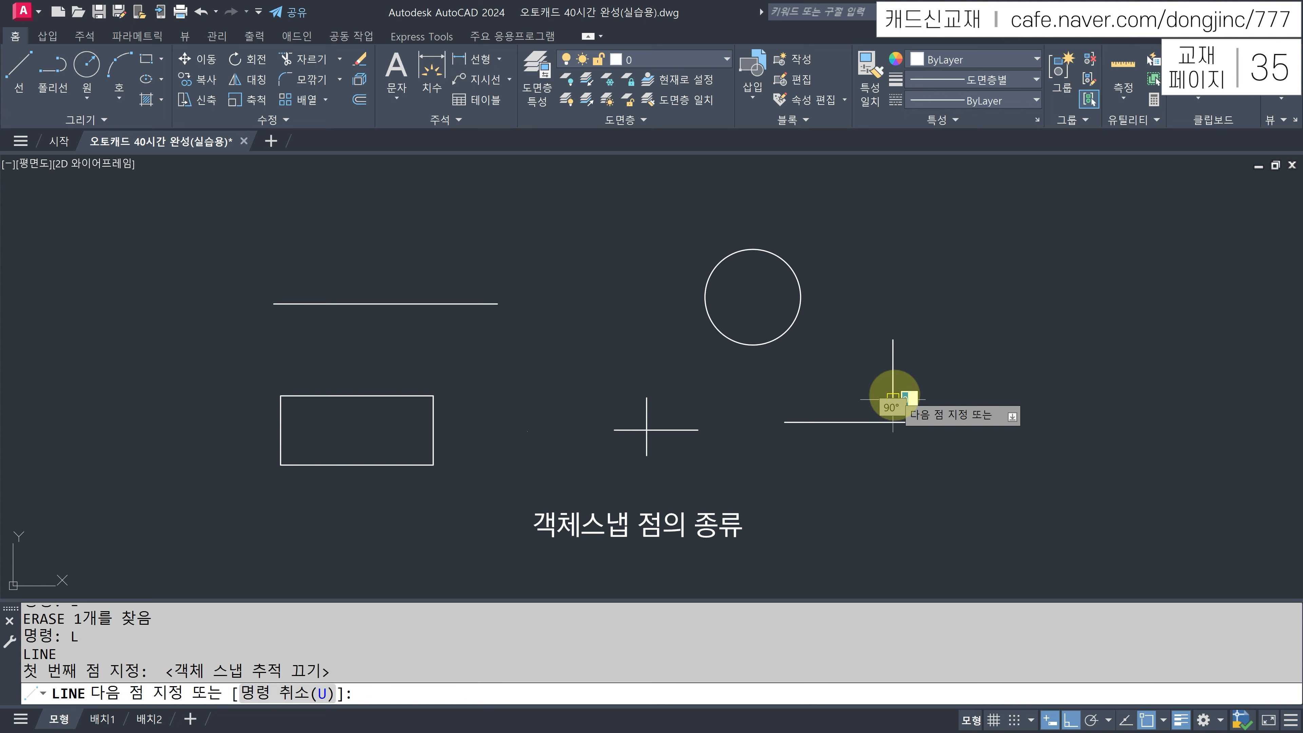
scroll(899, 420, up, 2)
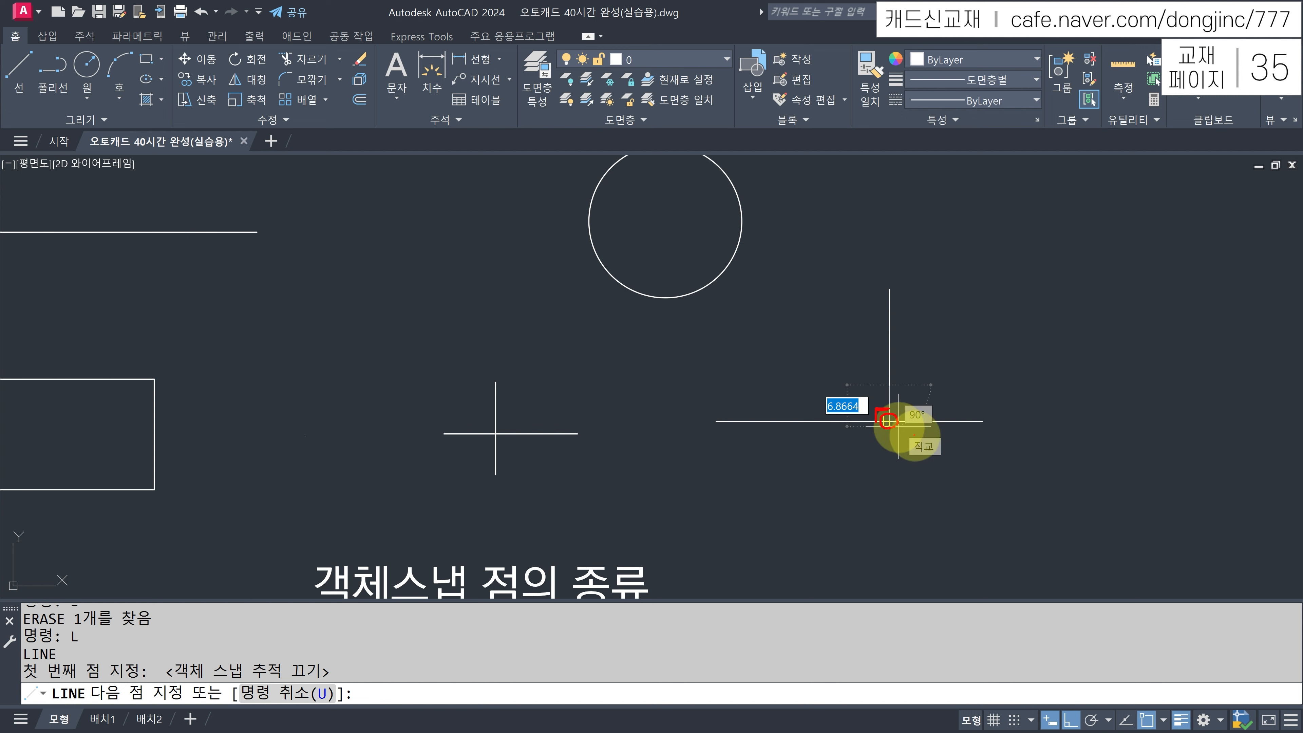
key(Escape)
scroll(931, 393, down, 2)
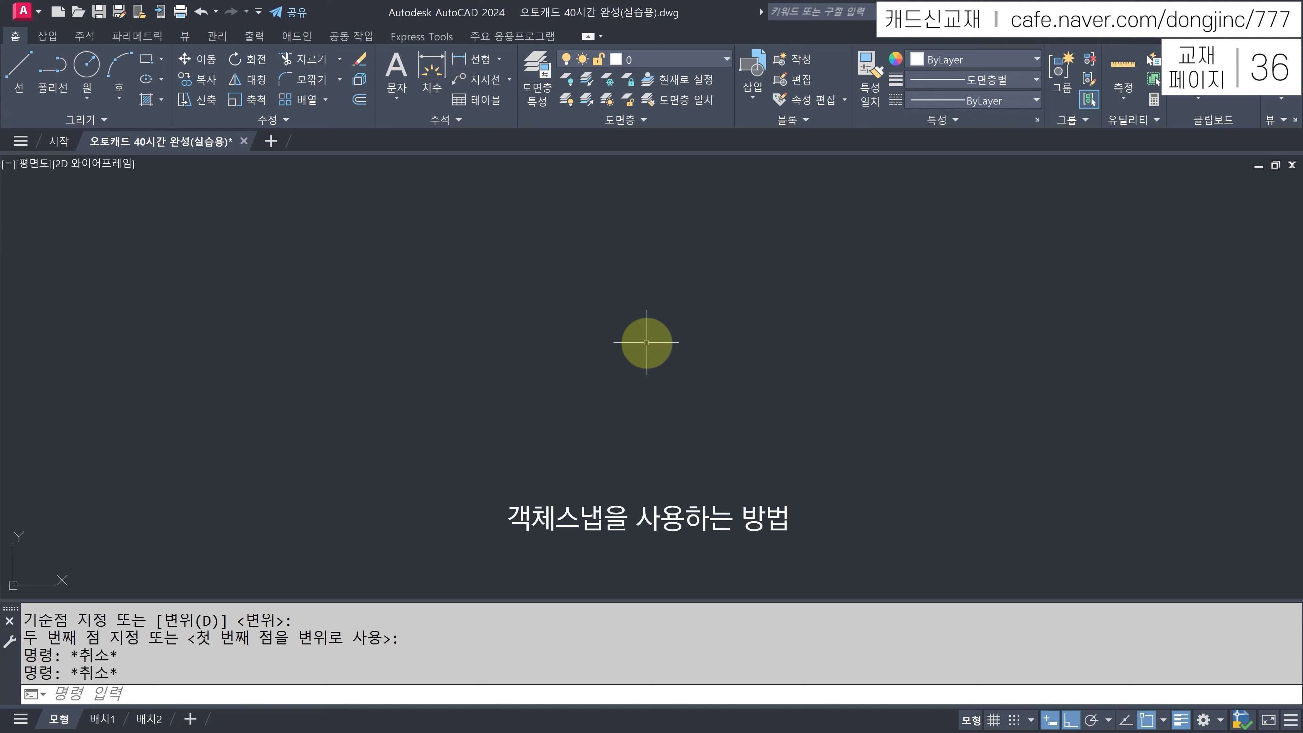
Draw a circle with a radius of about 30.75 in the empty drawing area.
text(c)
key(Return)
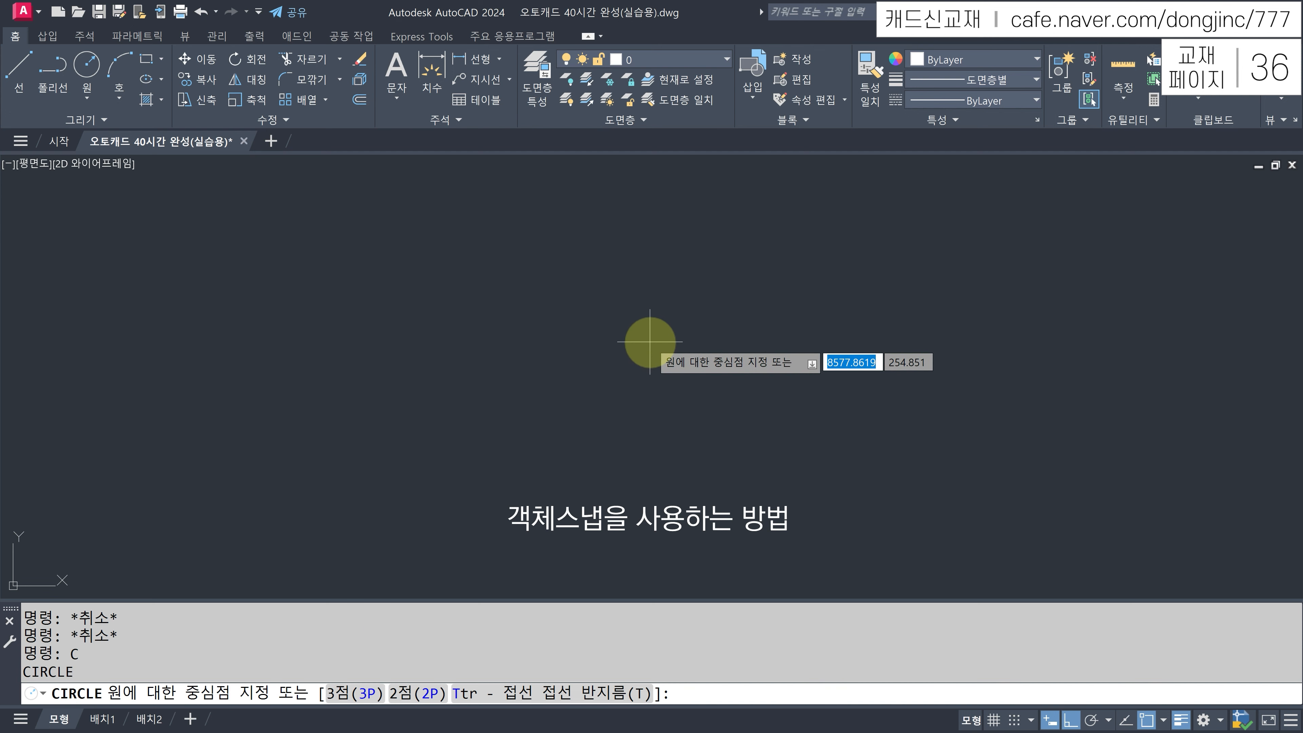
click(652, 348)
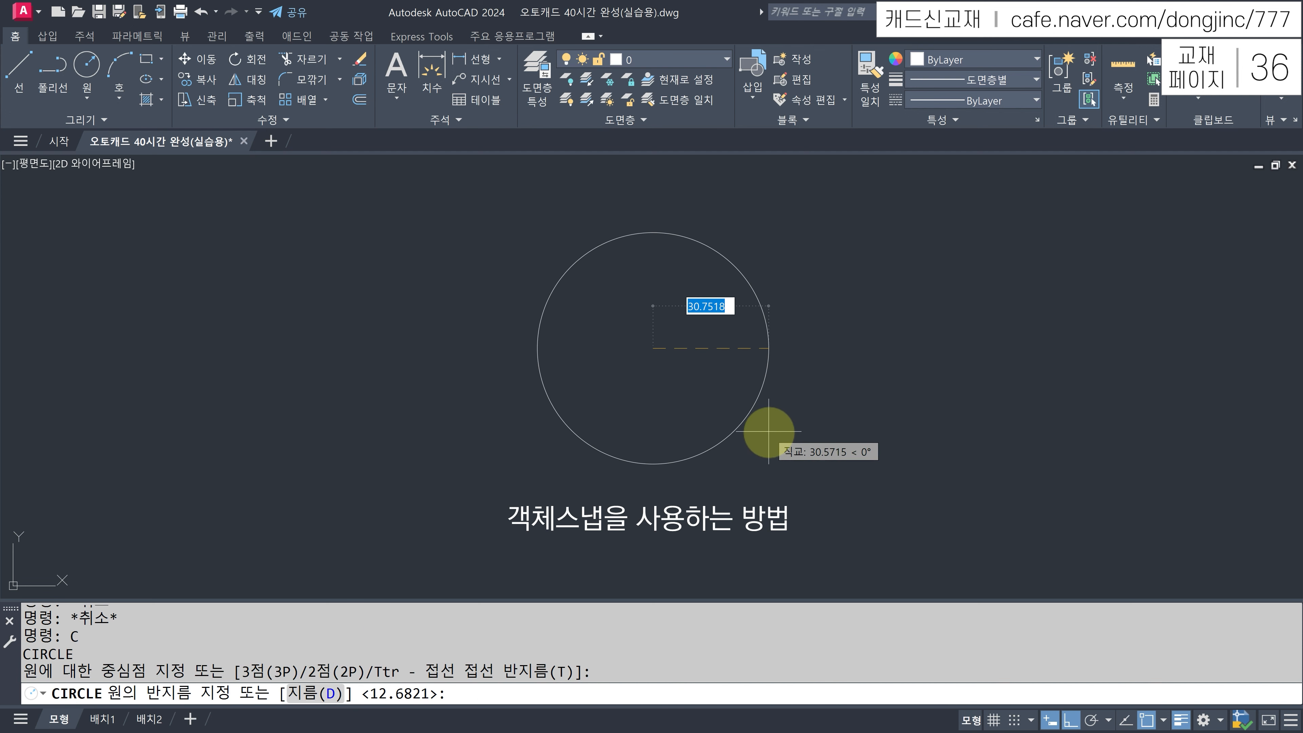
key(Escape)
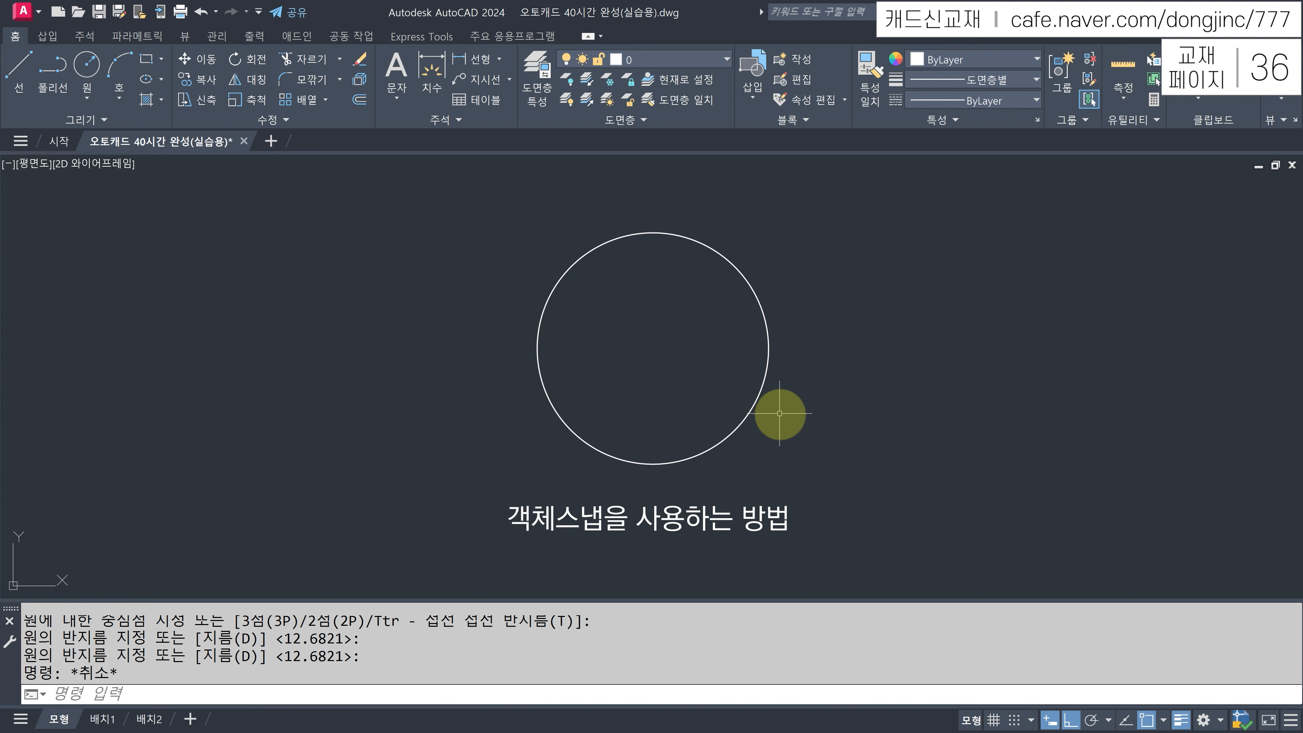
With Ortho off, draw a dense tangle of connected, crossing line segments inside the circle.
text(l)
key(Return)
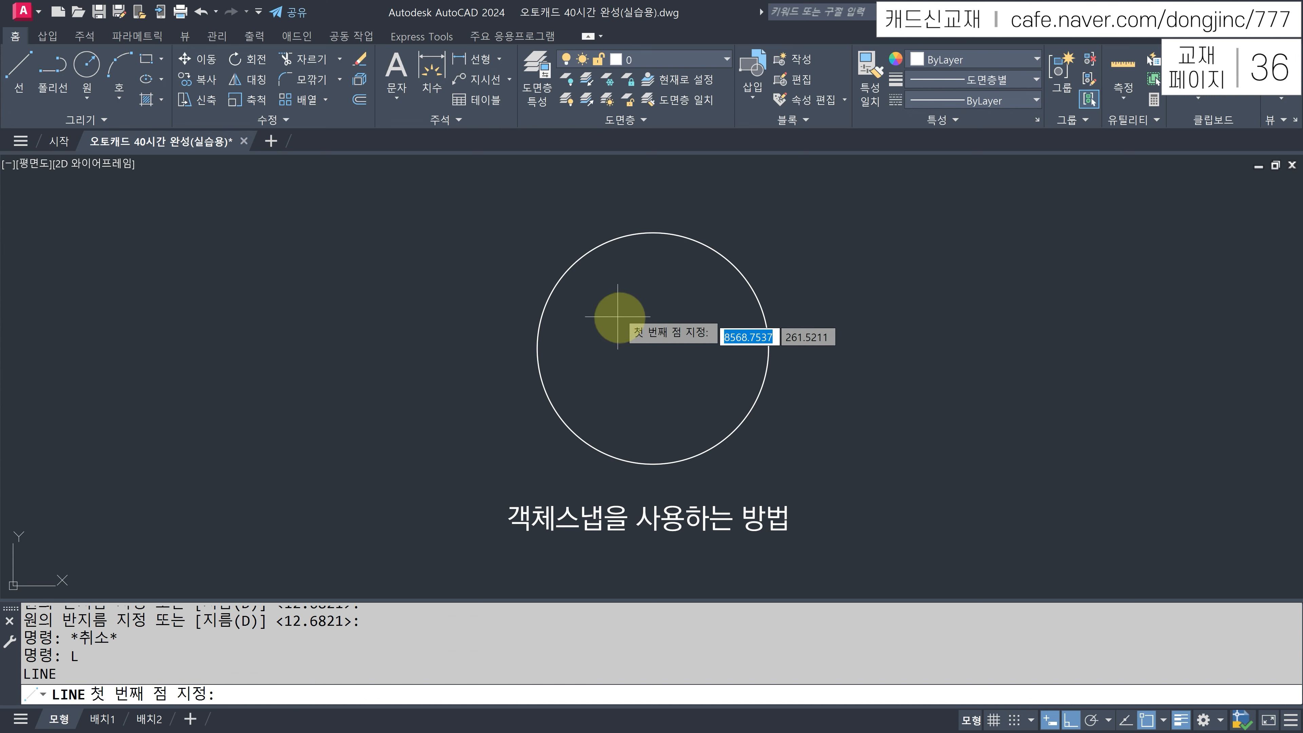
click(677, 266)
key(F8)
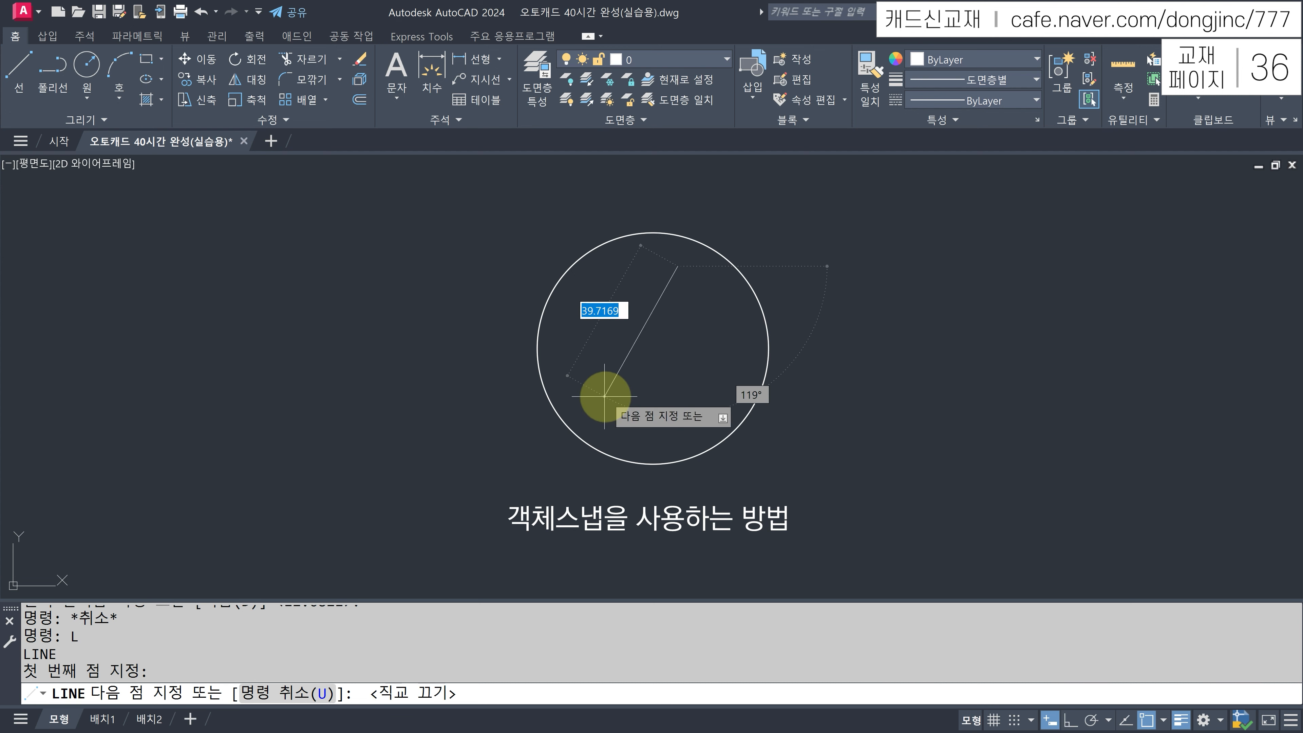
click(602, 400)
click(717, 341)
click(621, 306)
click(655, 392)
click(677, 266)
click(599, 355)
click(702, 373)
click(588, 376)
click(622, 307)
click(717, 342)
click(654, 307)
click(660, 365)
click(717, 373)
click(642, 307)
click(659, 365)
click(668, 314)
click(659, 371)
click(686, 325)
click(589, 377)
click(698, 403)
click(678, 327)
click(633, 277)
click(612, 358)
click(632, 431)
click(659, 421)
click(713, 311)
click(589, 376)
click(591, 380)
click(728, 406)
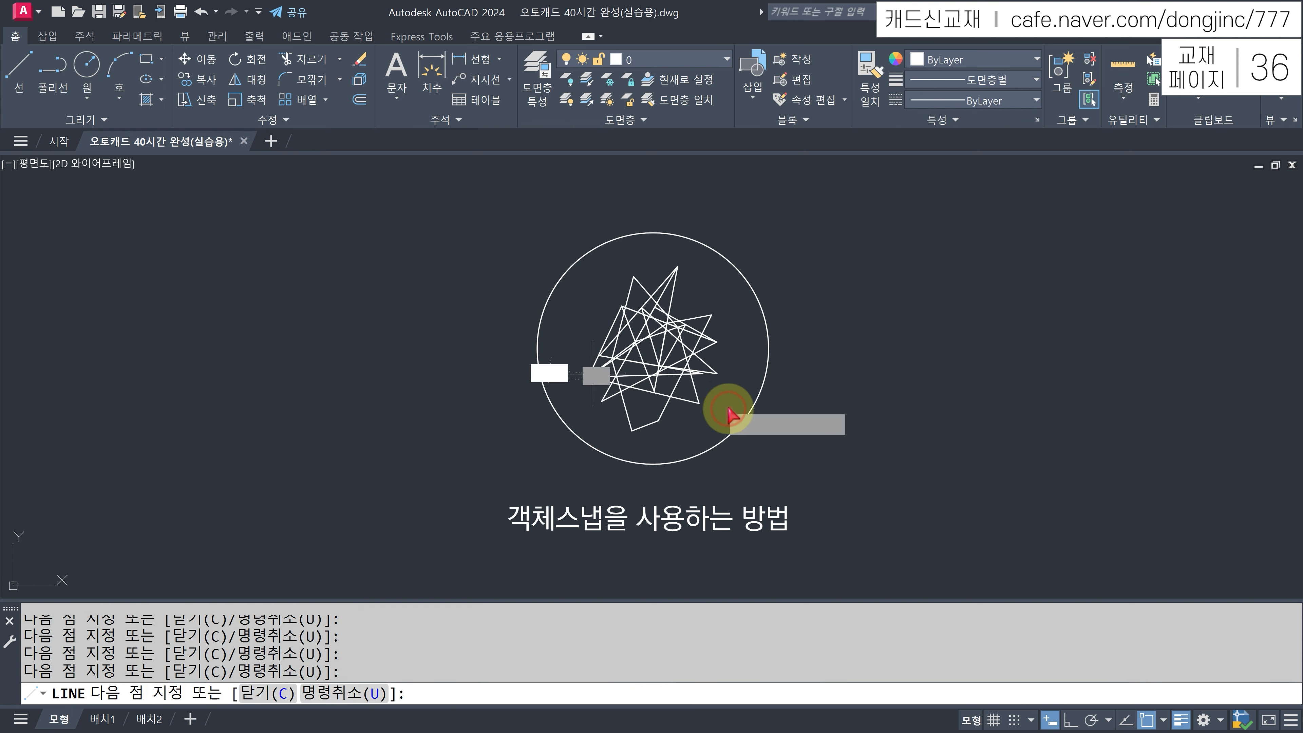
click(650, 336)
click(633, 277)
click(659, 421)
click(685, 325)
click(602, 400)
click(697, 399)
click(633, 277)
click(659, 421)
click(685, 327)
click(688, 333)
click(599, 355)
click(675, 338)
click(716, 342)
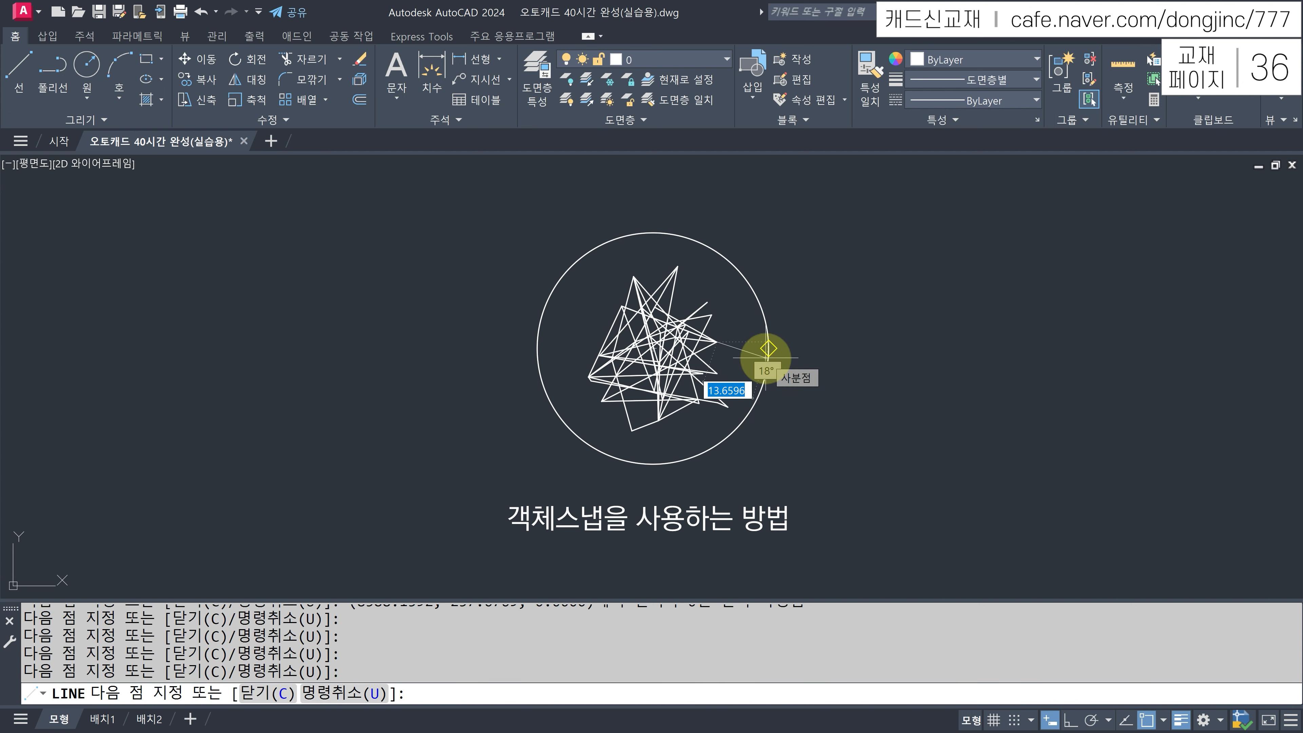
key(Return)
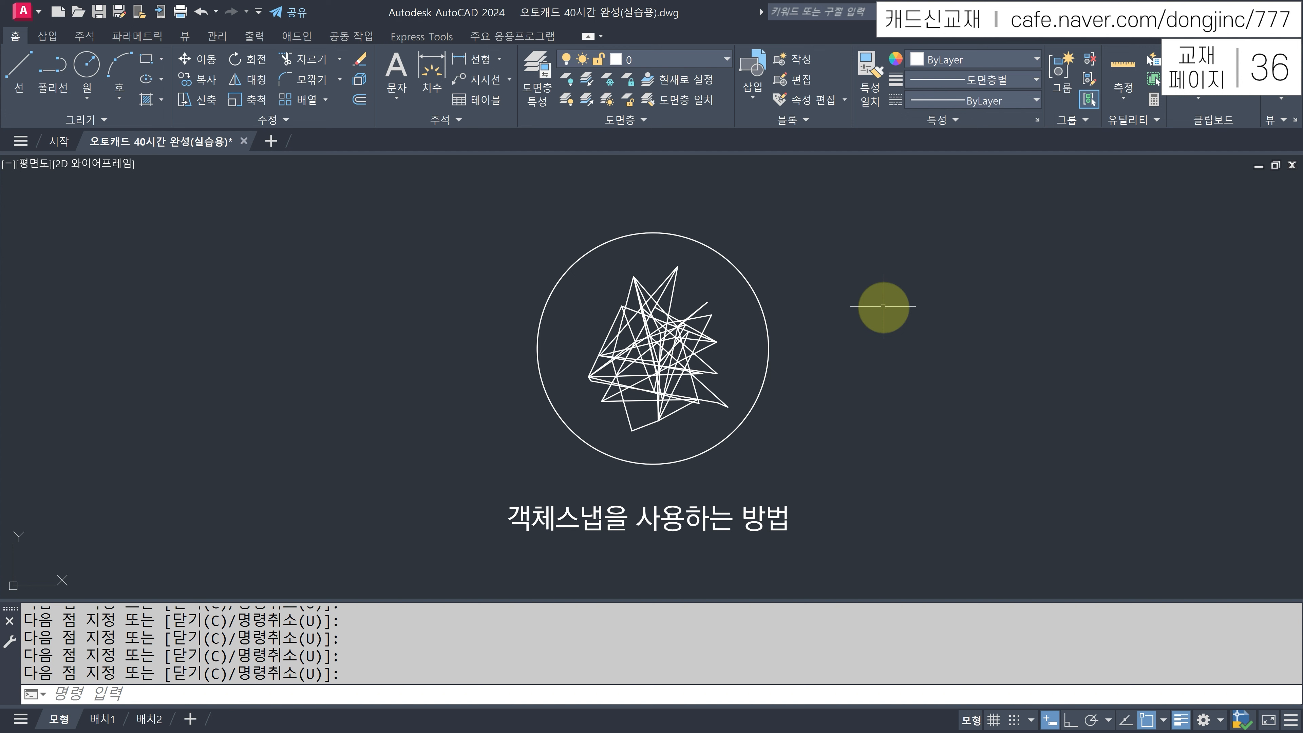
Draw an outer circle with a radius of about 39.7, centred among the crossing lines near the first circle's centre.
text(c)
key(Return)
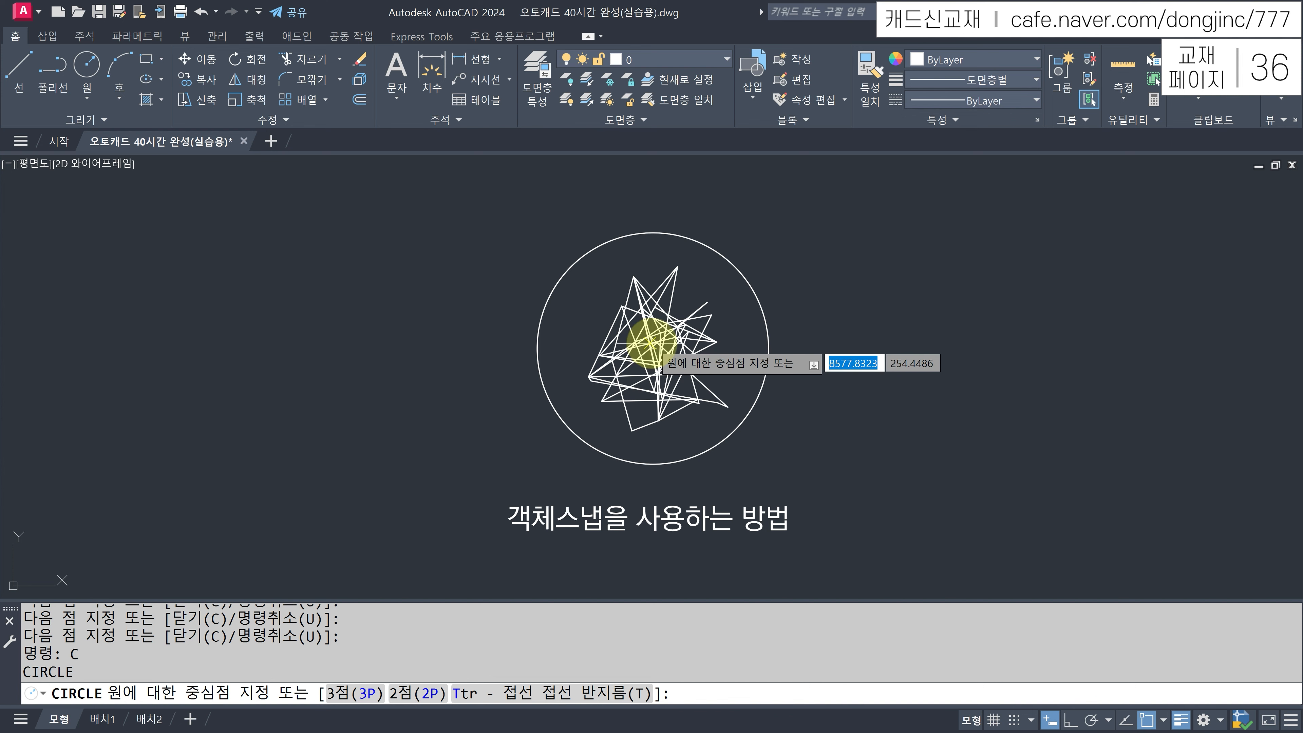
click(650, 343)
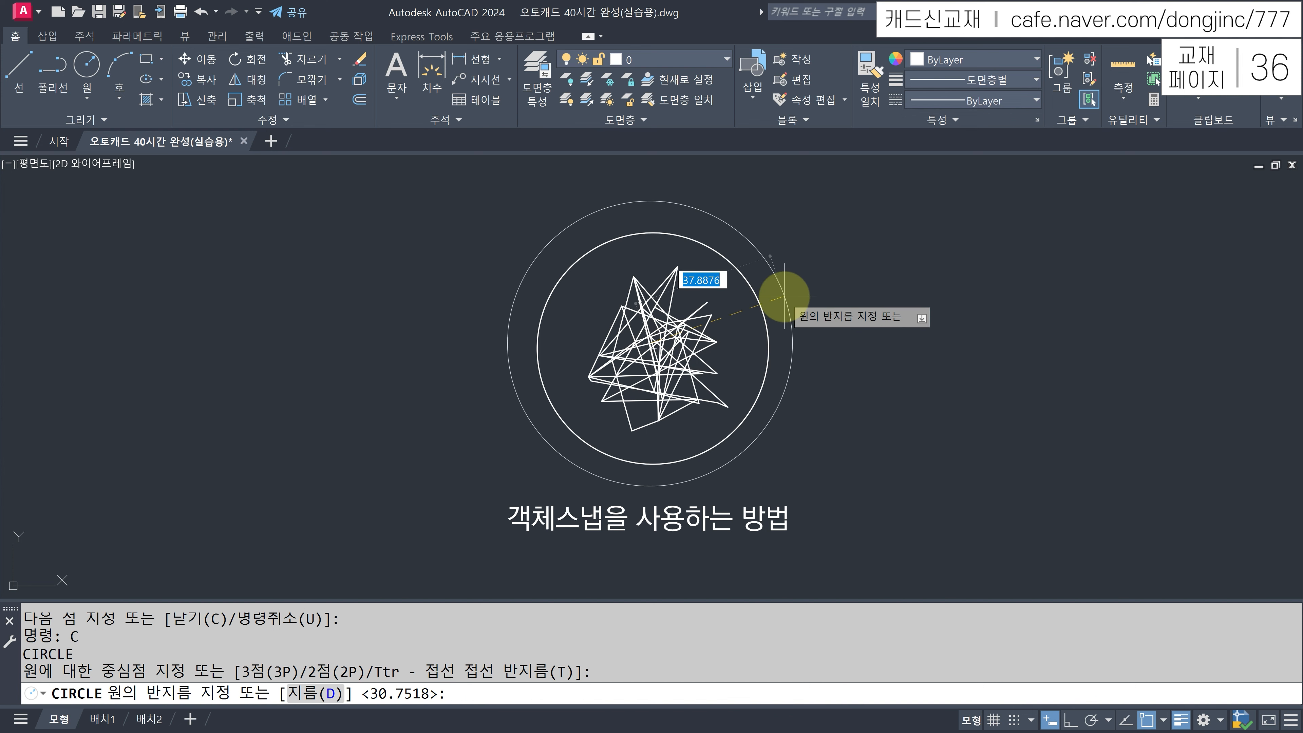
click(791, 296)
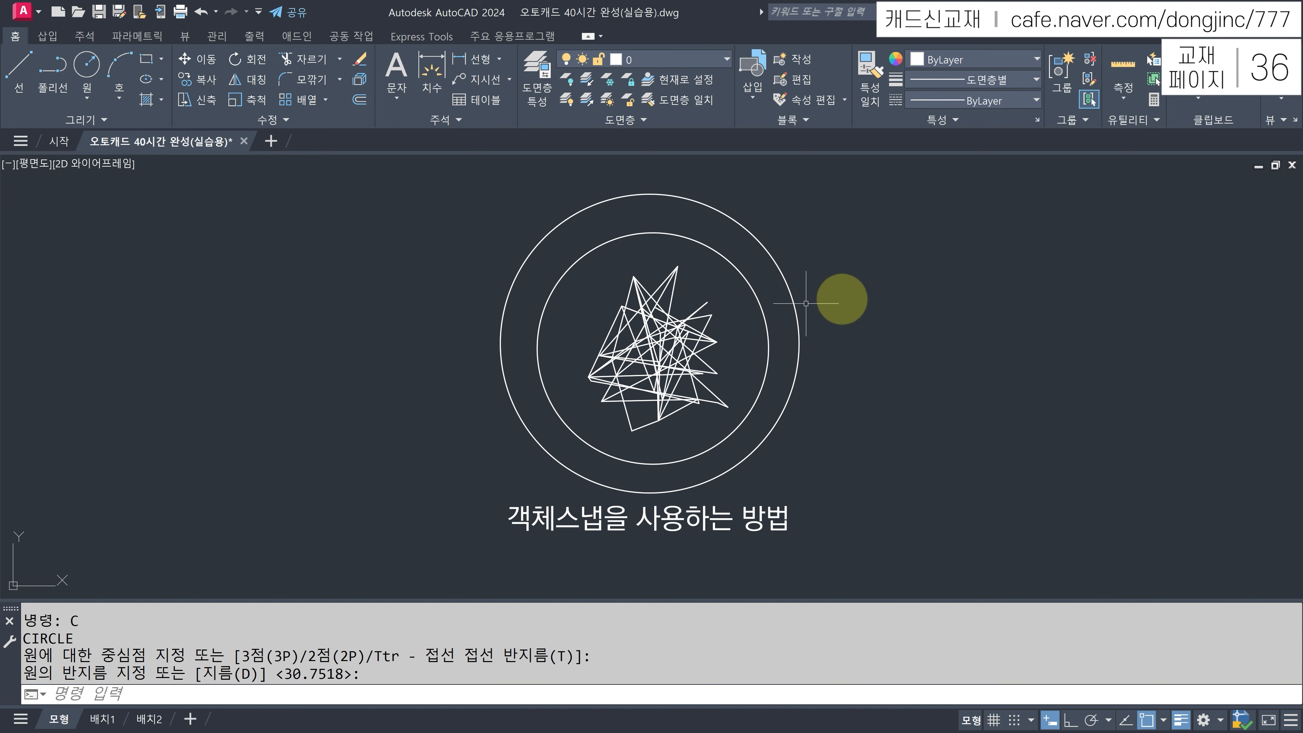
Select both circles to compare the positions of their centre points, and clear the selection.
click(753, 294)
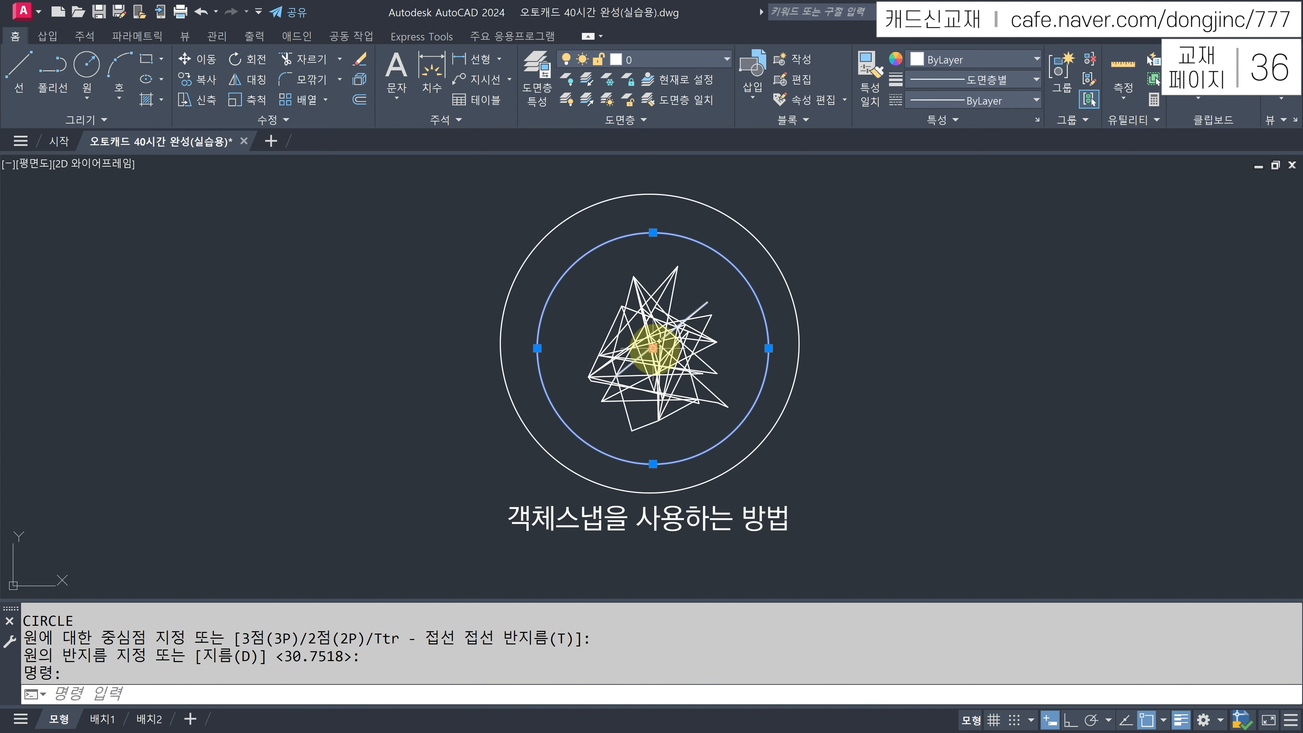
click(785, 282)
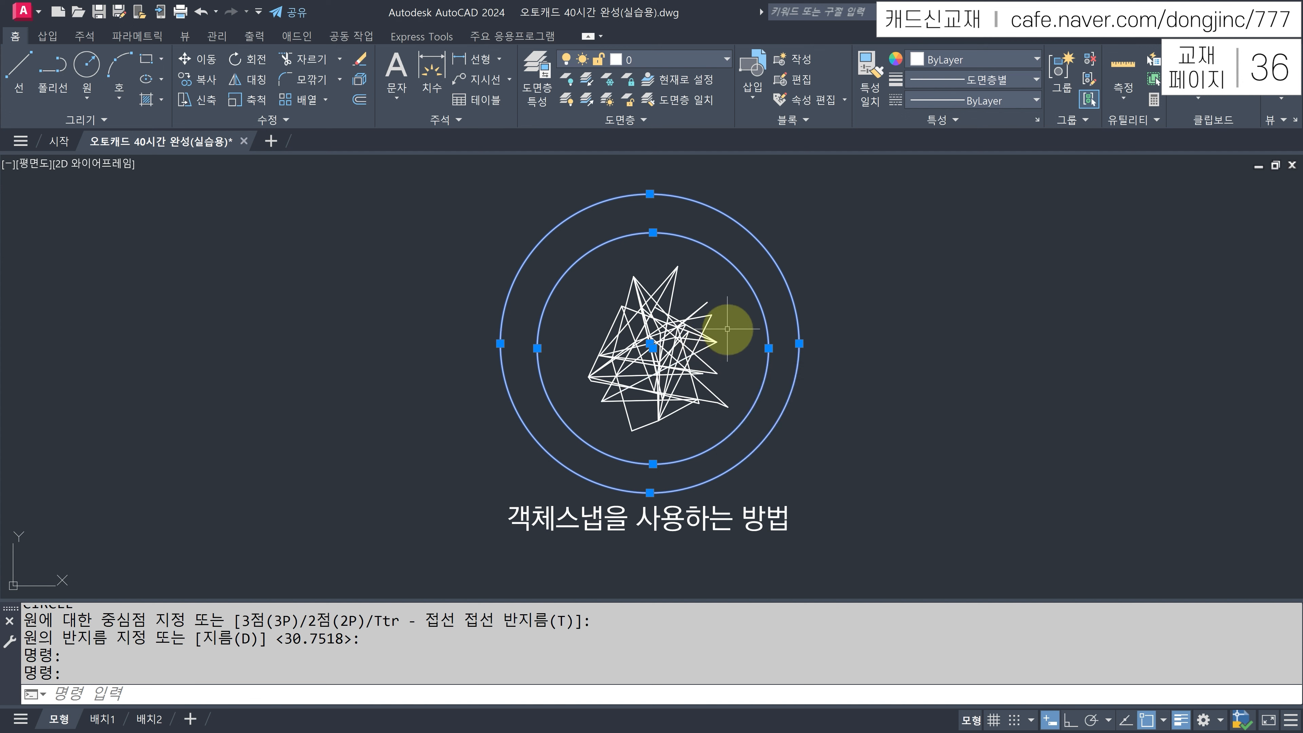
key(Escape)
key(Escape)
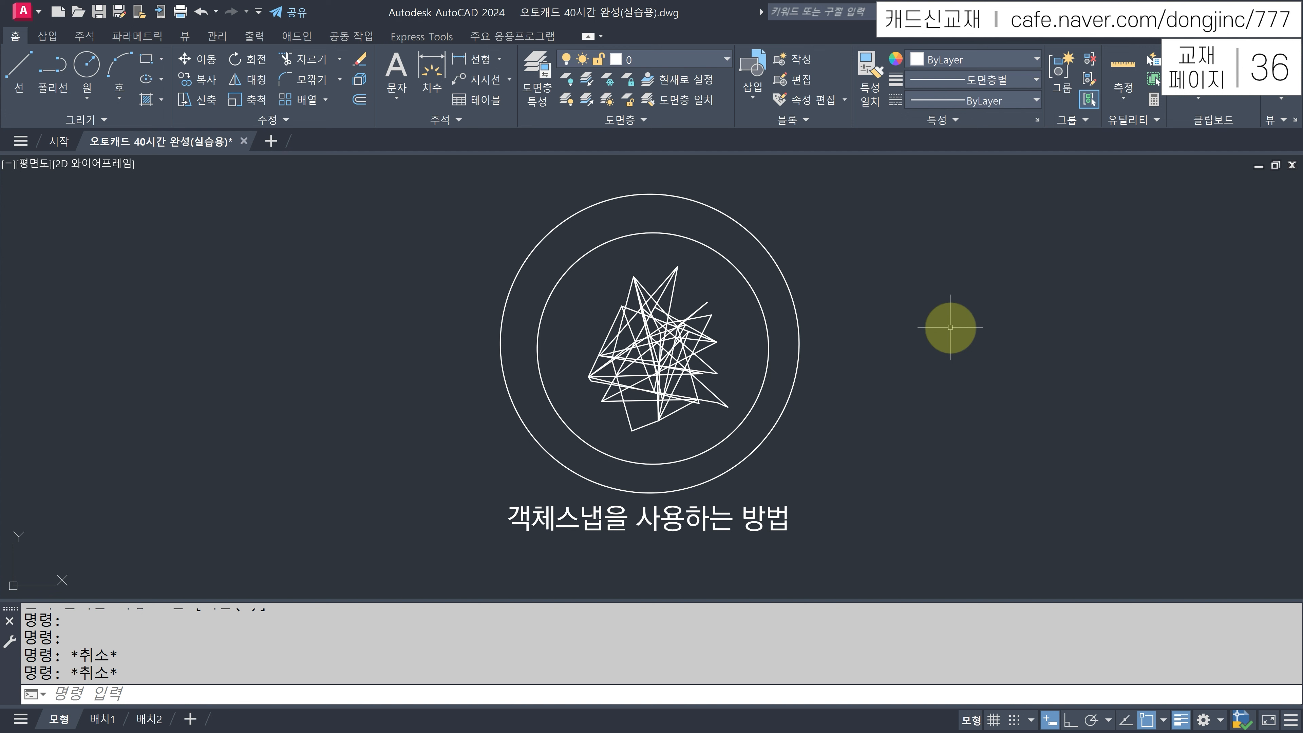
Turn off every enabled object snap except Center (중심), including Perpendicular (직교), and accept the settings.
text(OS)
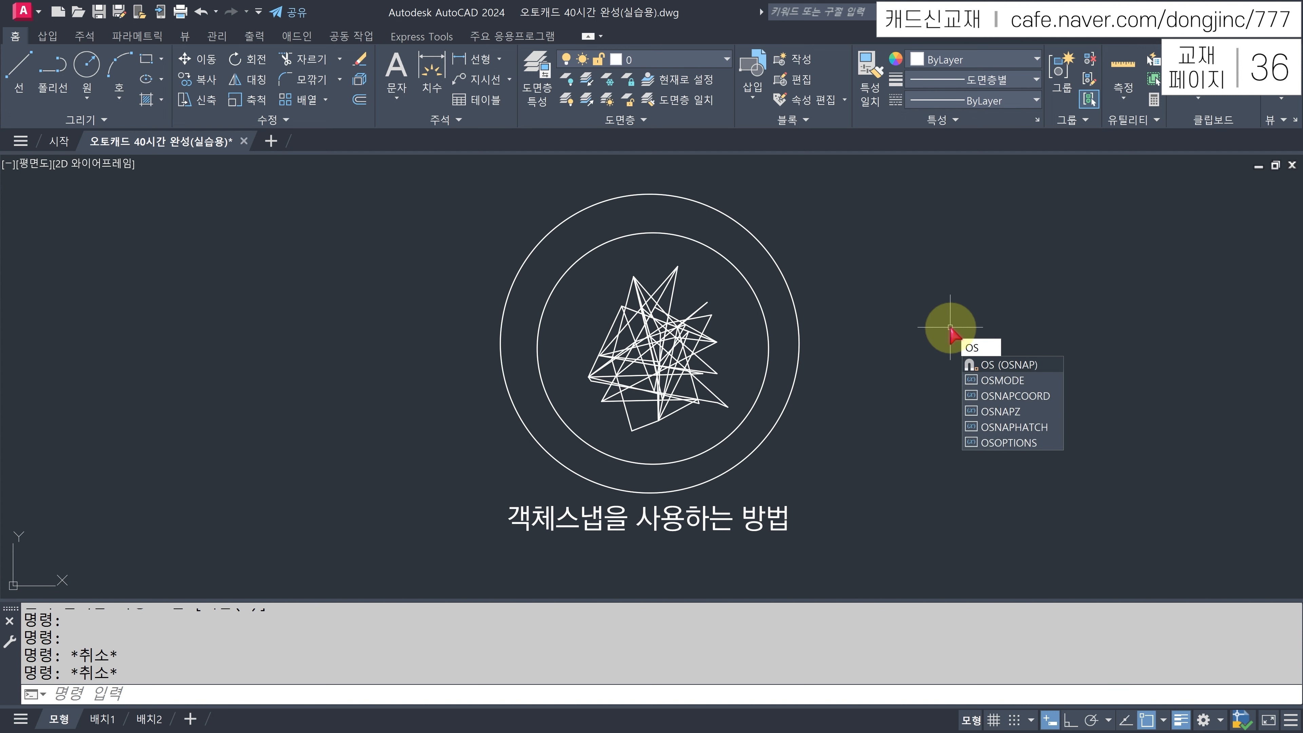
key(Return)
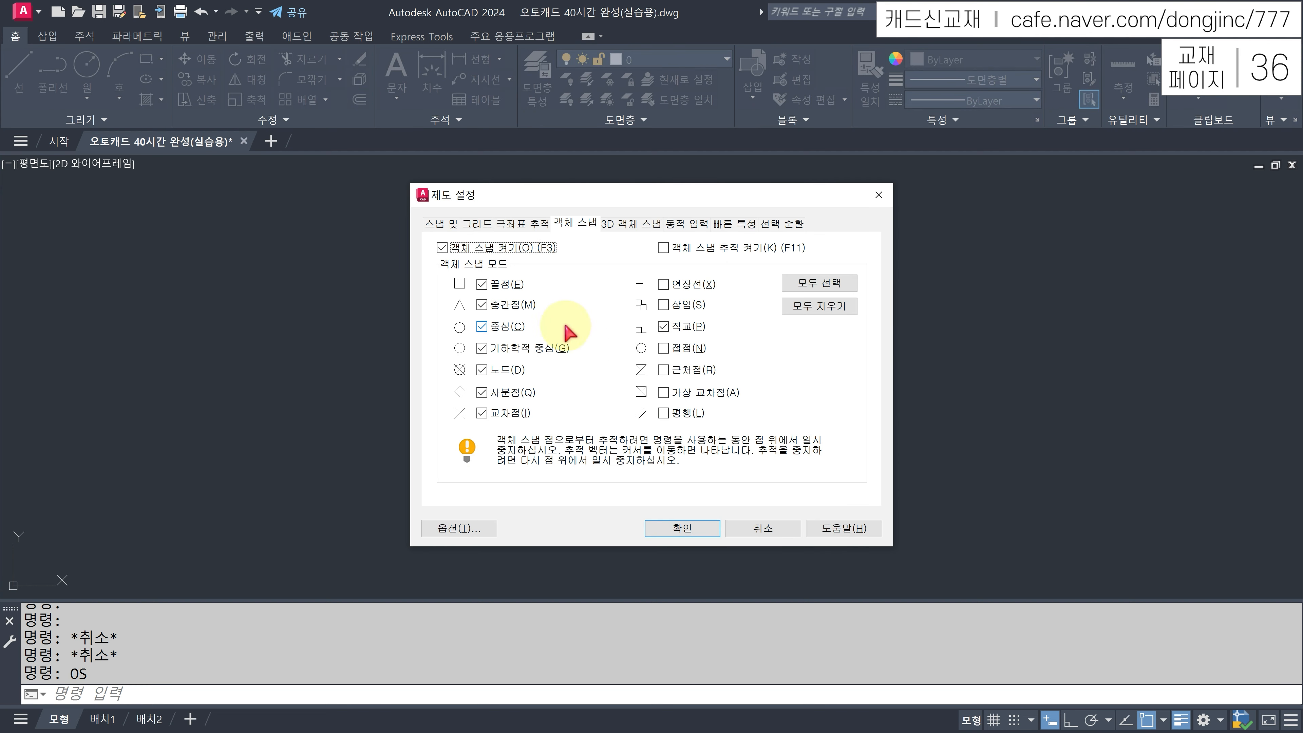
click(485, 285)
click(484, 304)
click(481, 349)
click(482, 370)
click(481, 392)
click(482, 413)
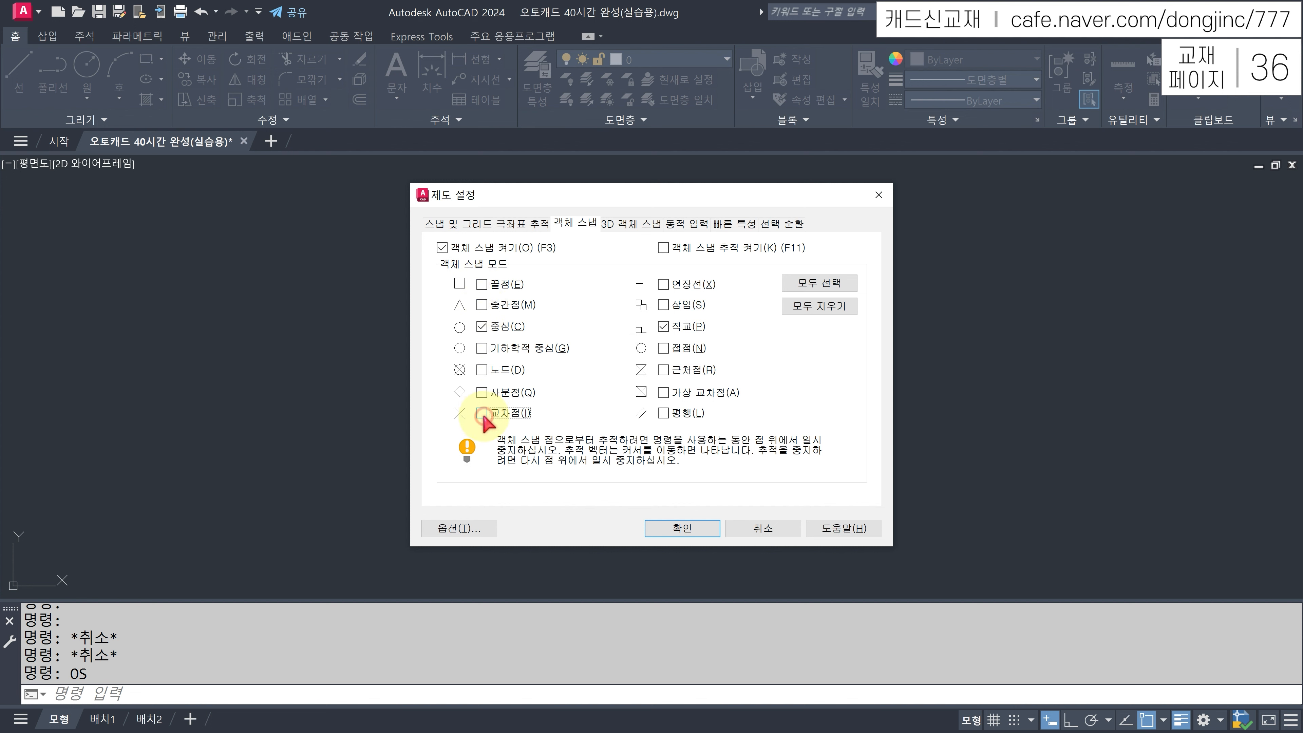
click(663, 327)
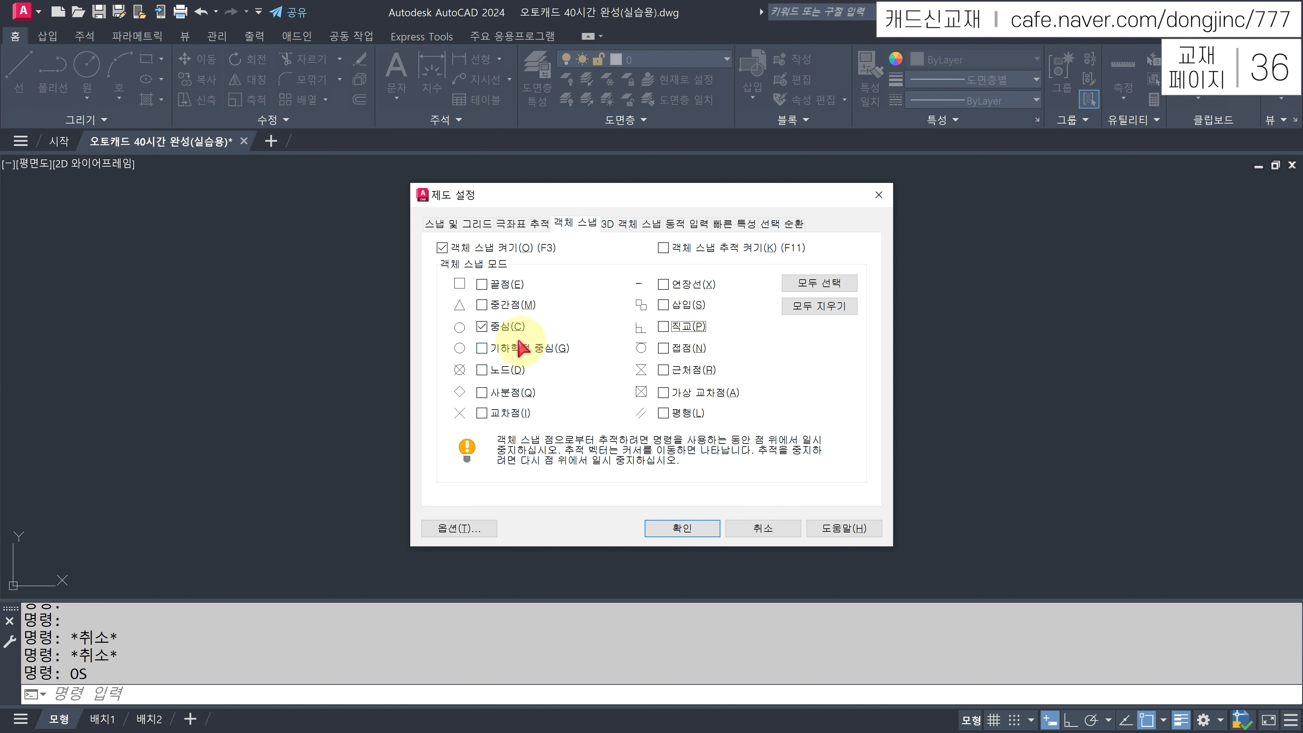
click(702, 529)
Cancel the newly started circle and delete the off-centre outer circle.
text(c)
key(Return)
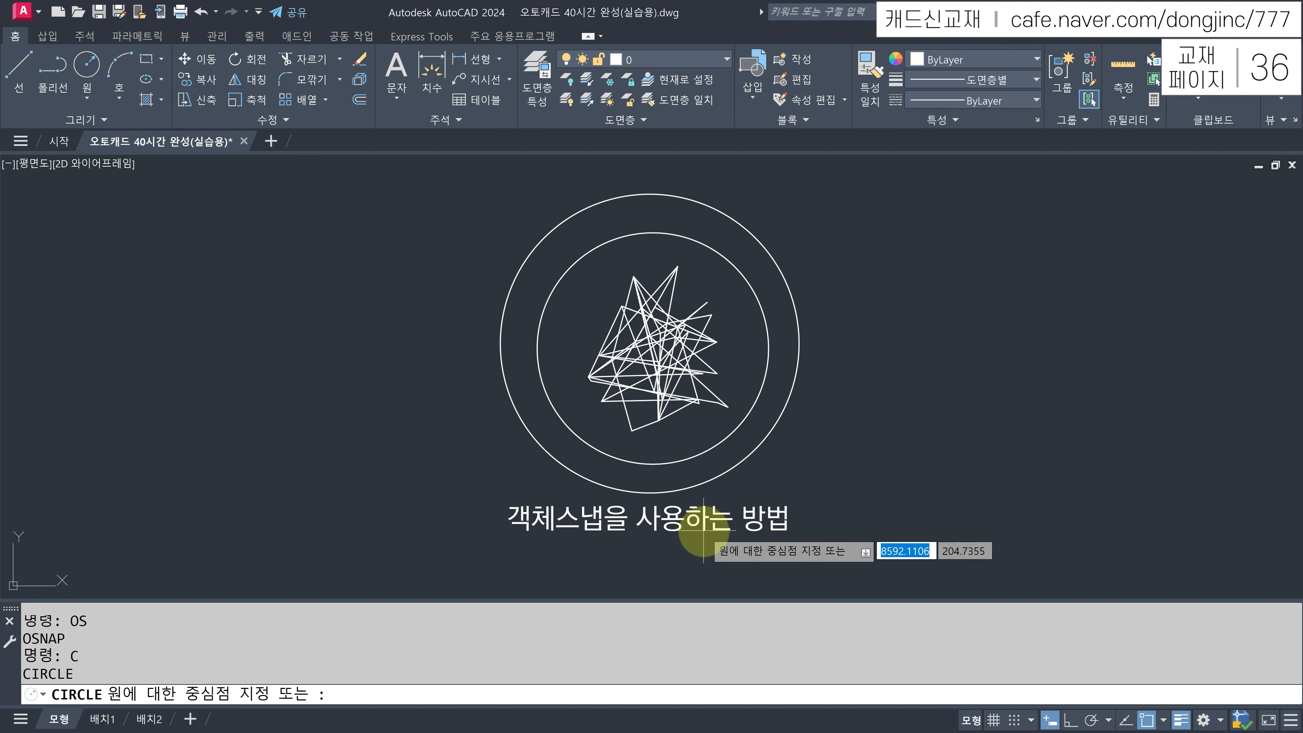
key(Escape)
key(Escape)
click(783, 268)
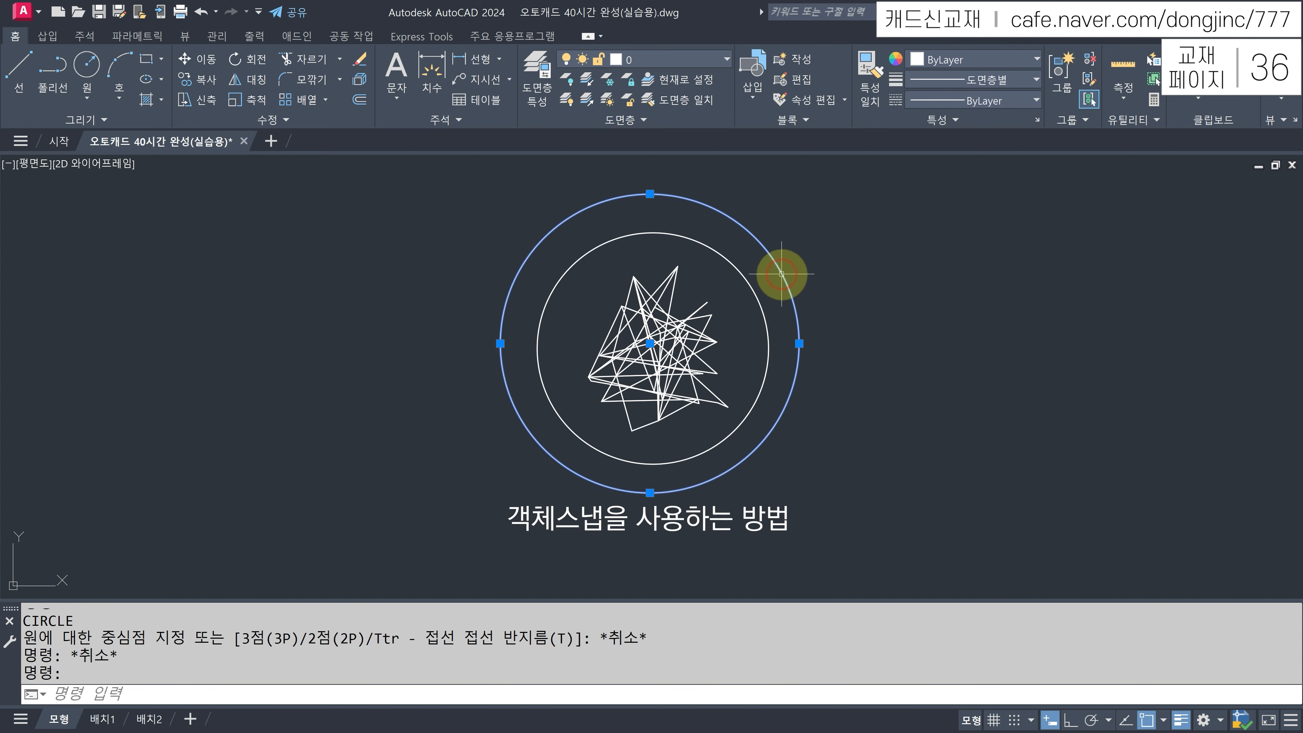
key(Delete)
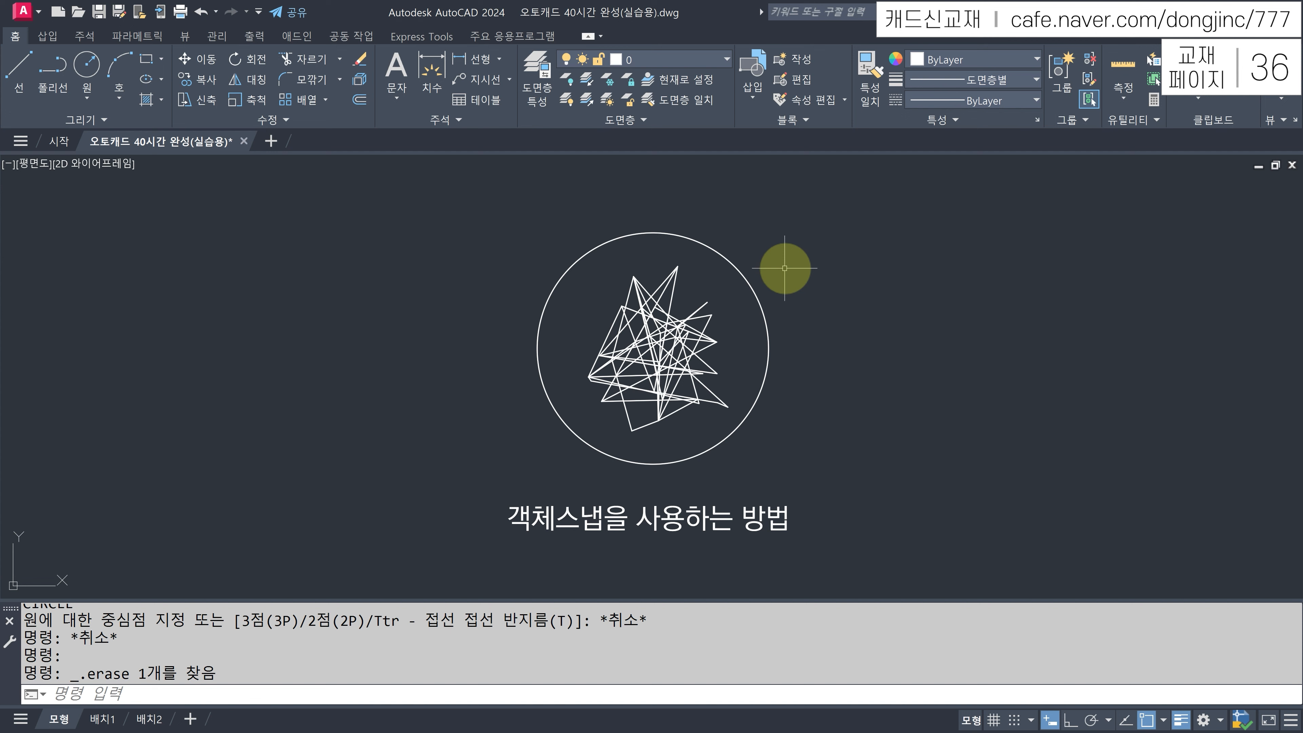
Draw a larger circle around the first one, using the Center snap to place it on the same centre point.
text(c)
key(Escape)
text(c)
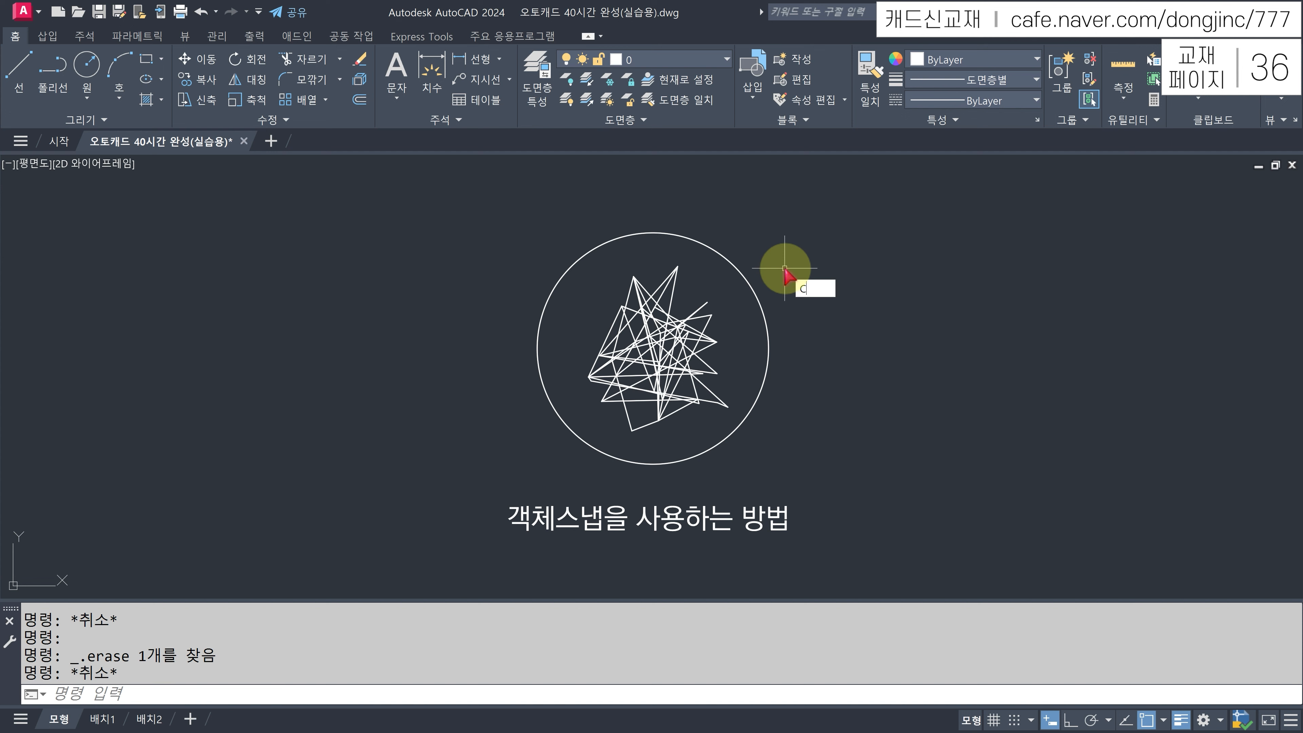
key(Return)
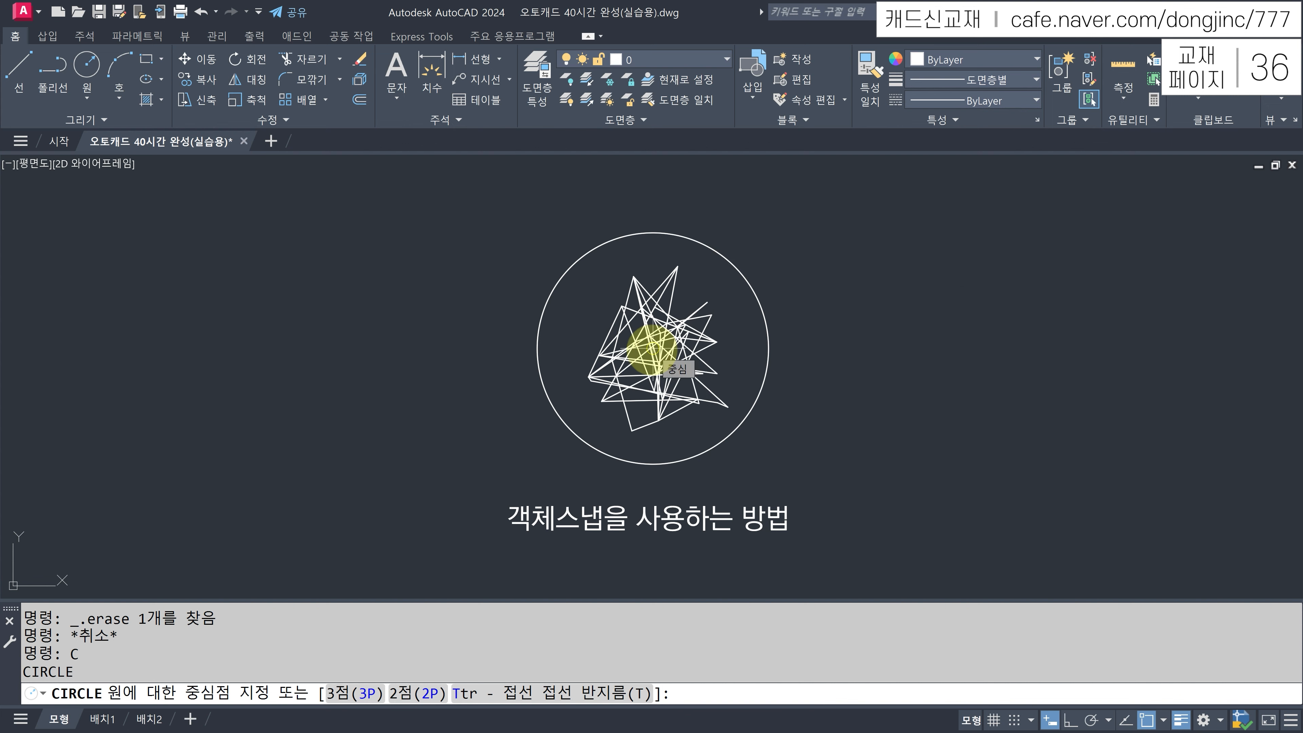
click(653, 349)
click(789, 294)
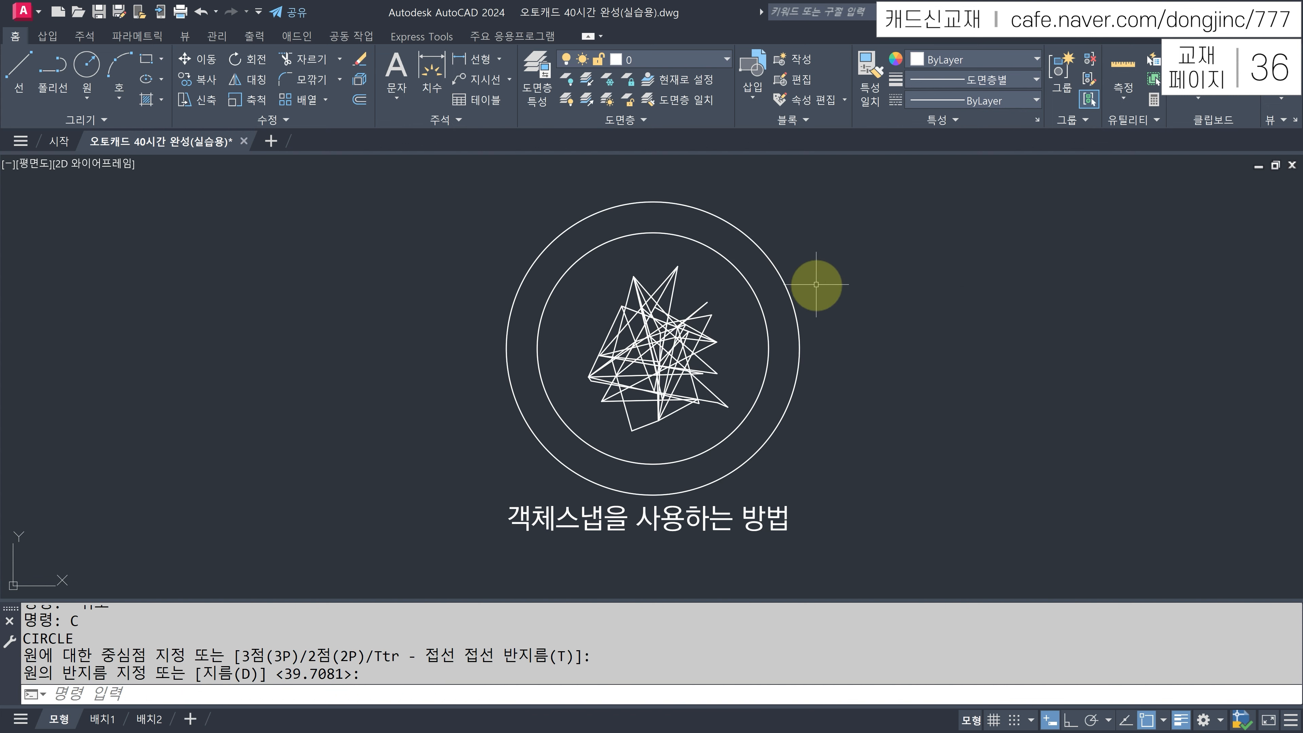
Select the two concentric circles to check whether their centre grips coincide, and clear the selection.
key(Escape)
click(754, 293)
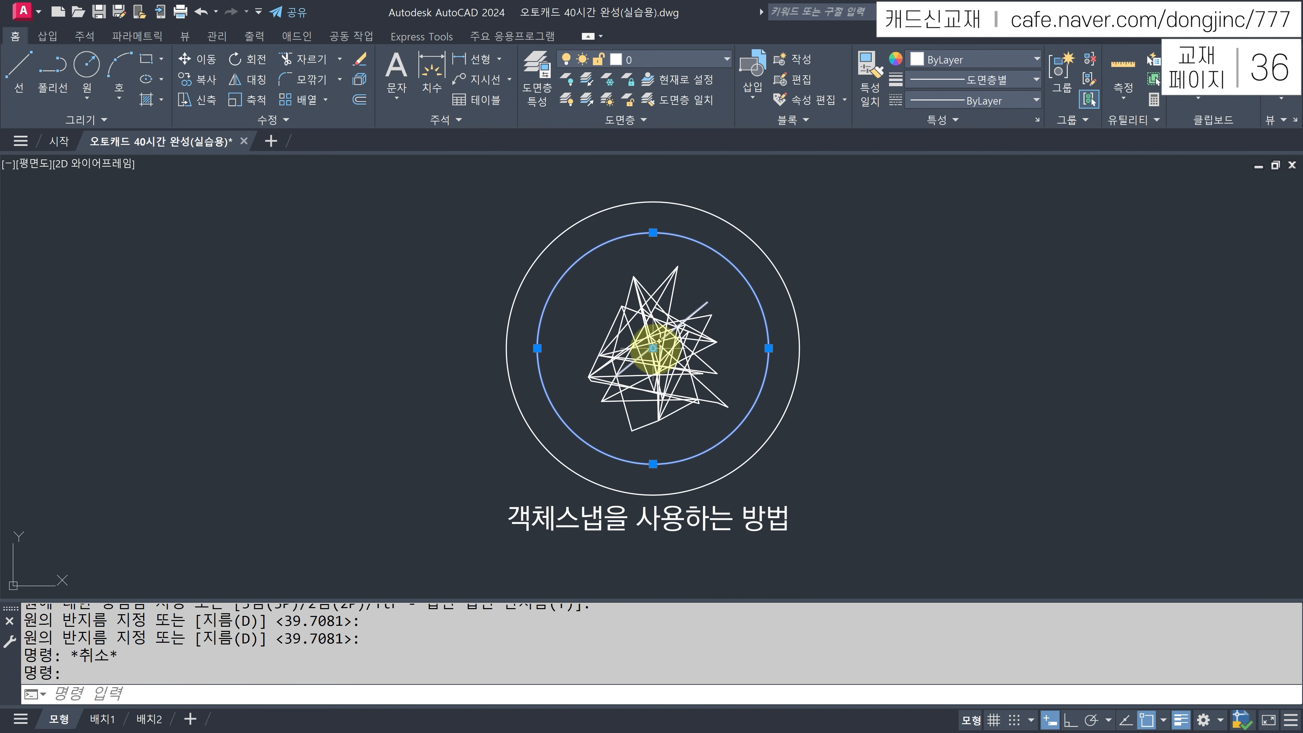
click(782, 275)
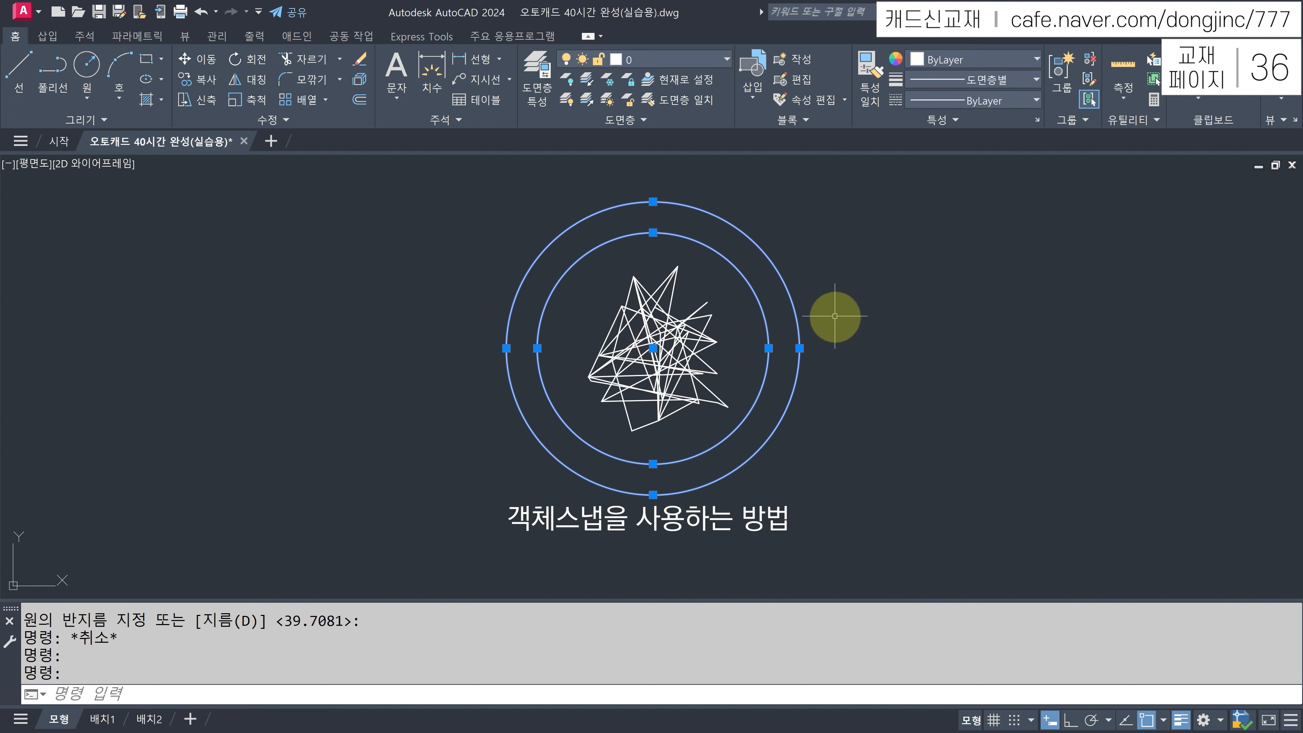
key(Escape)
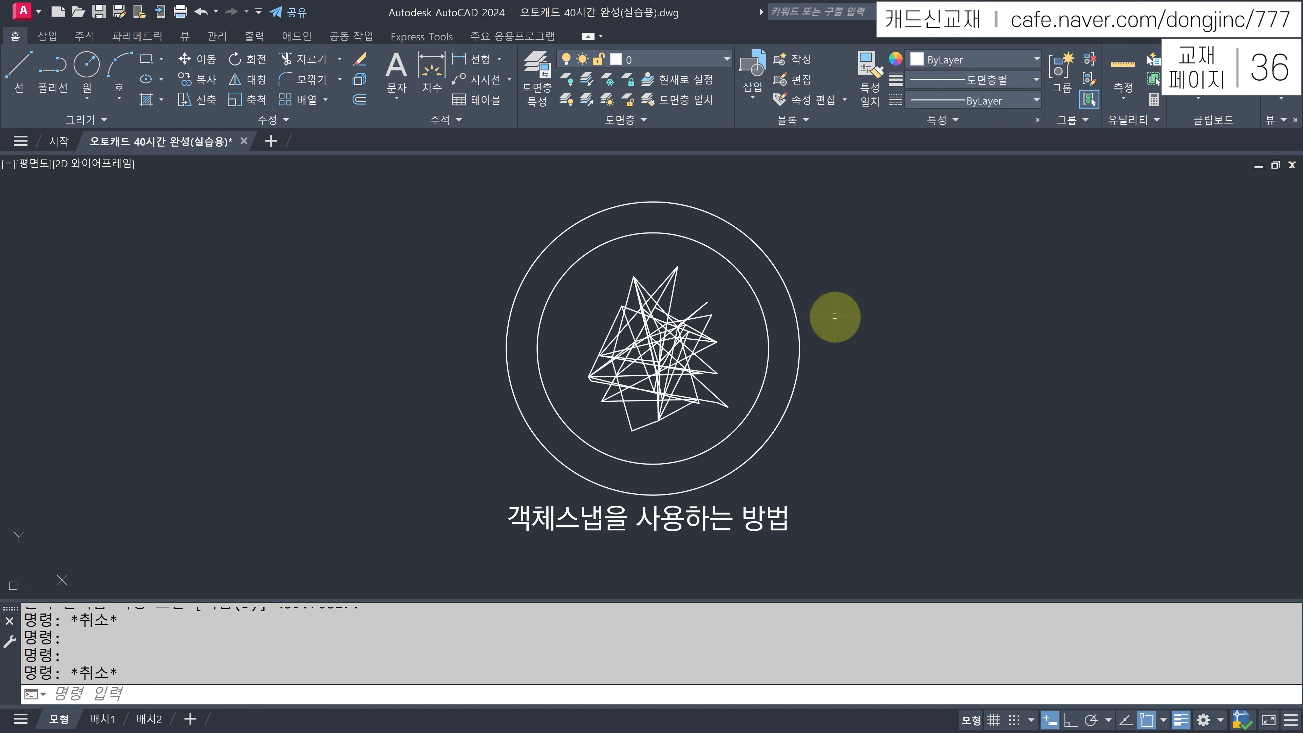
Enable the Endpoint, Midpoint, Geometric Center, Node, Quadrant, Intersection and Perpendicular object snaps alongside Center, and accept the settings.
text(OS)
key(Return)
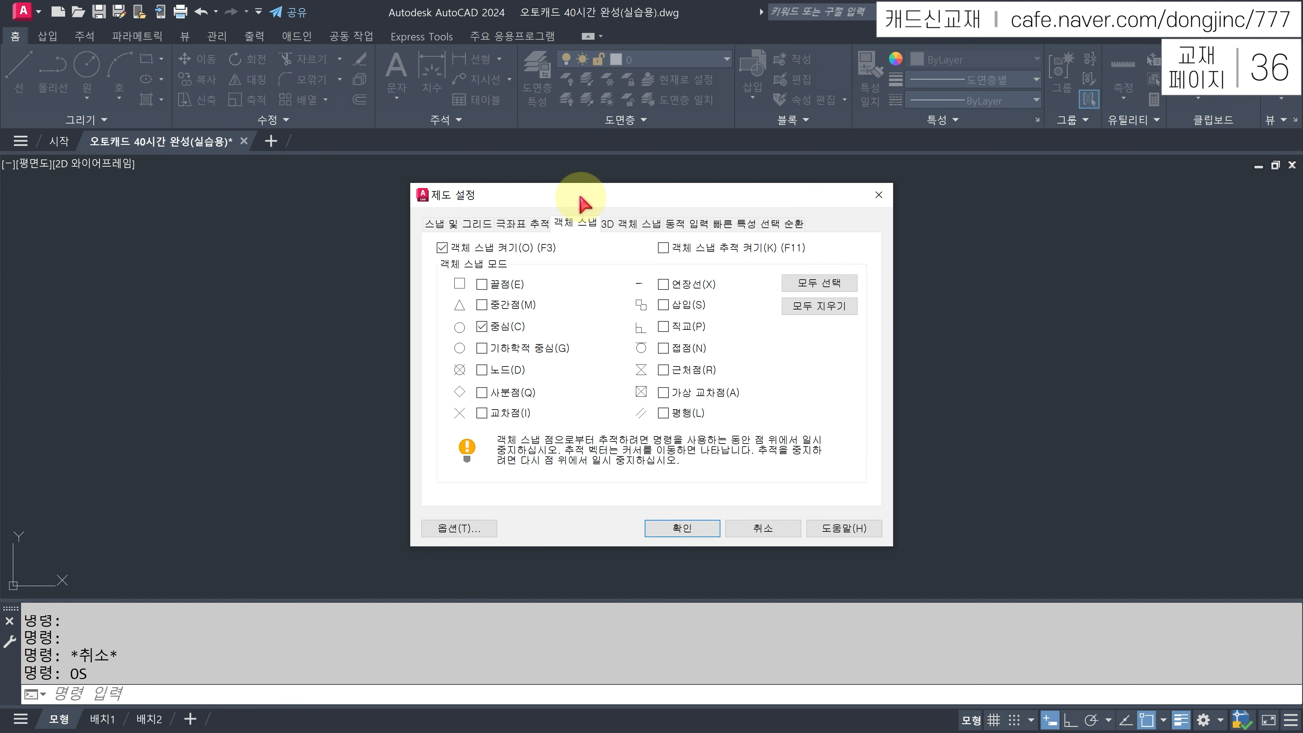
click(482, 284)
click(482, 305)
click(482, 348)
click(482, 369)
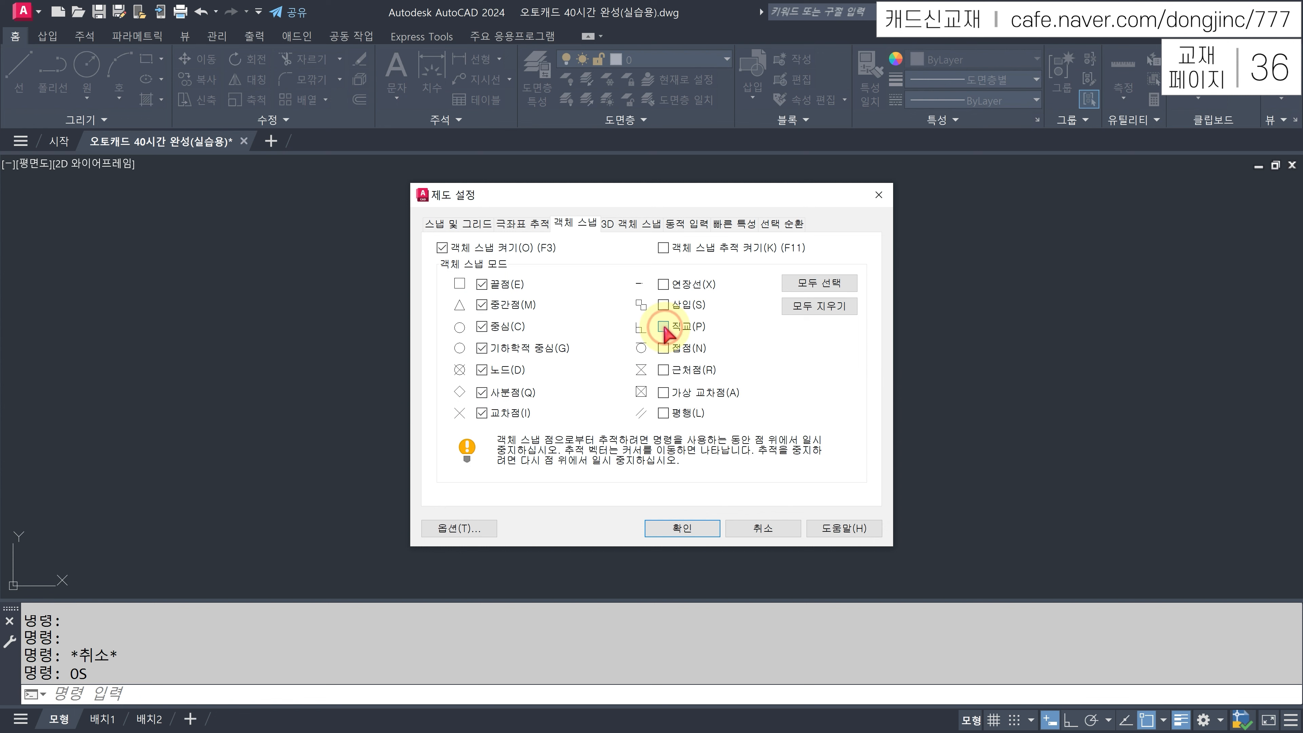
click(676, 529)
key(Escape)
key(Escape)
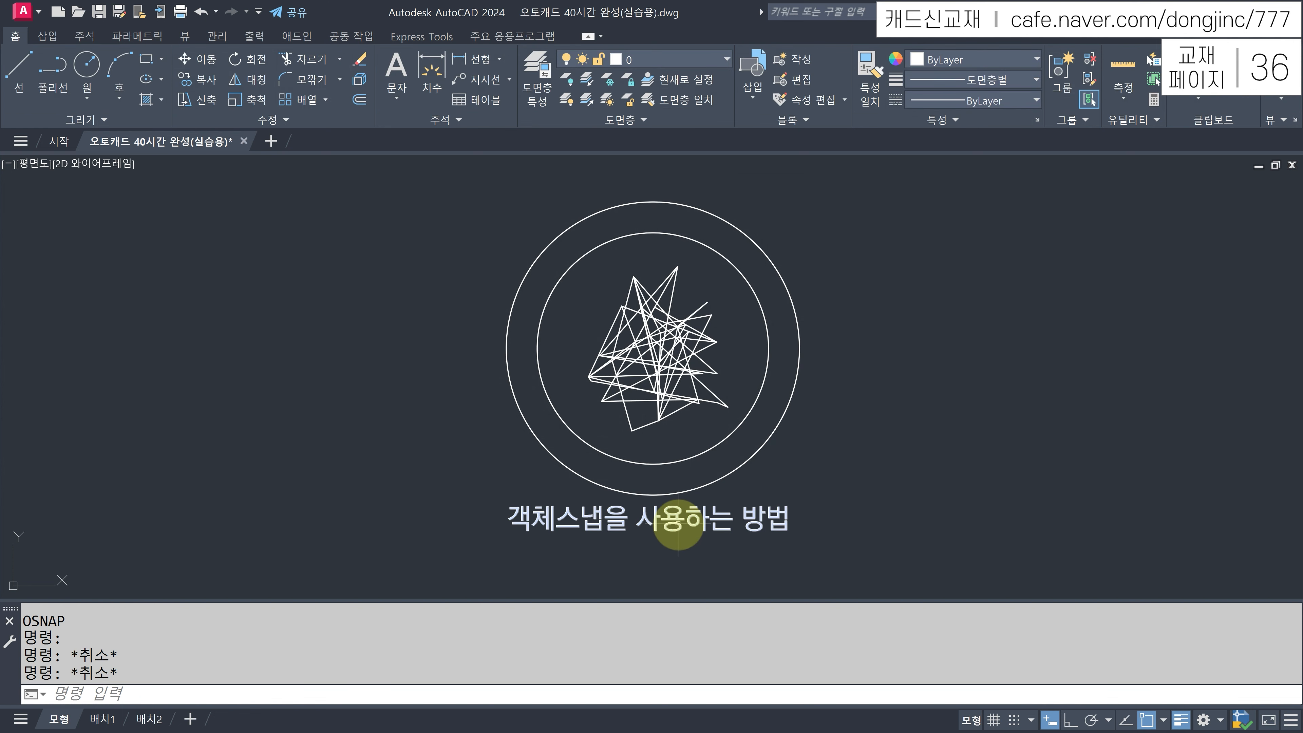
Draw a circle of radius about 43.6 around the two existing ones, using a one-time Center (중심점) snap override on their shared centre.
text(c)
key(Return)
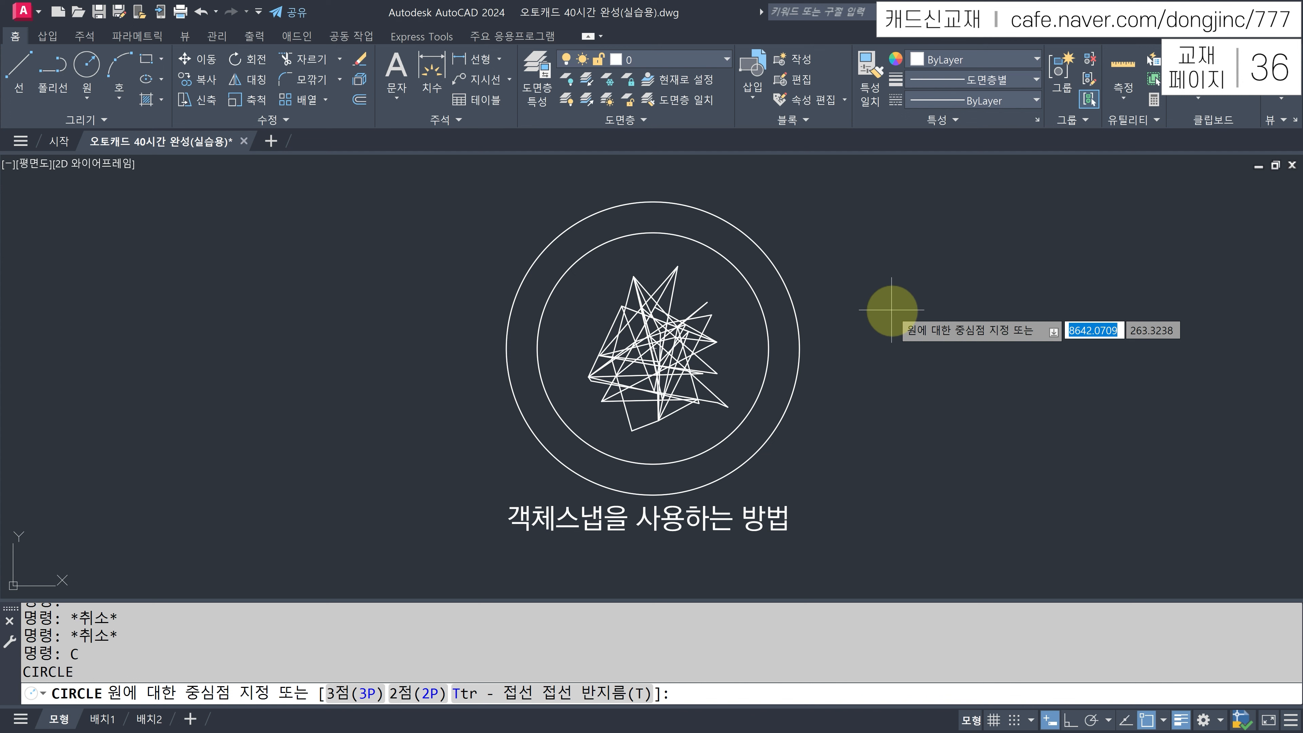
key(F8)
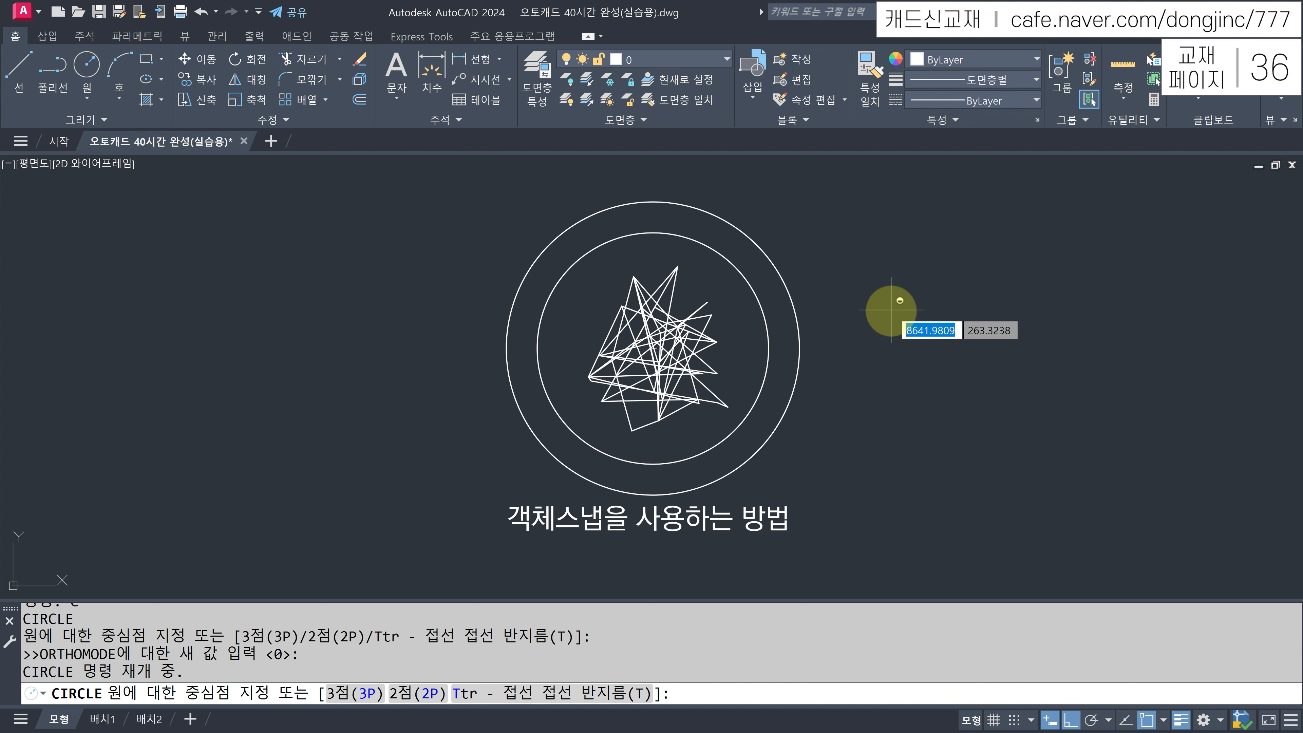
shift+right_click(891, 310)
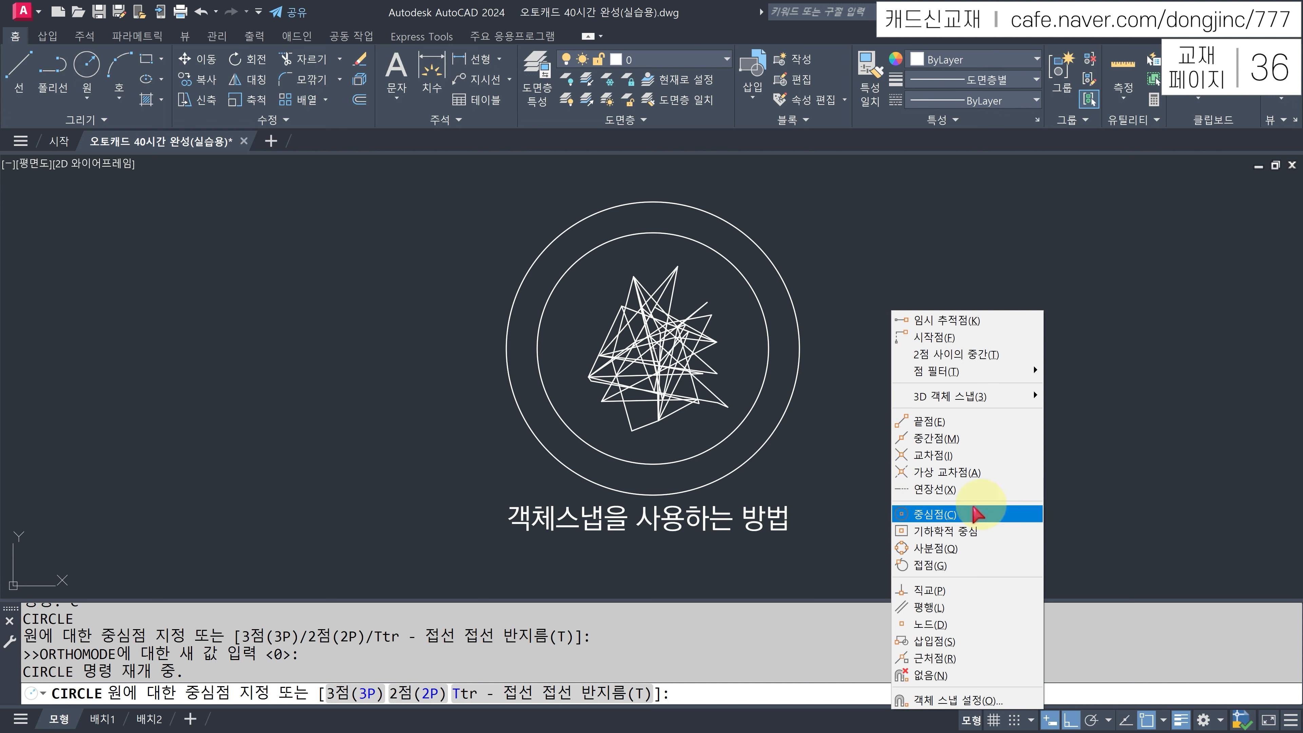
click(948, 514)
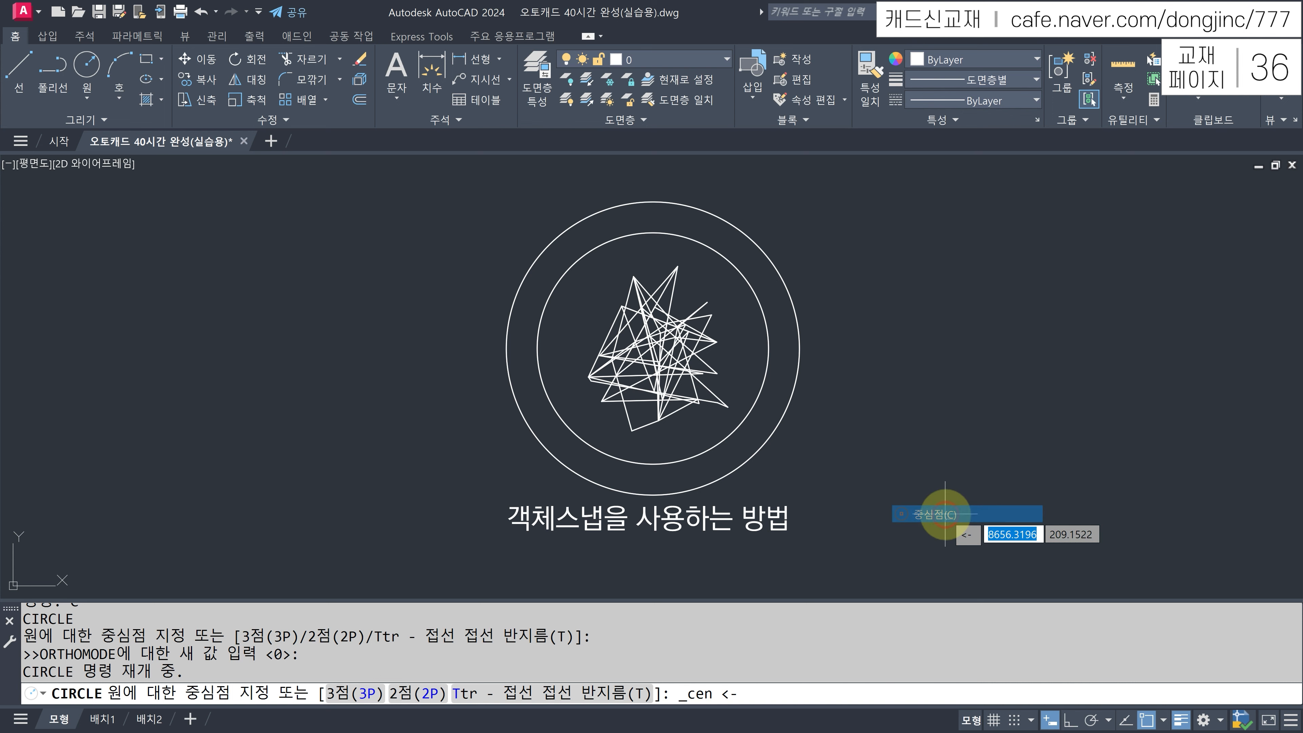
click(656, 349)
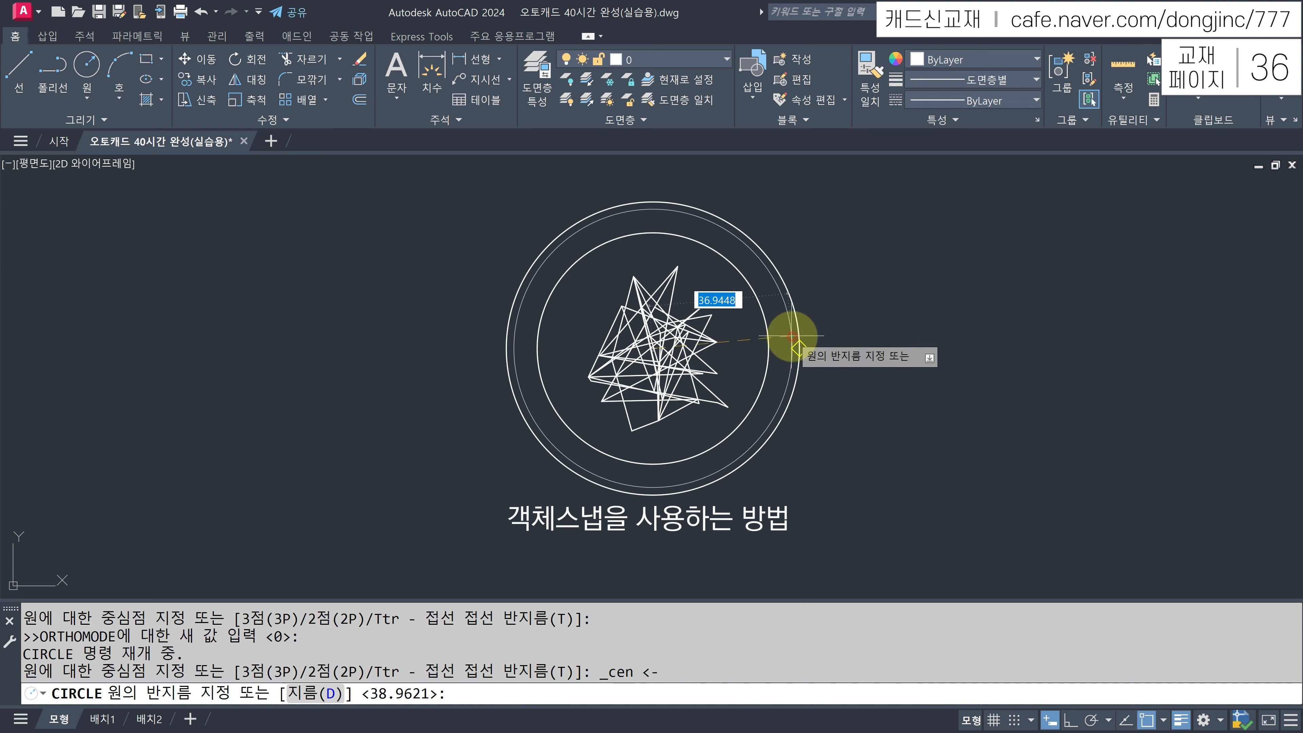
click(816, 328)
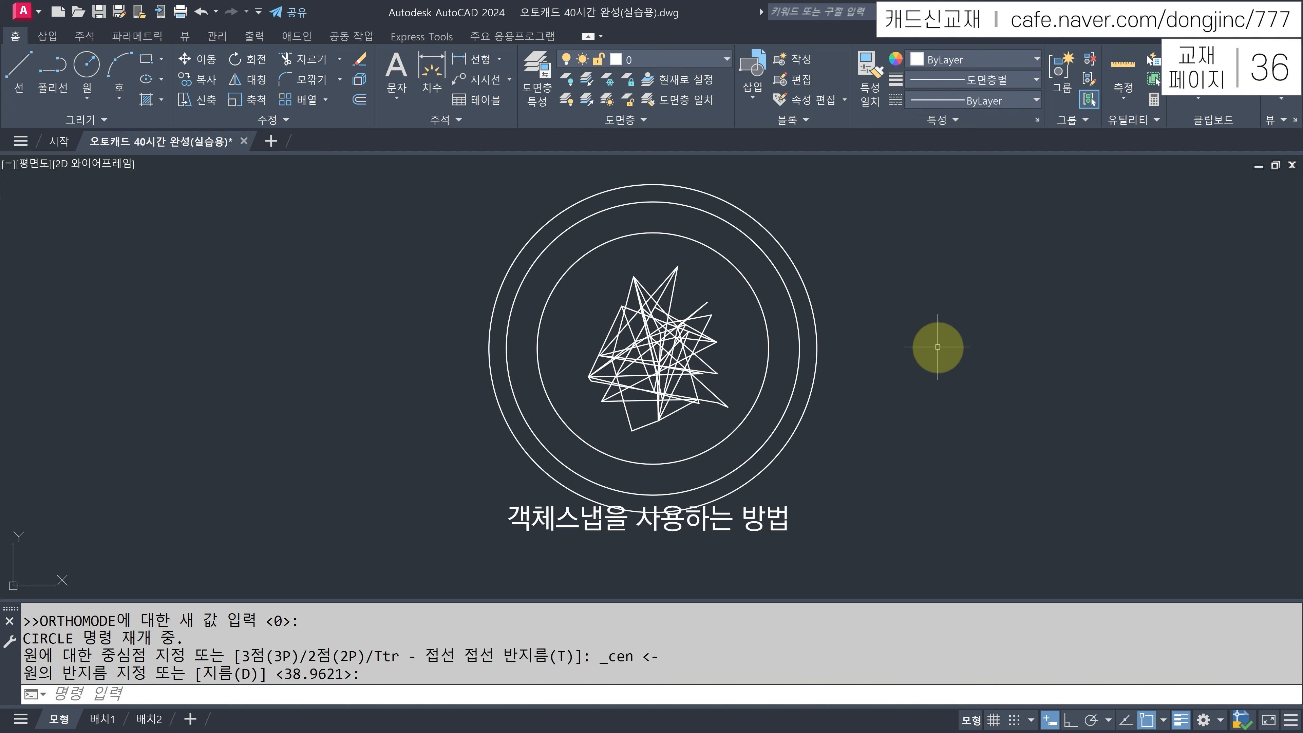
Draw a fourth, outermost concentric circle with radius about 49, again picking its centre with the one-time Center snap override.
text(c)
key(Return)
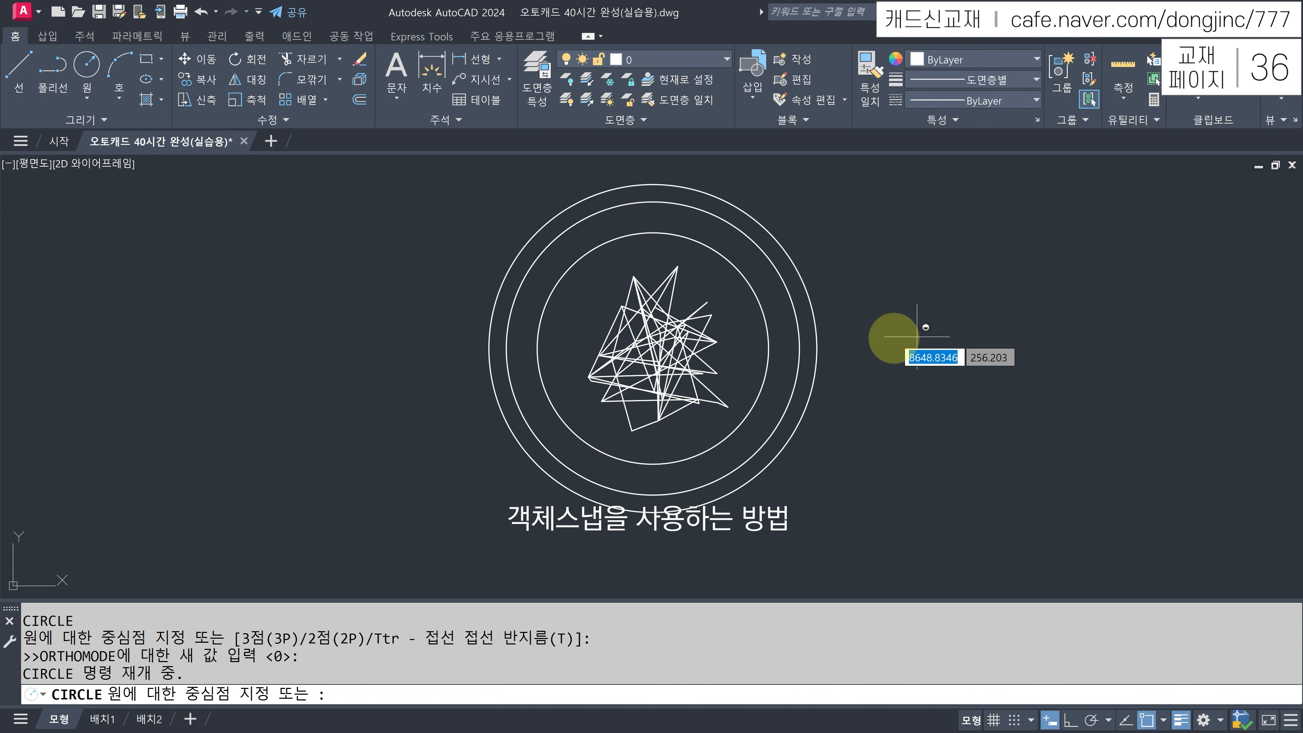
shift+right_click(893, 338)
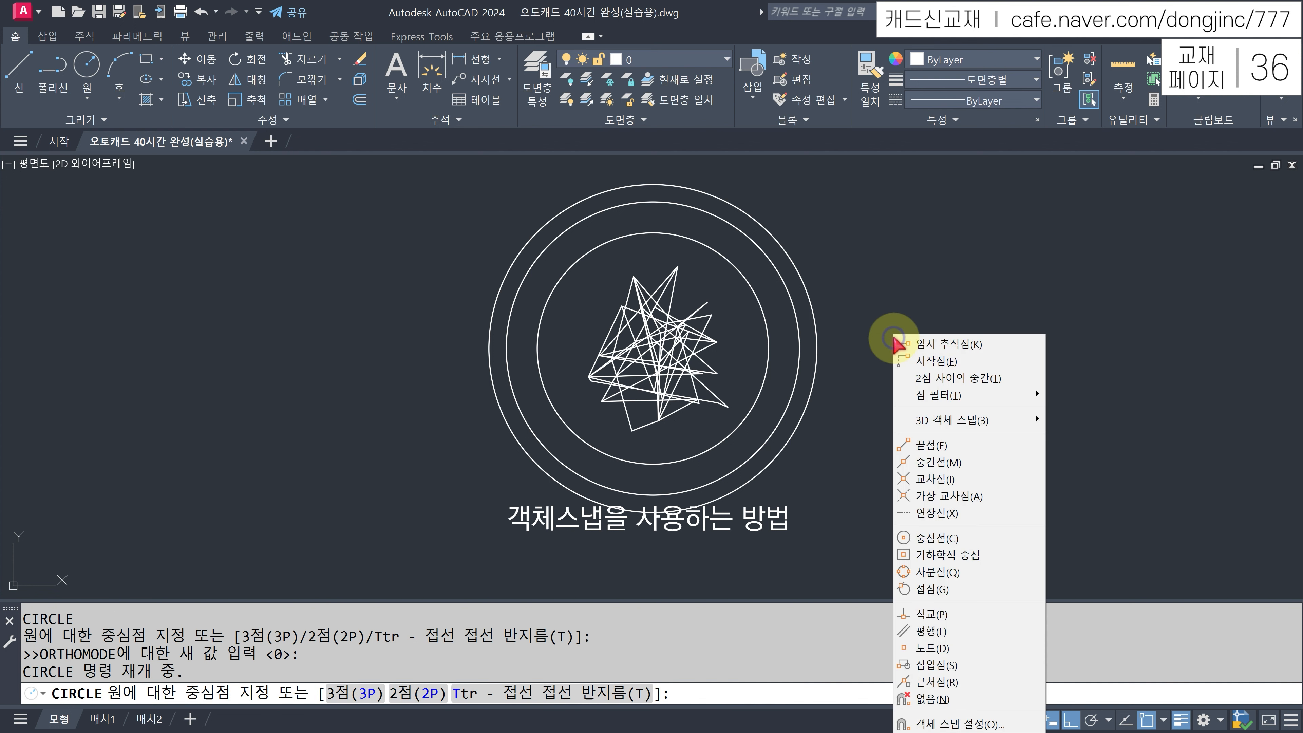
click(935, 538)
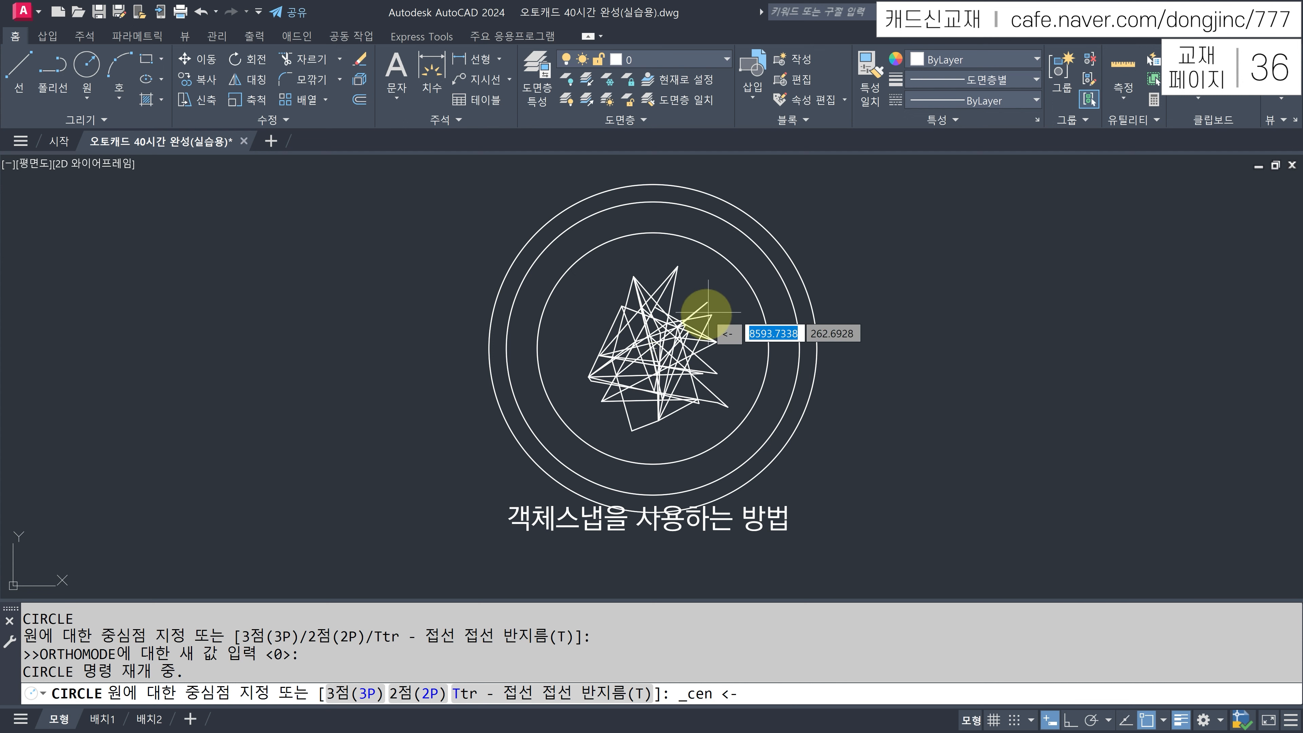
click(836, 366)
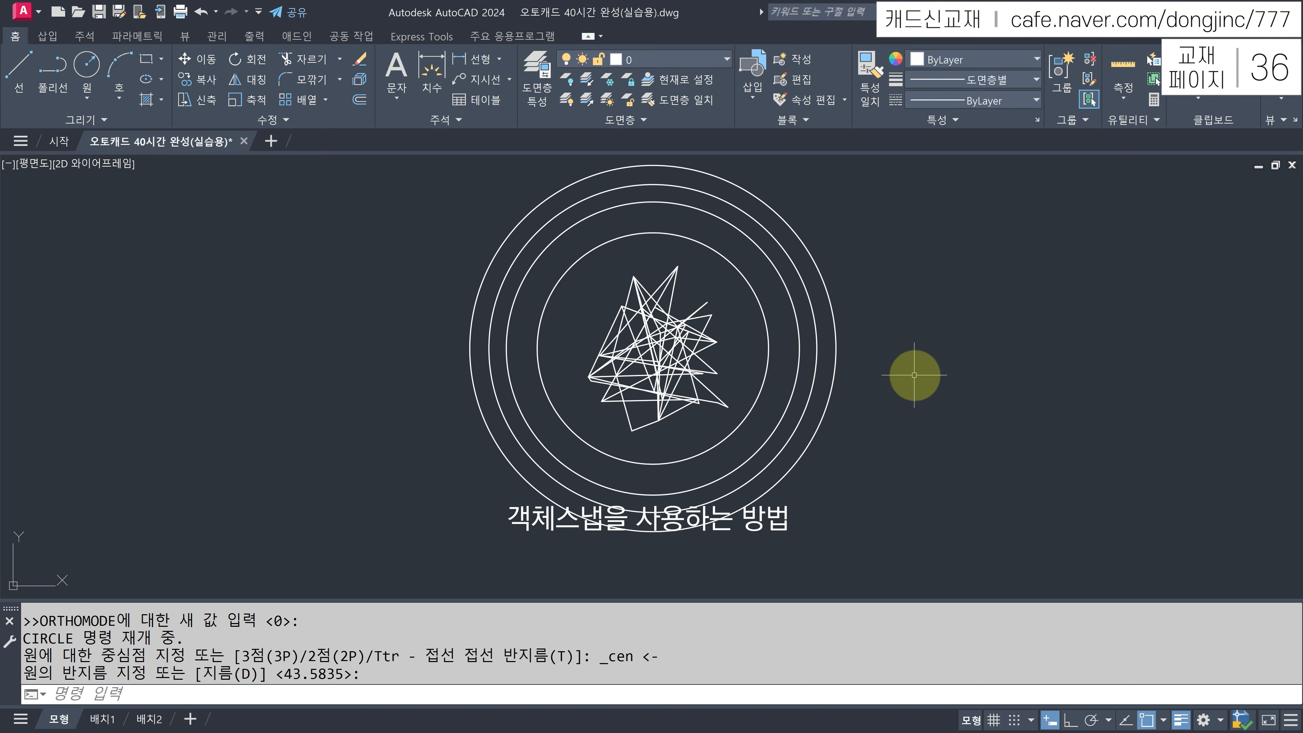
Review which object snap modes are enabled in the drafting settings and close the dialog.
text(os)
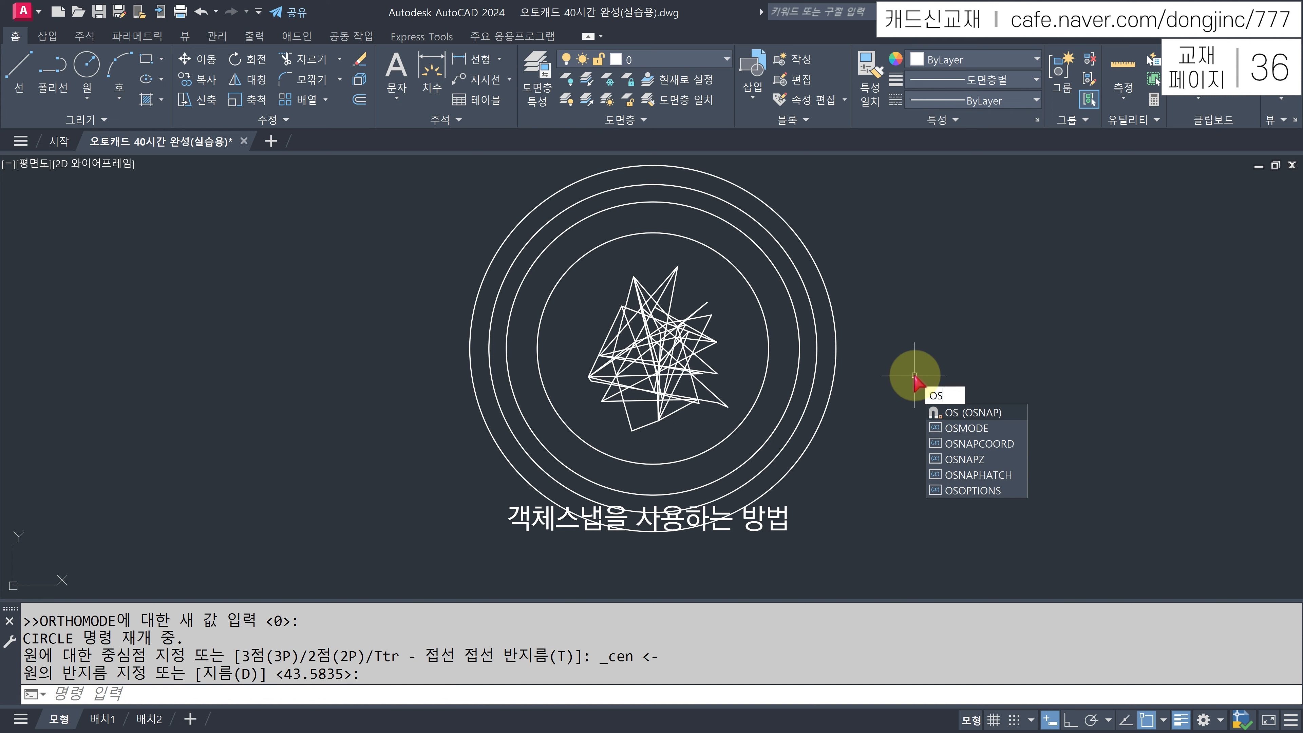
key(Return)
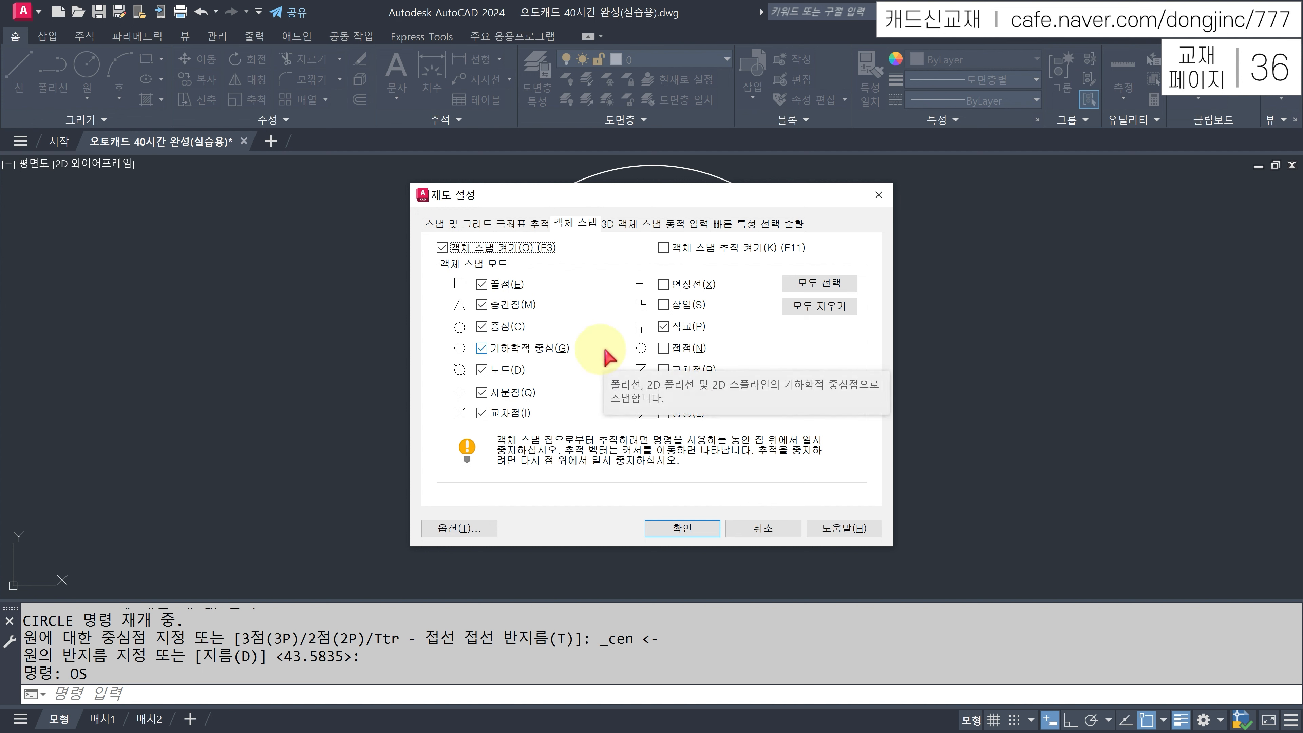
key(Return)
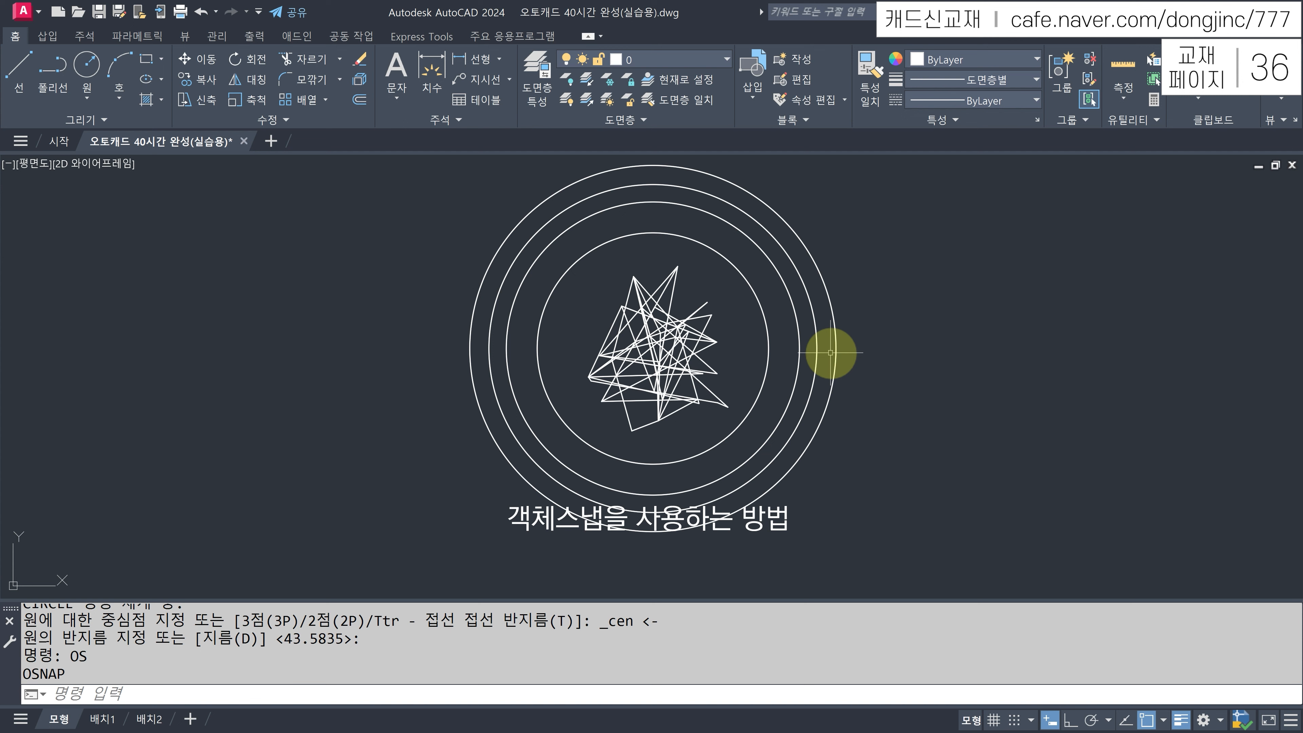
Erase the three outer circles, keeping only the innermost one around the scribbled lines.
click(846, 321)
click(797, 343)
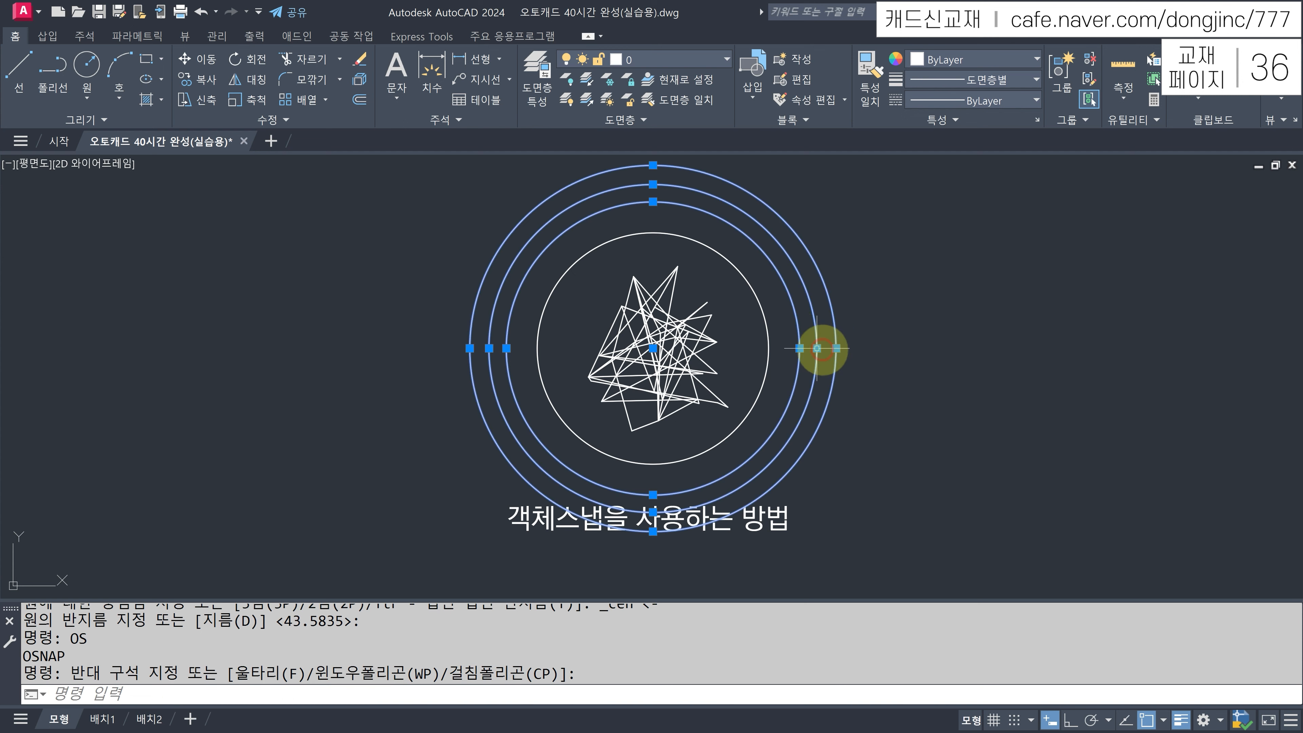
text(E)
key(Return)
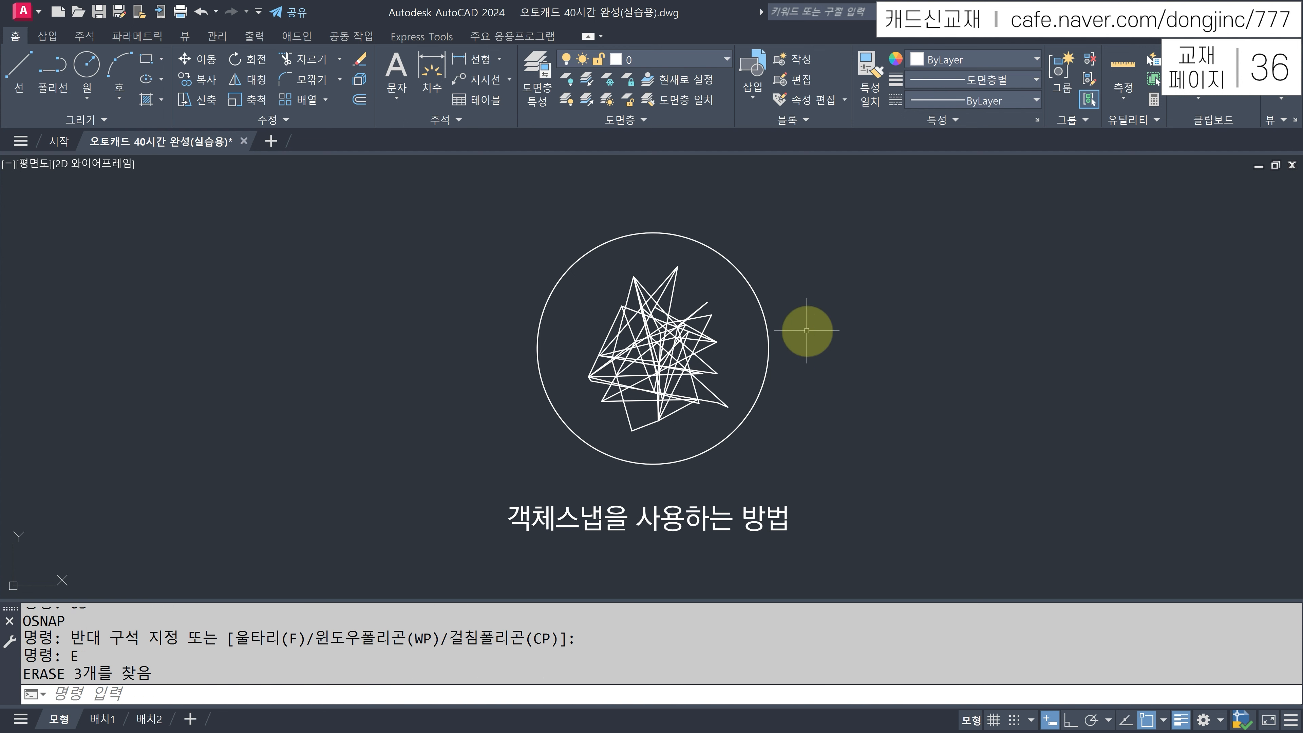
text(C)
key(Return)
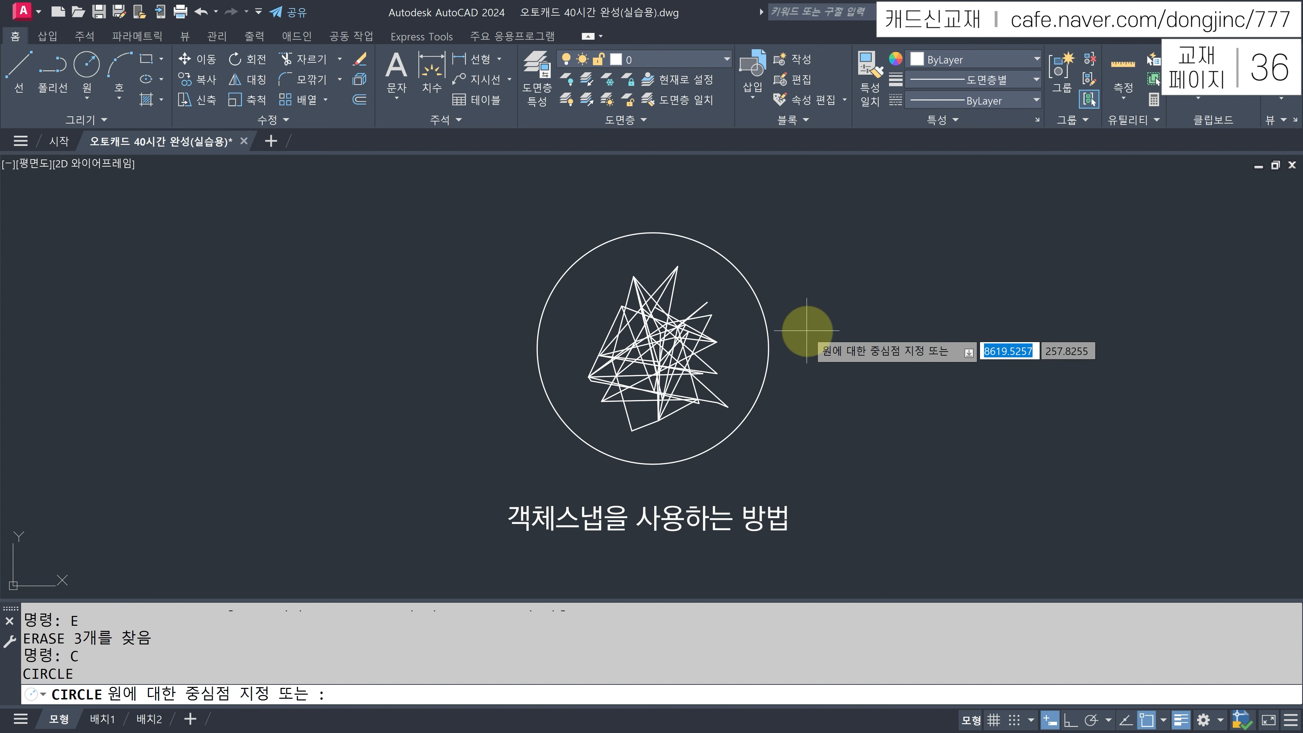
shift+right_click(824, 302)
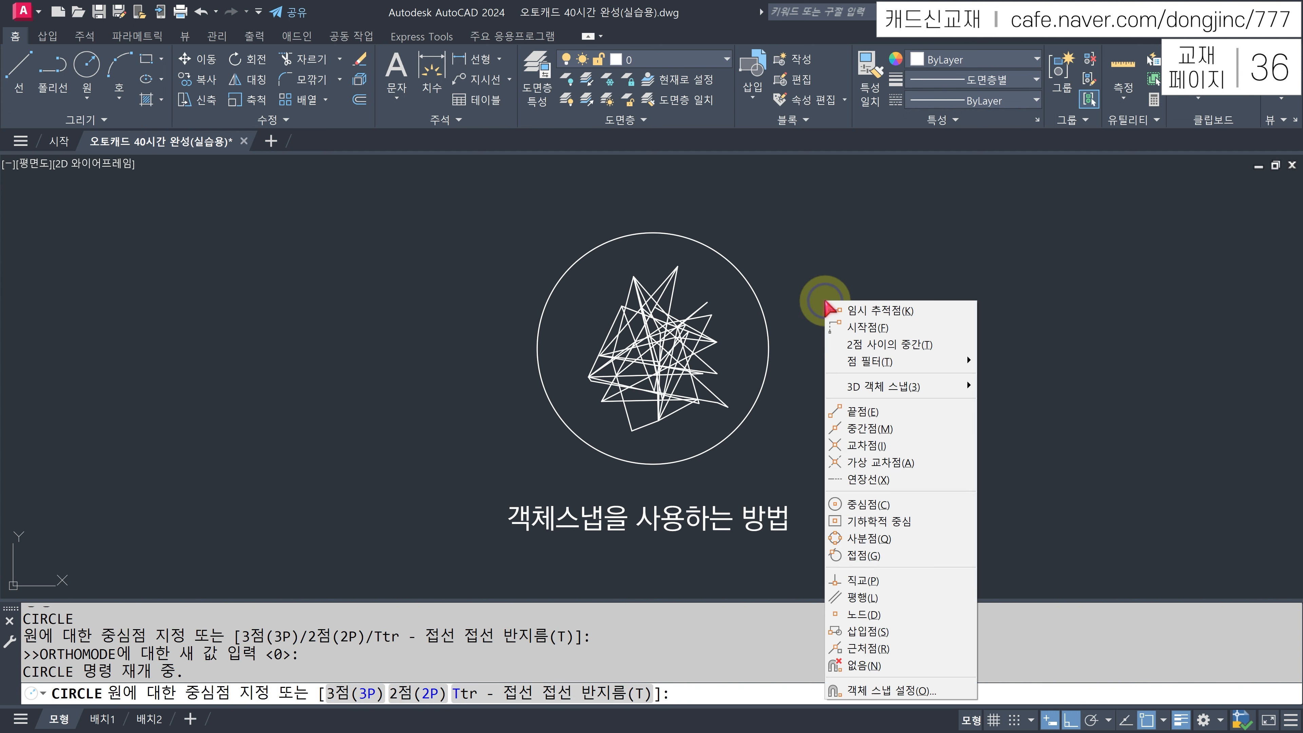
click(867, 503)
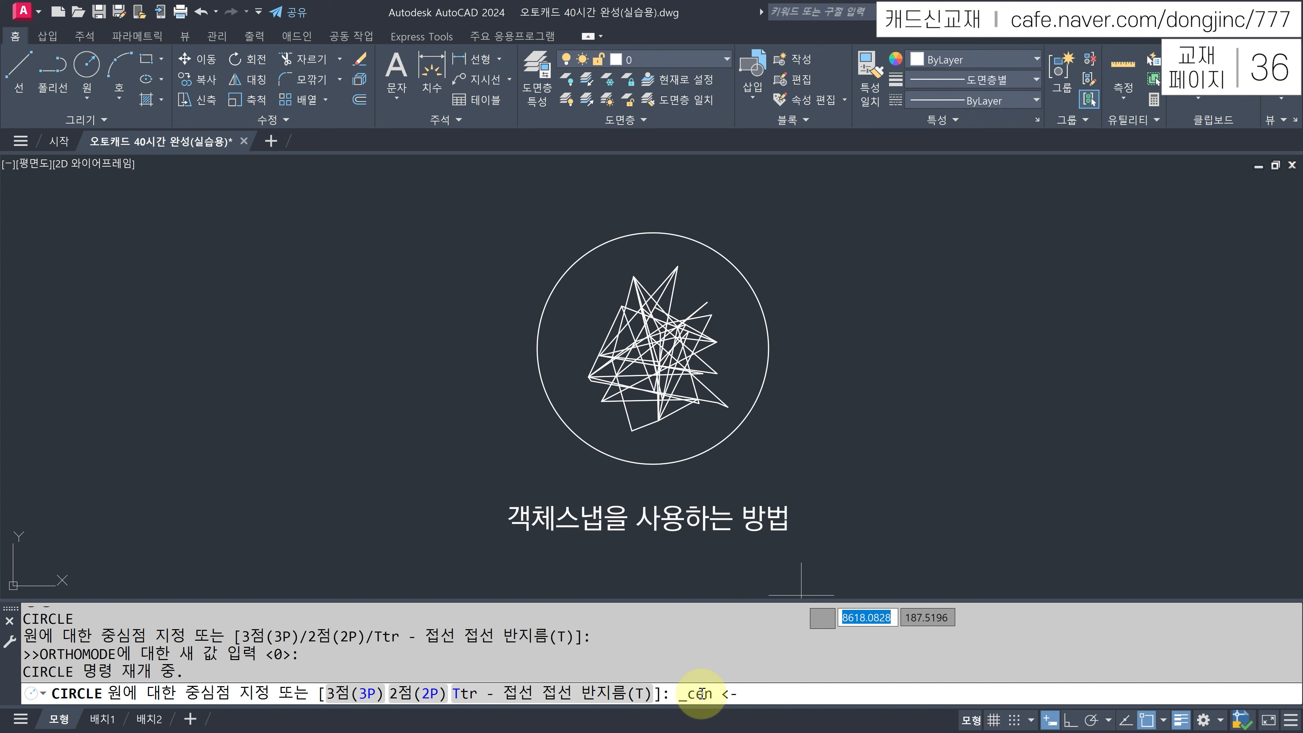
key(Escape)
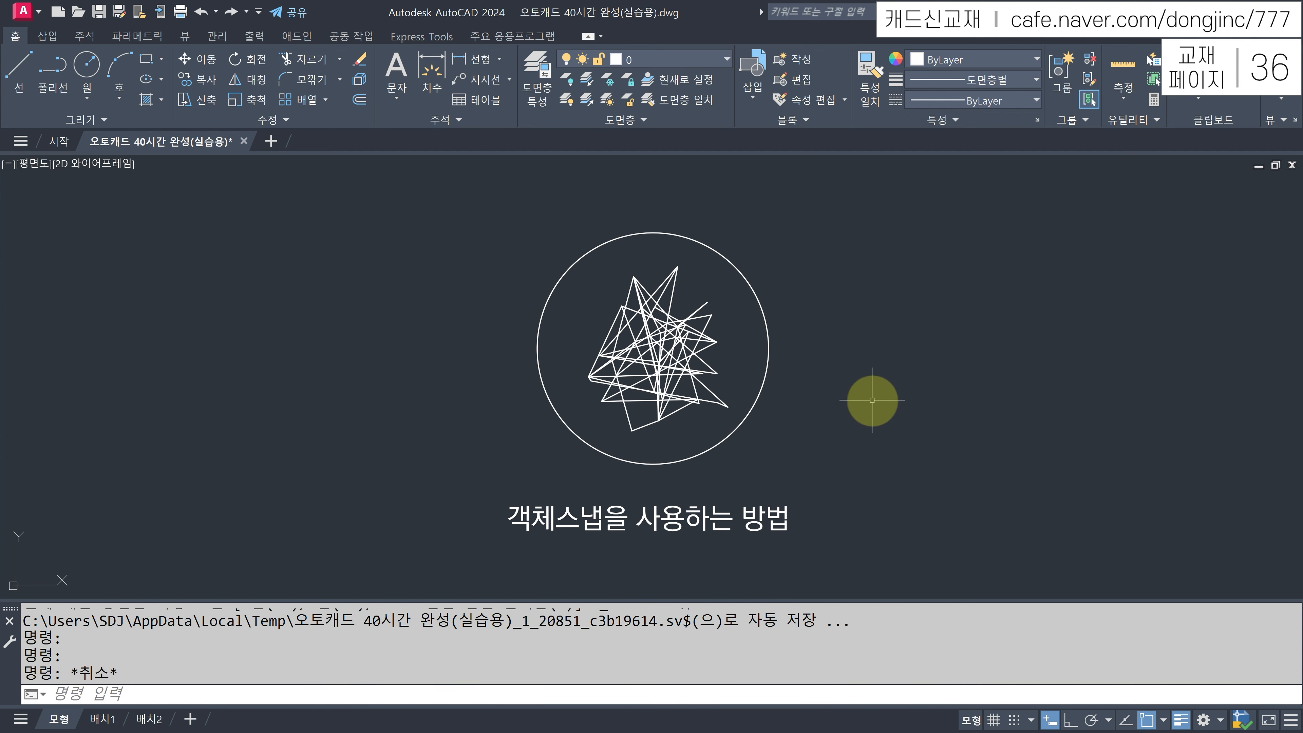
Draw a concentric circle with radius about 37.6 around the remaining circle, entering CEN to snap its centre point.
text(C)
key(Return)
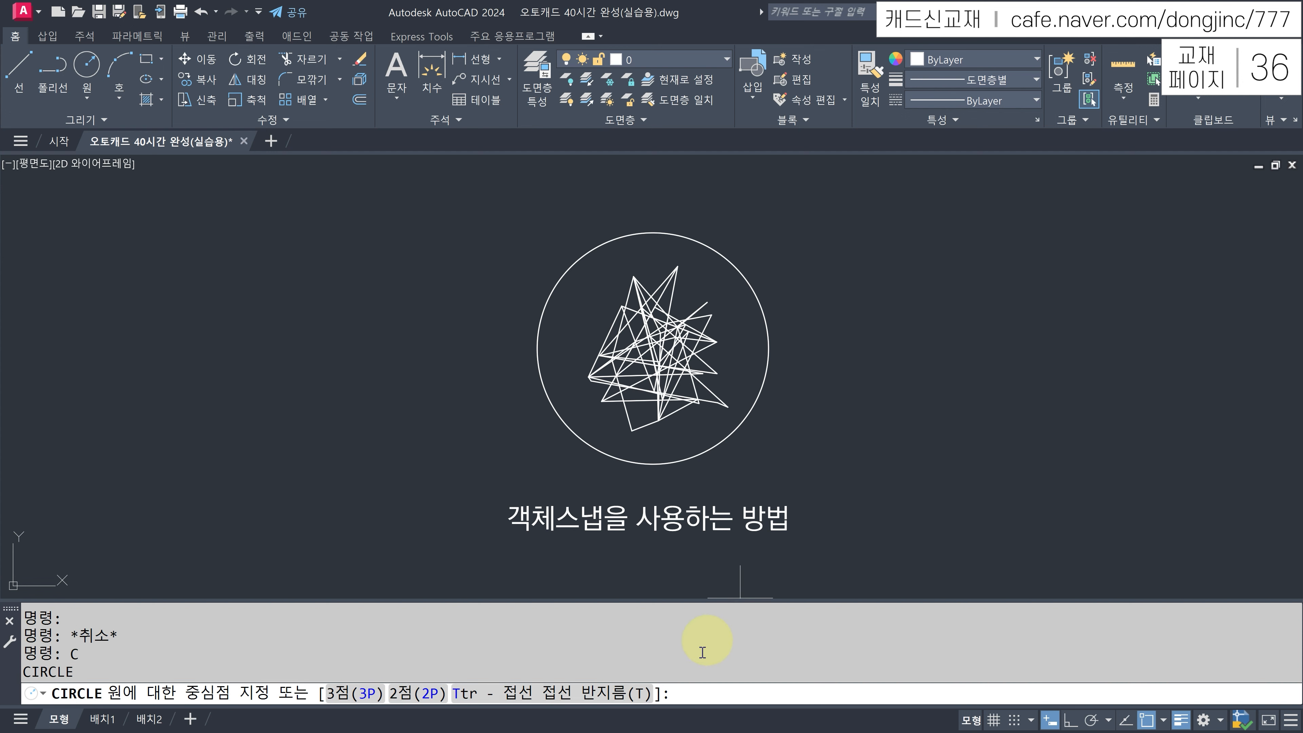
click(697, 695)
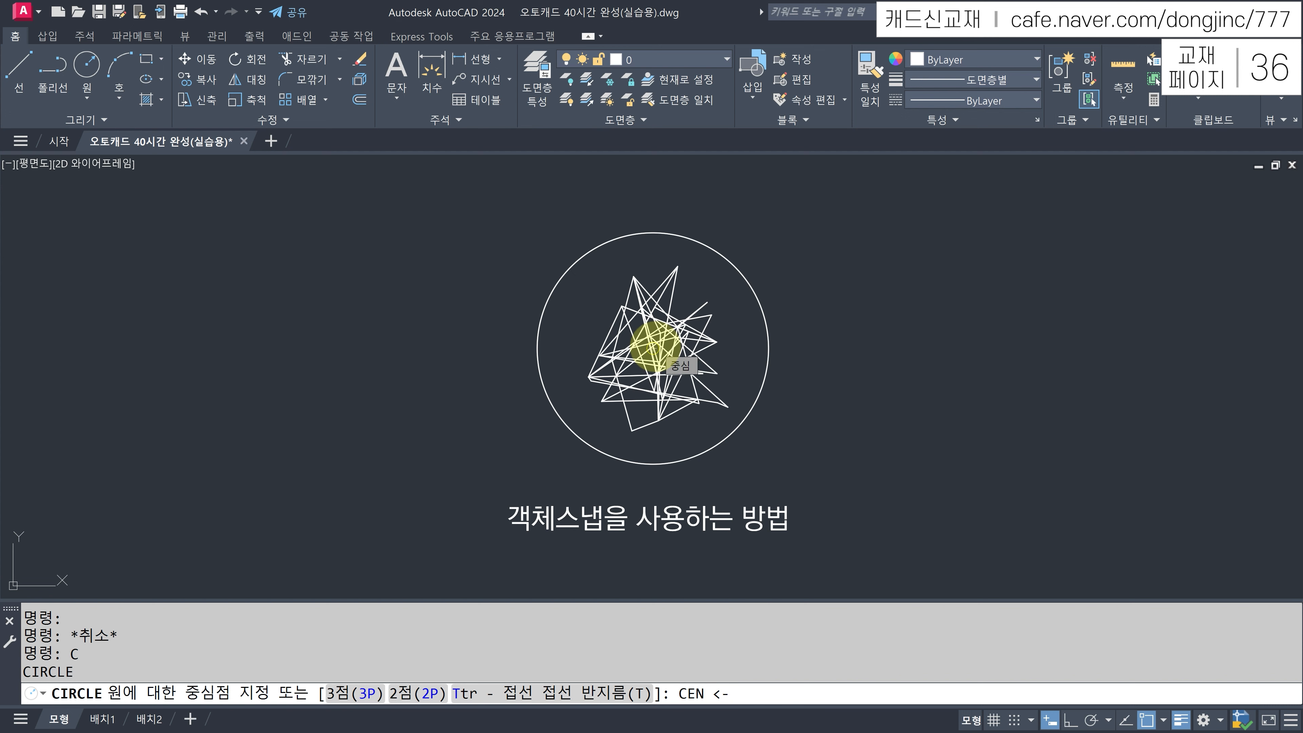
click(654, 347)
click(792, 379)
key(Escape)
Draw a larger concentric circle with radius about 46, entering CEN to snap to the same centre, and end the command.
text(C)
key(Return)
text(CEN)
key(Return)
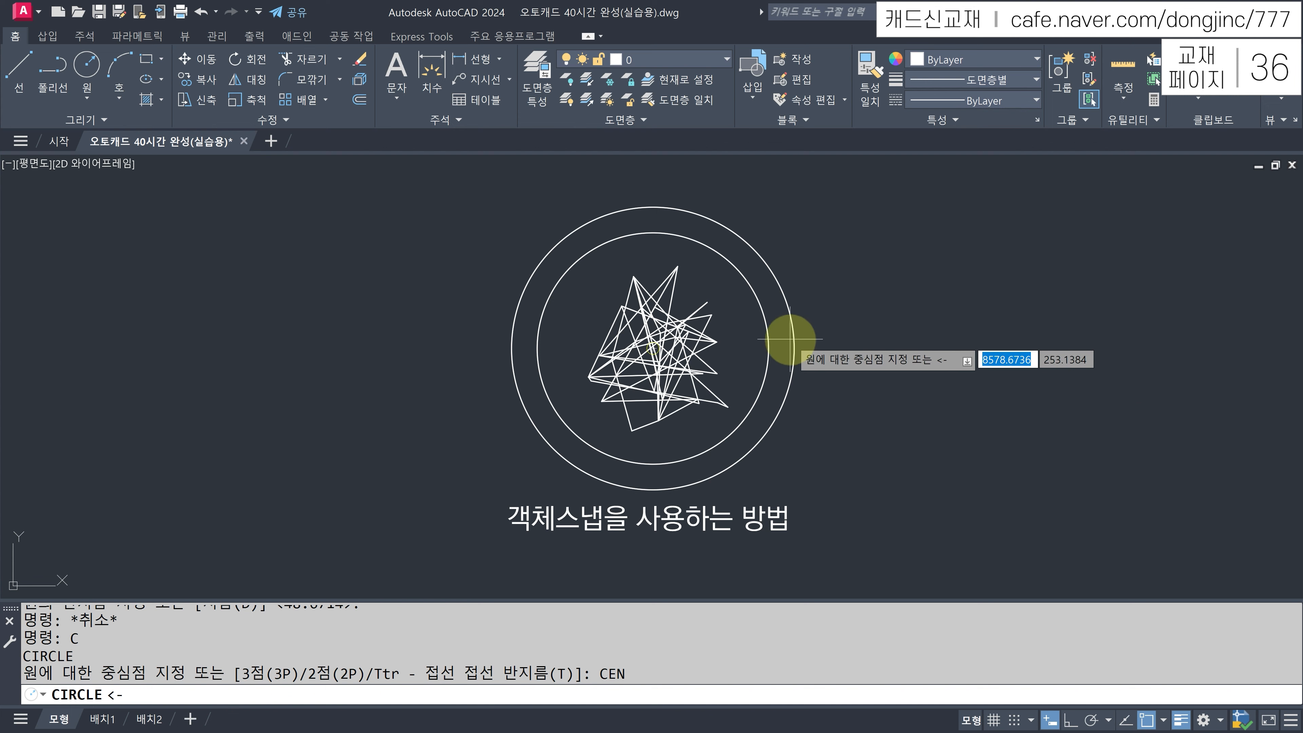
click(654, 349)
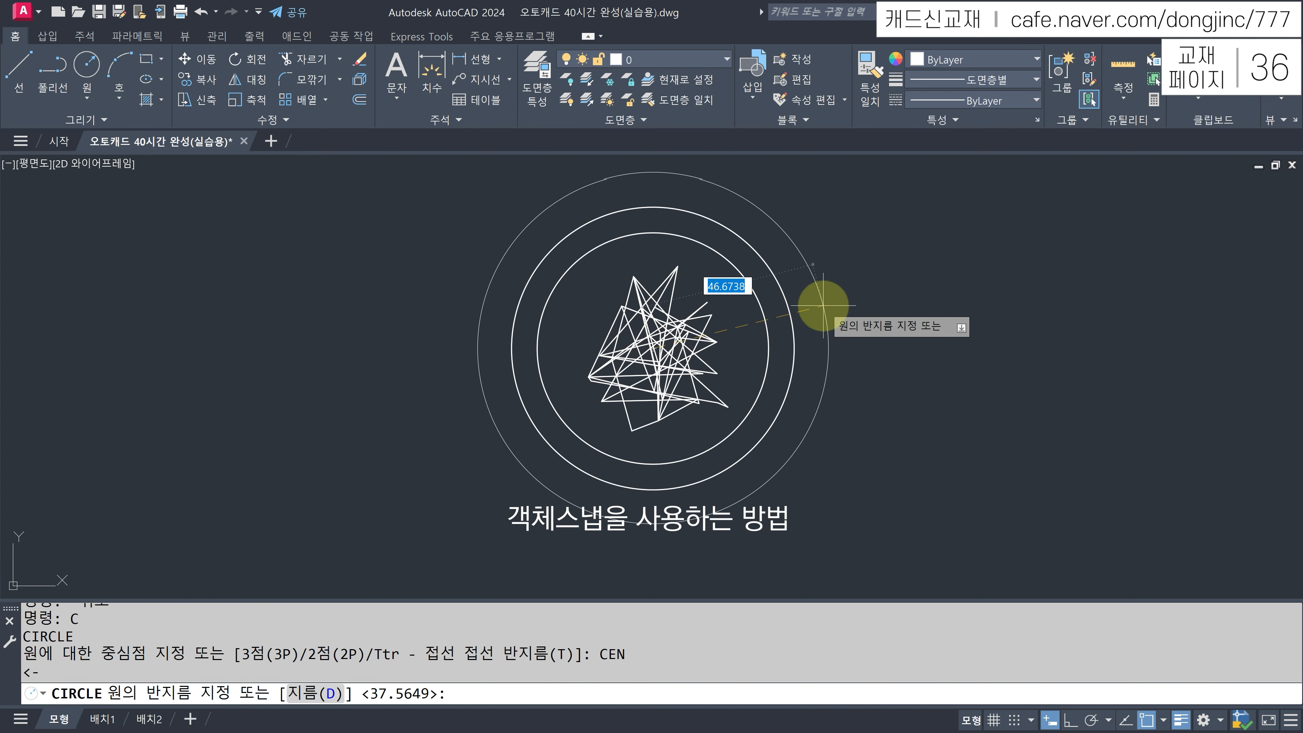
key(Escape)
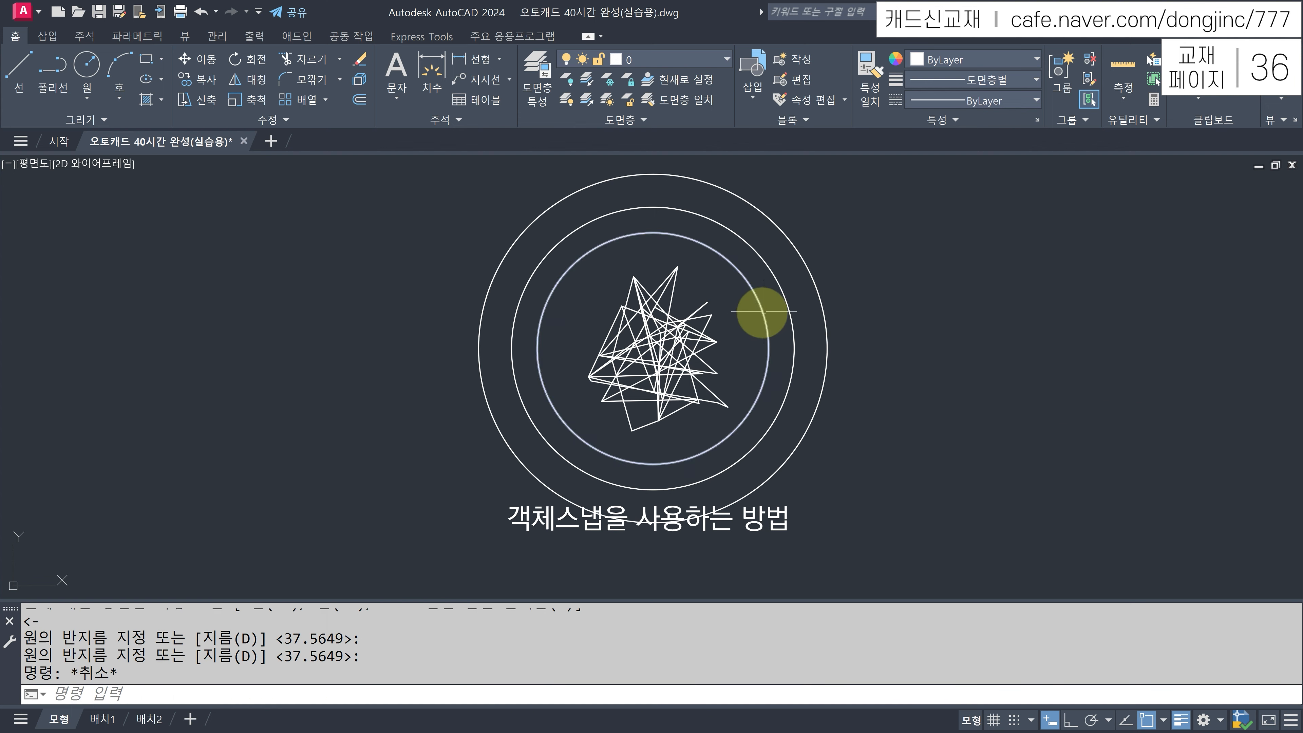
Select all three concentric circles to compare the positions of their centre grips.
click(763, 311)
click(782, 293)
click(813, 279)
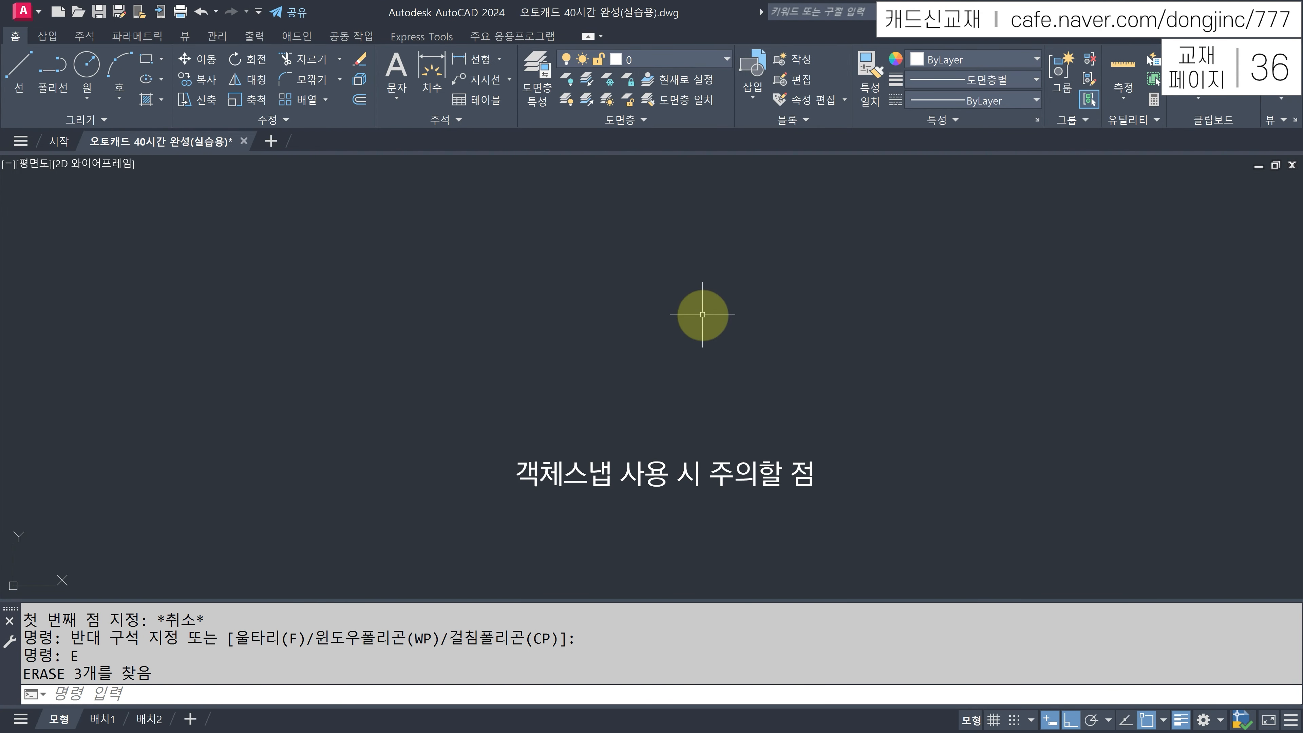
Draw a circle in the empty area above the start of the caption "객체스냅 사용 시 주의할 점".
text(C)
key(Return)
click(497, 304)
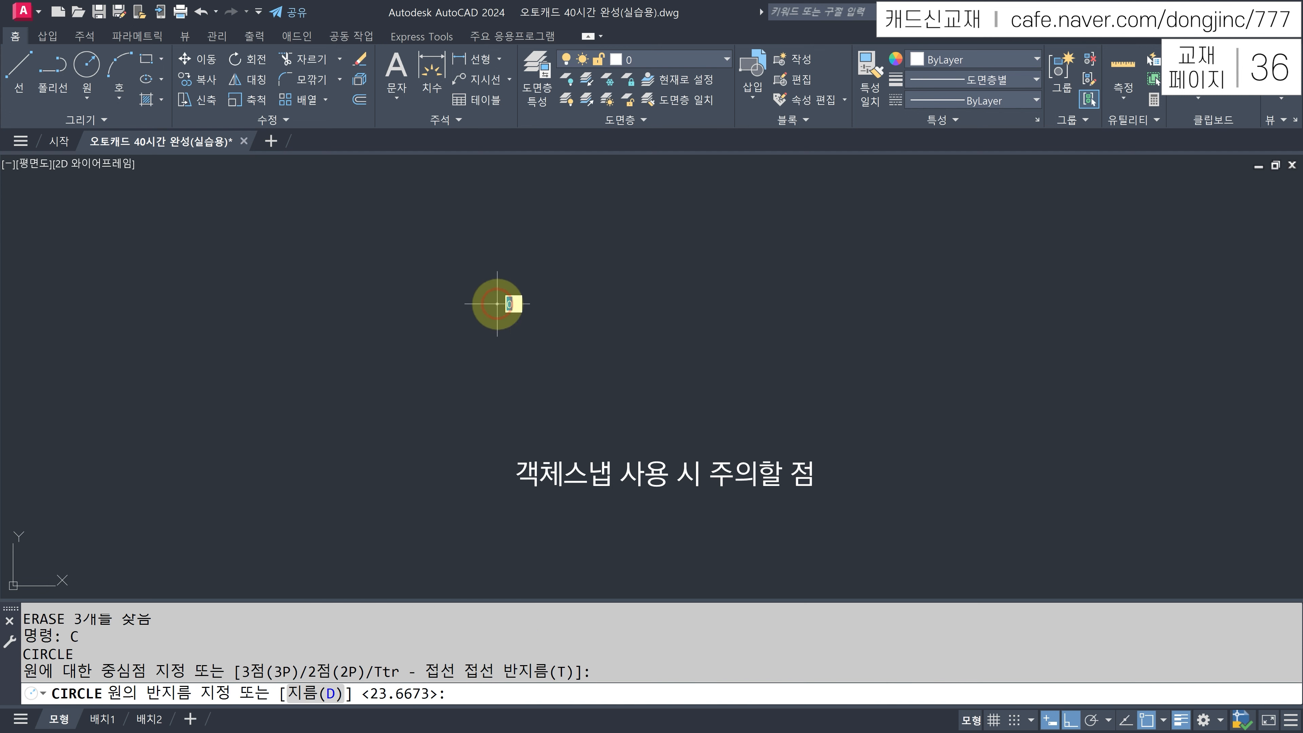
click(550, 356)
key(Escape)
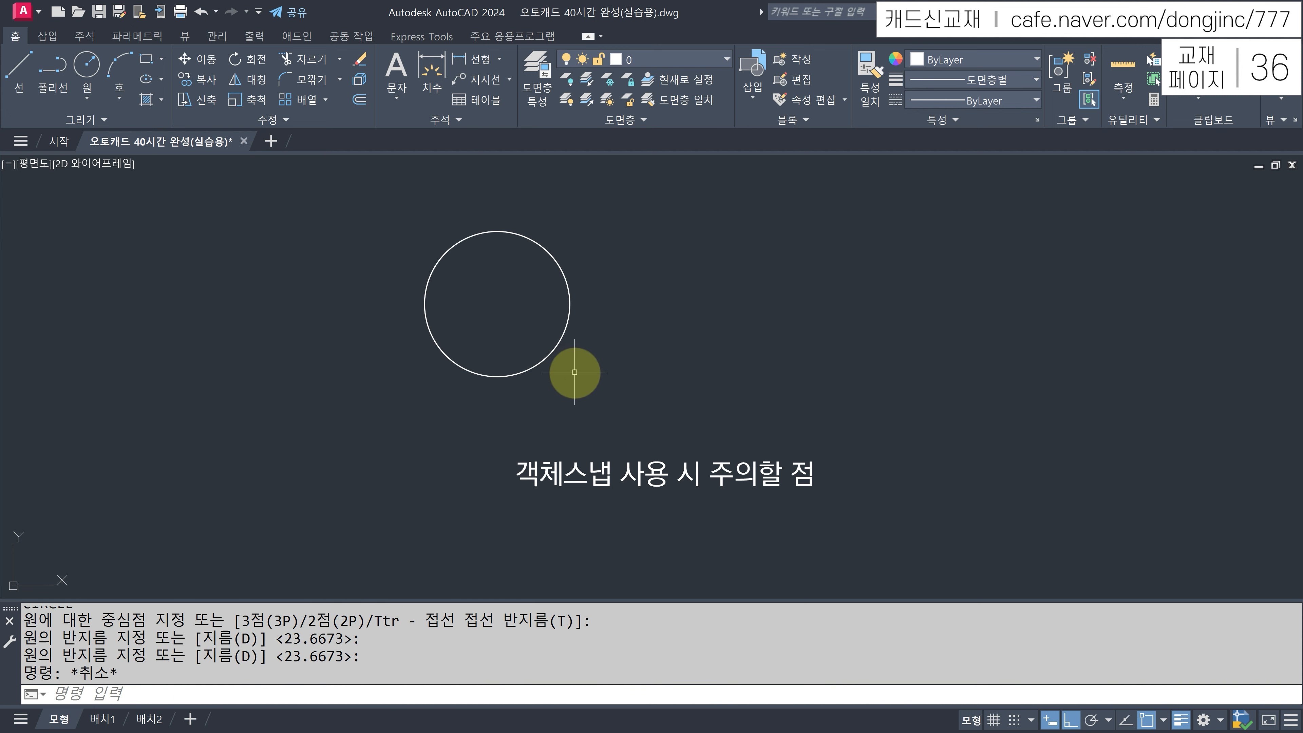
Draw a separate horizontal line in the empty area to the right of the circle, level with its centre.
text(L)
key(Return)
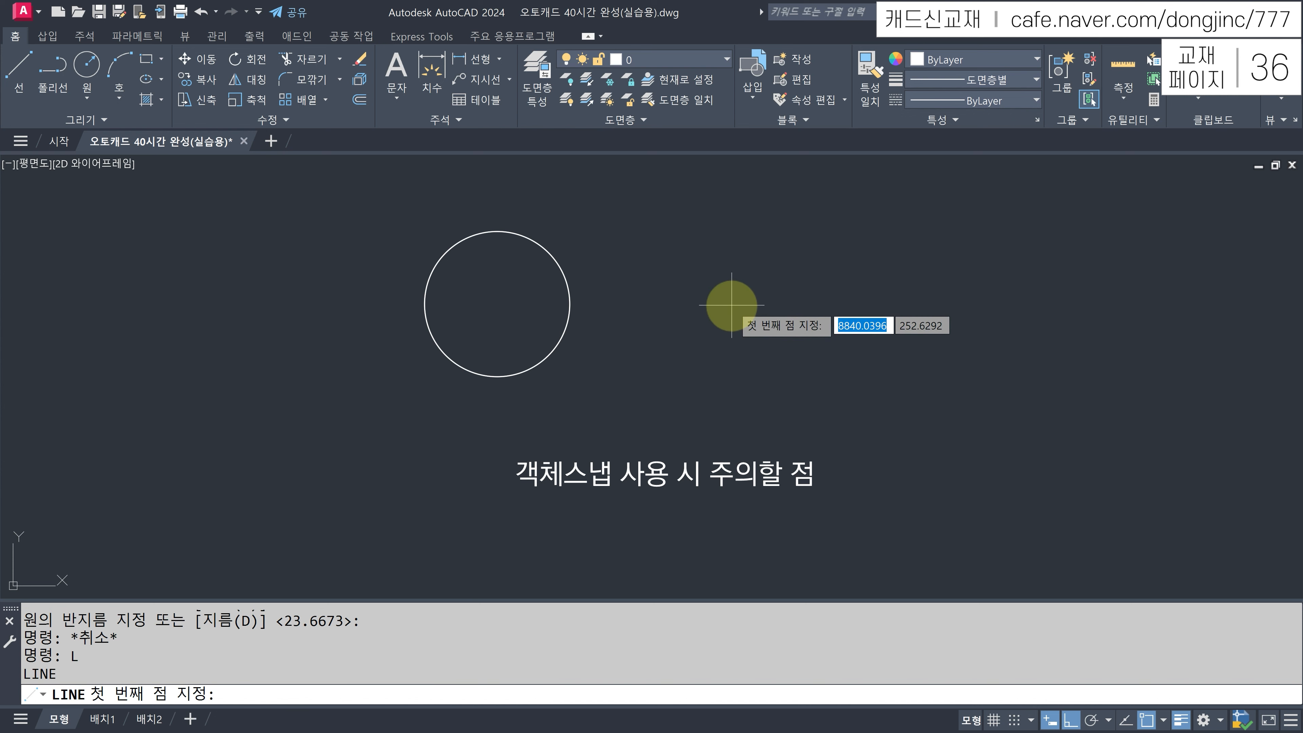
click(732, 305)
click(903, 305)
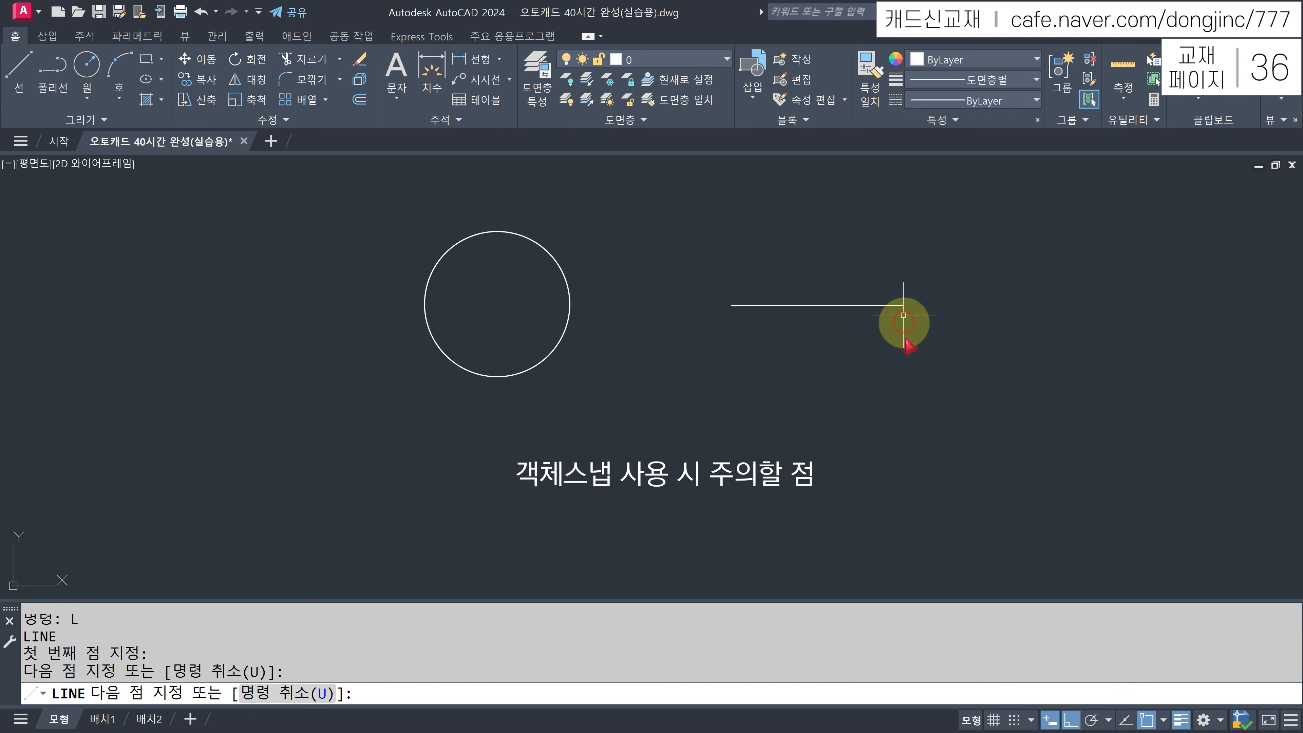
key(Escape)
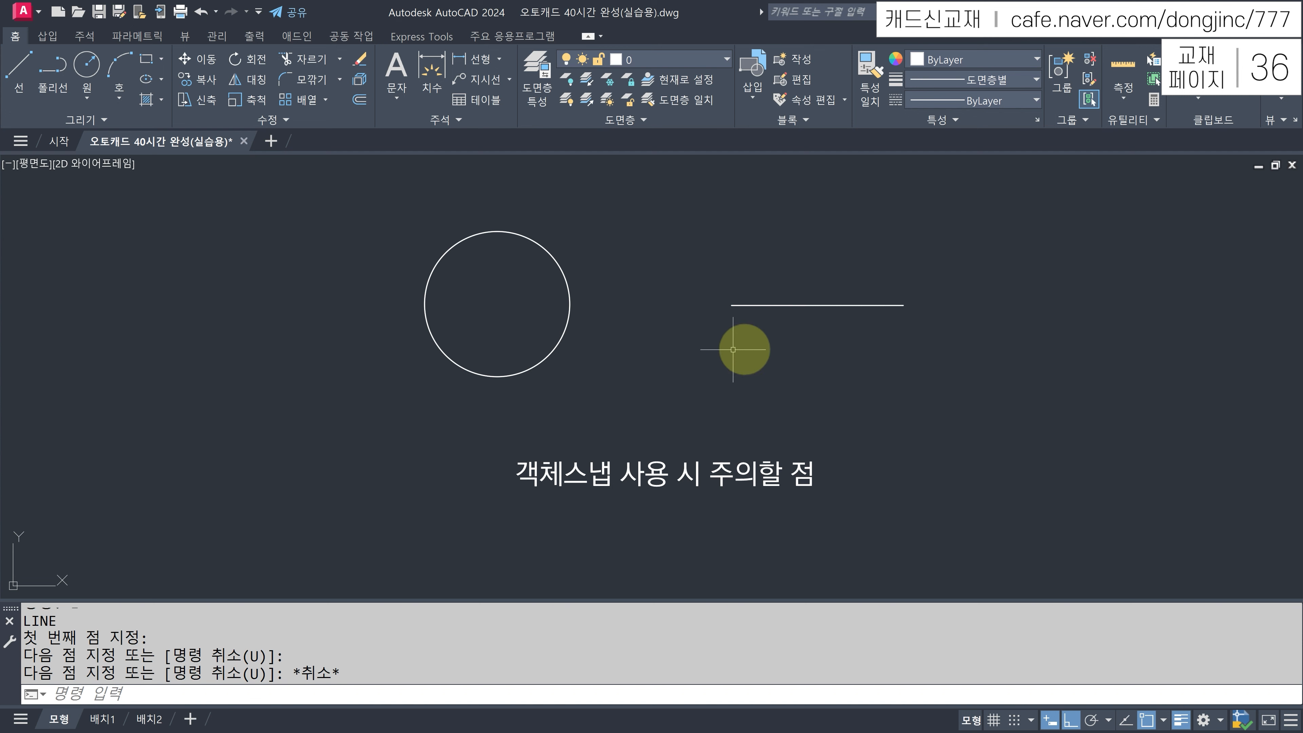
Draw a horizontal line from the circle's centre snap point to a point just outside its right side.
click(564, 328)
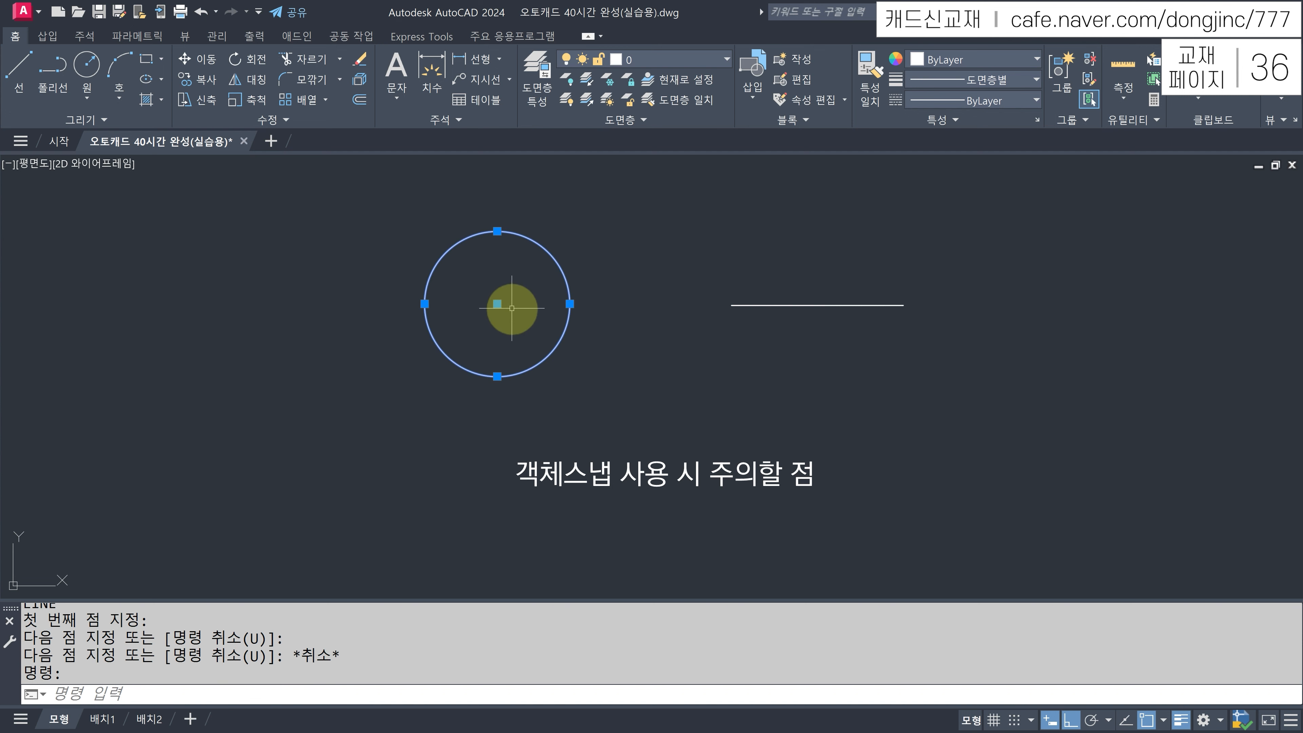
key(Escape)
text(L)
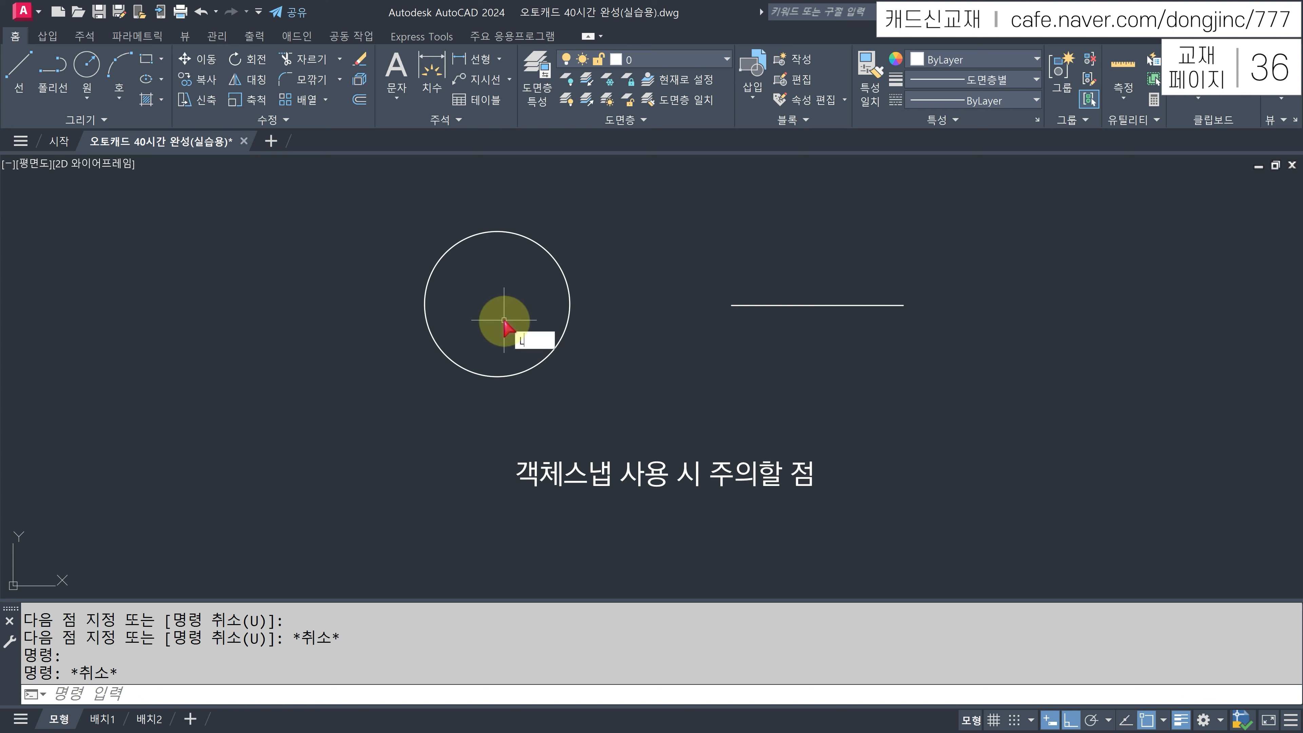
key(Return)
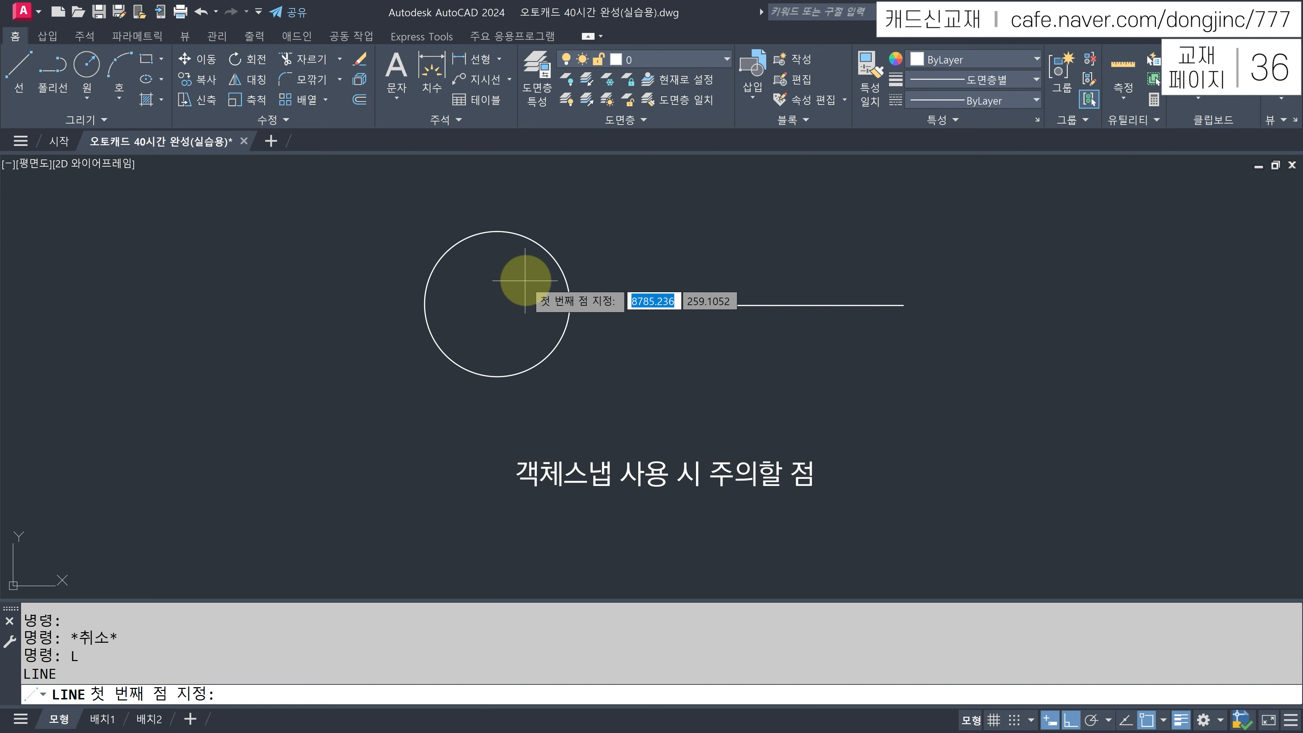
click(497, 304)
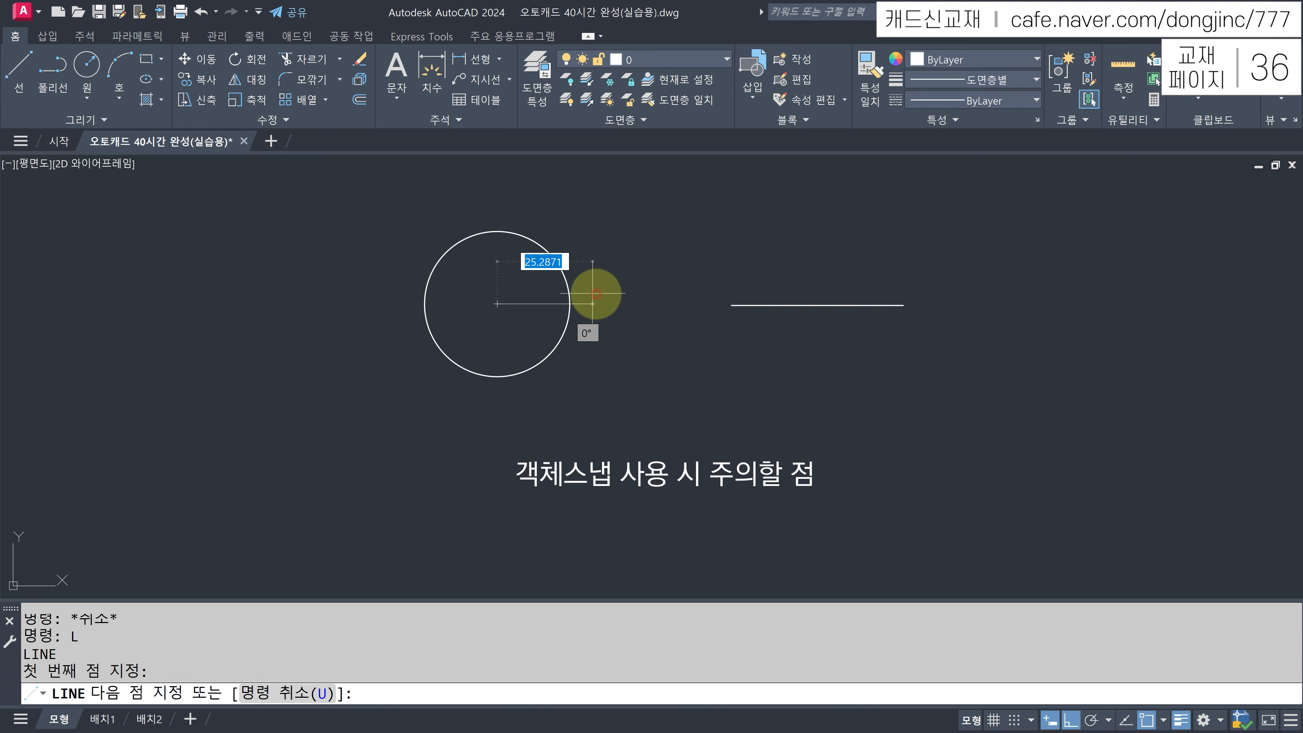
click(624, 303)
key(Return)
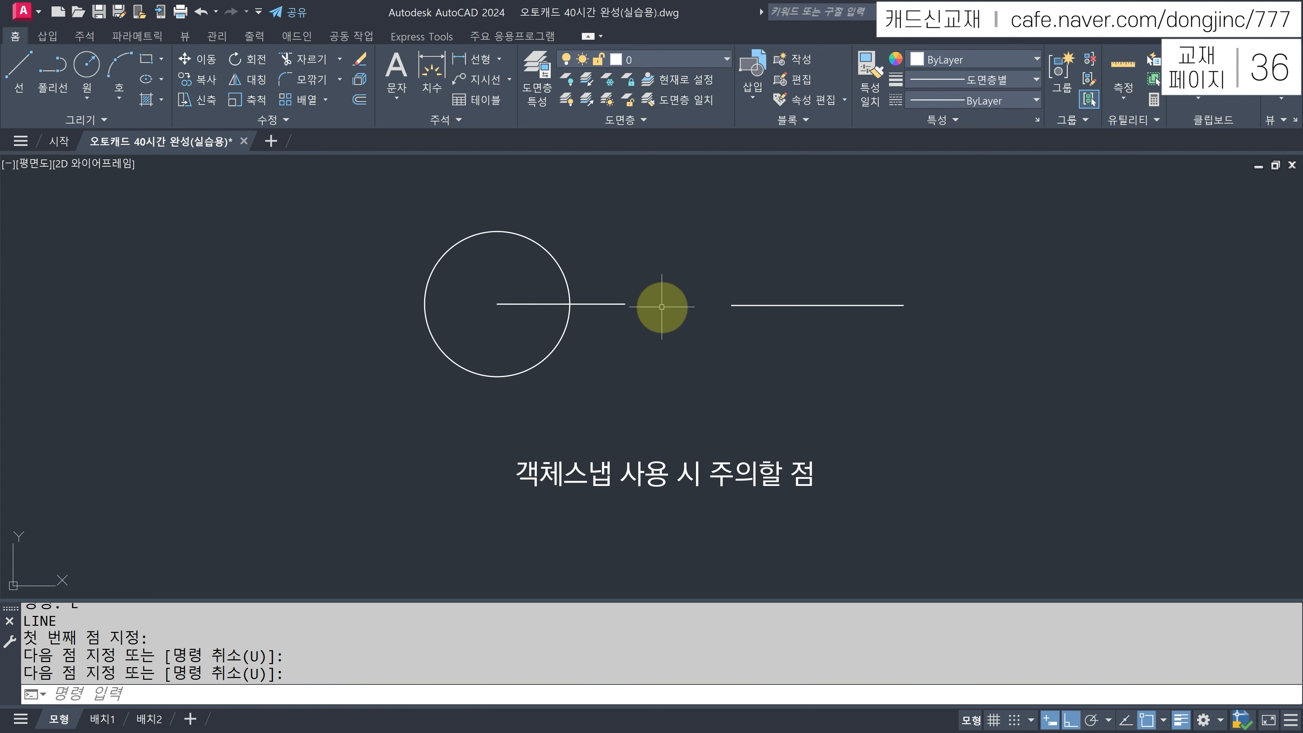
Try starting a line at the right end of the separate horizontal line using the Endpoint snap, and cancel it.
text(L)
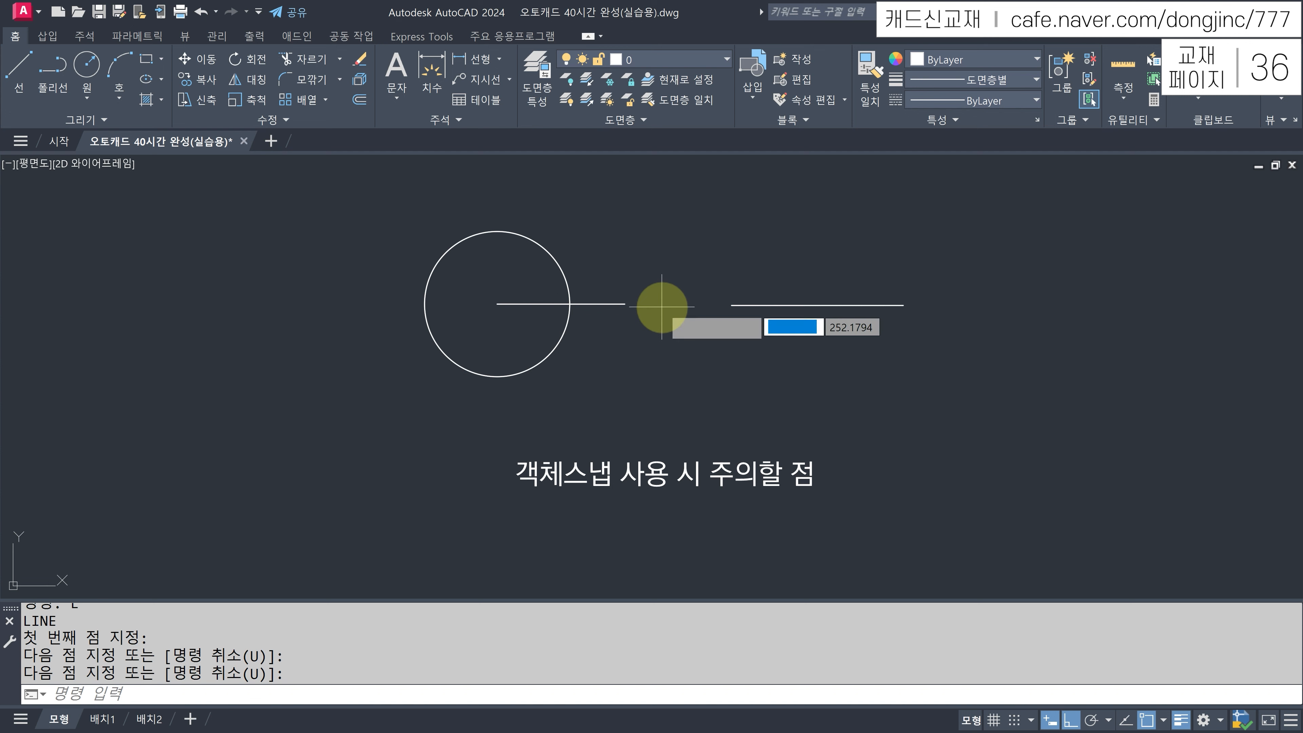
key(Return)
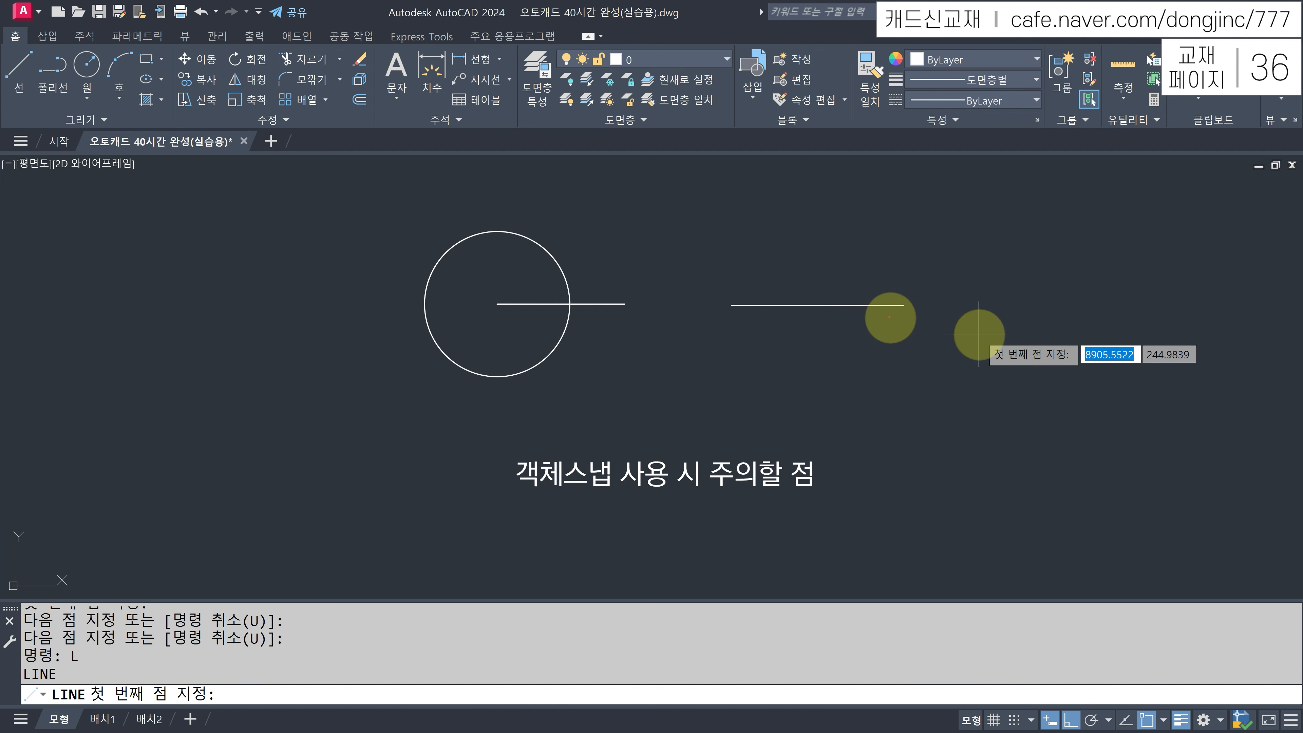
drag(889, 315, 955, 414)
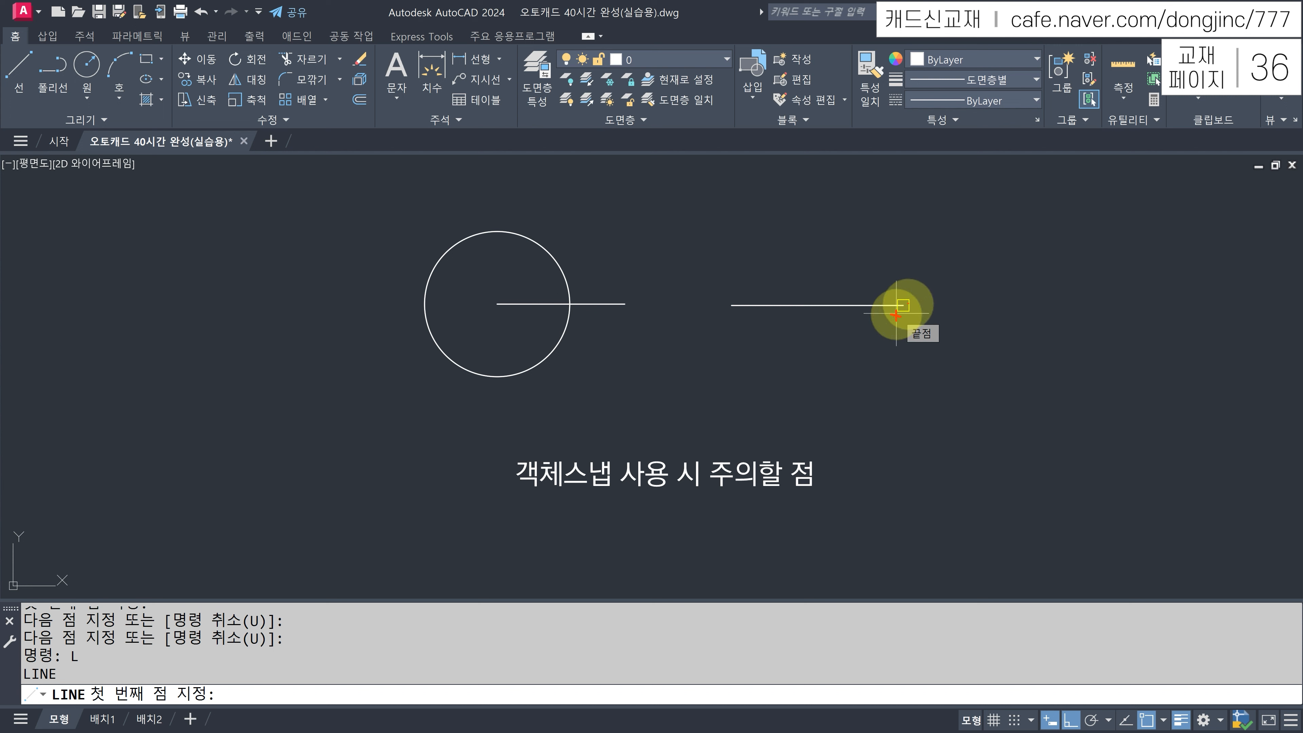
drag(906, 306, 950, 292)
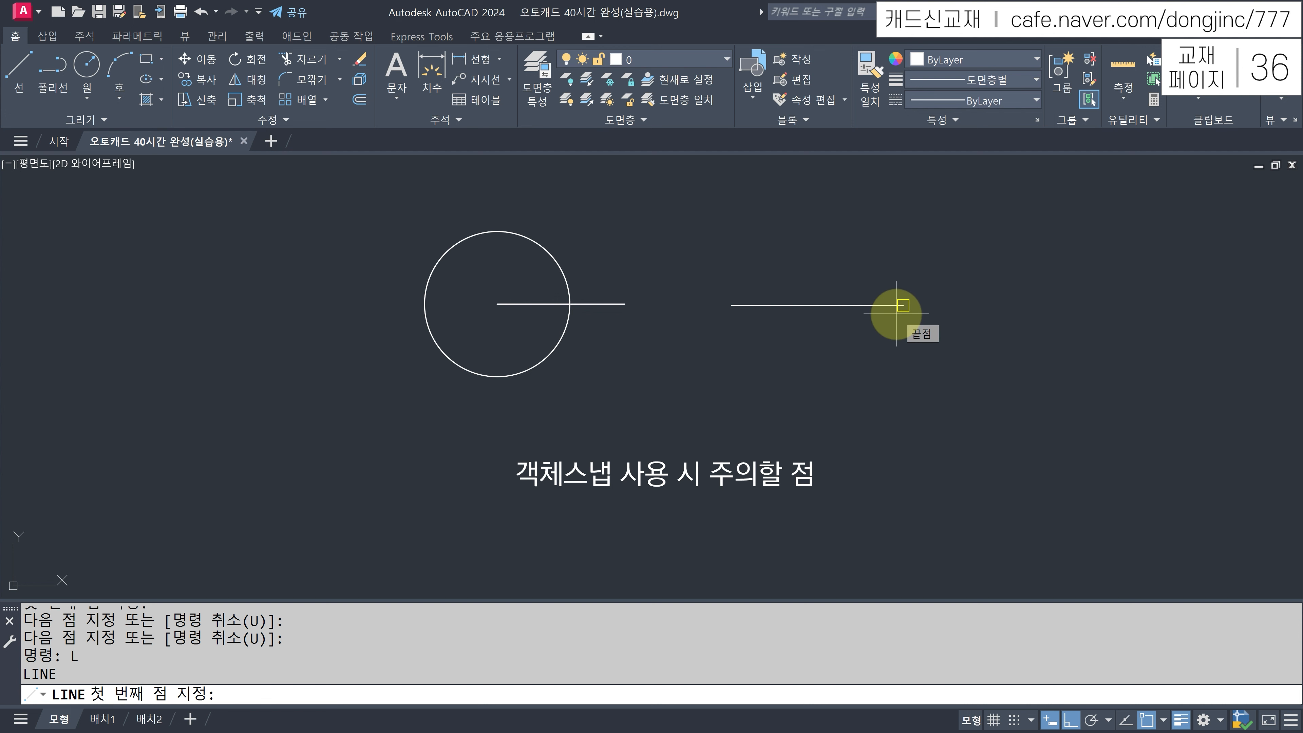
click(897, 313)
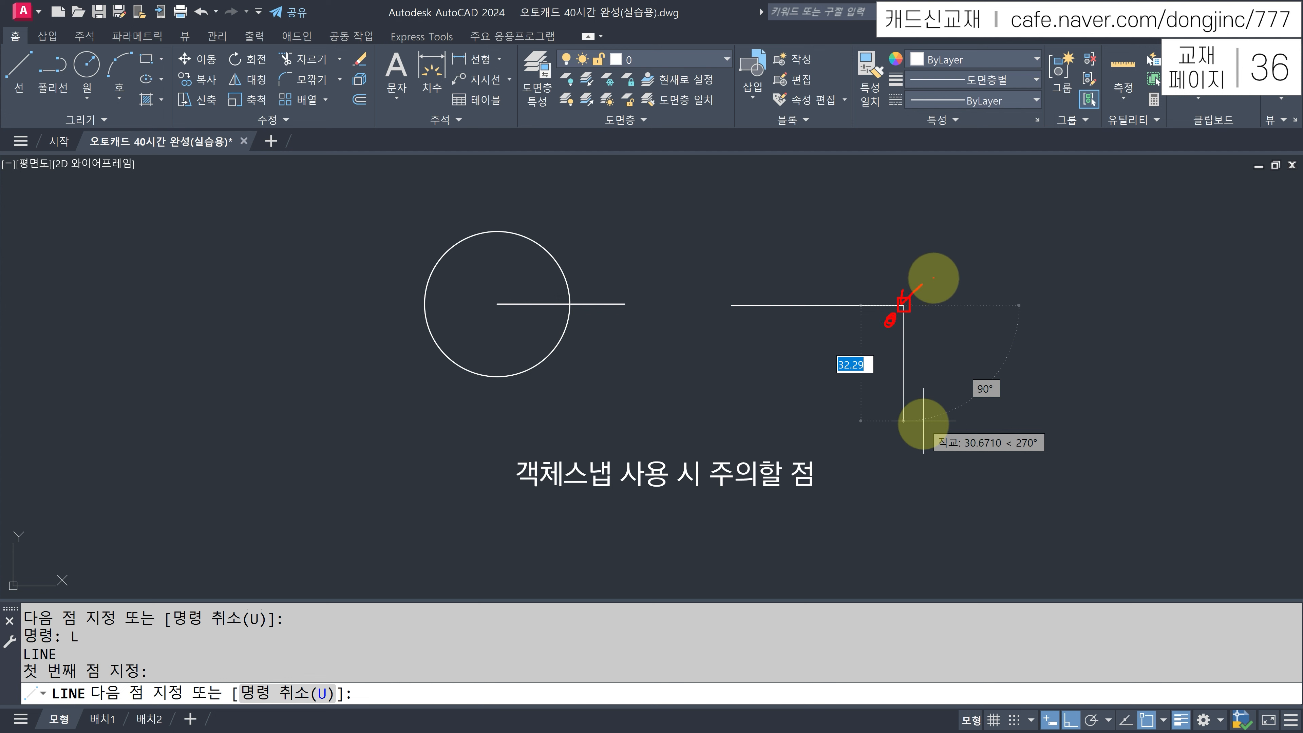
key(Escape)
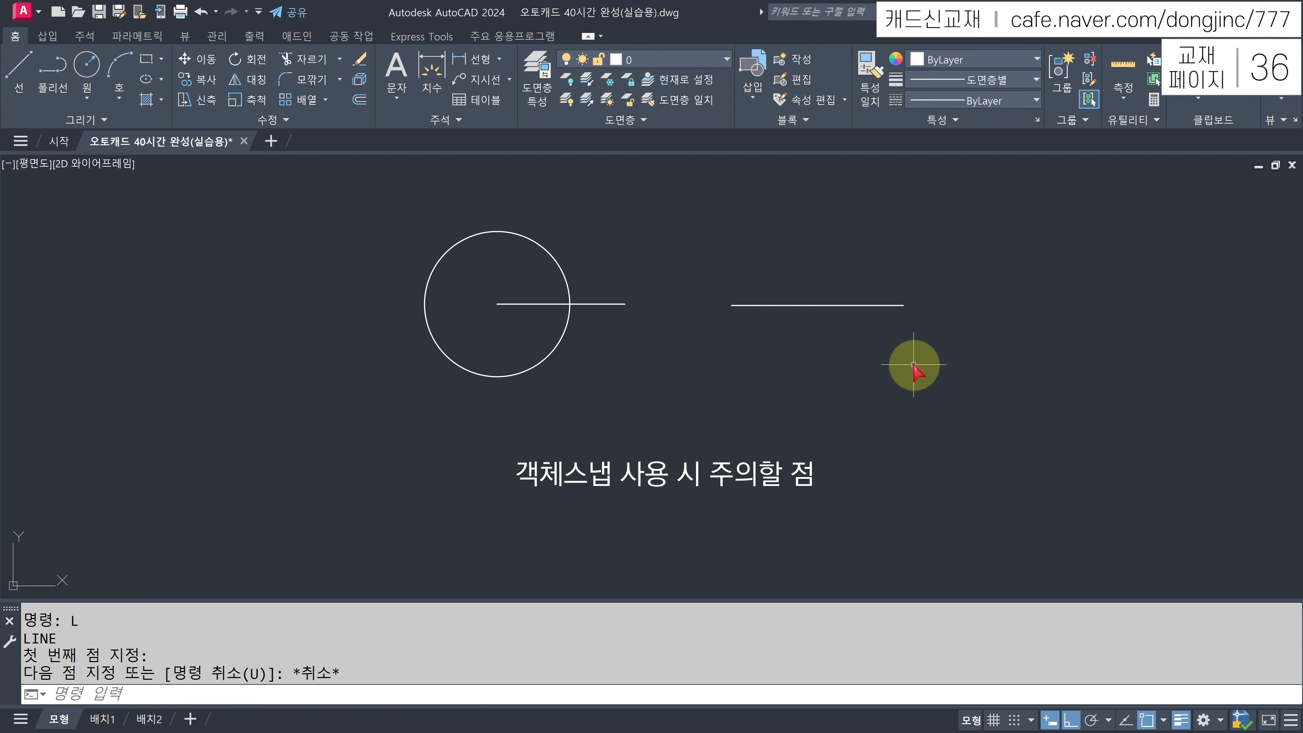
Draw a short vertical line upward from the circle's top quadrant point using the Quadrant snap.
text(L)
key(Return)
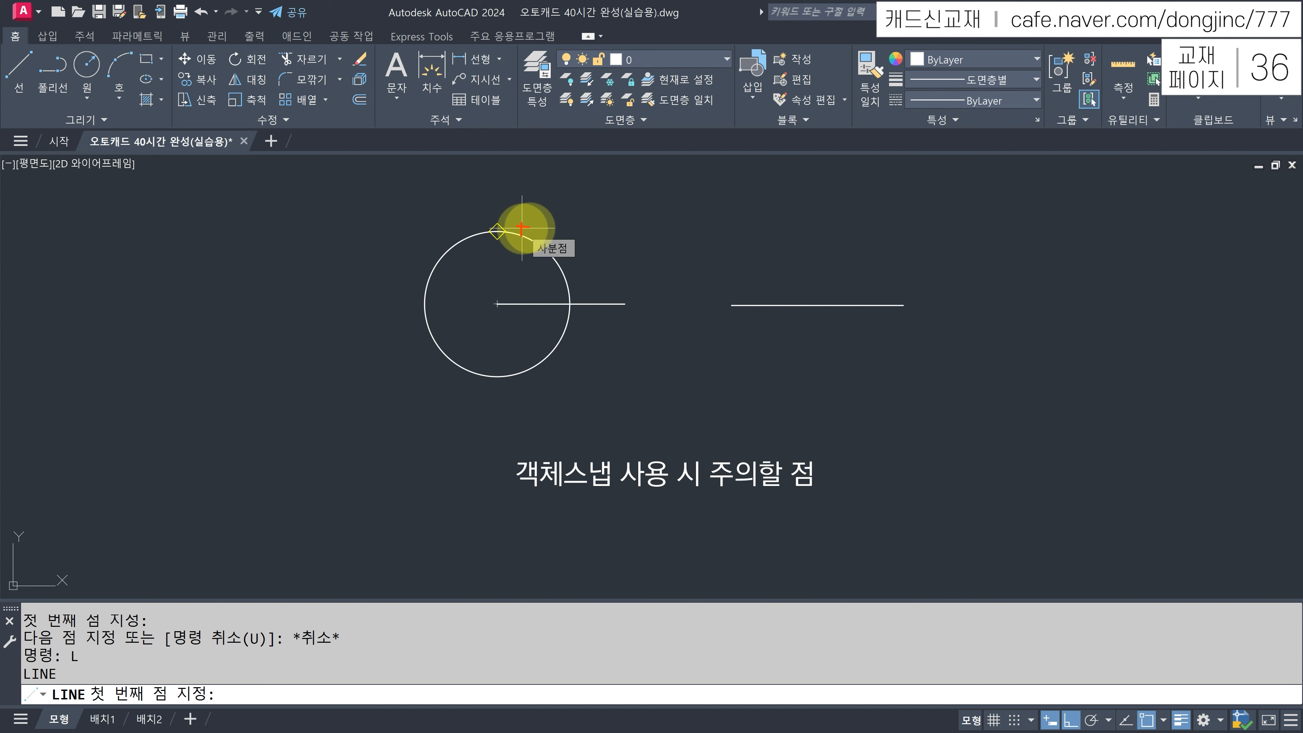
mouse_move(505, 224)
mouse_down()
mouse_move(483, 241)
mouse_move(505, 238)
mouse_move(497, 217)
mouse_move(524, 228)
mouse_up()
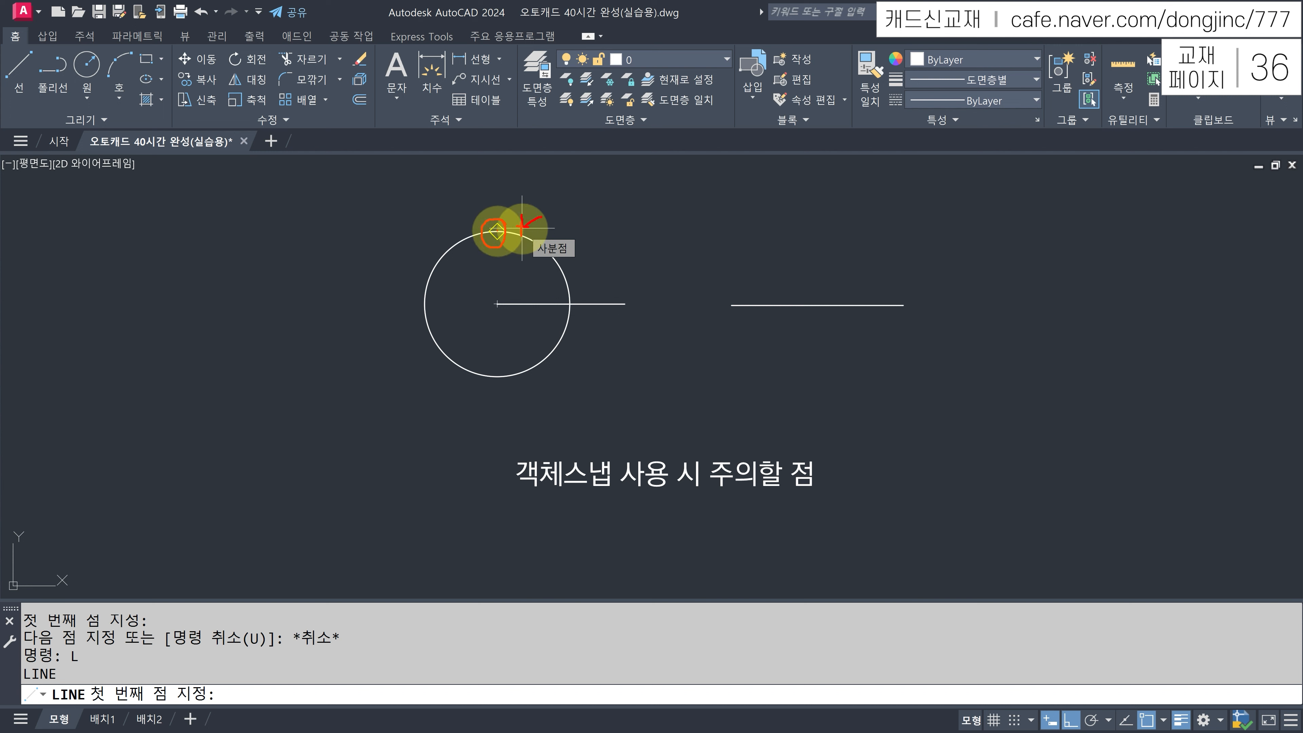
drag(497, 229, 509, 181)
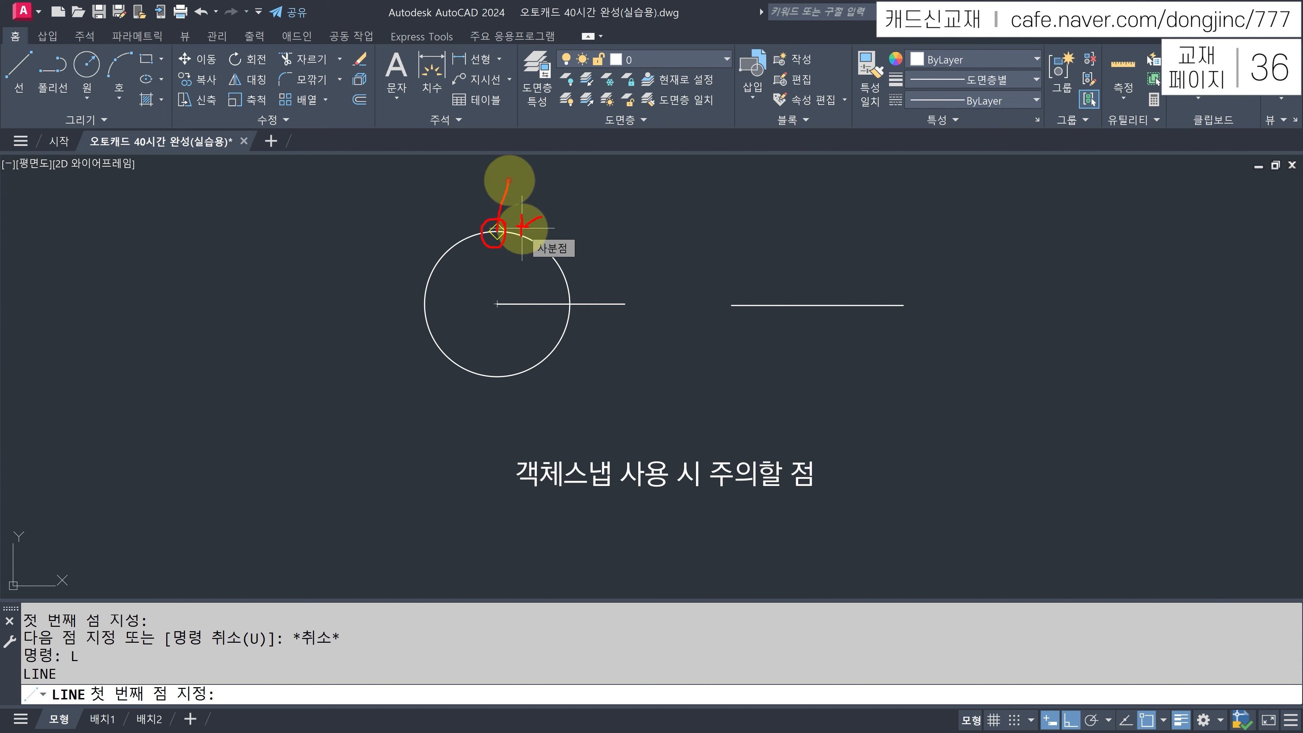
key(Escape)
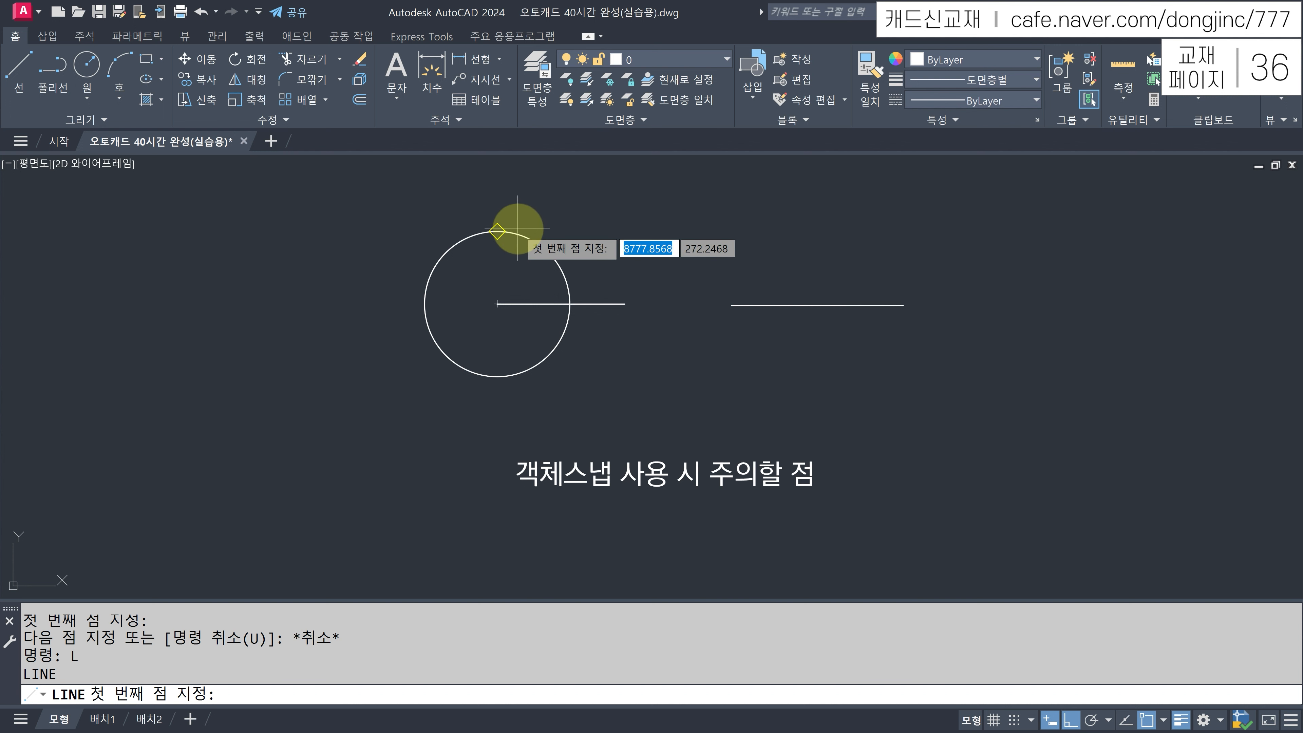
click(520, 183)
key(Escape)
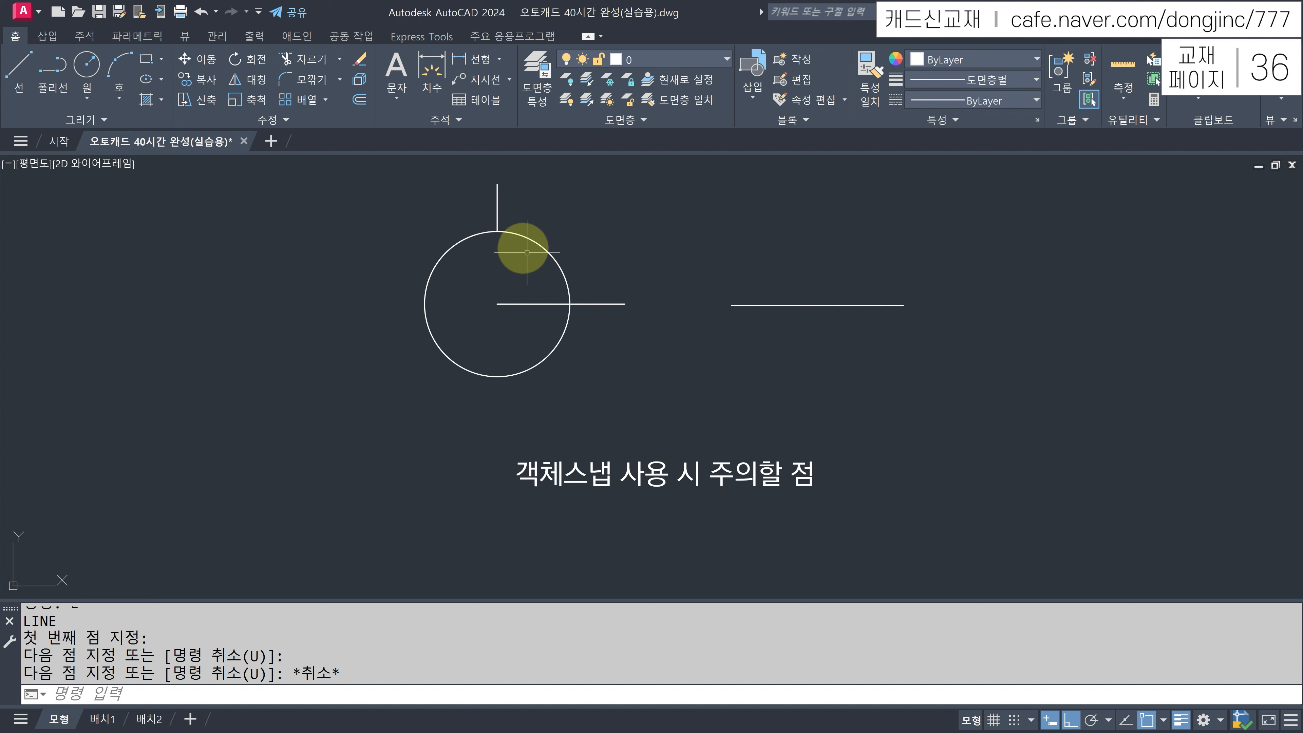
text(L)
key(Return)
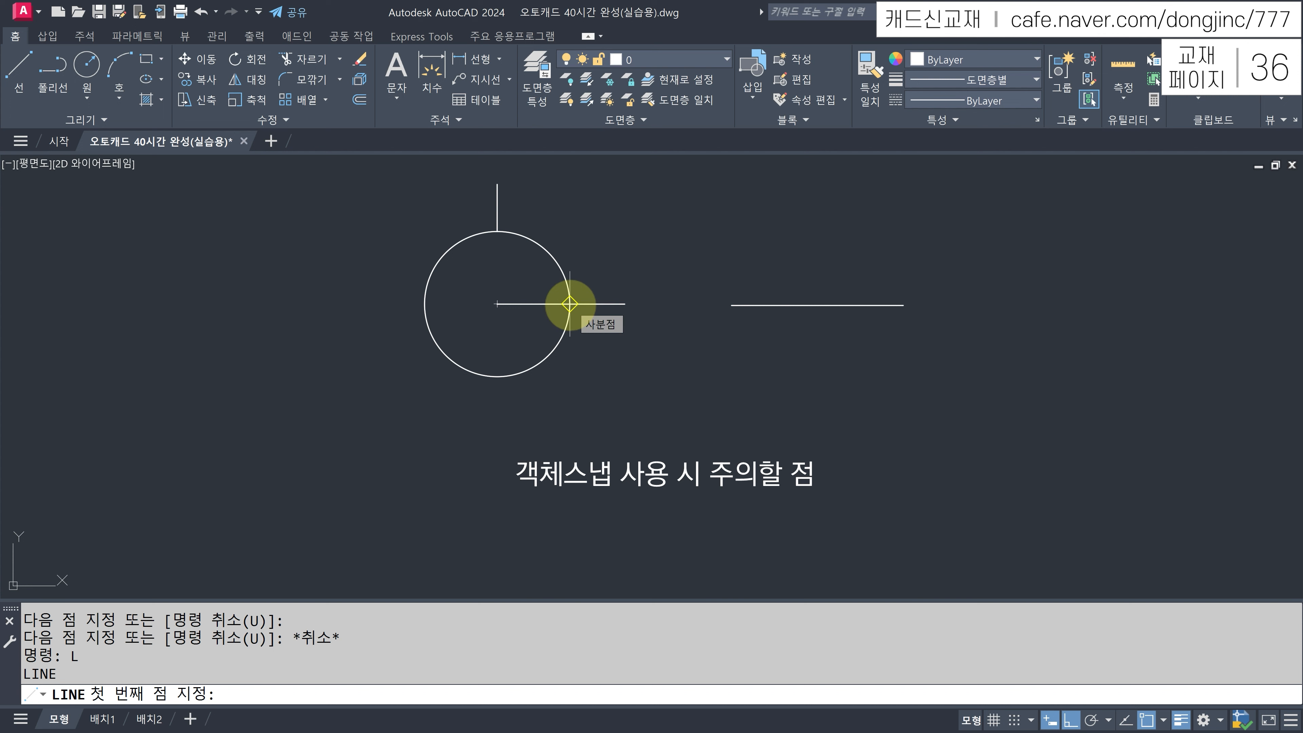
key(Escape)
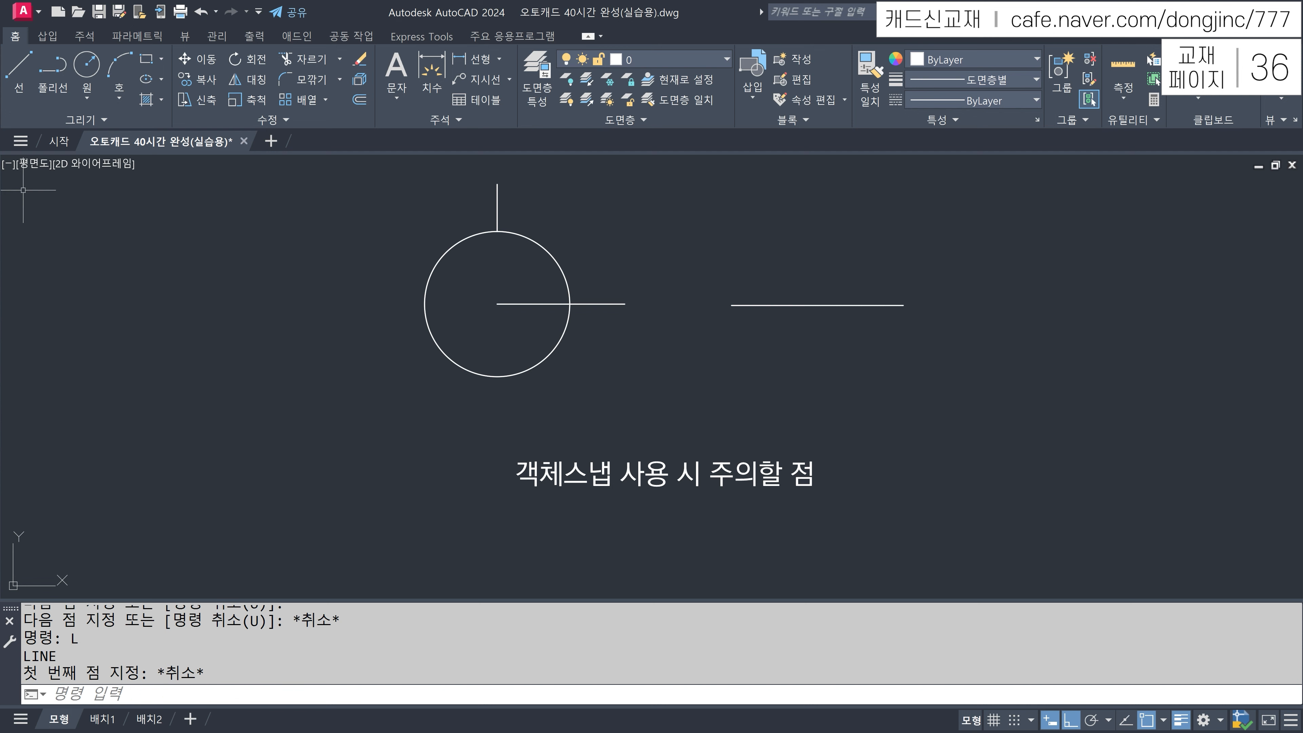